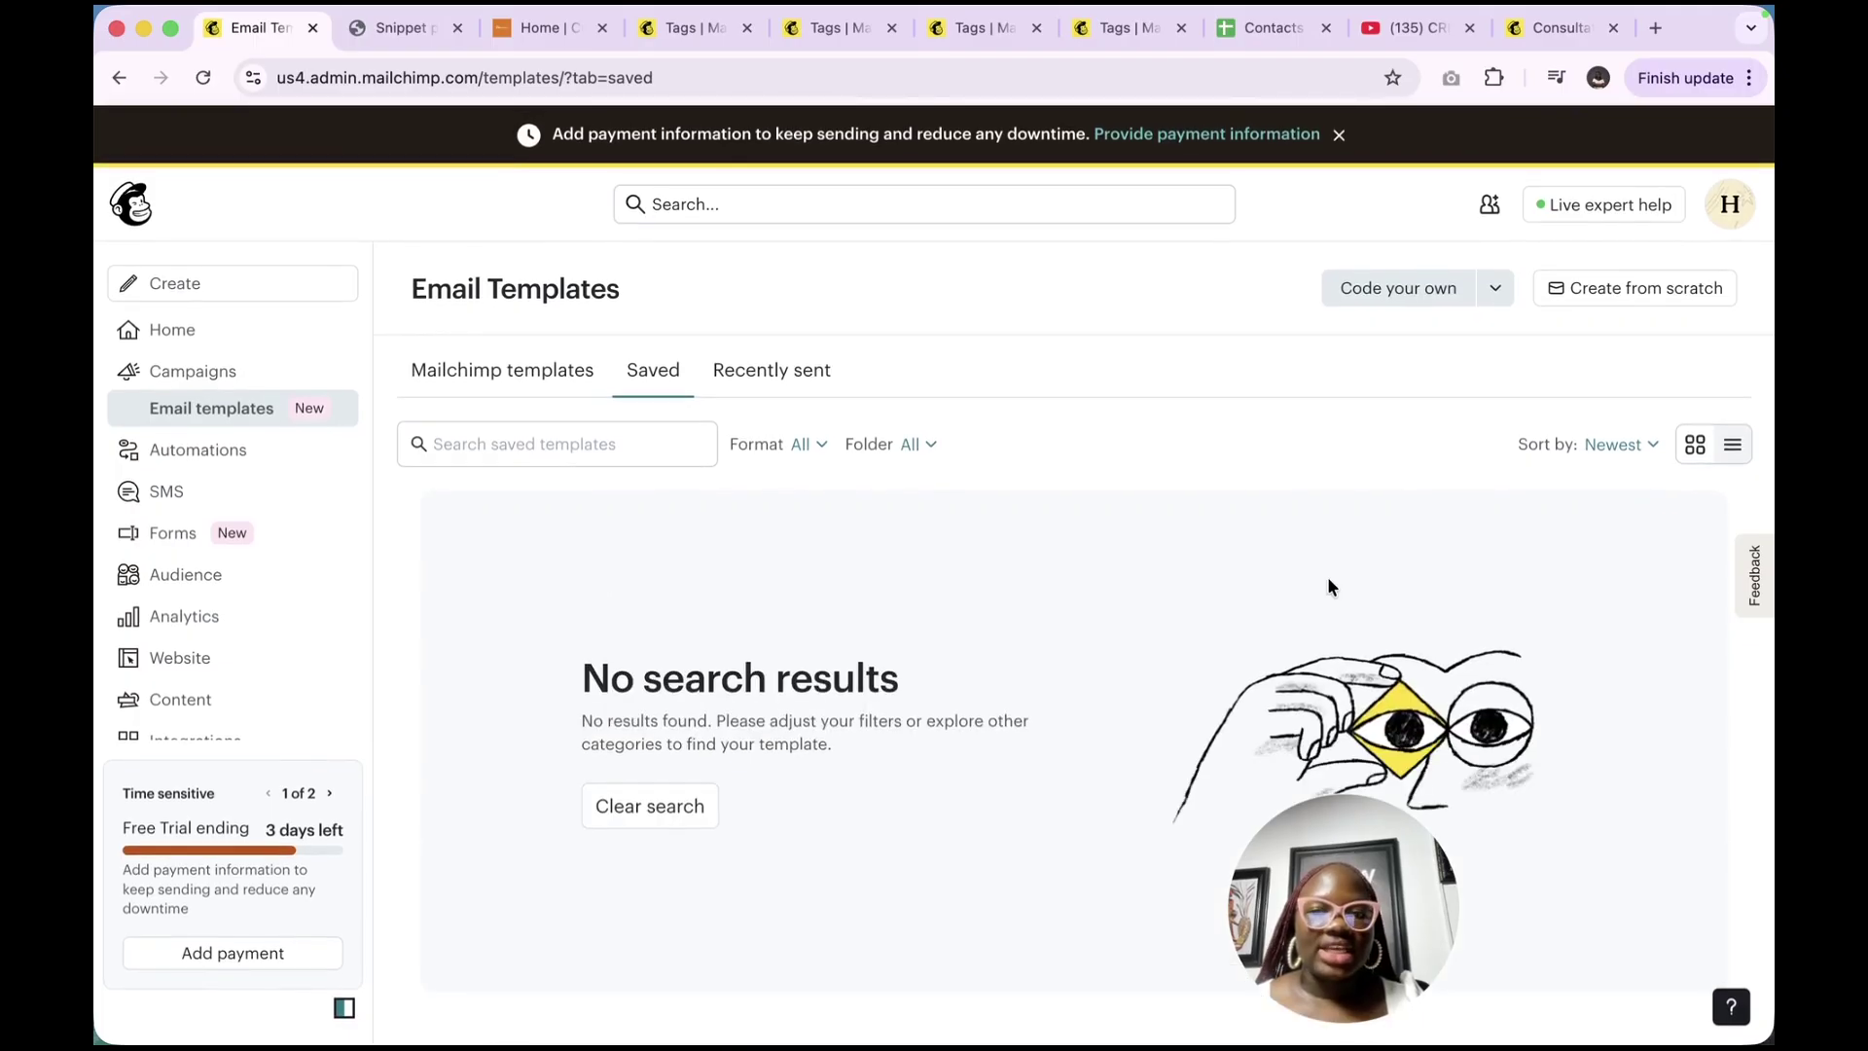
# Look through the full gallery of ready-made Mailchimp email templates
pyautogui.click(537, 379)
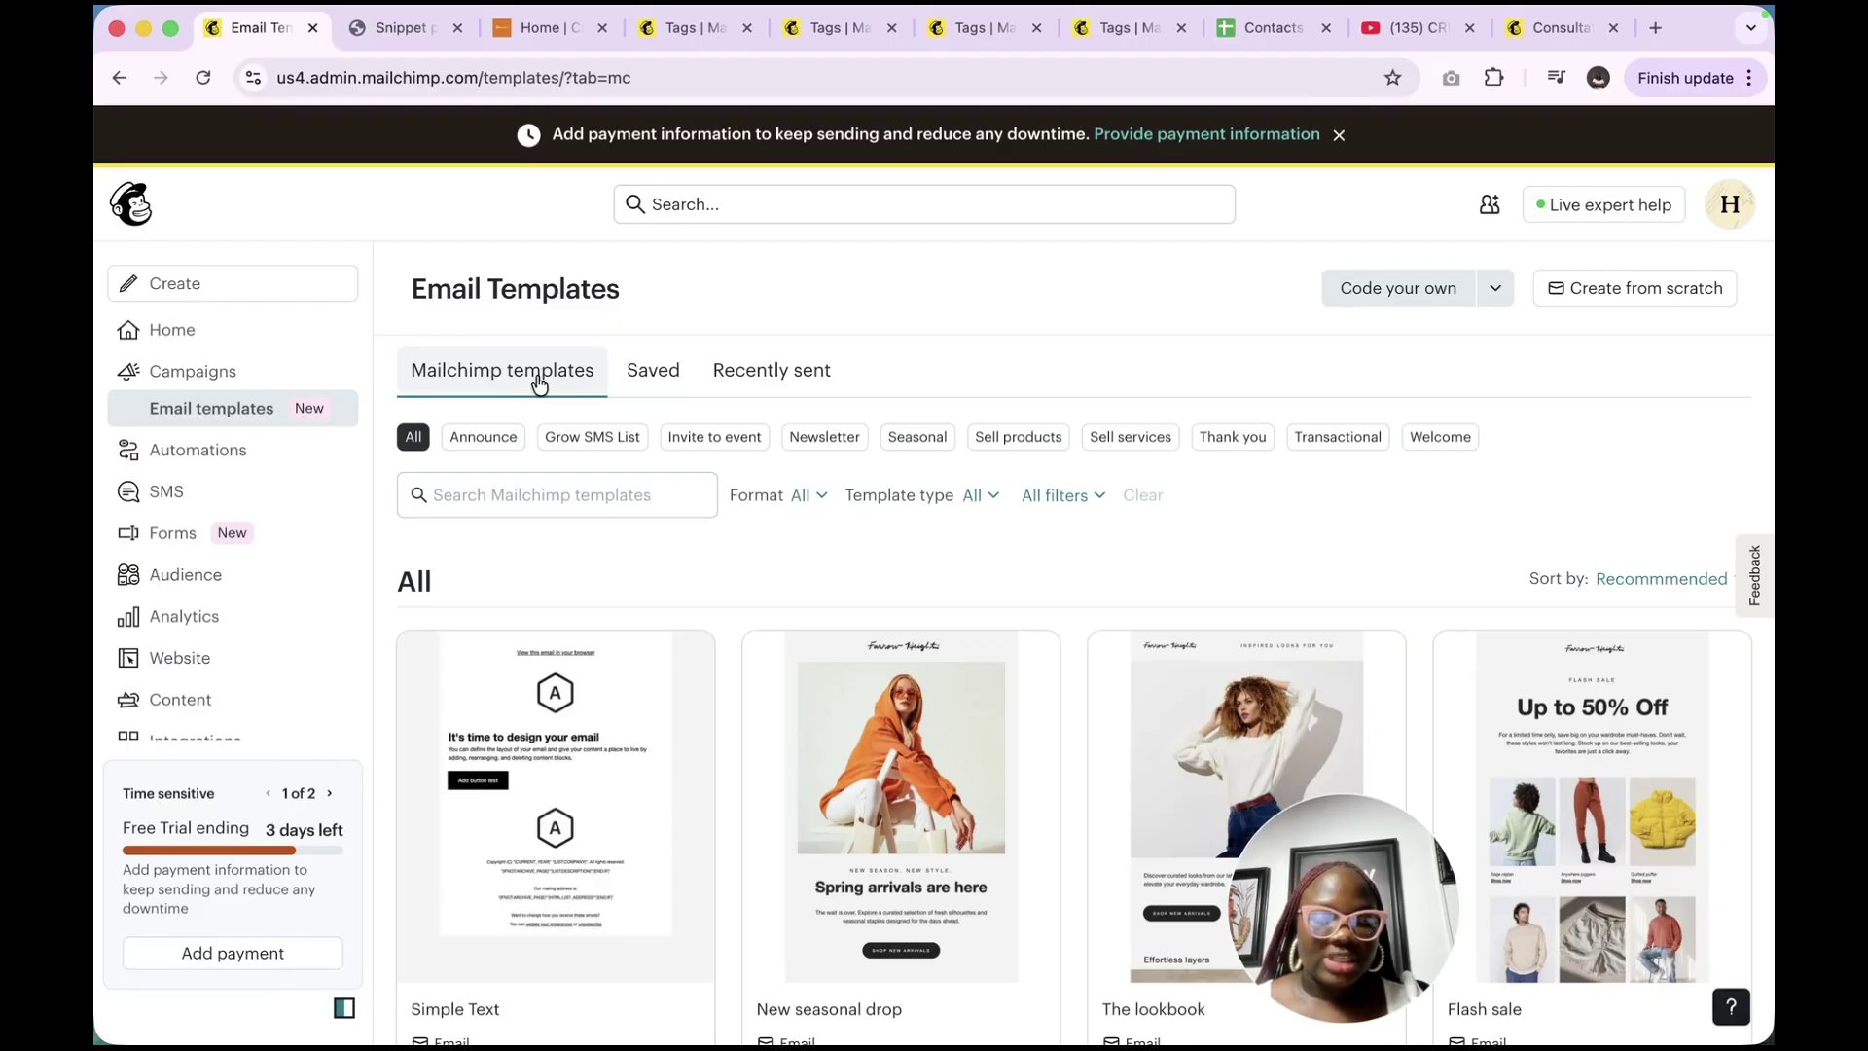
pyautogui.scroll(-8, 654, 632)
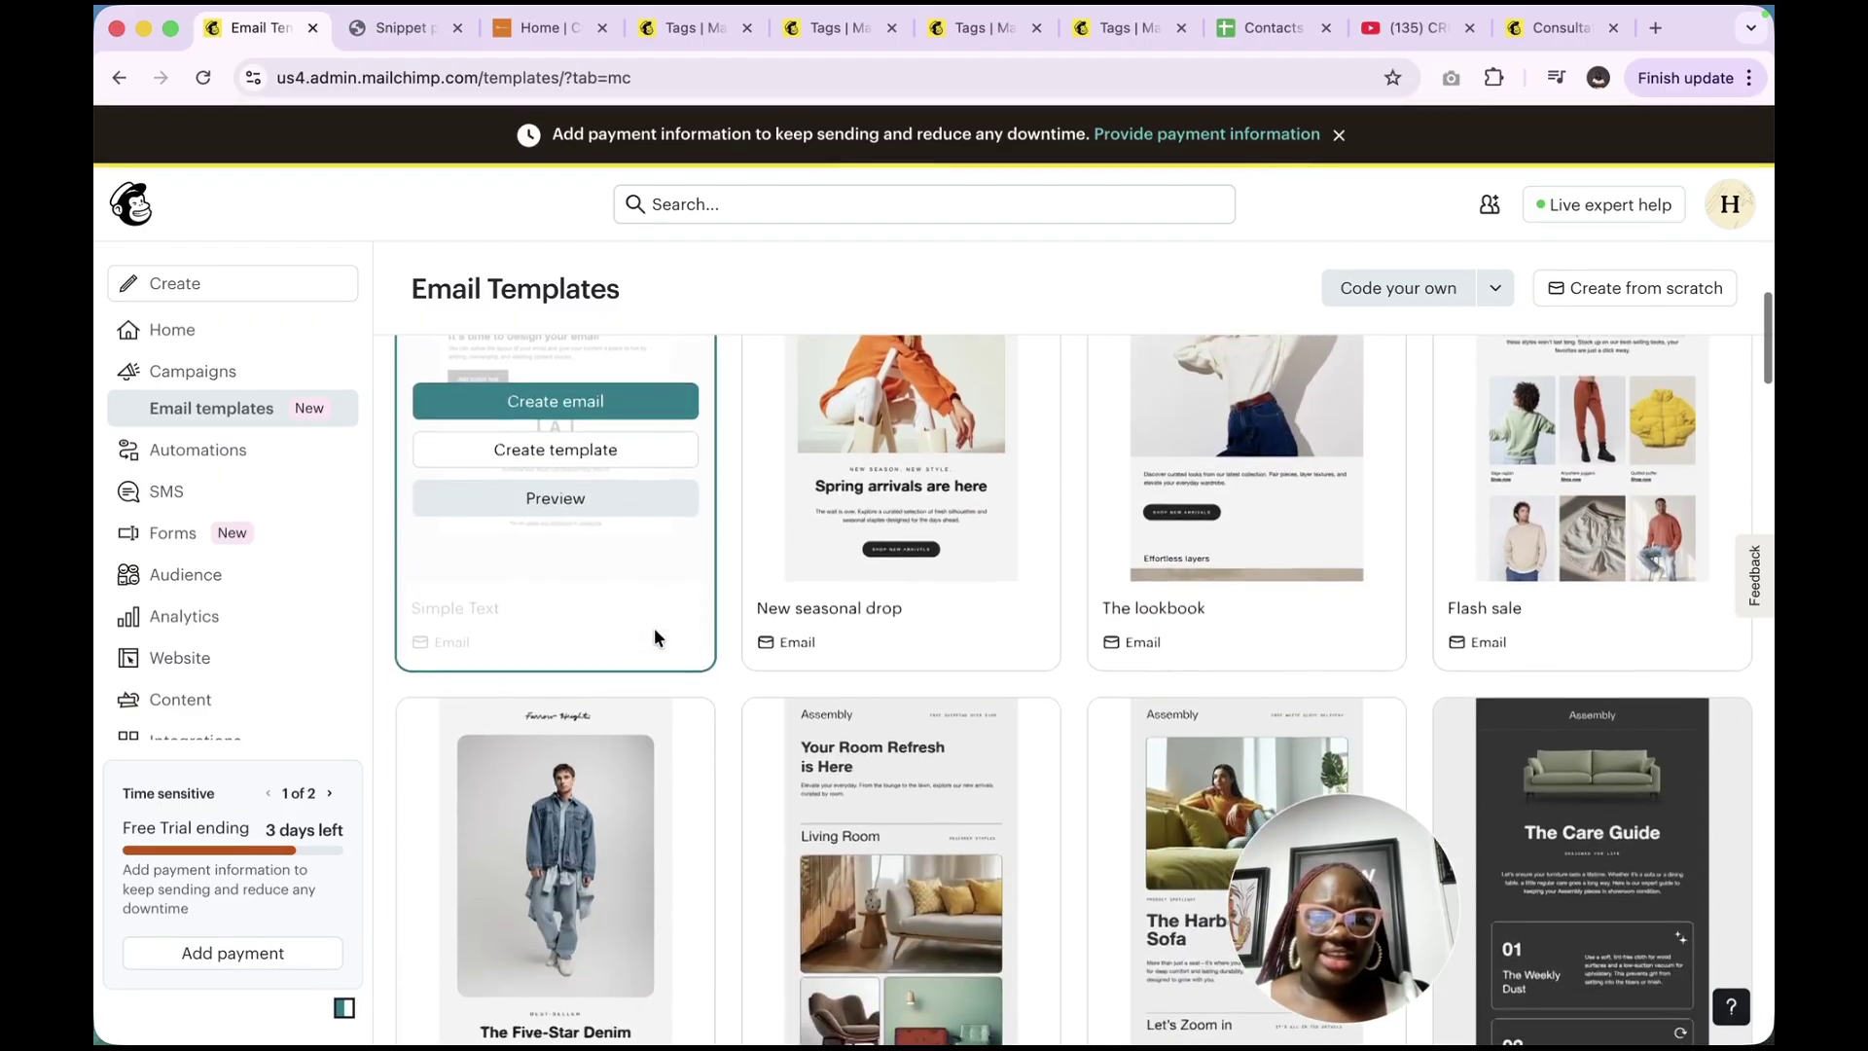
pyautogui.scroll(-10, 655, 637)
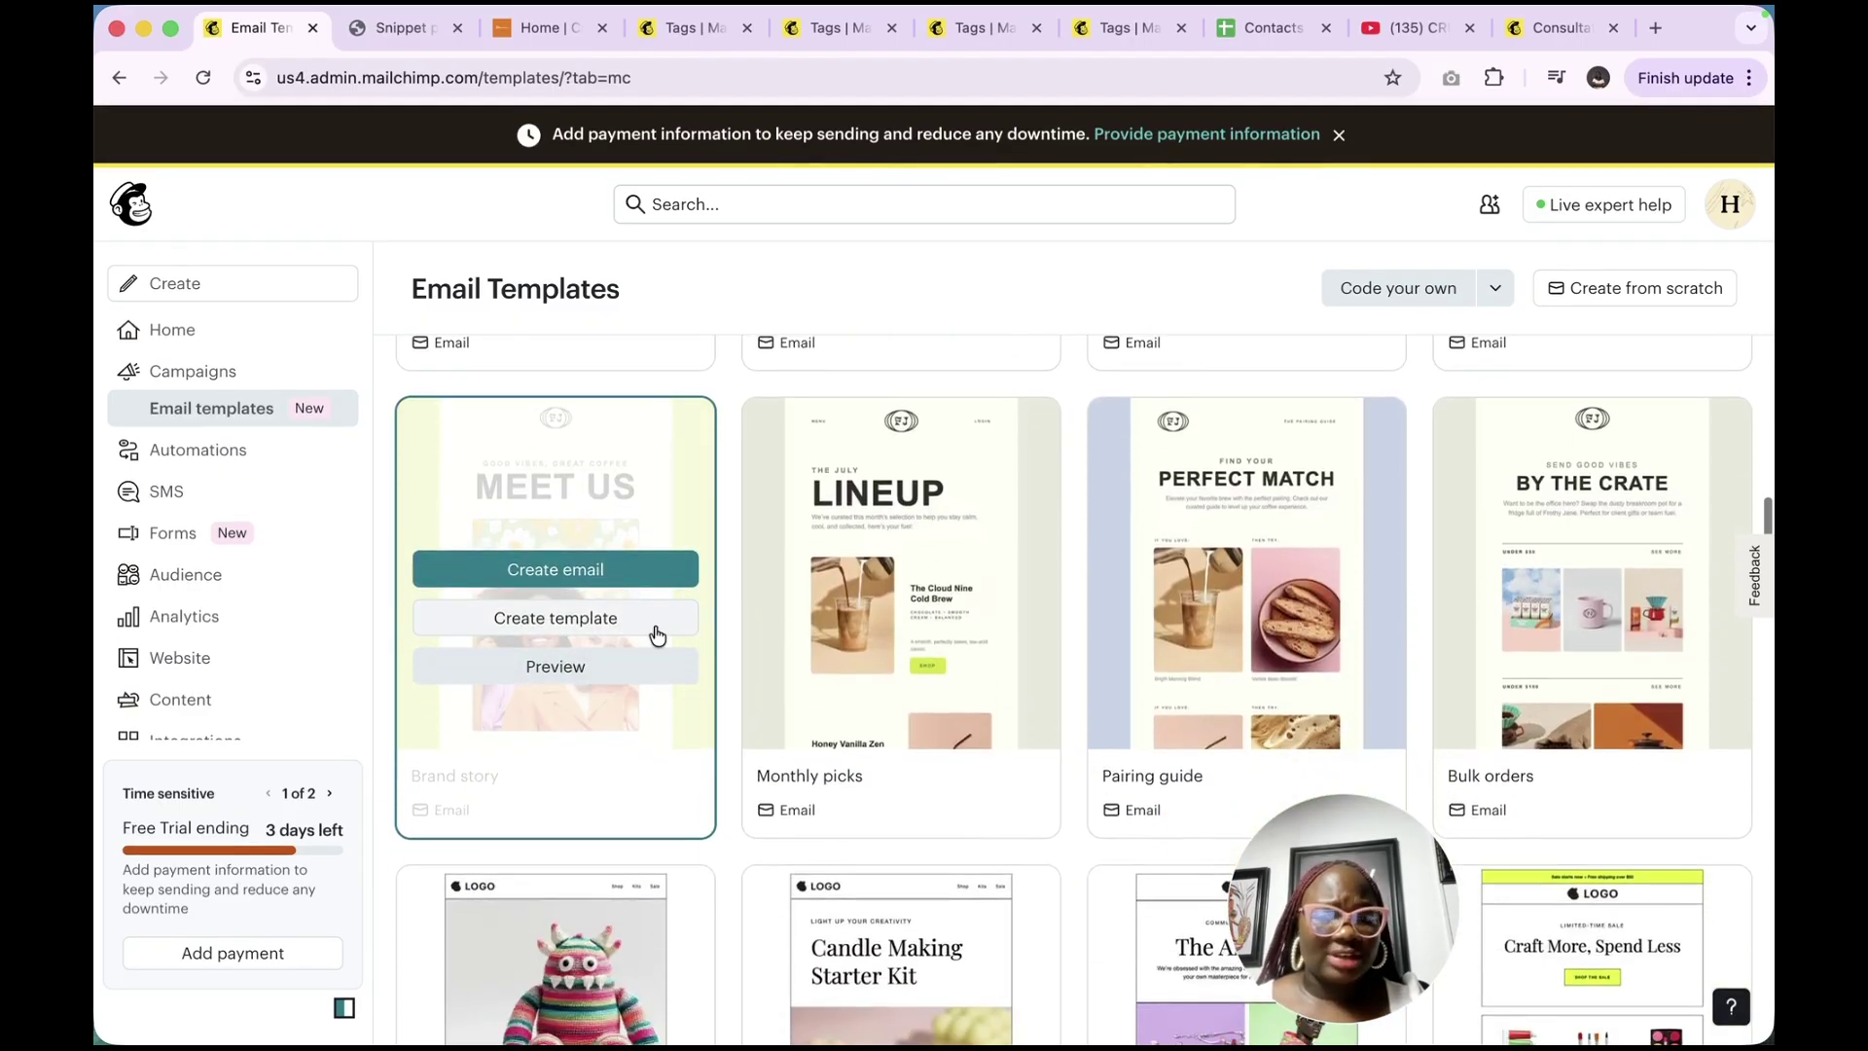
pyautogui.scroll(-10, 657, 635)
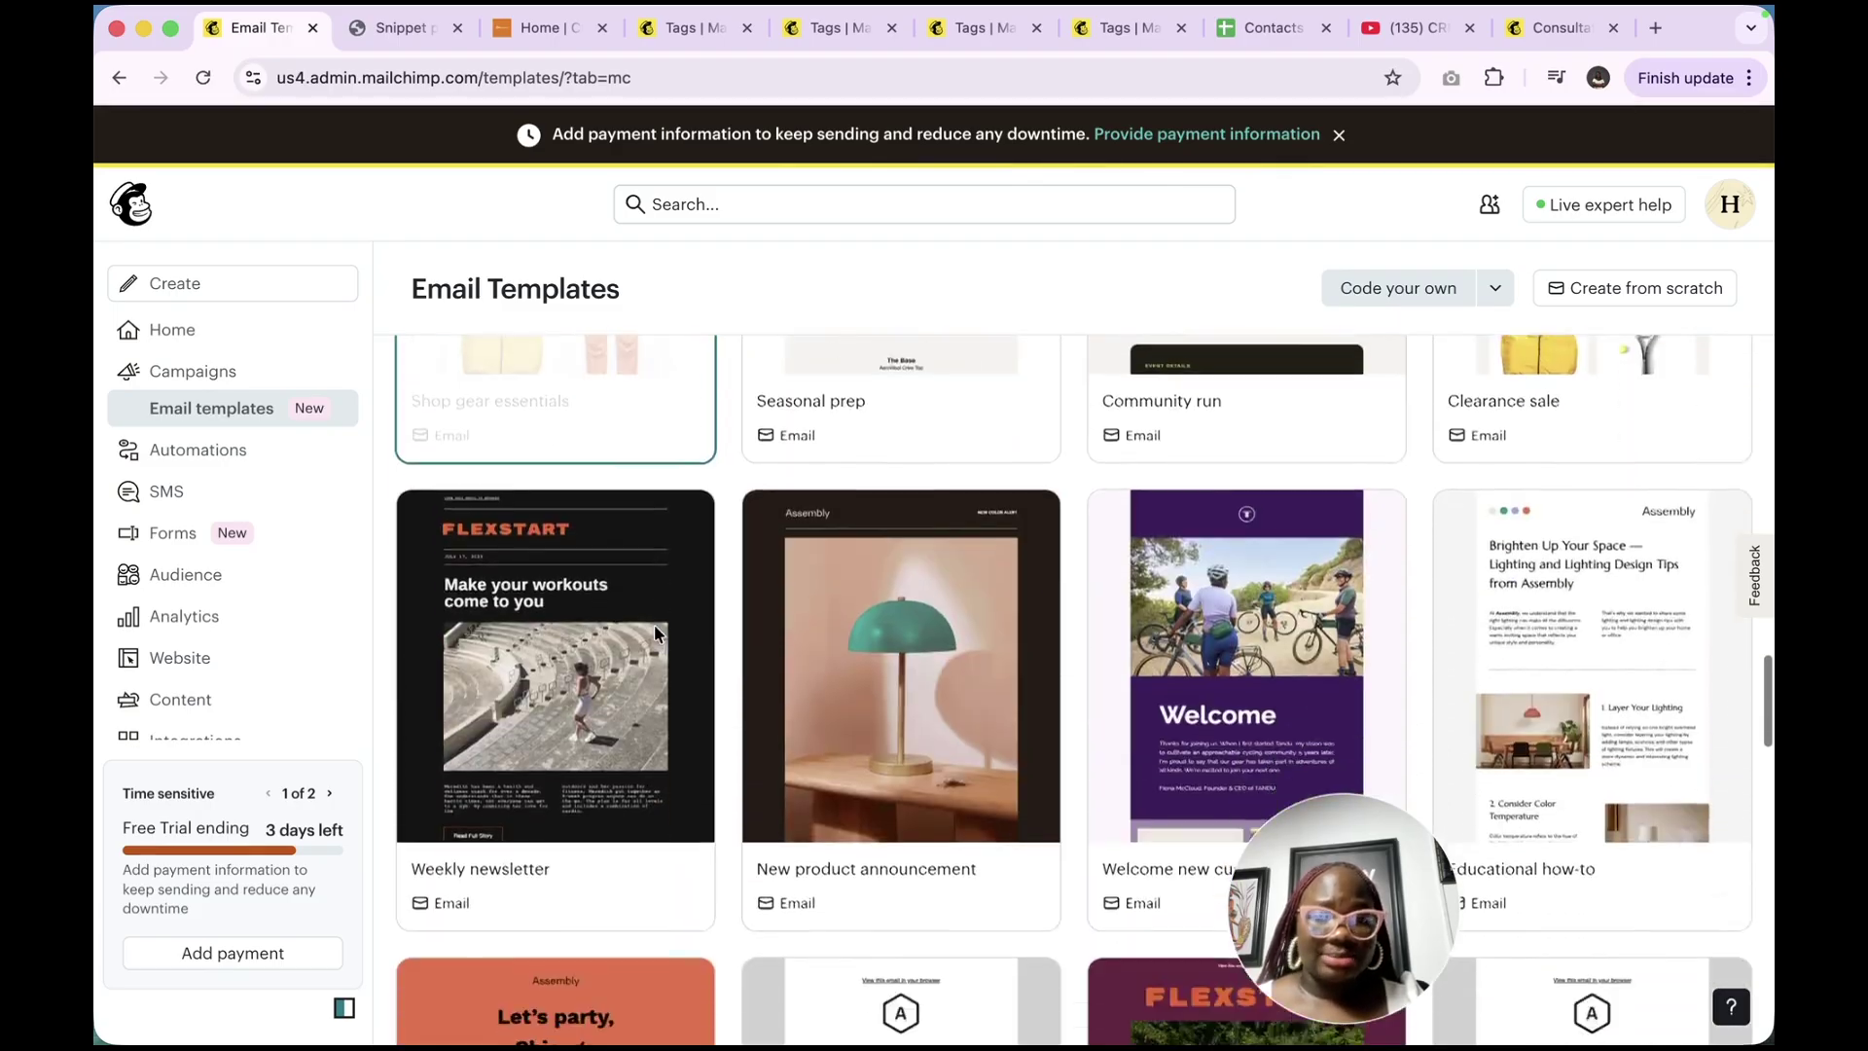
pyautogui.scroll(-10, 657, 636)
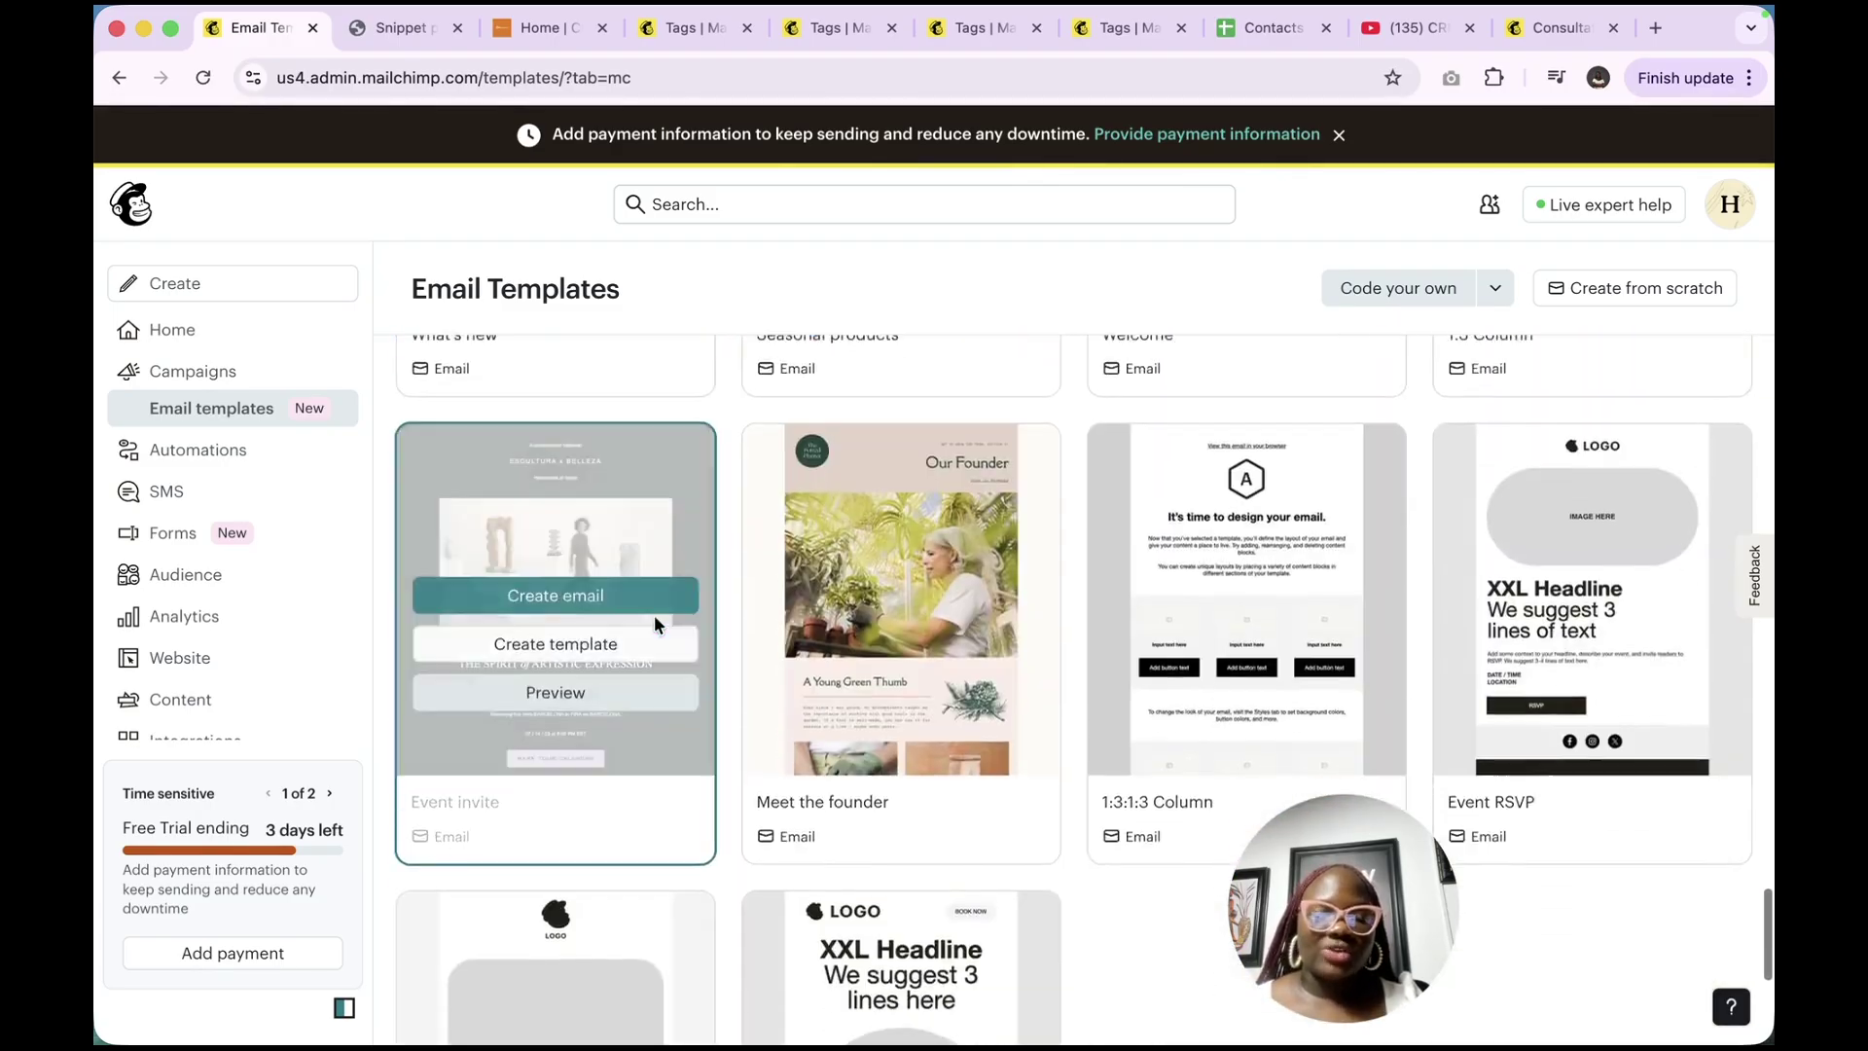
pyautogui.scroll(20, 653, 623)
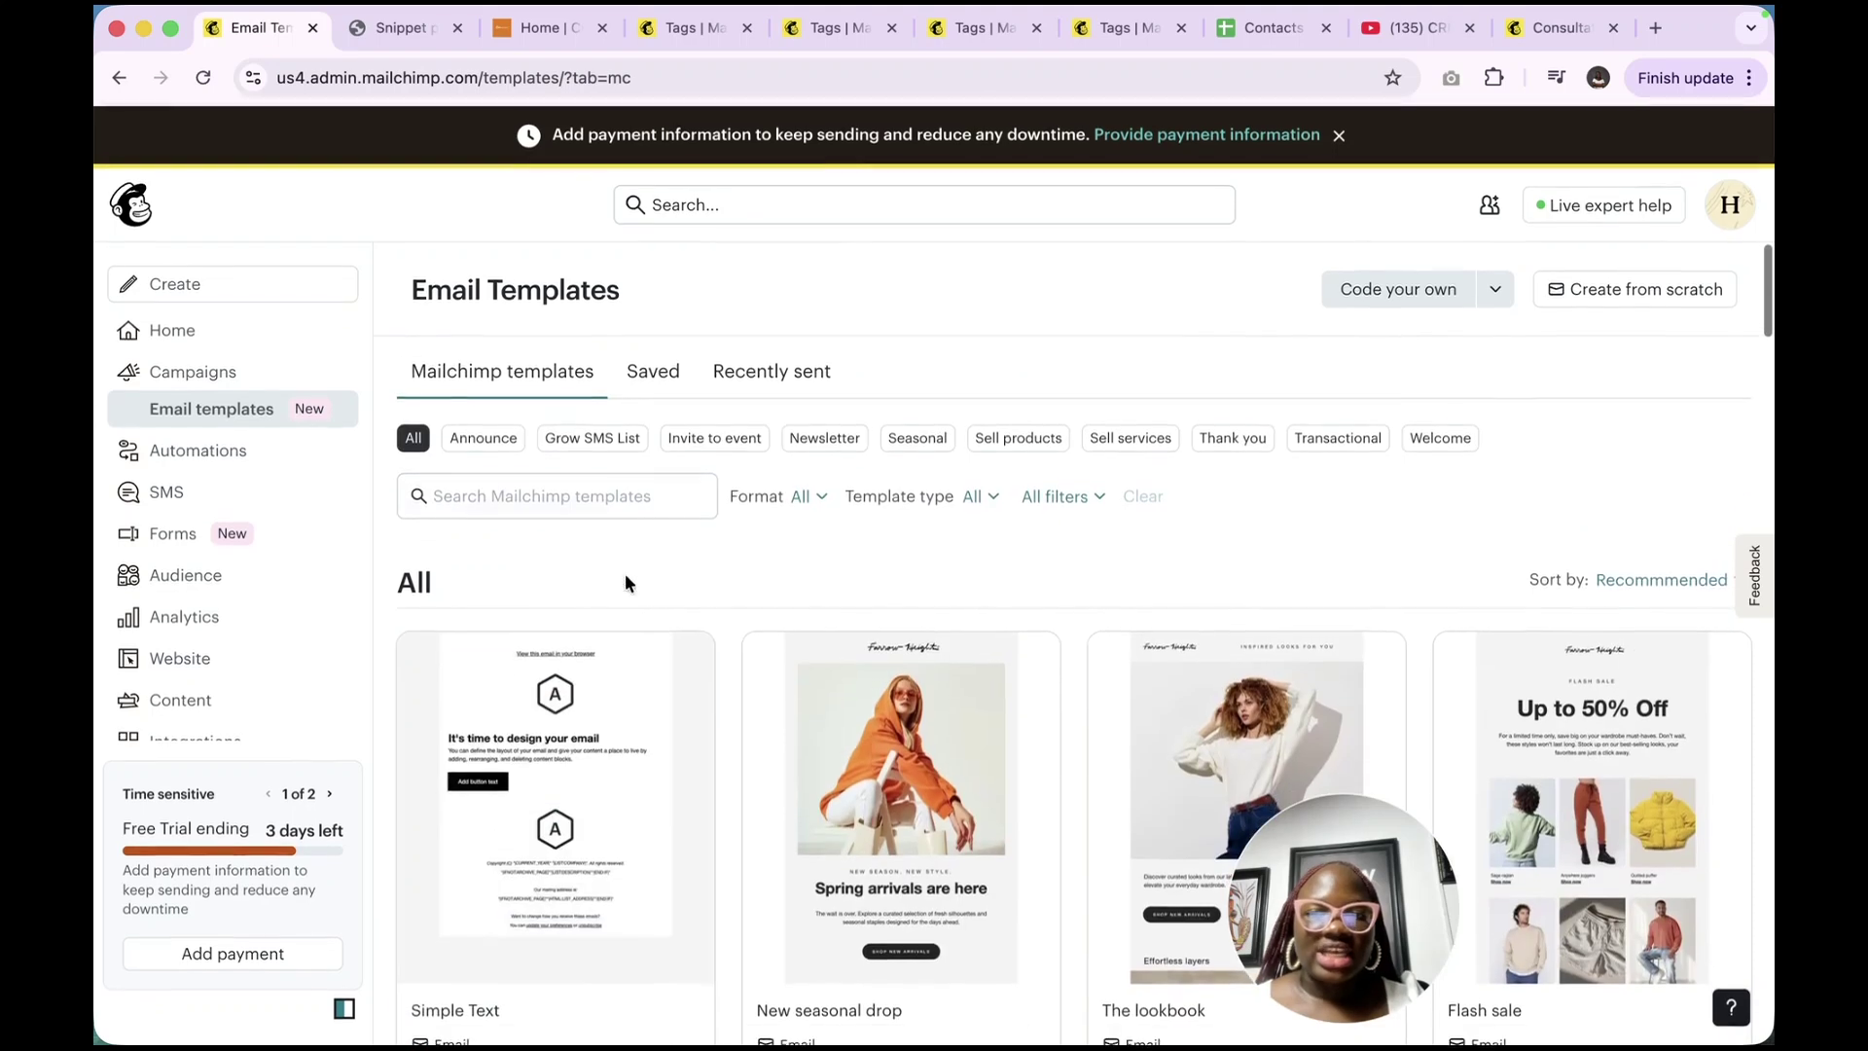
# View the saved email templates and the recently sent emails
pyautogui.click(648, 380)
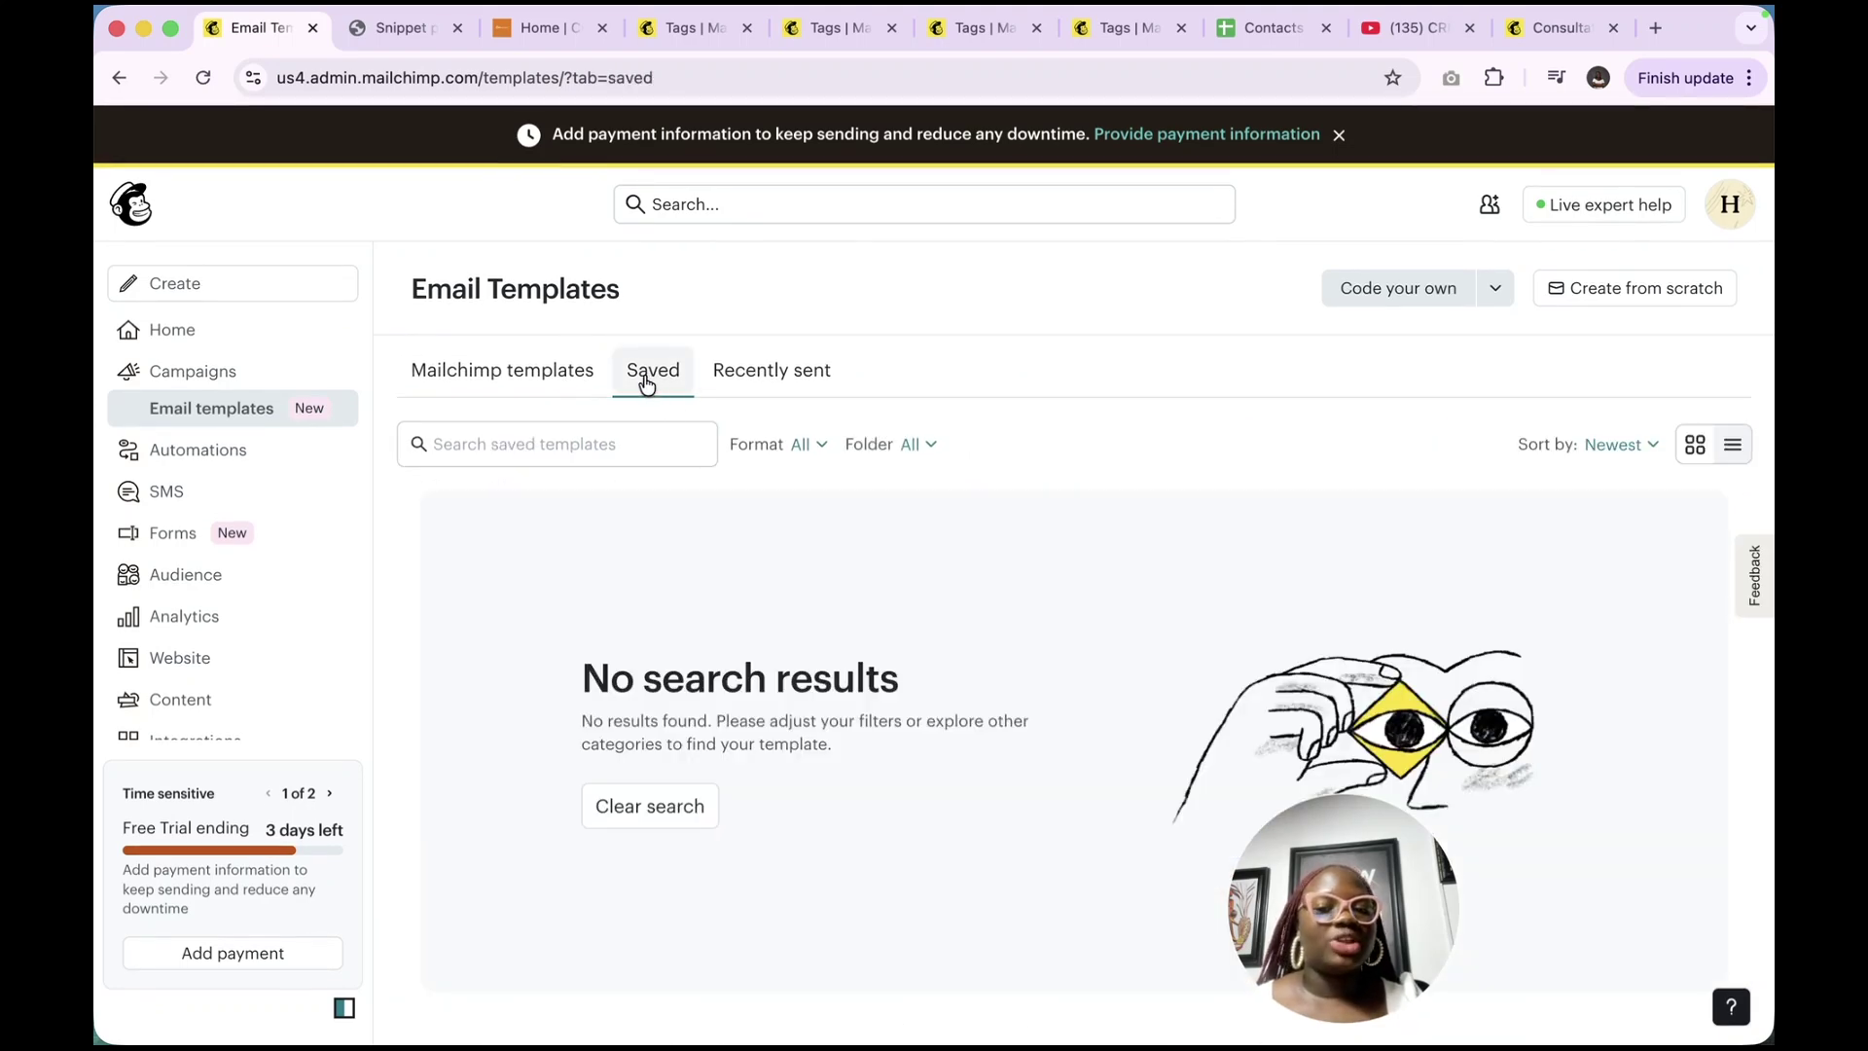
pyautogui.click(801, 387)
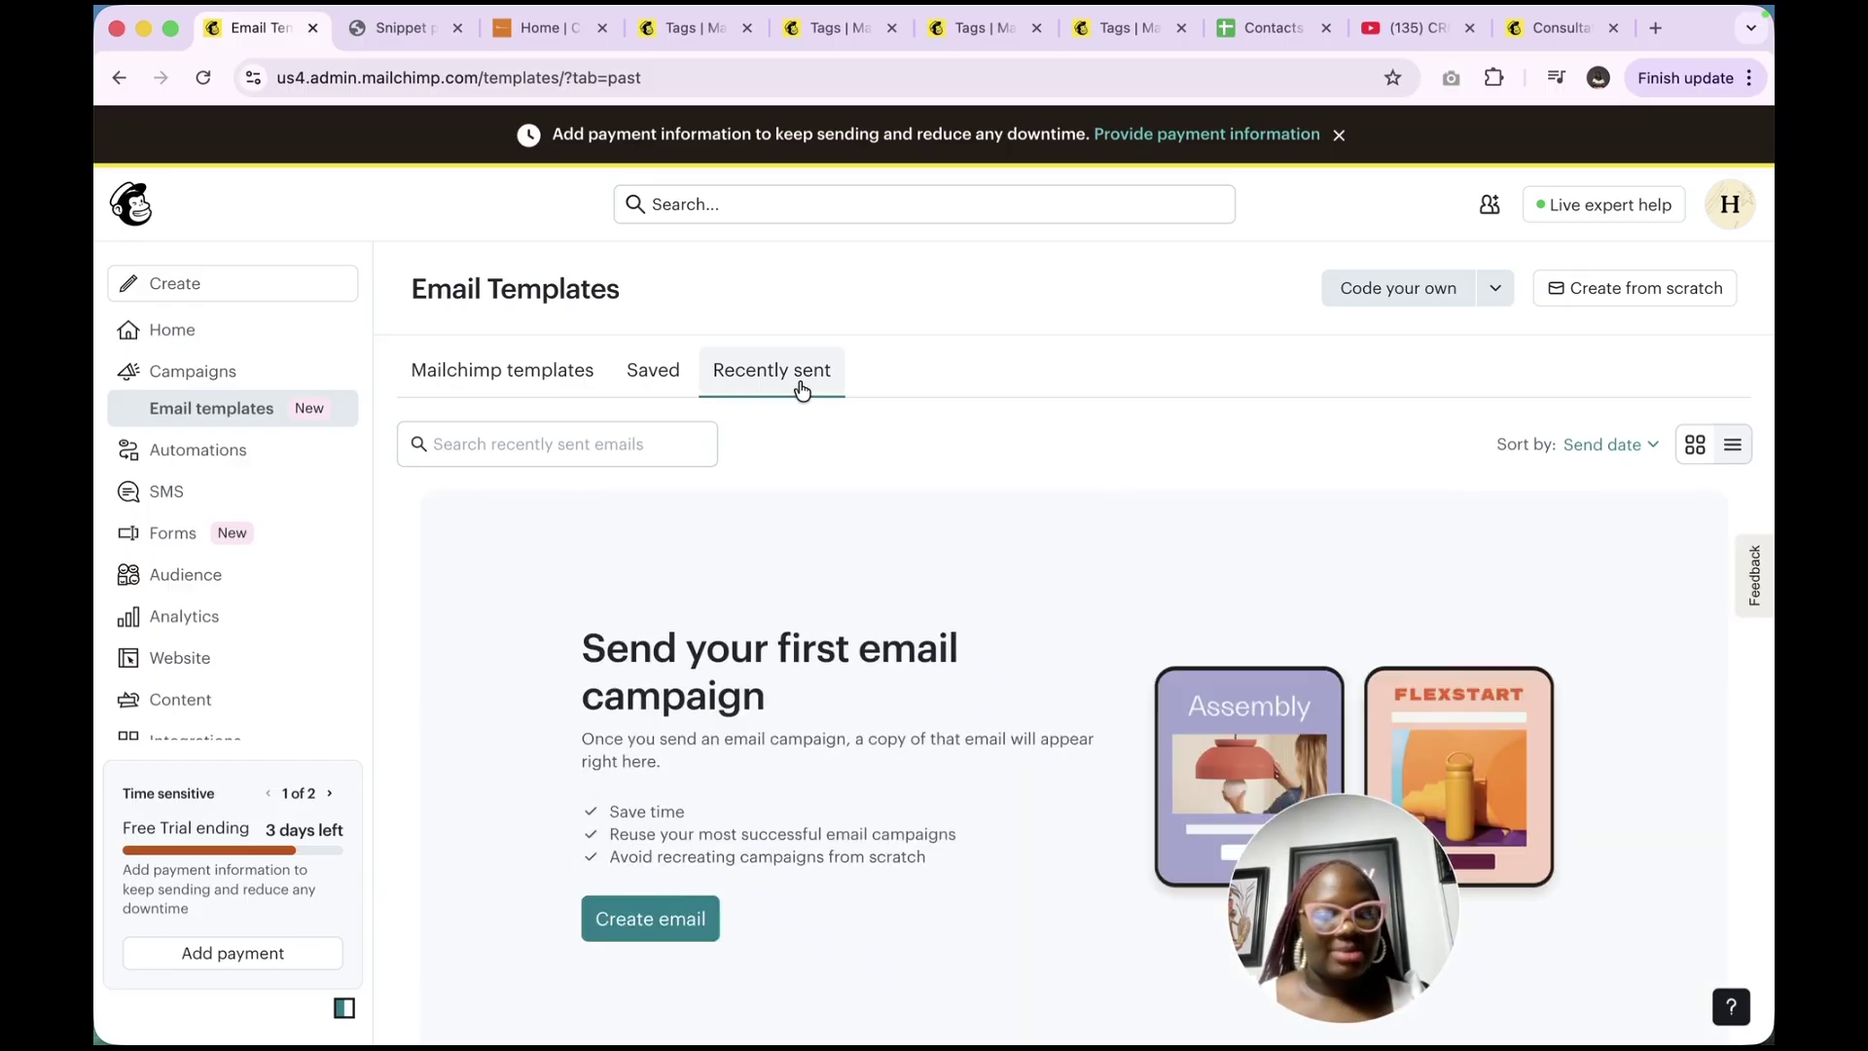
pyautogui.moveTo(1337, 12)
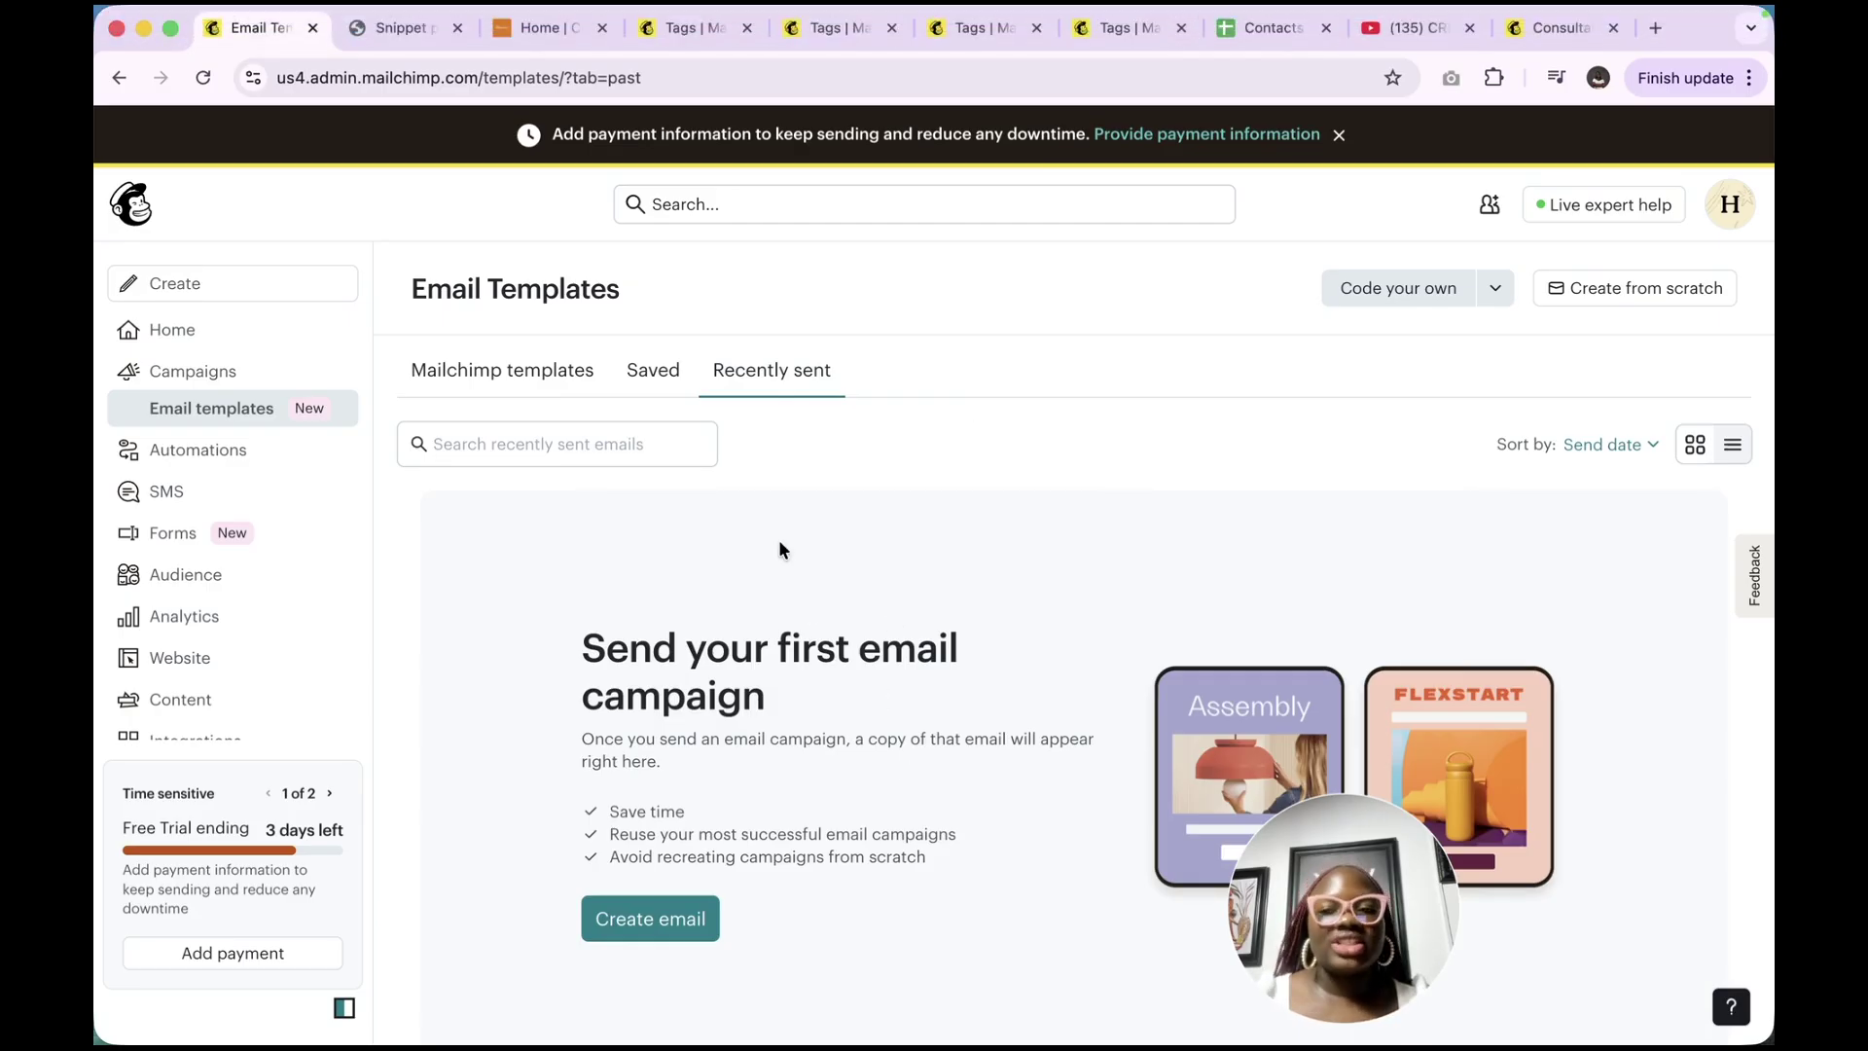
# Return to the ready-made Mailchimp templates and examine the designs to find a suitable one, such as Community run
pyautogui.click(515, 377)
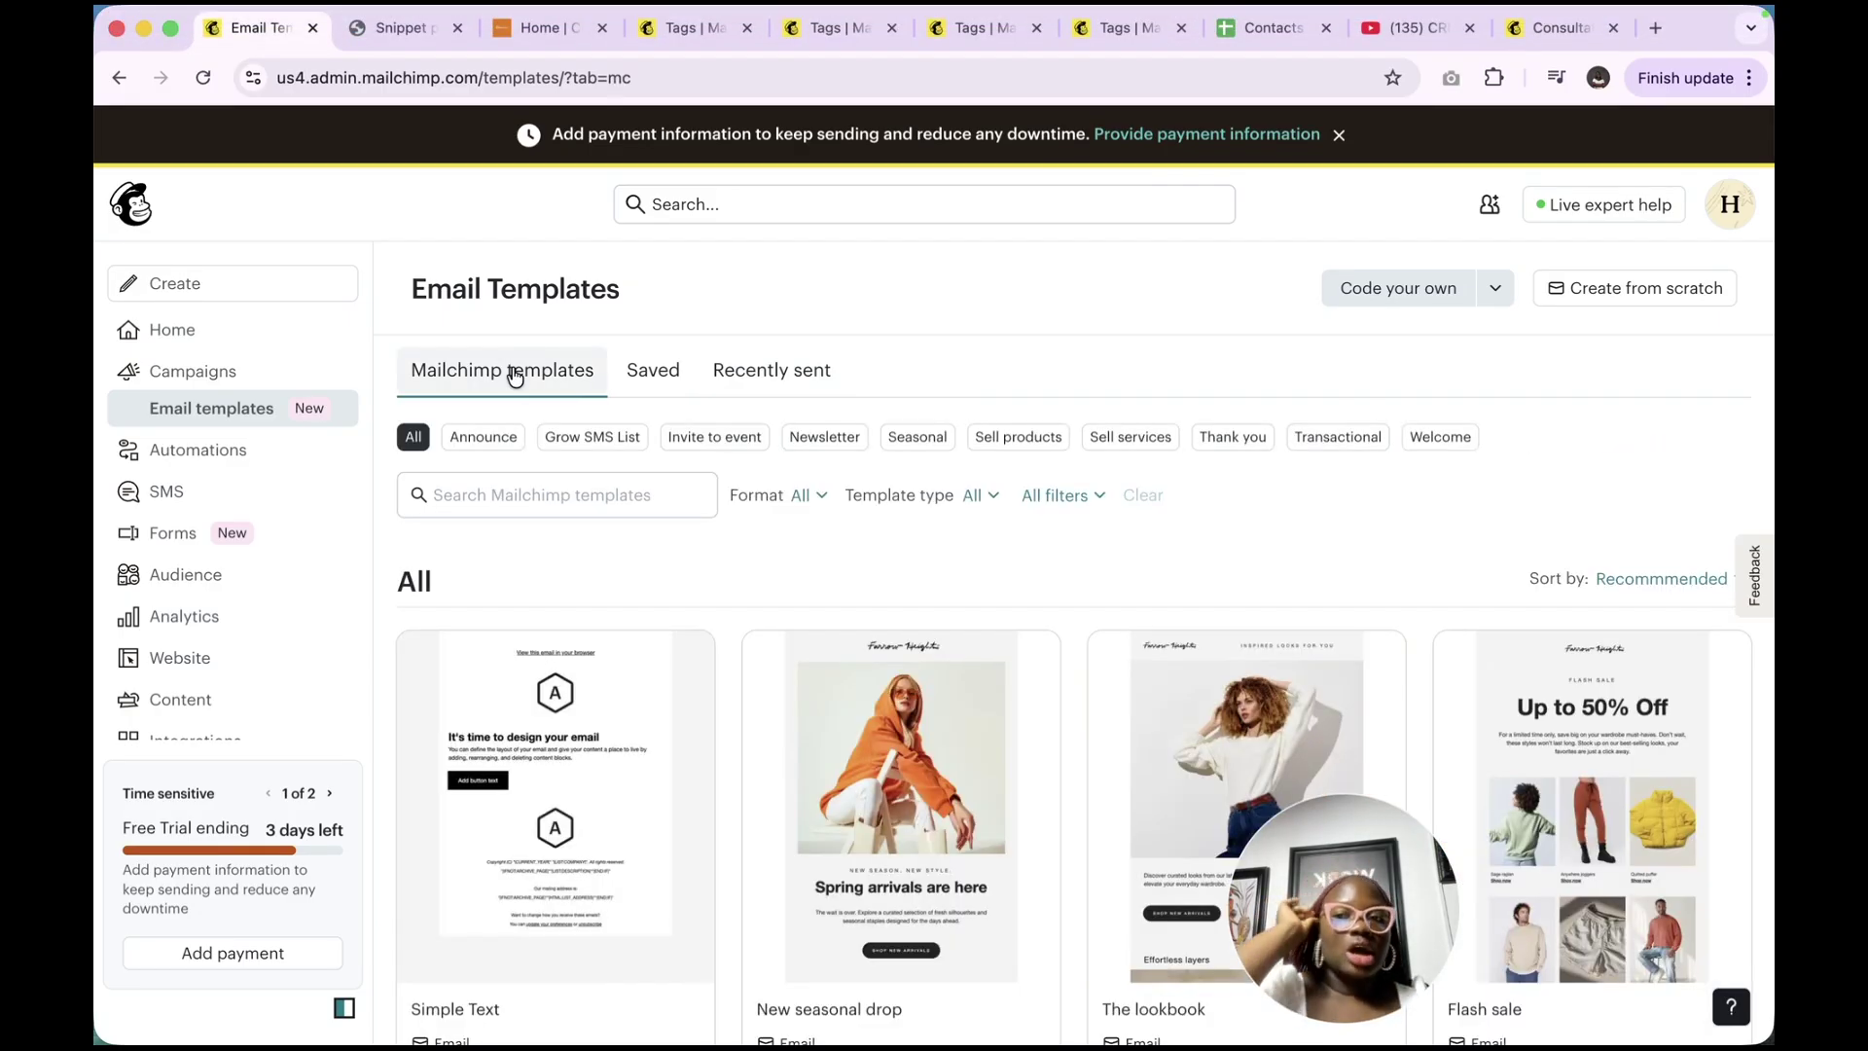
pyautogui.scroll(-2, 662, 648)
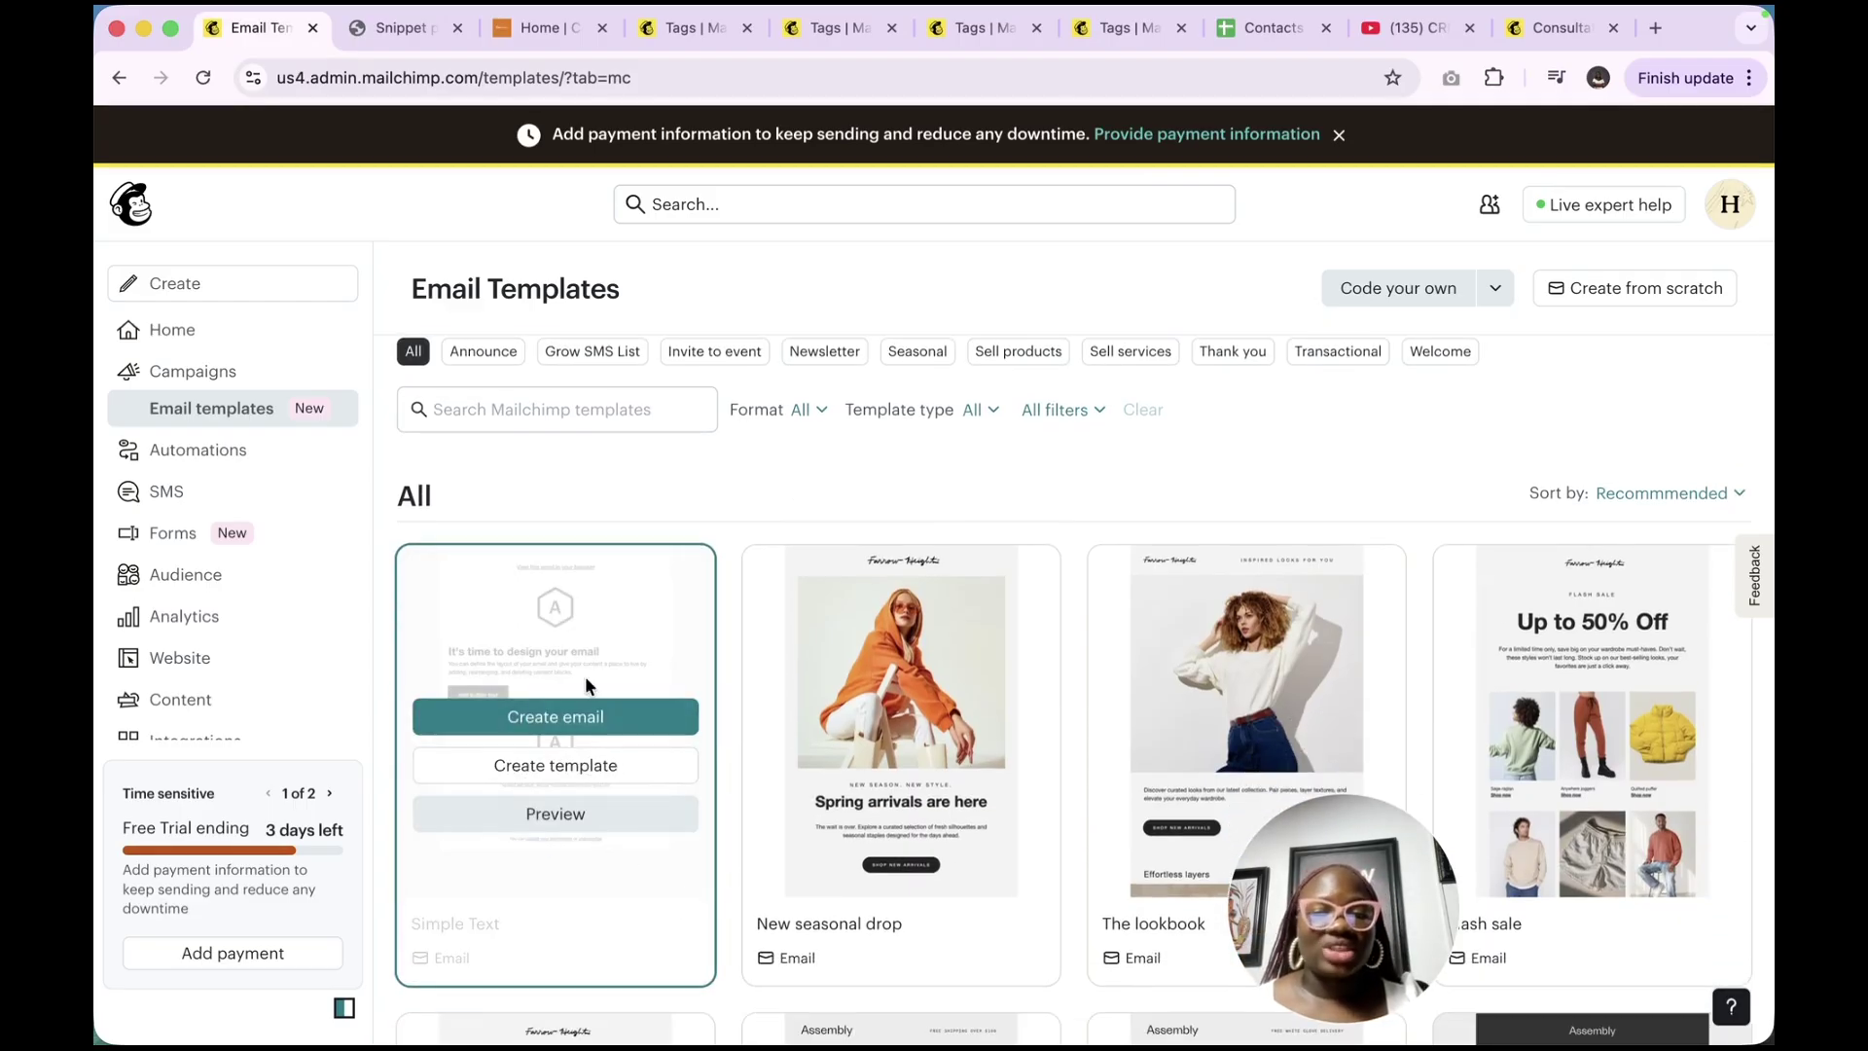
pyautogui.scroll(-5, 639, 599)
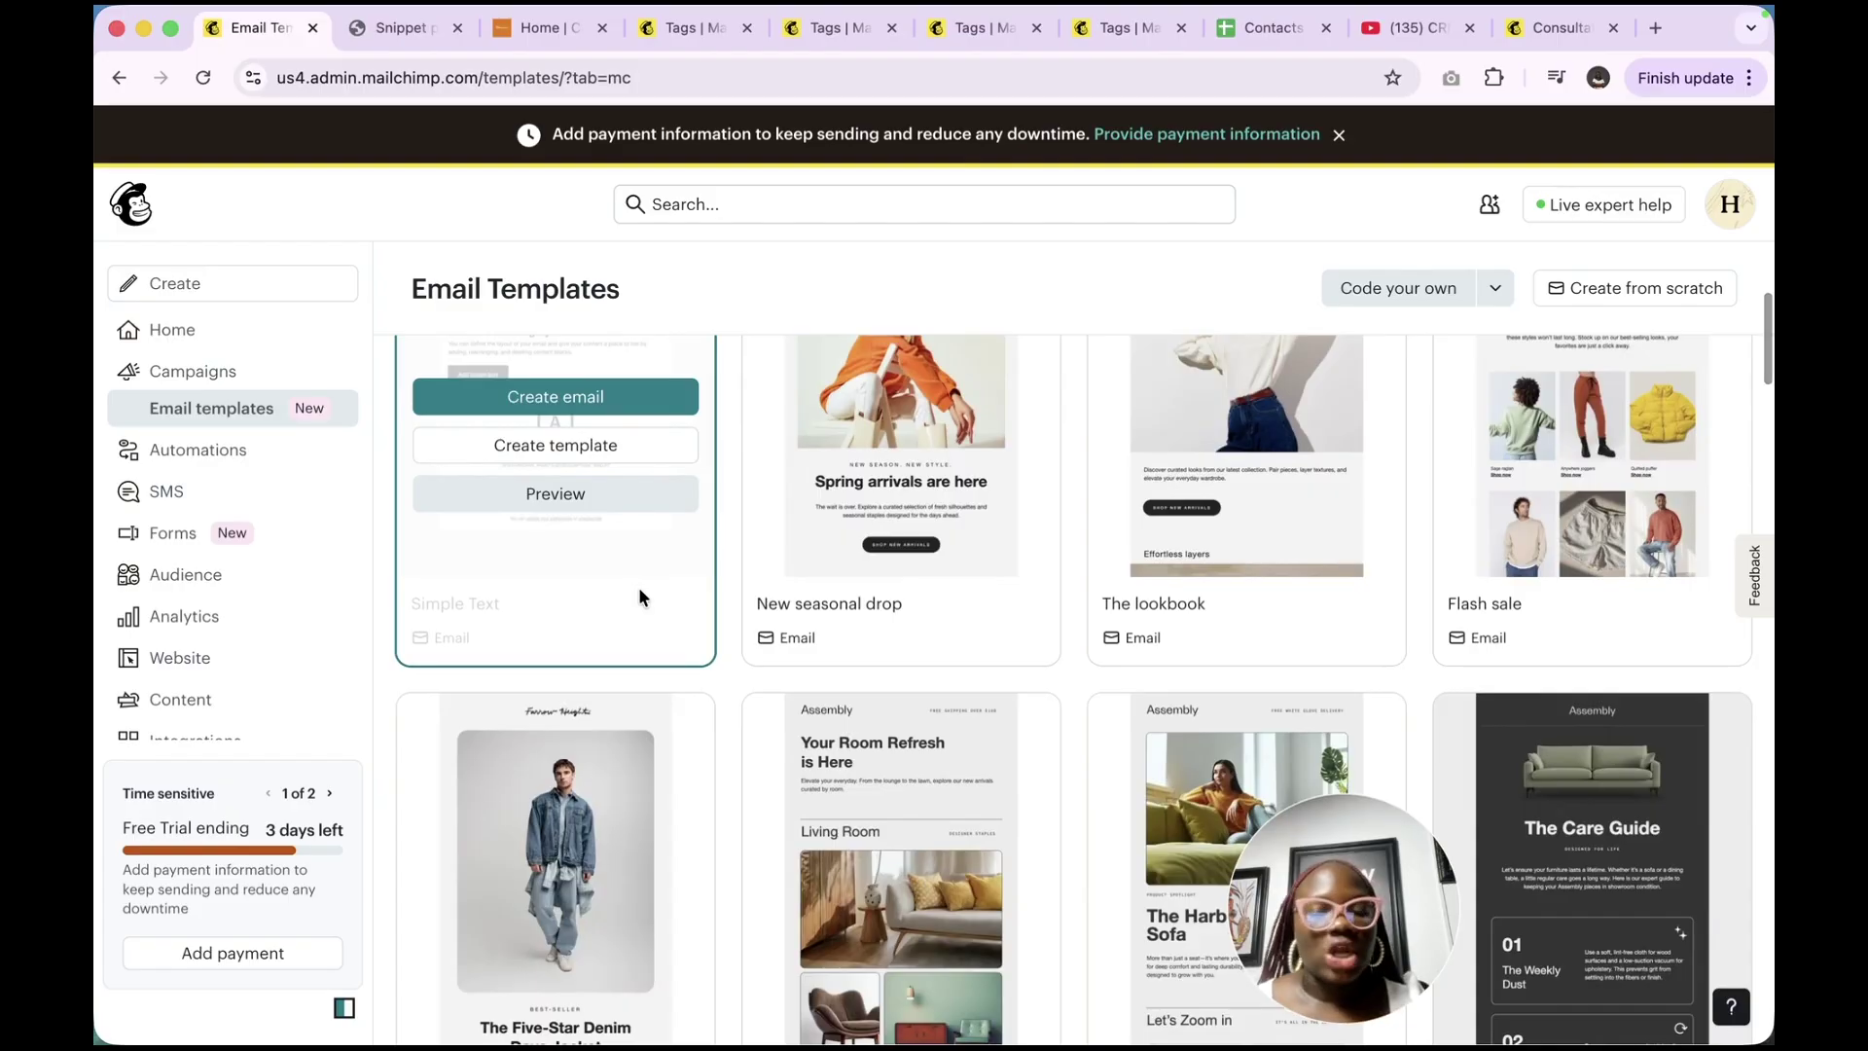
pyautogui.scroll(-6, 1011, 803)
pyautogui.scroll(-15, 1012, 804)
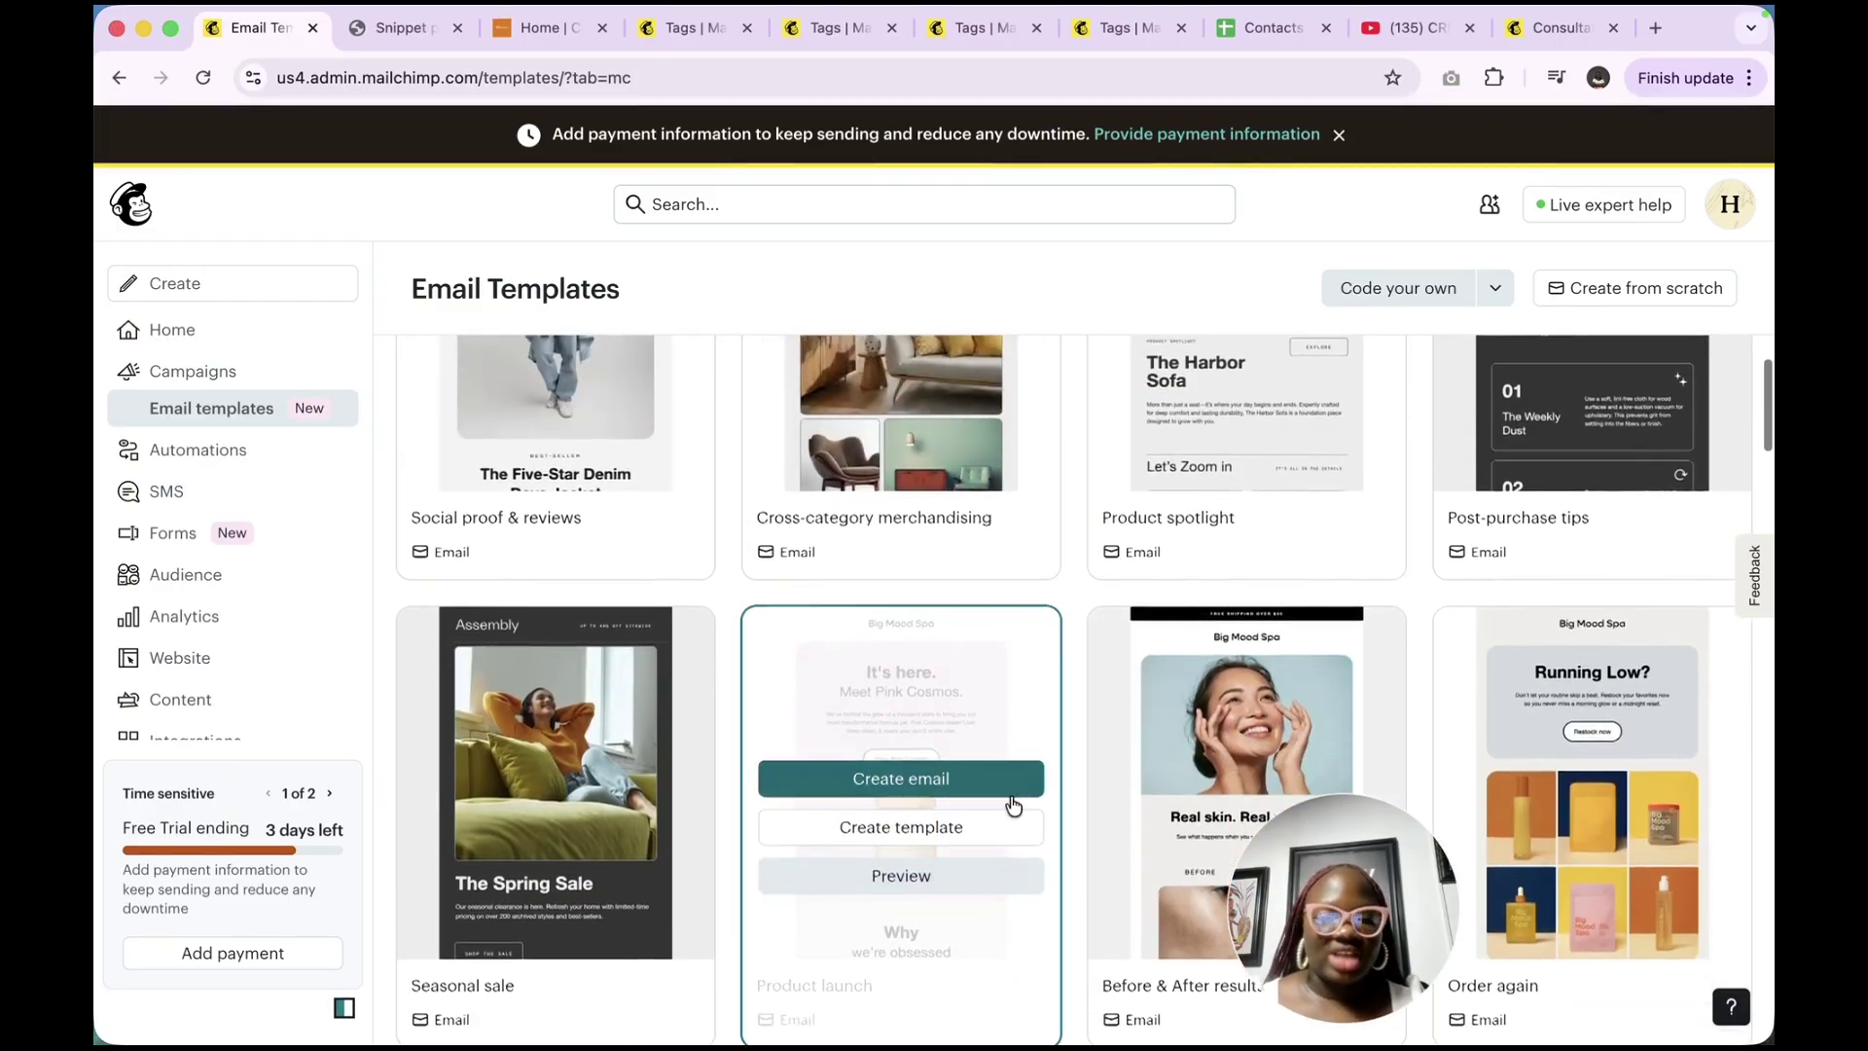
pyautogui.scroll(-12, 1010, 802)
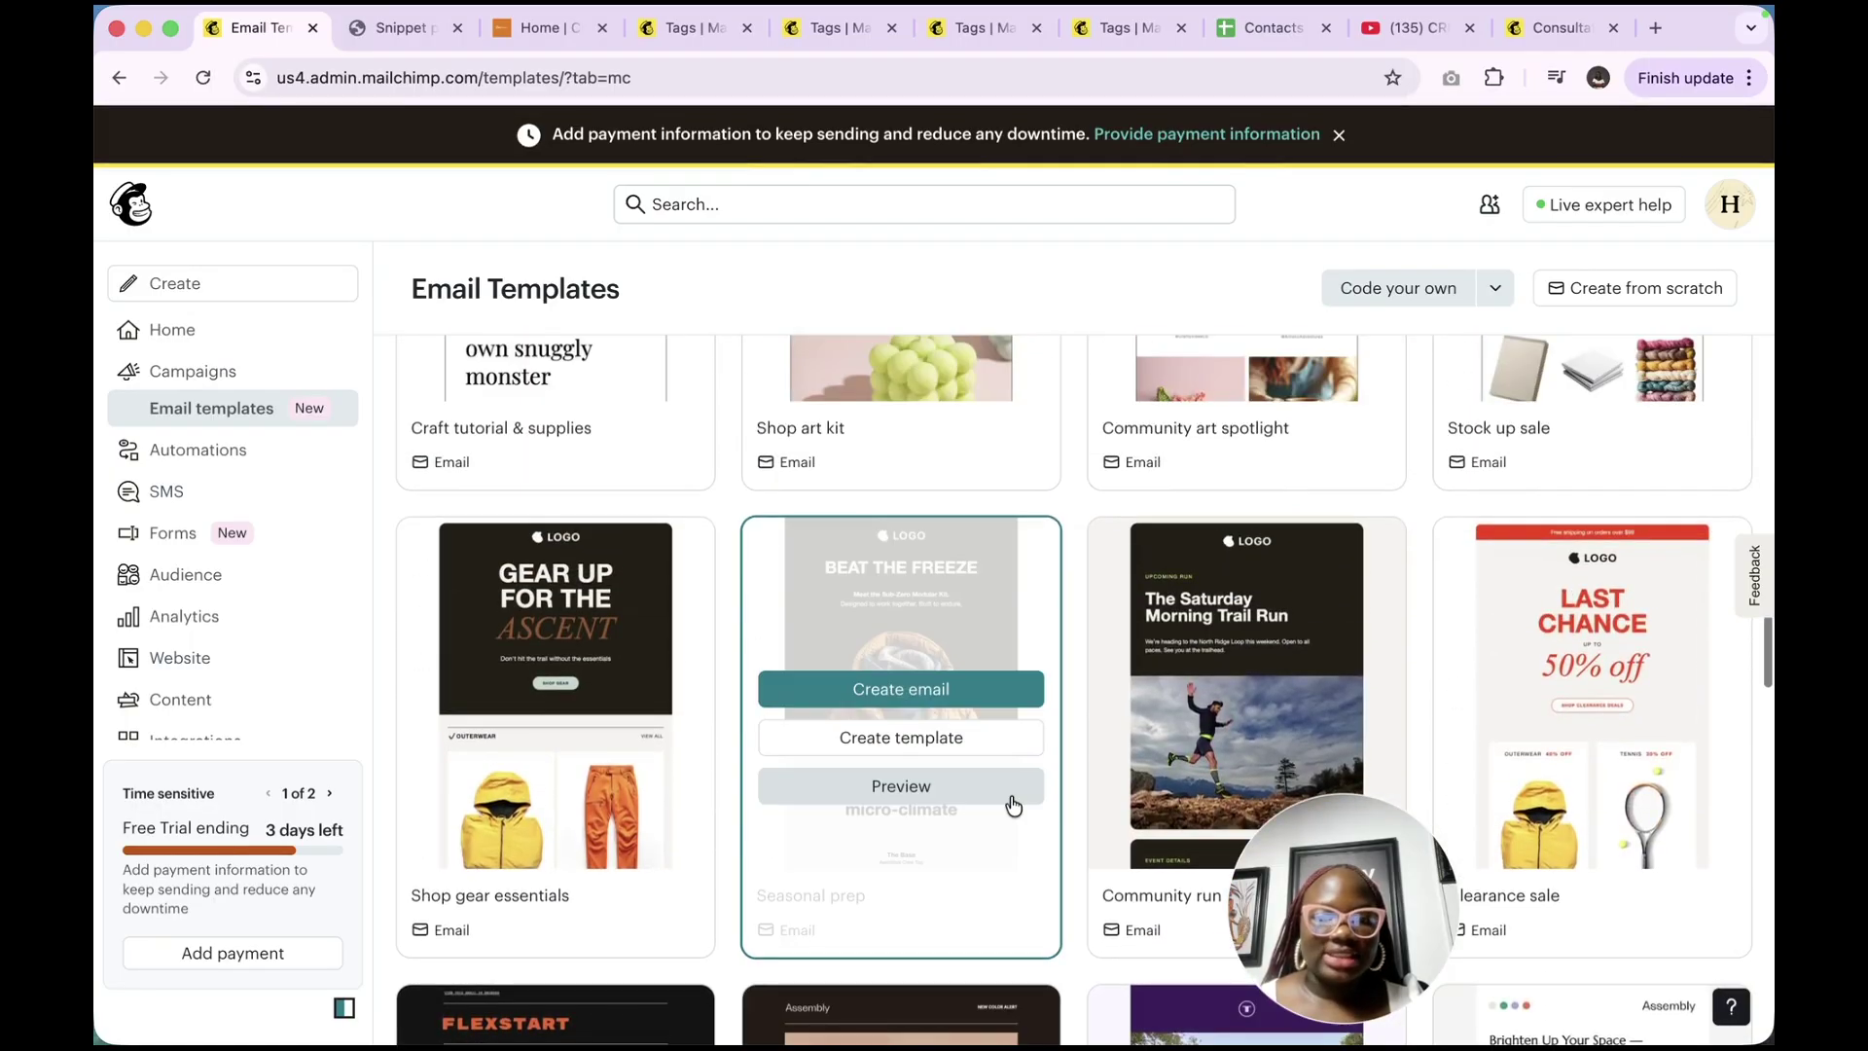
pyautogui.scroll(-3, 1012, 803)
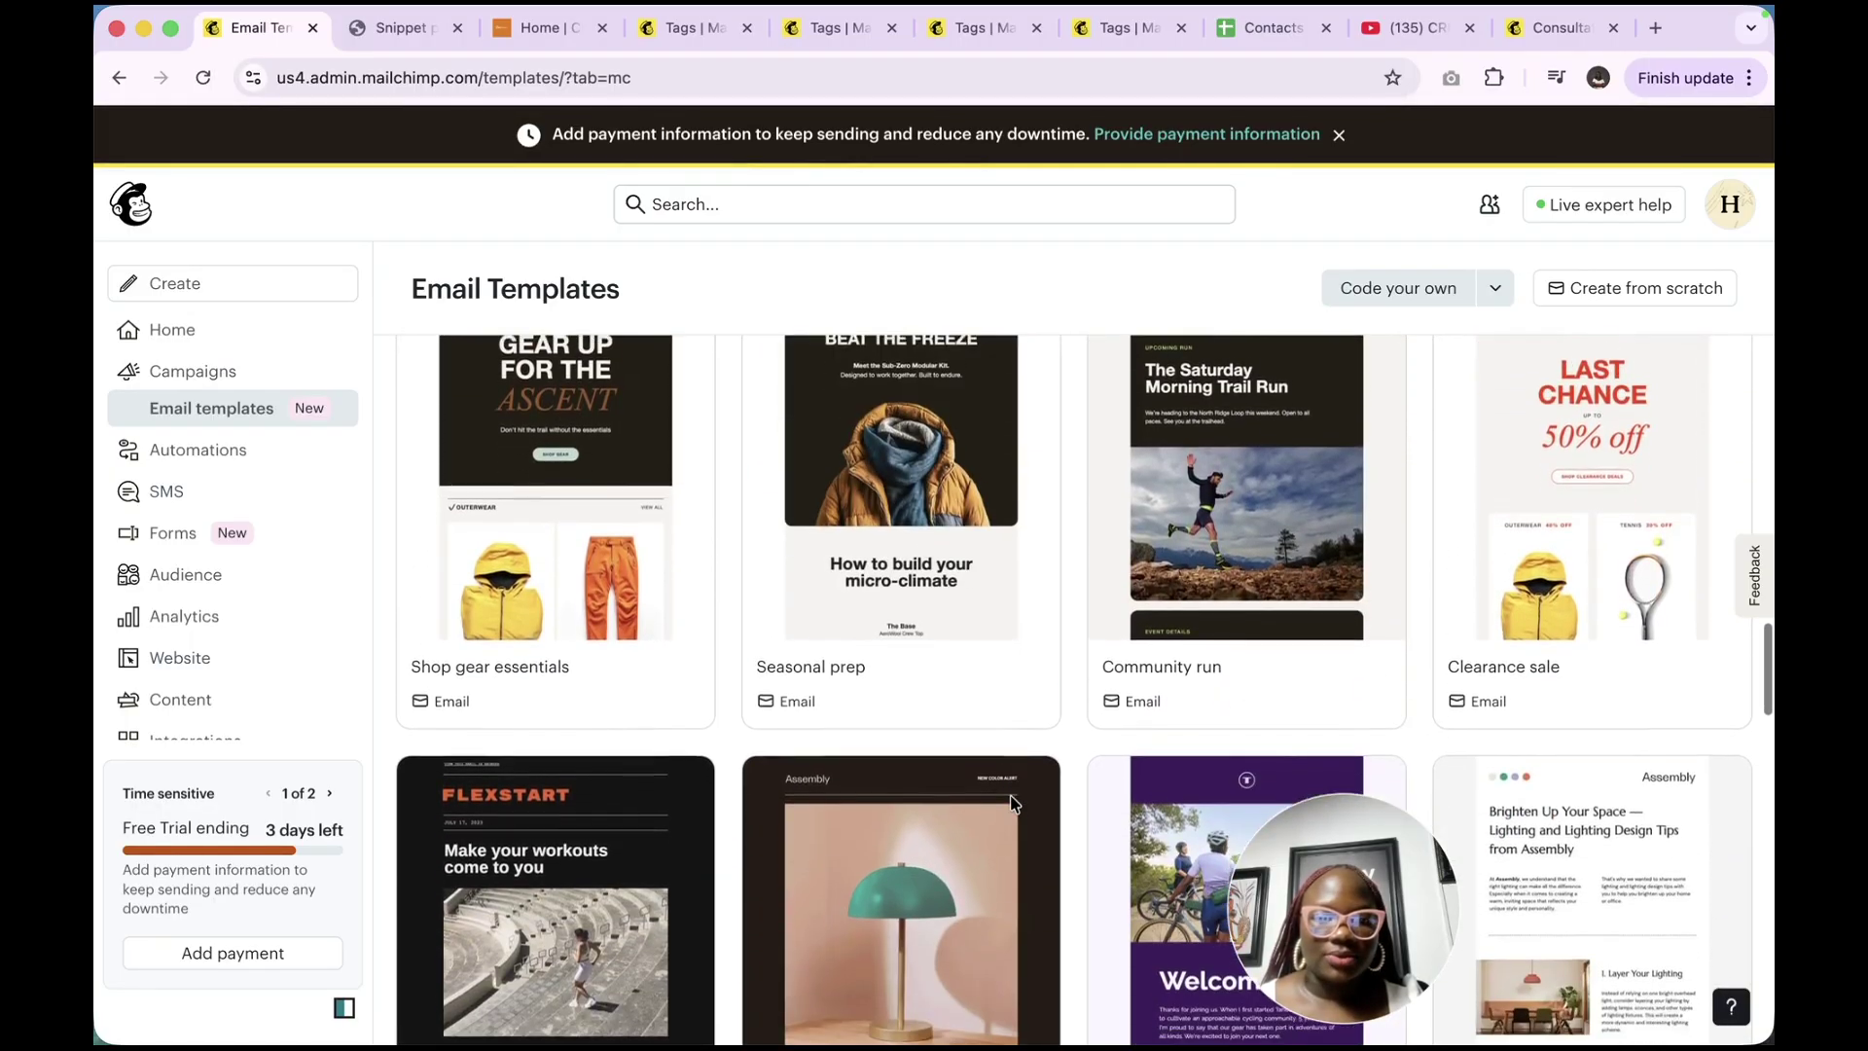
pyautogui.scroll(1, 1011, 803)
pyautogui.moveTo(1028, 1041)
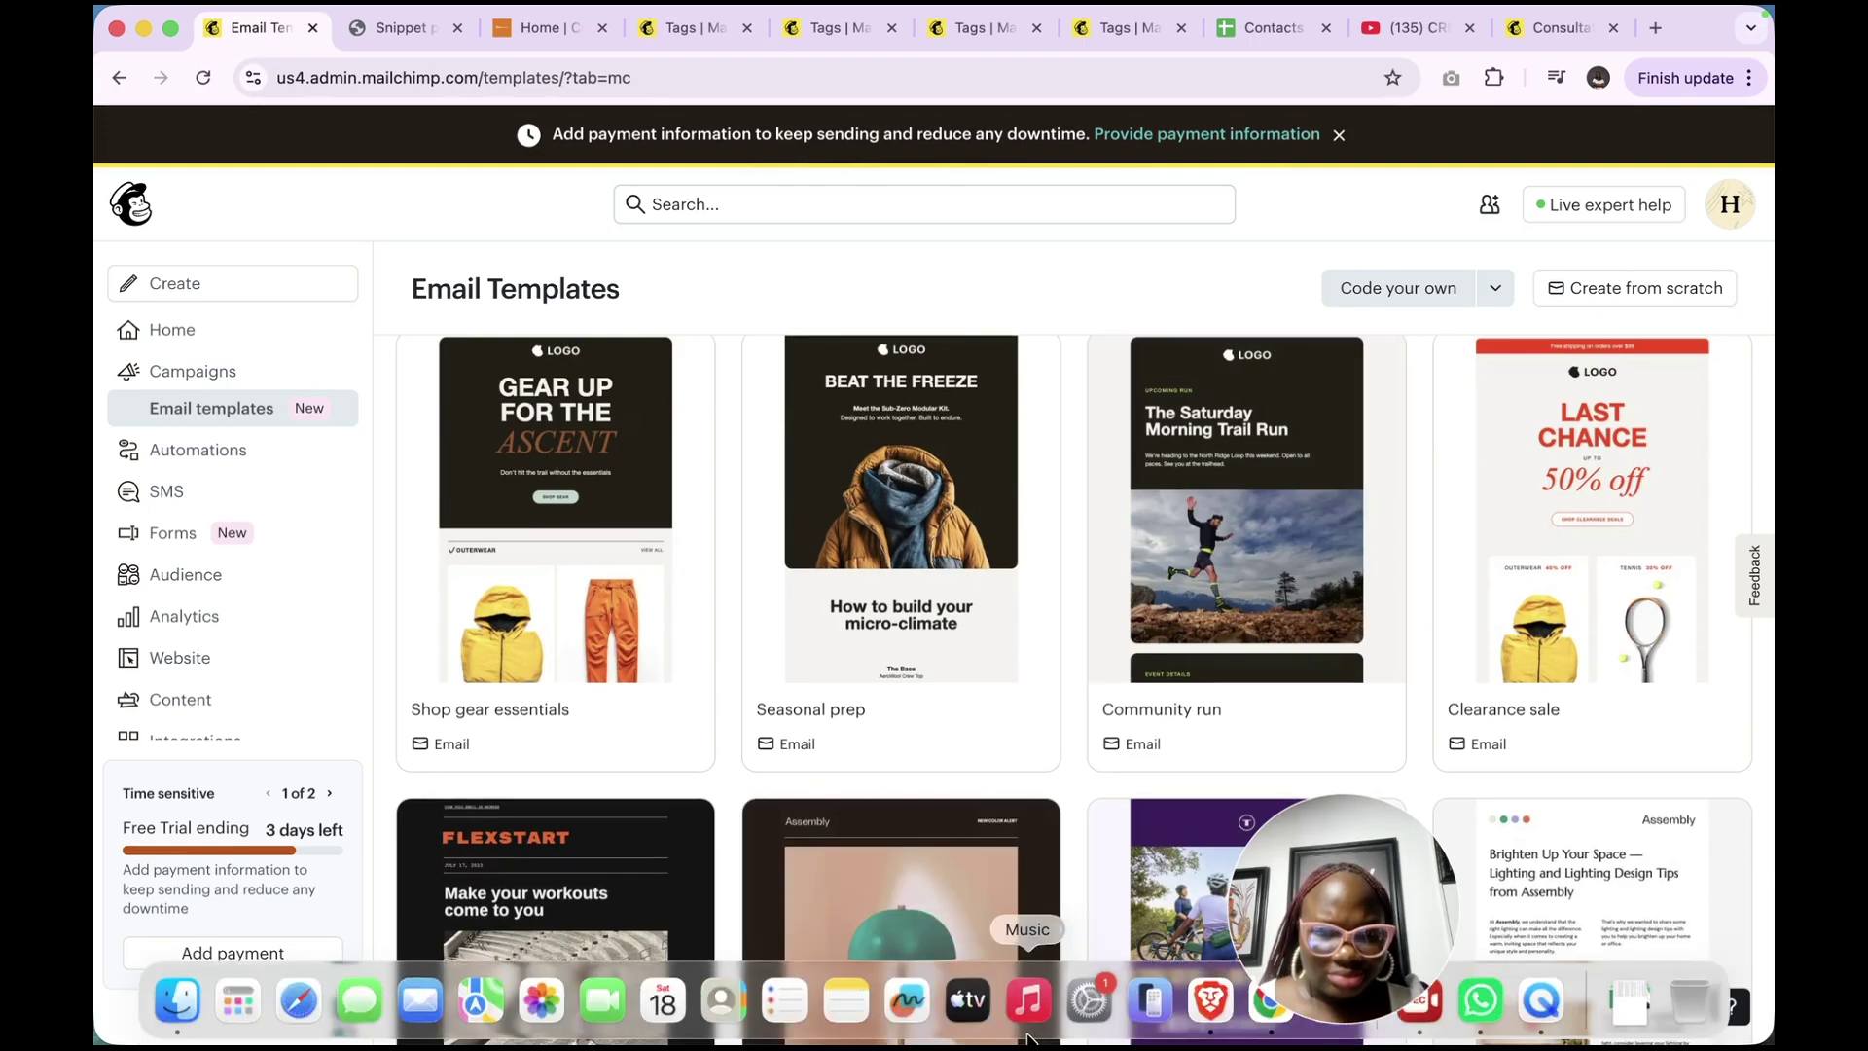
pyautogui.moveTo(1331, 519)
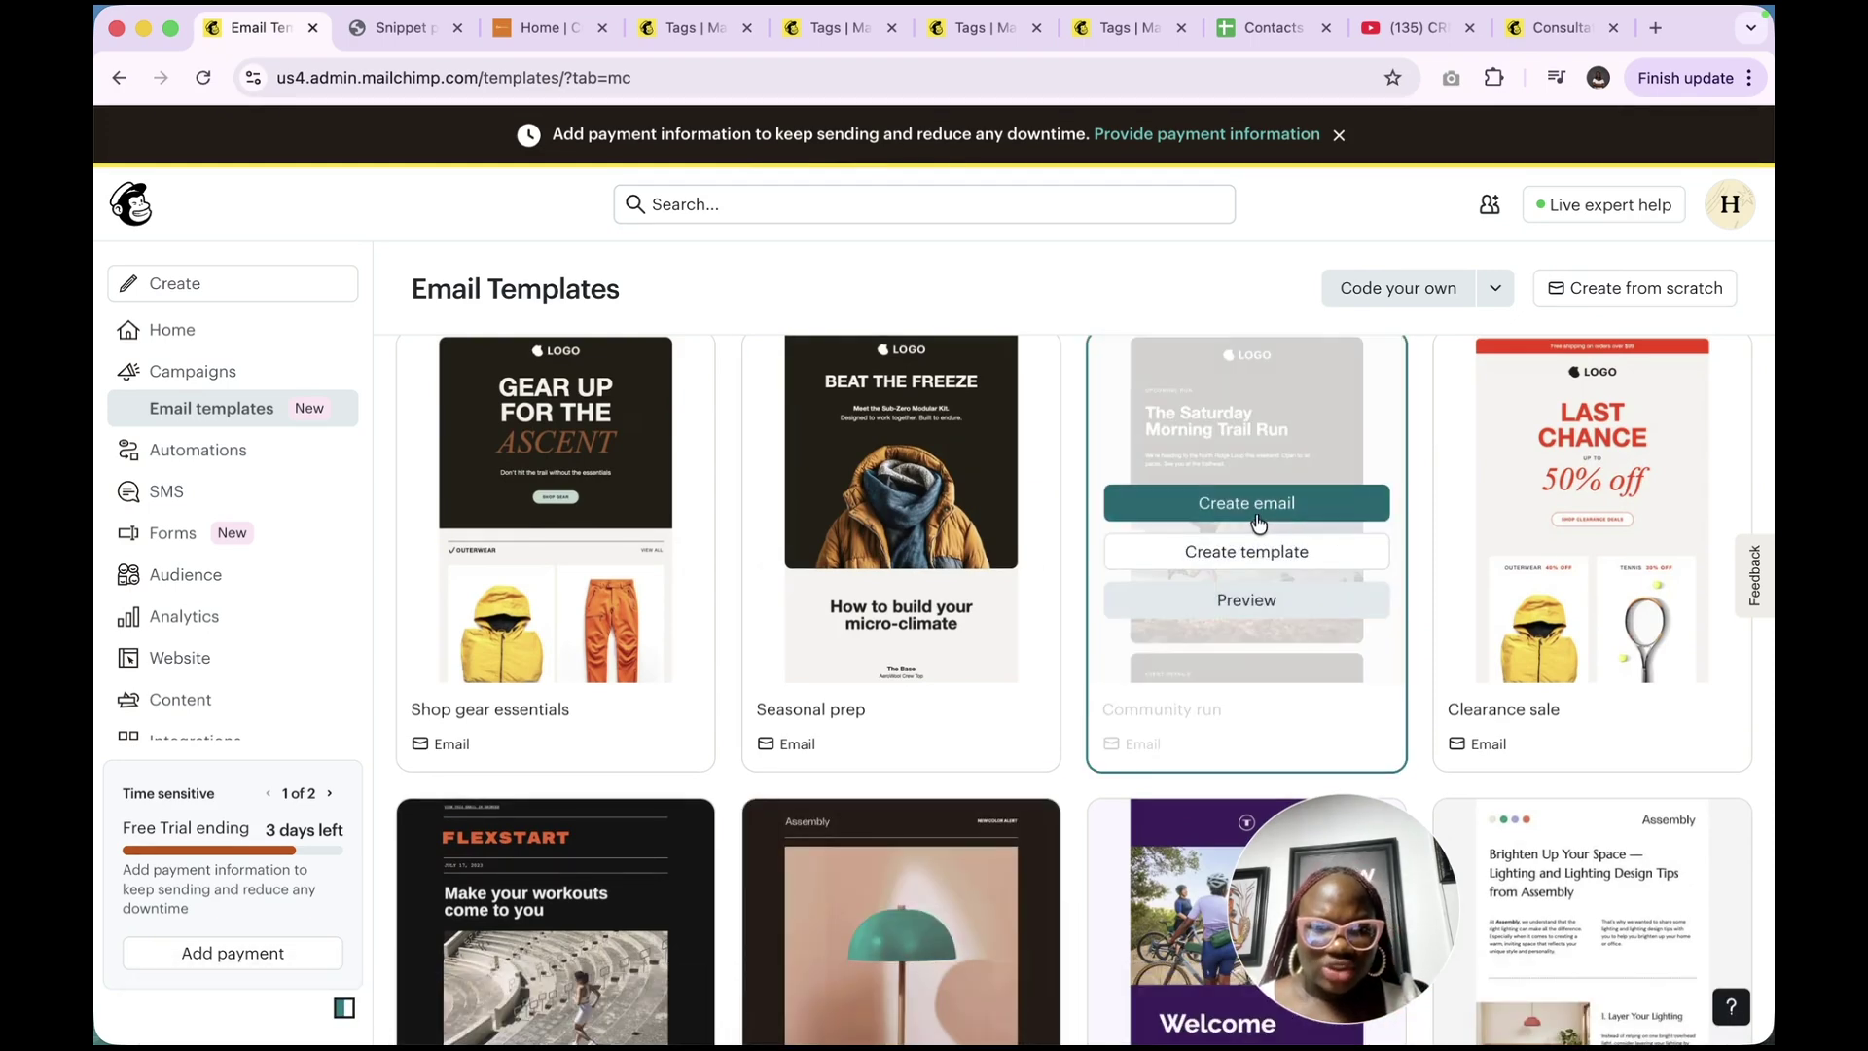
# Preview the full Community run design and create a new template from it
pyautogui.click(1255, 599)
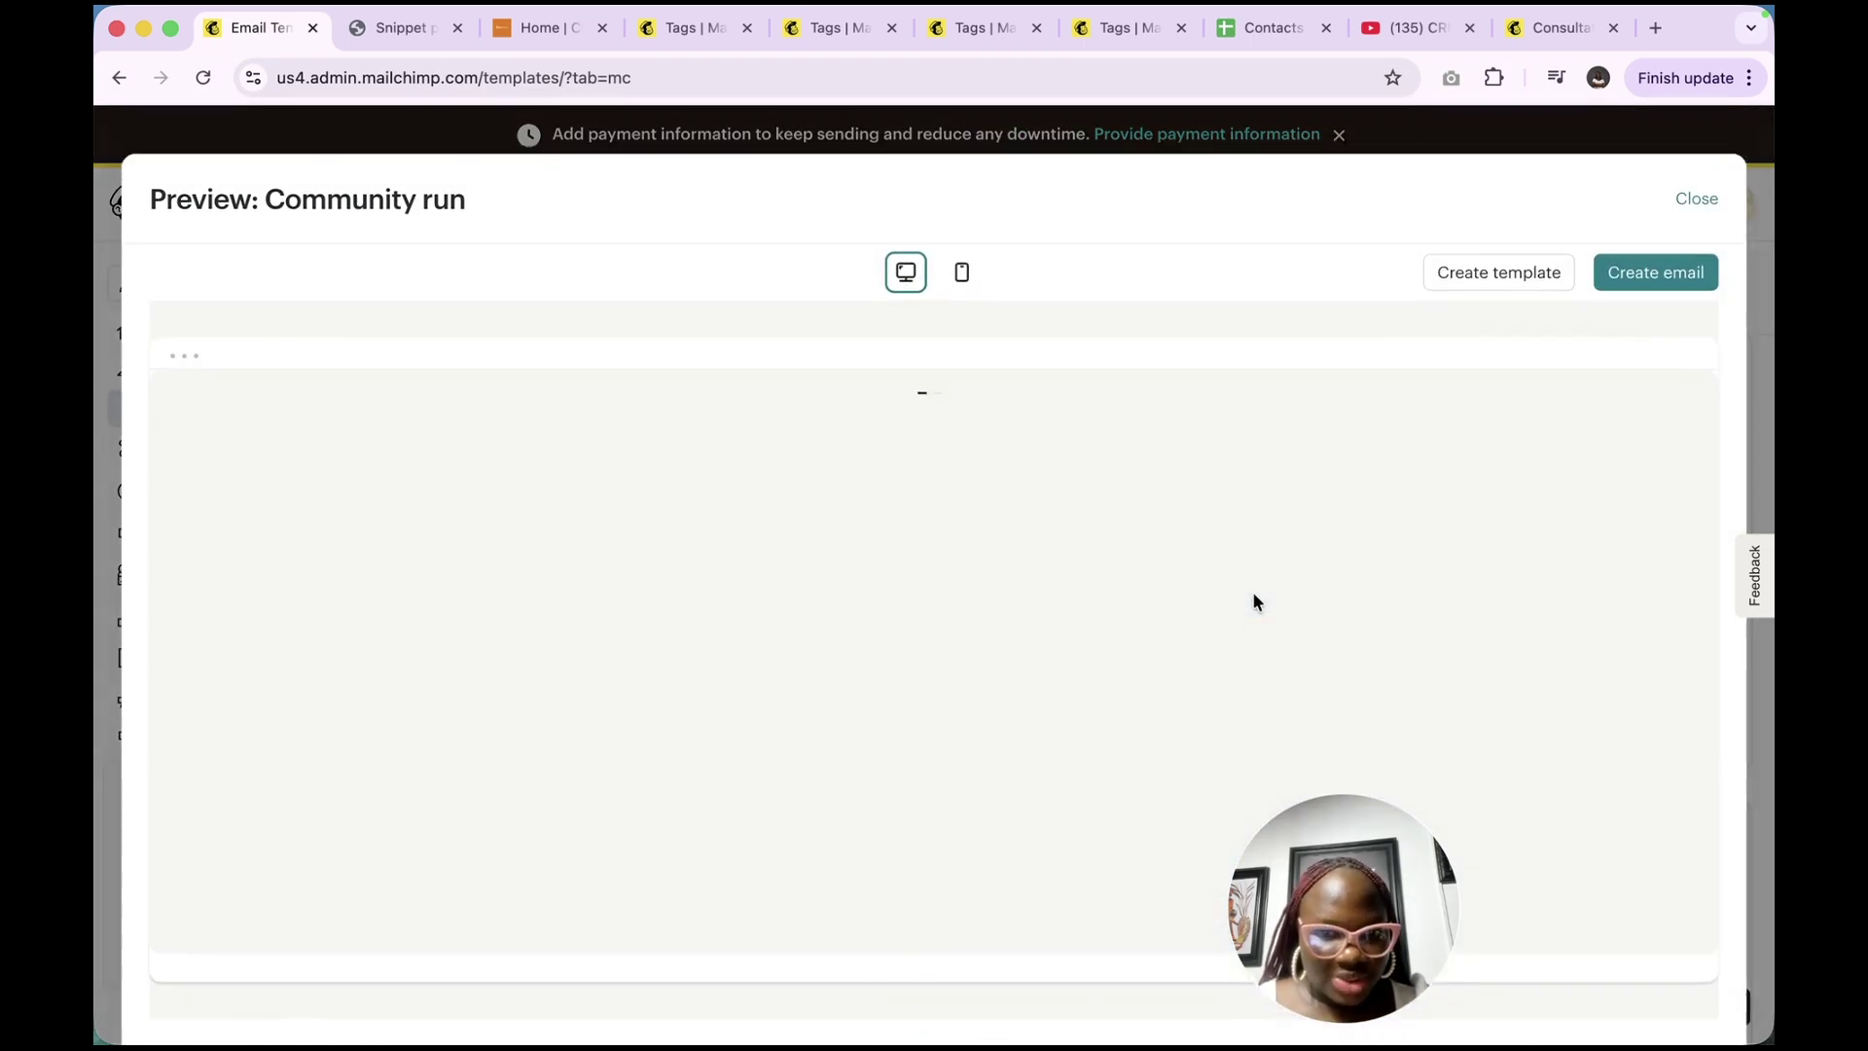
pyautogui.scroll(-10, 1257, 601)
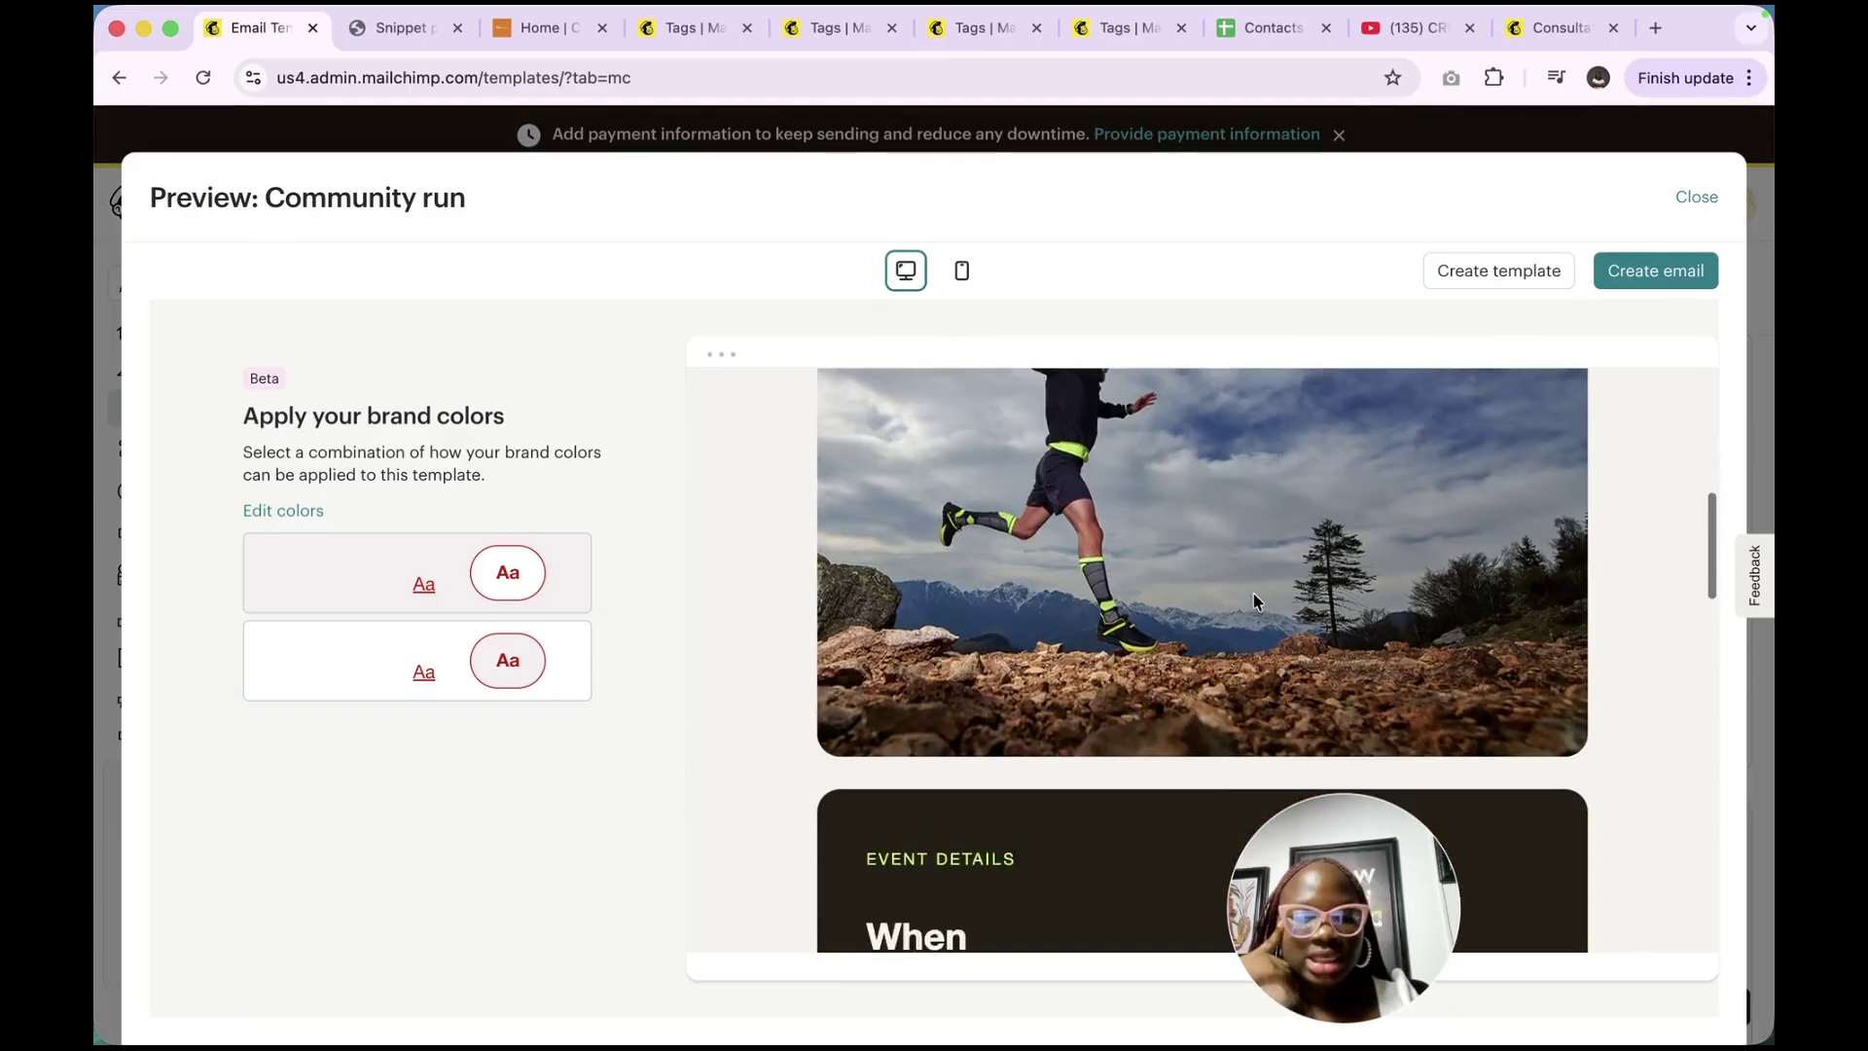
pyautogui.scroll(-10, 1257, 601)
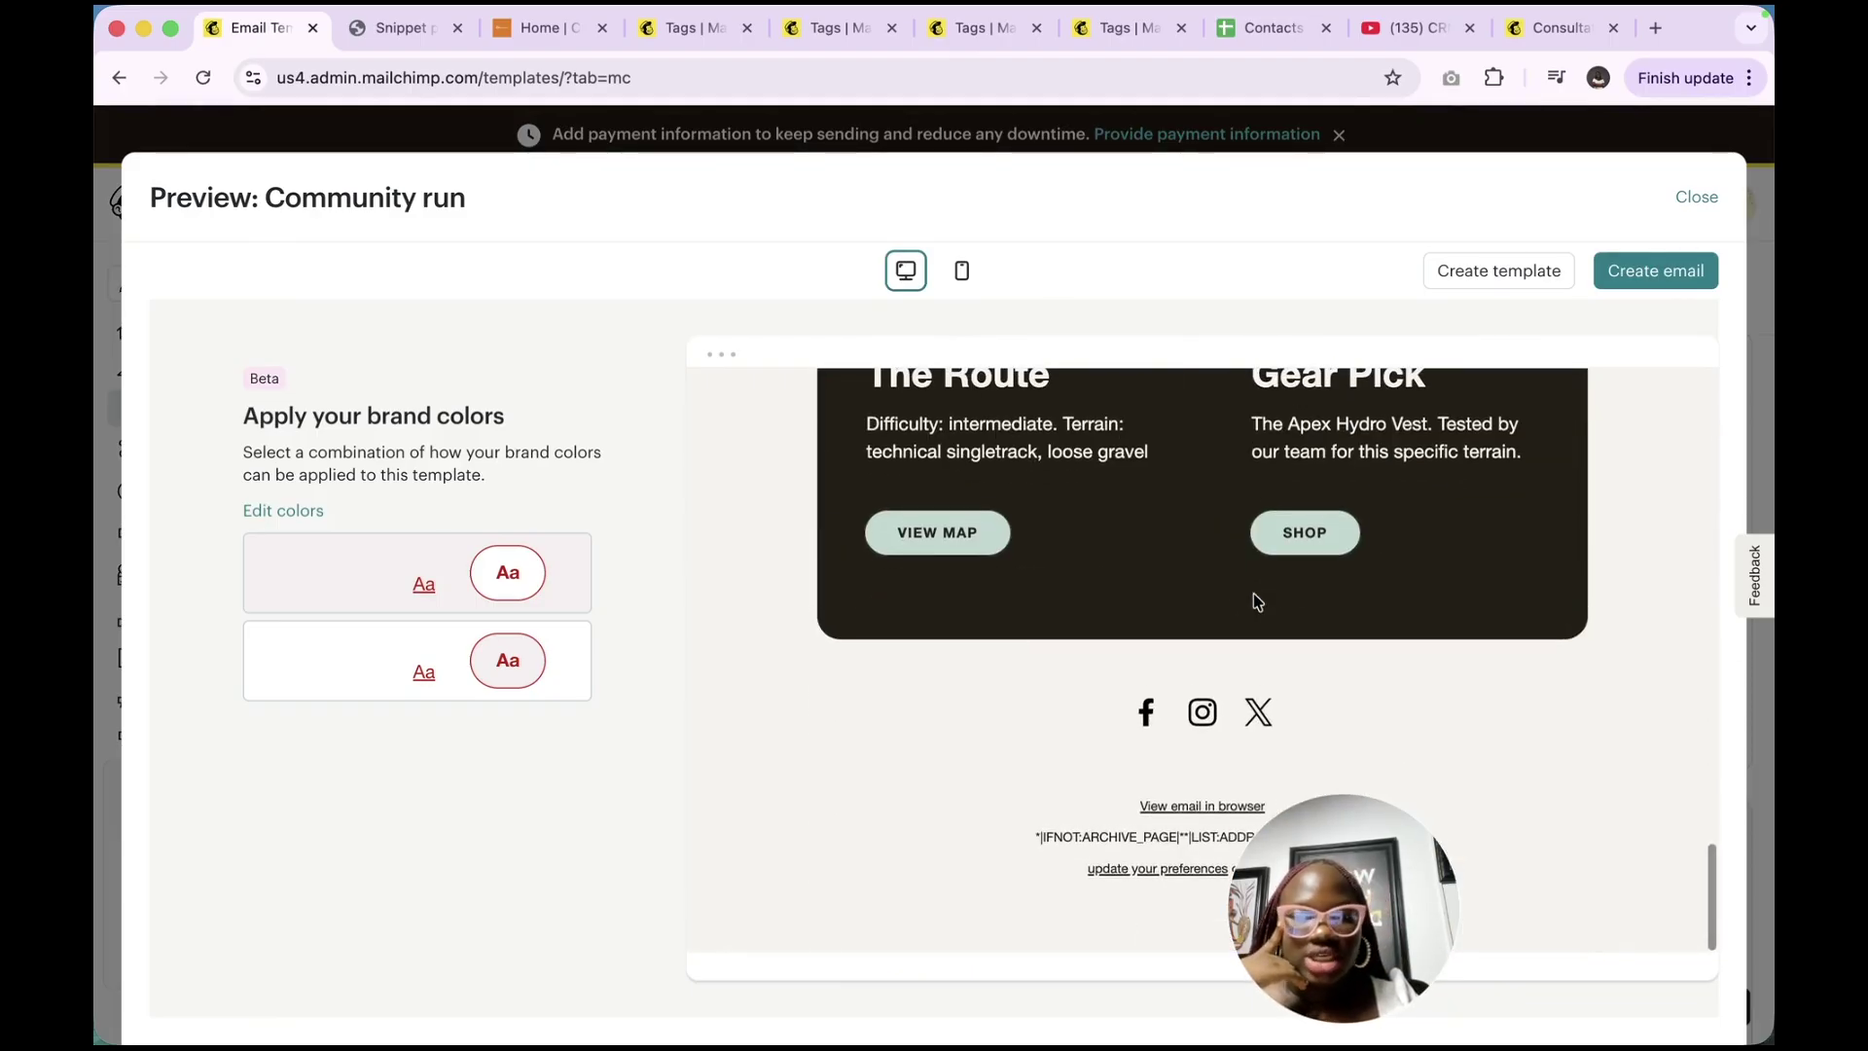
pyautogui.scroll(20, 1315, 597)
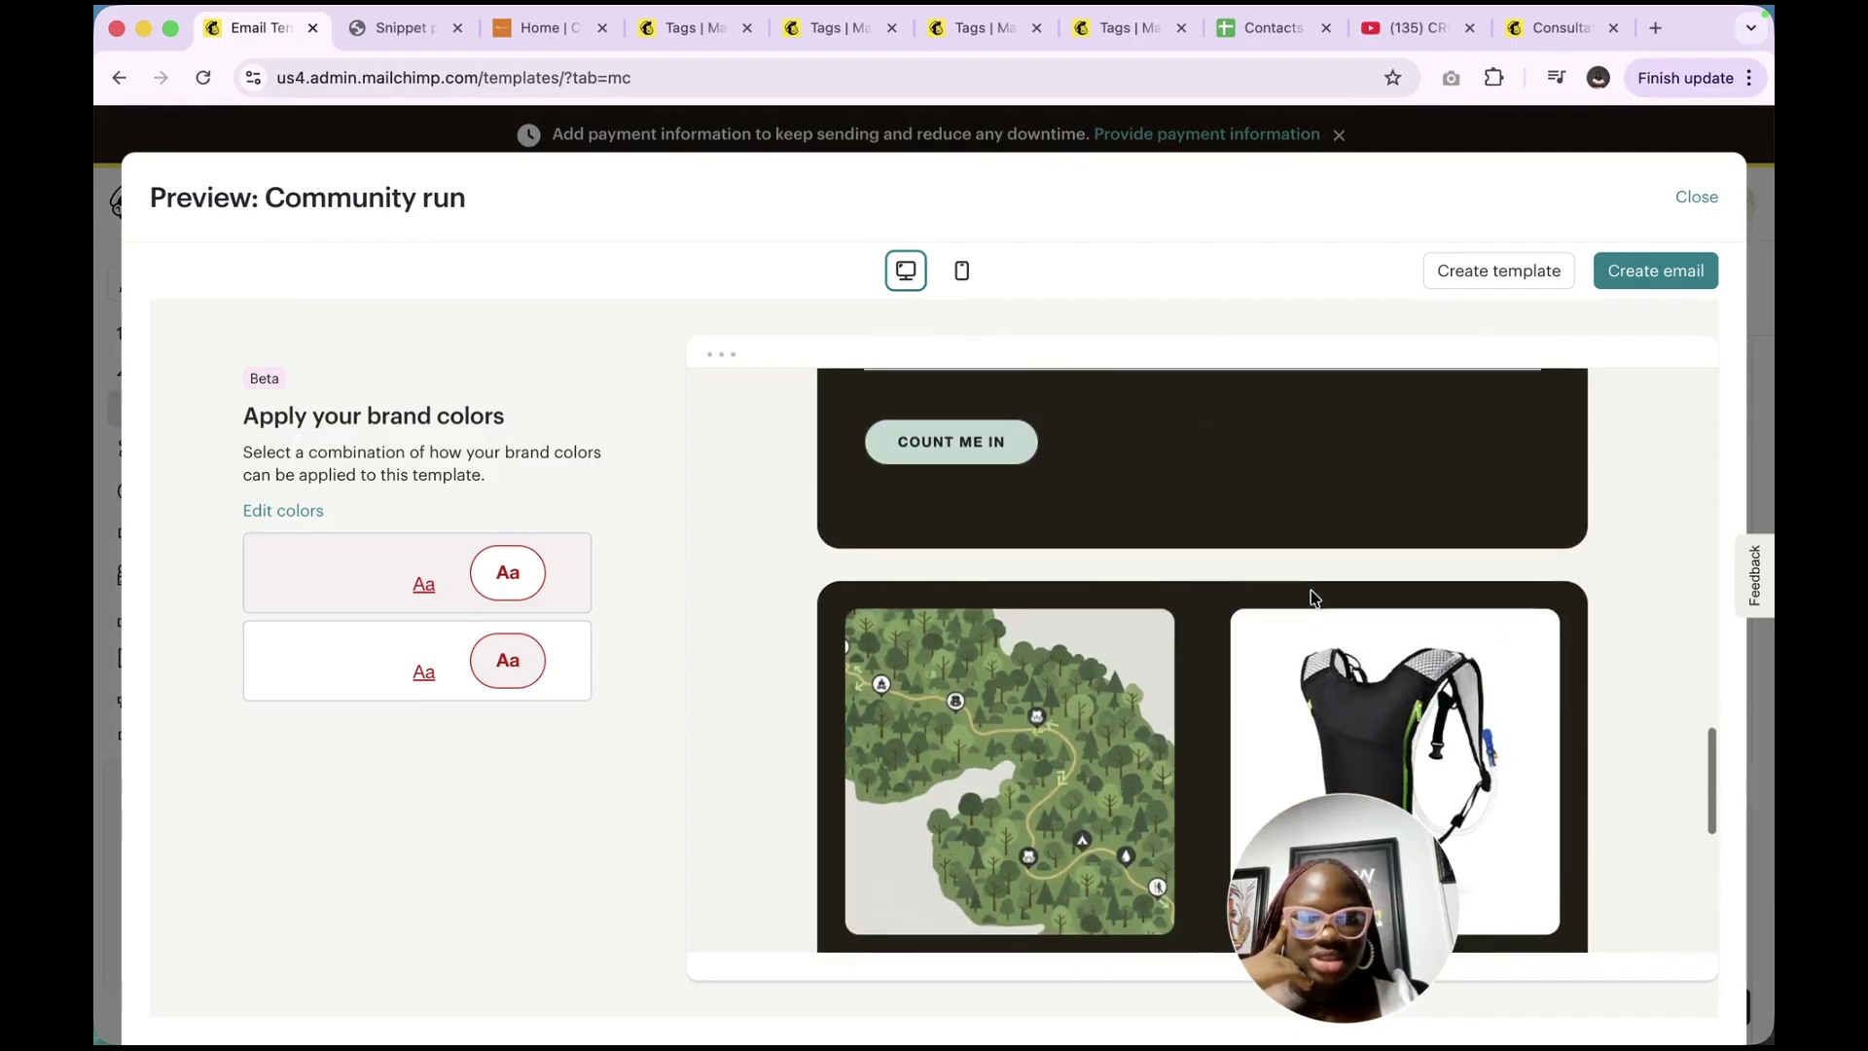
pyautogui.scroll(3, 1313, 597)
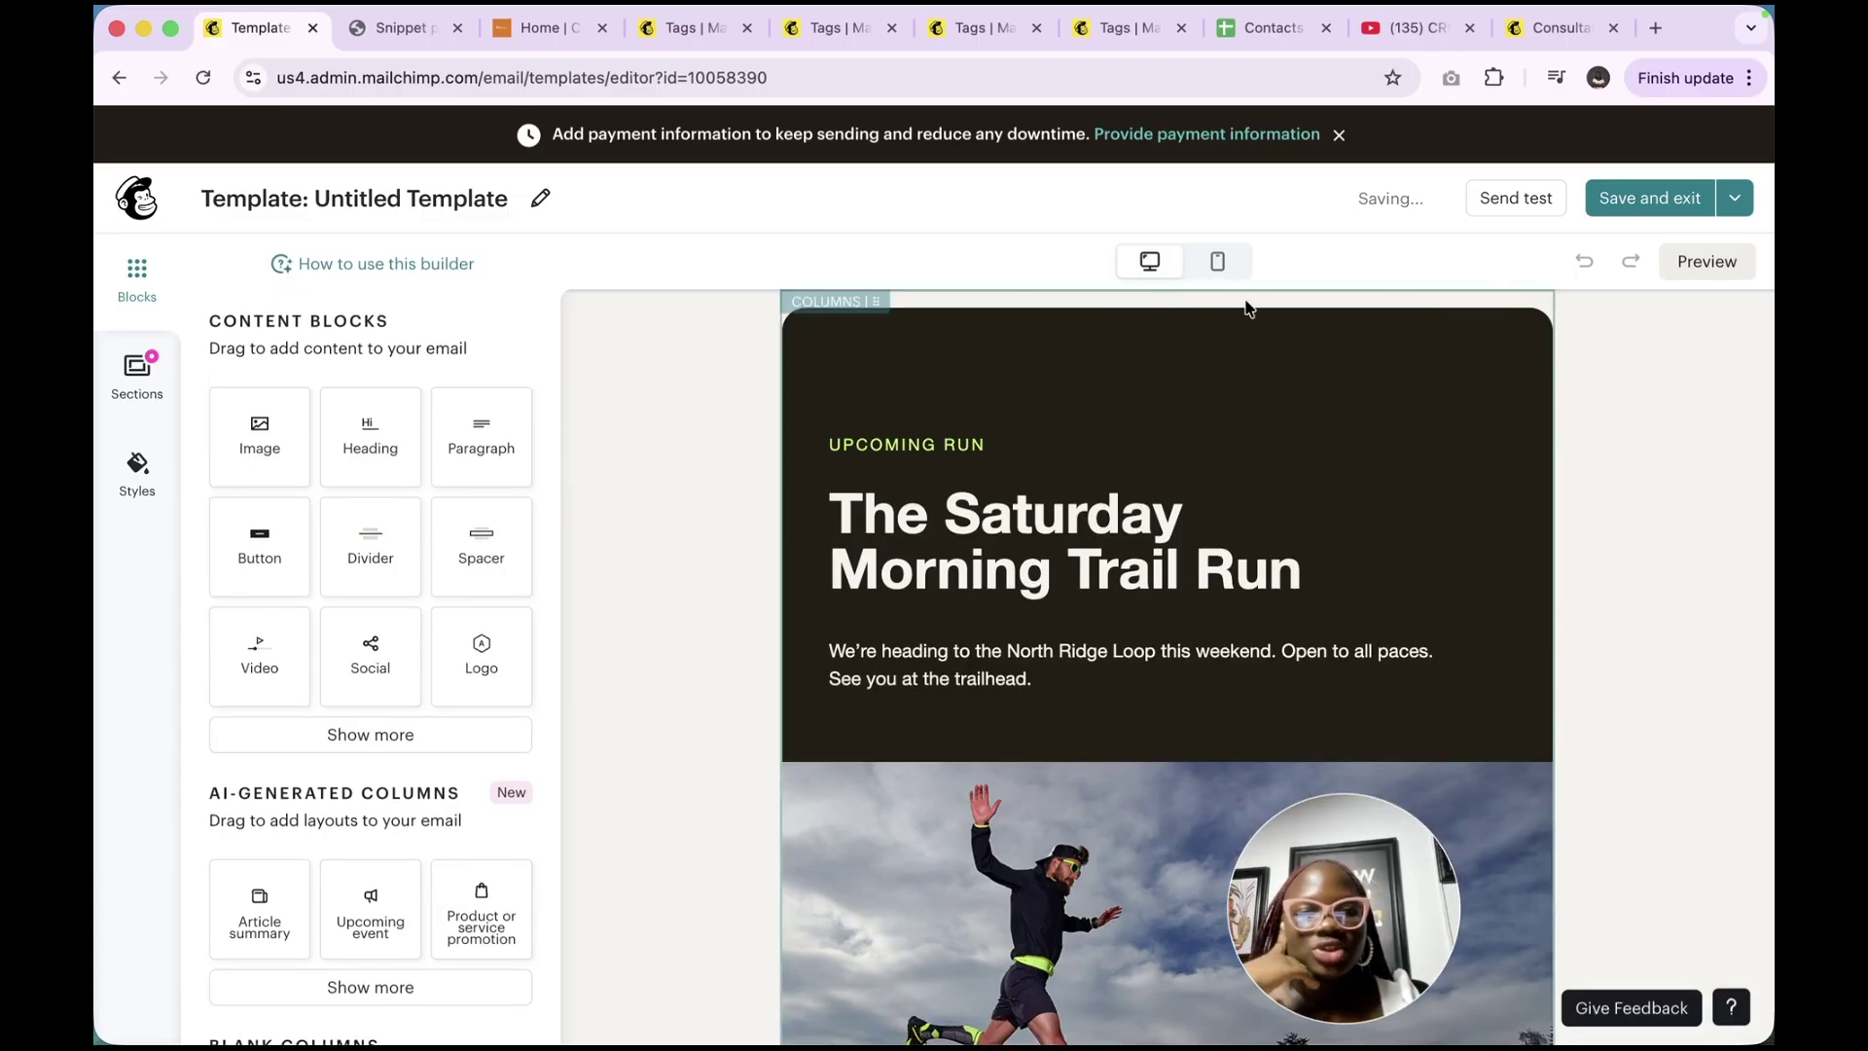
# Set the column background of the top "The Saturday Morning Trail Run" section to the brand kit red #EB4848
pyautogui.click(1253, 404)
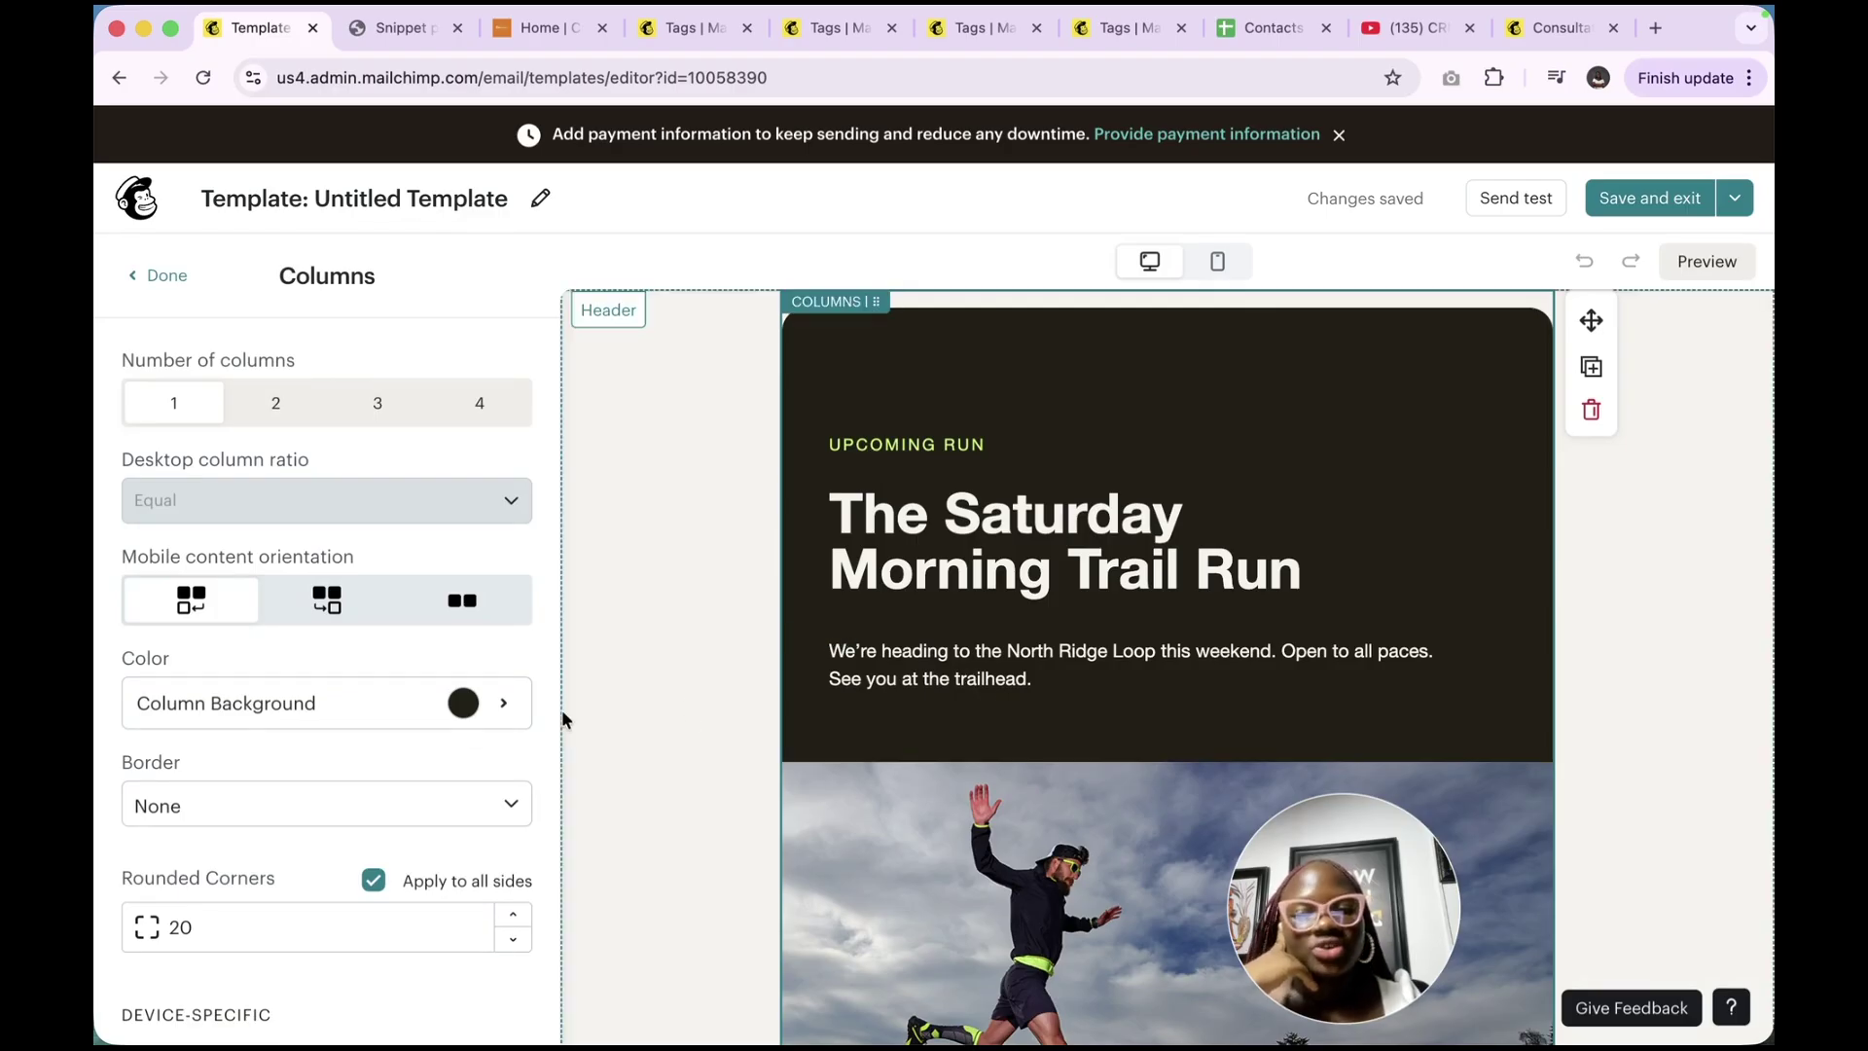
pyautogui.click(460, 715)
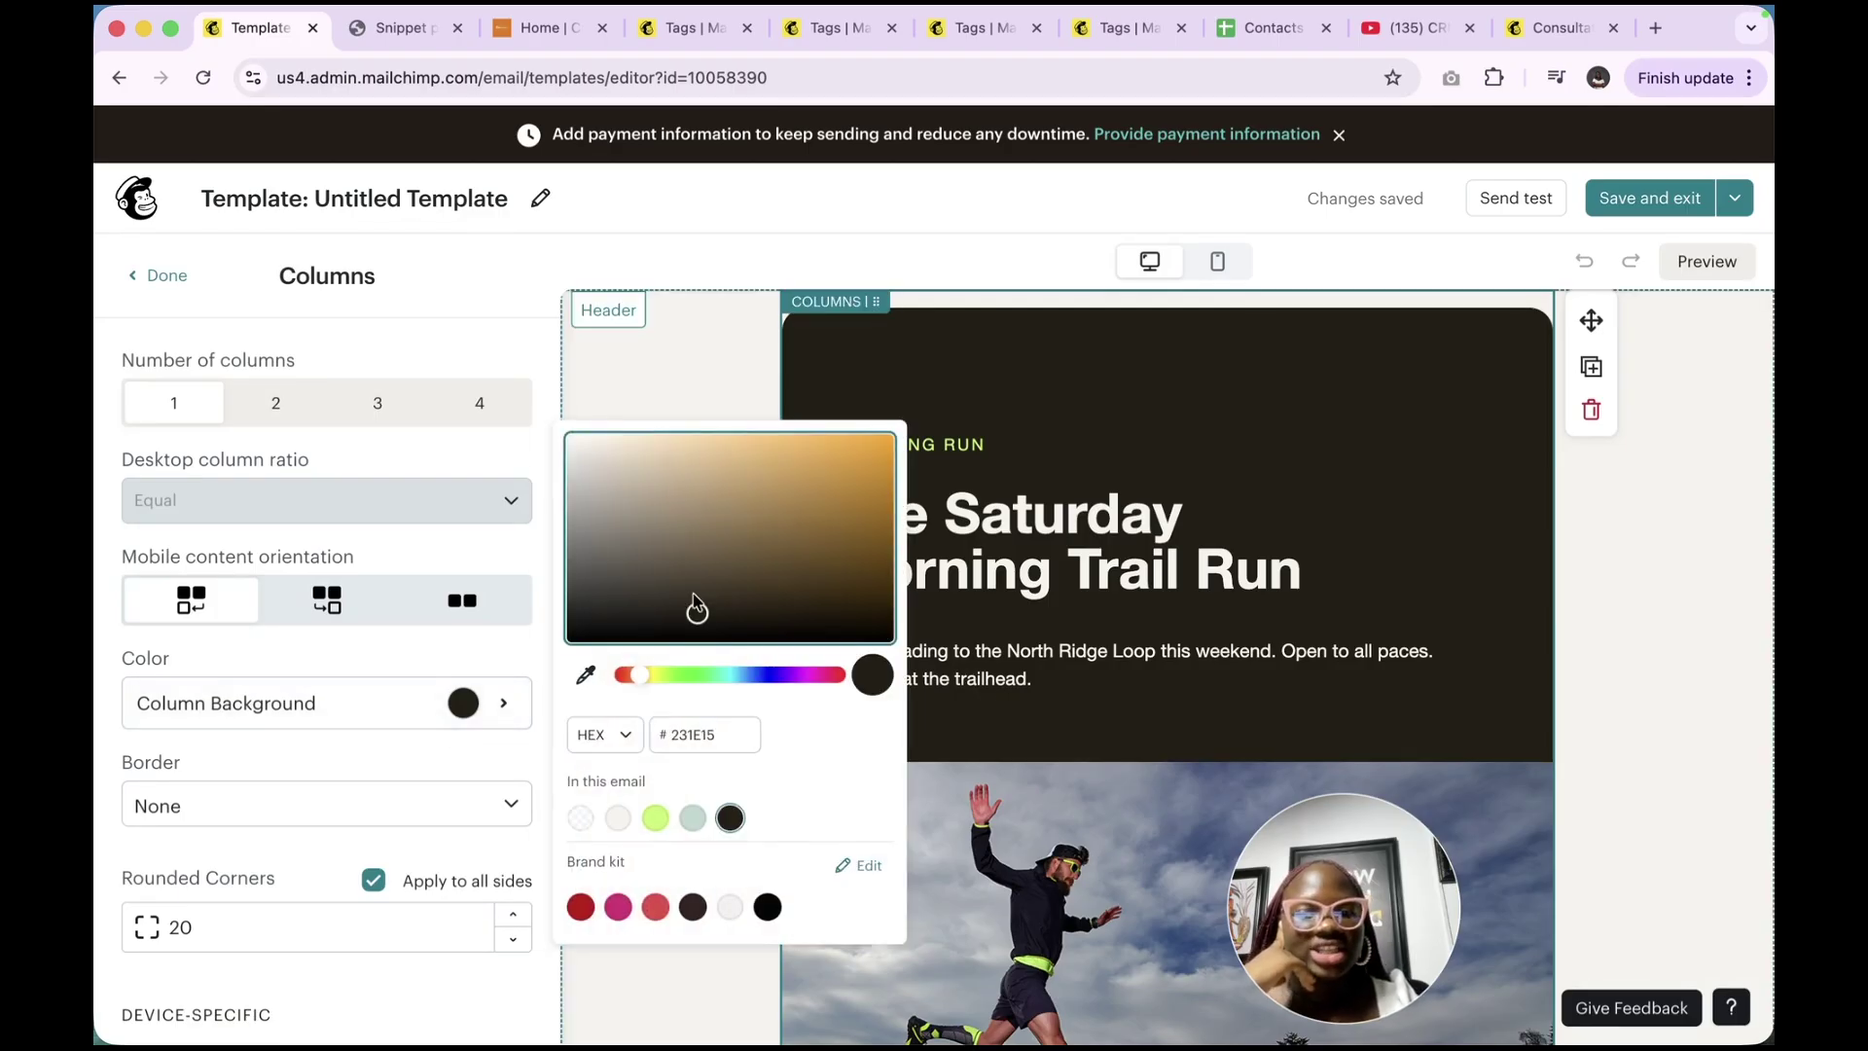
pyautogui.click(665, 919)
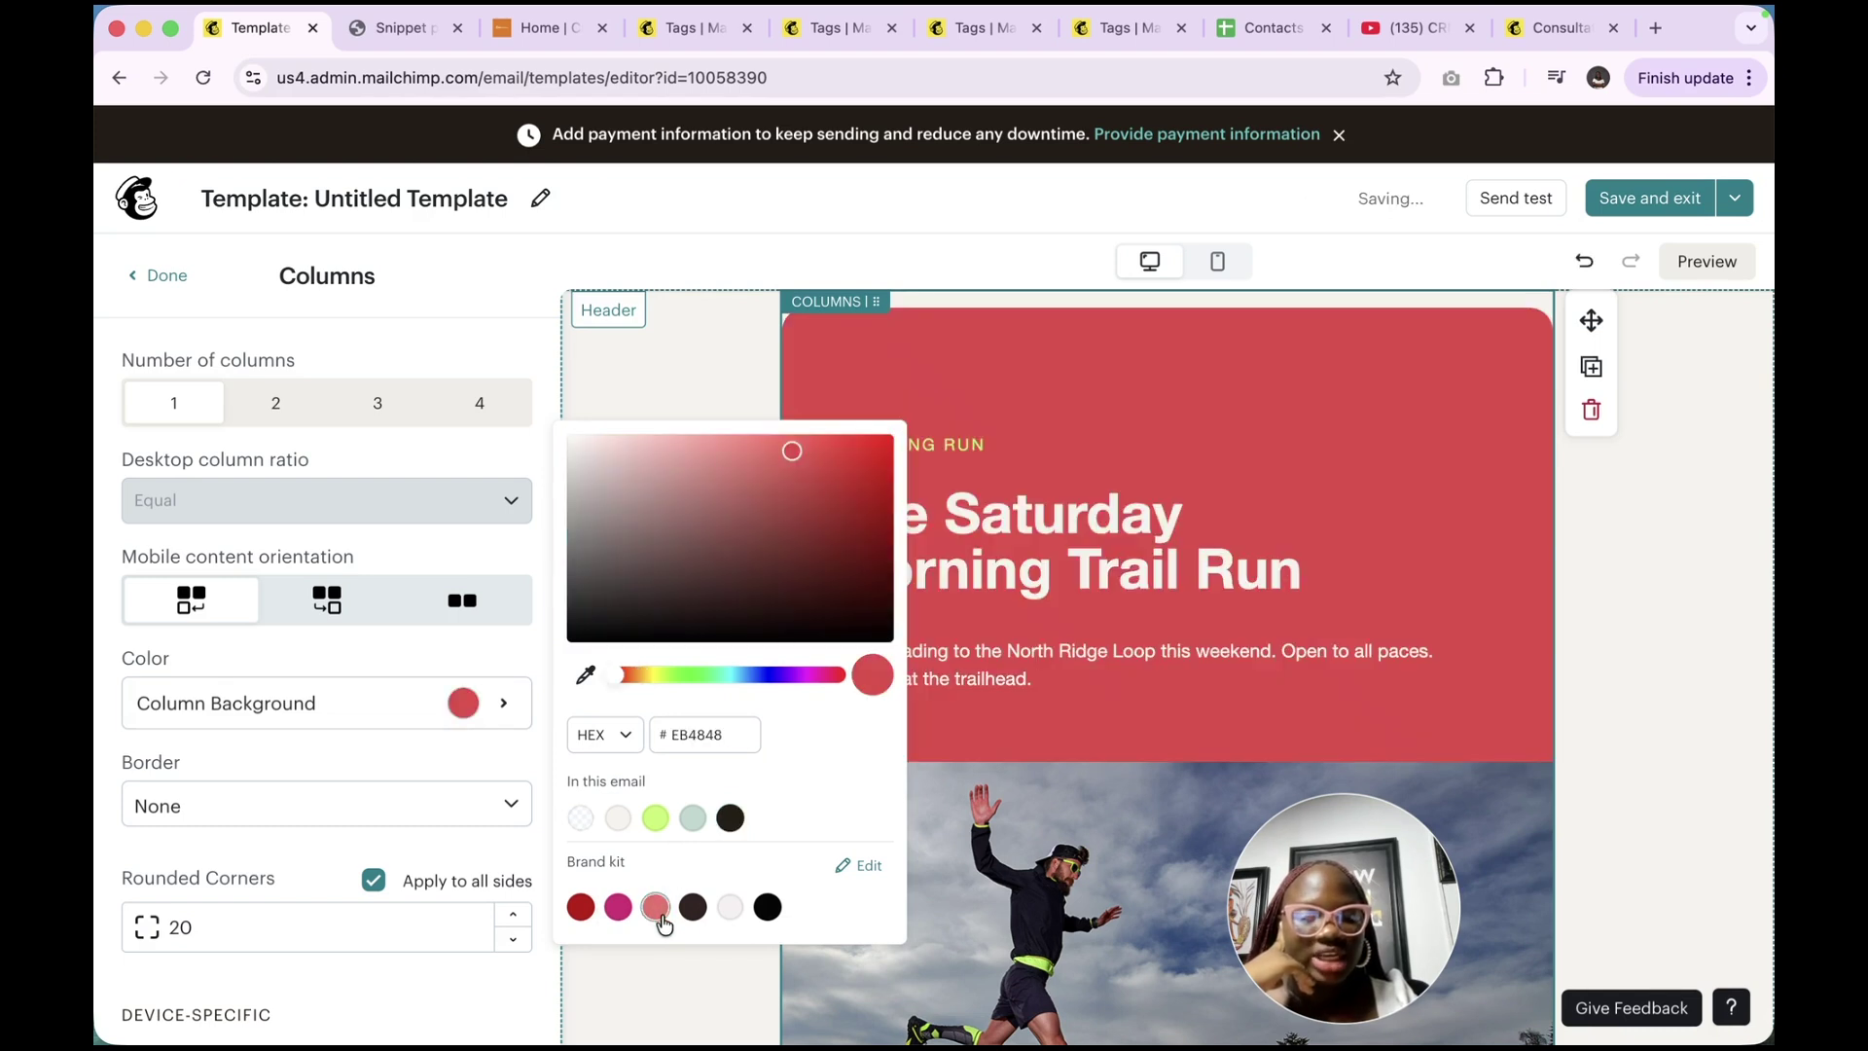
# Set the Event Details section's column background to brand kit red #EB4848, and select the two-column block with The Route and Gear Pick
pyautogui.scroll(-10, 1209, 804)
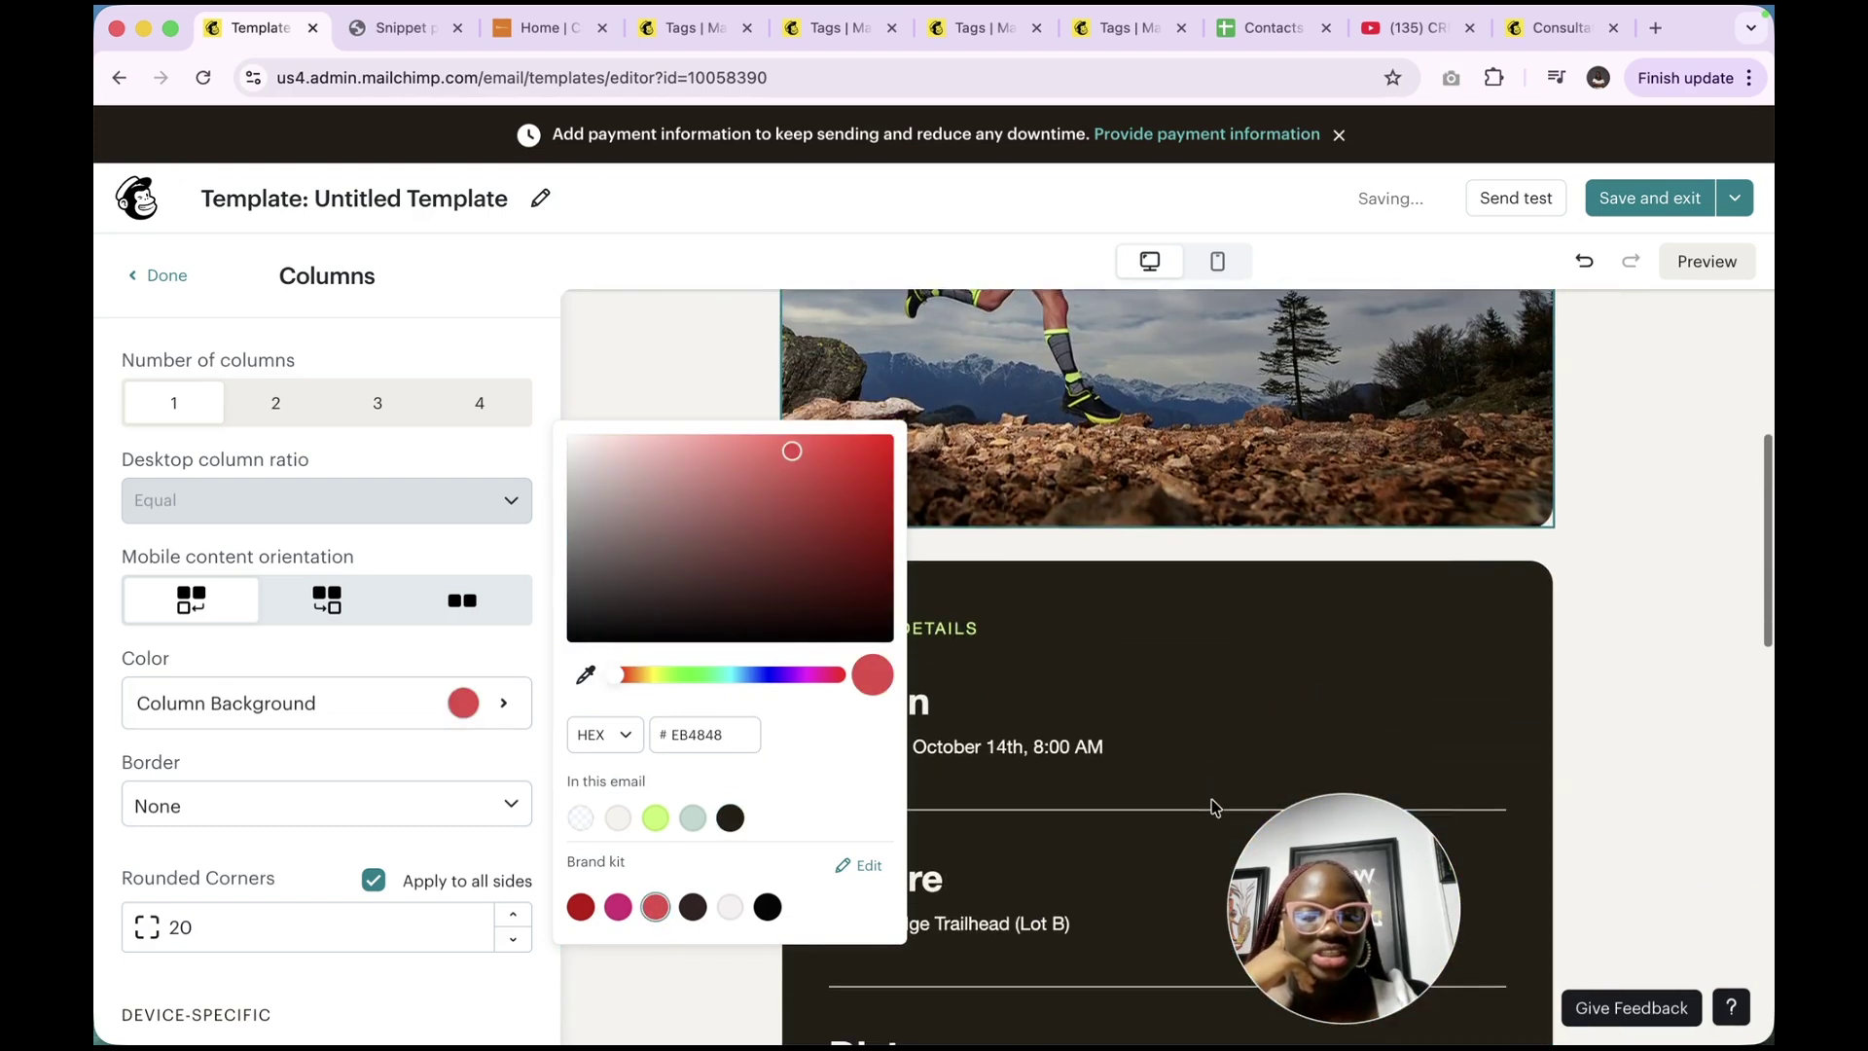
pyautogui.click(1363, 526)
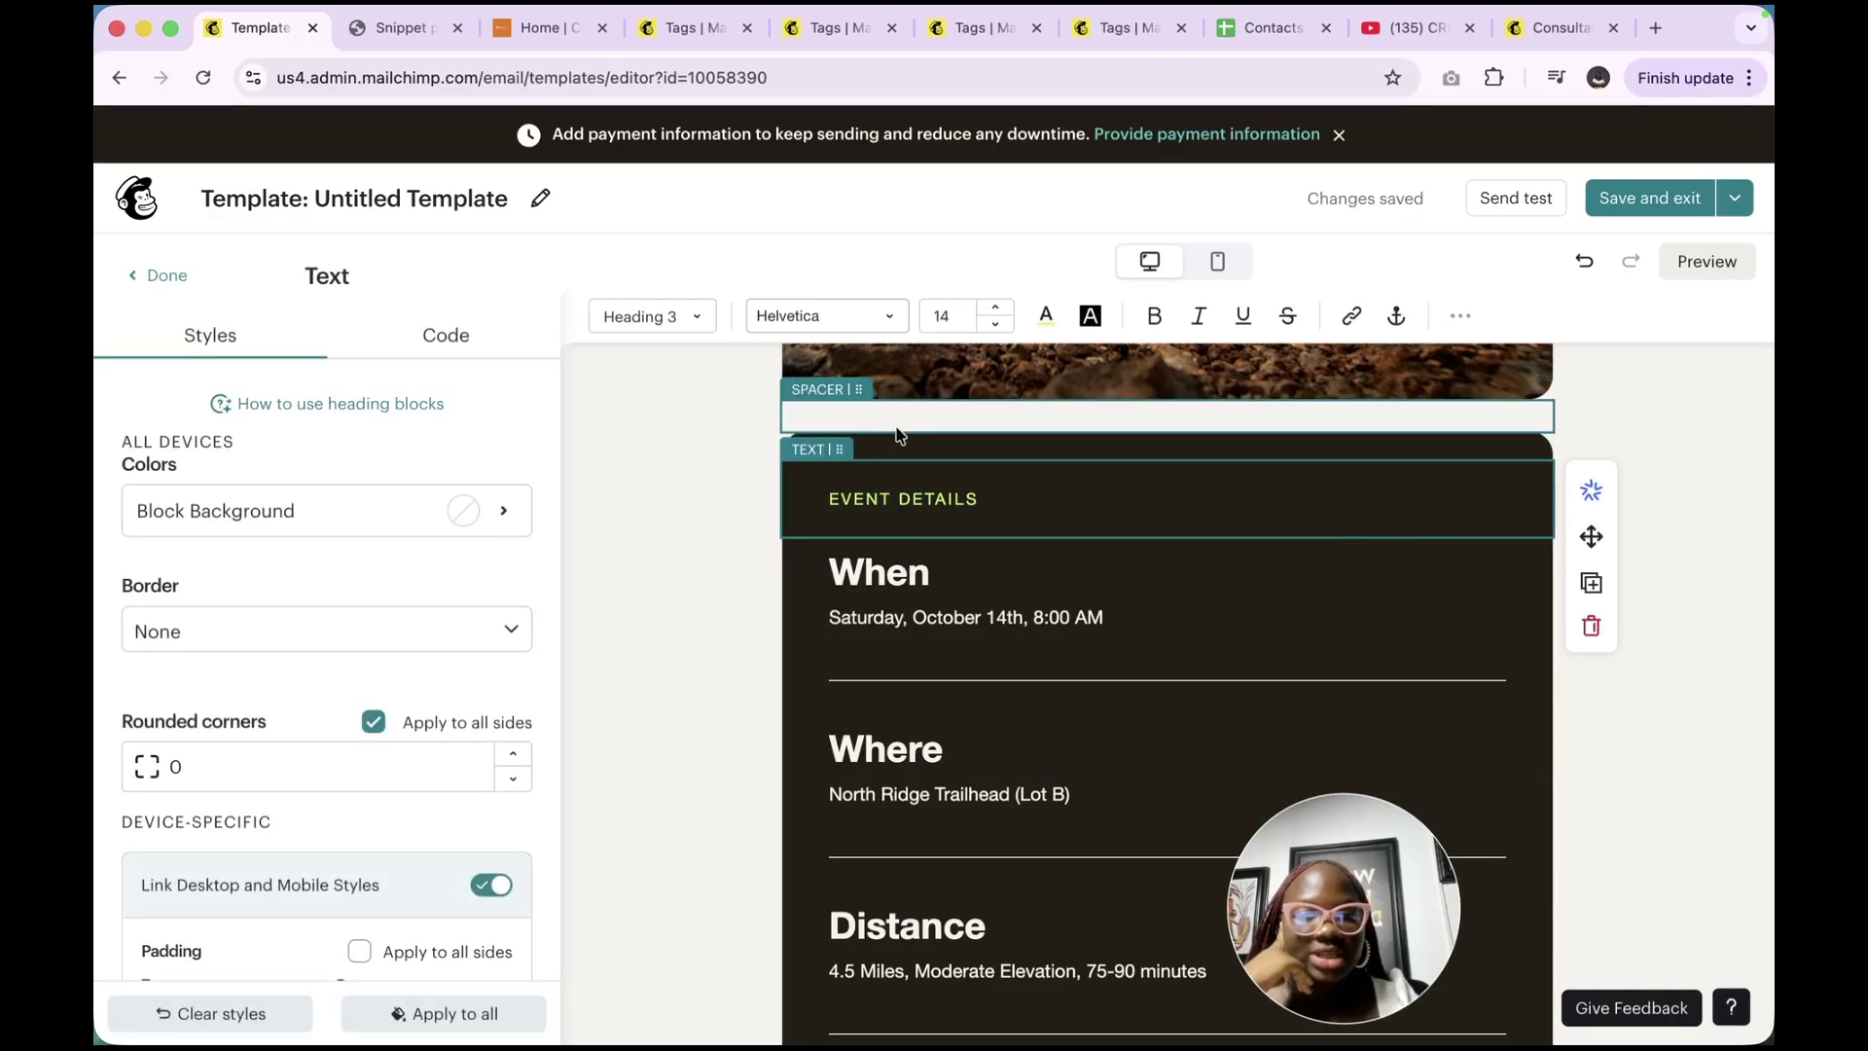
pyautogui.click(793, 565)
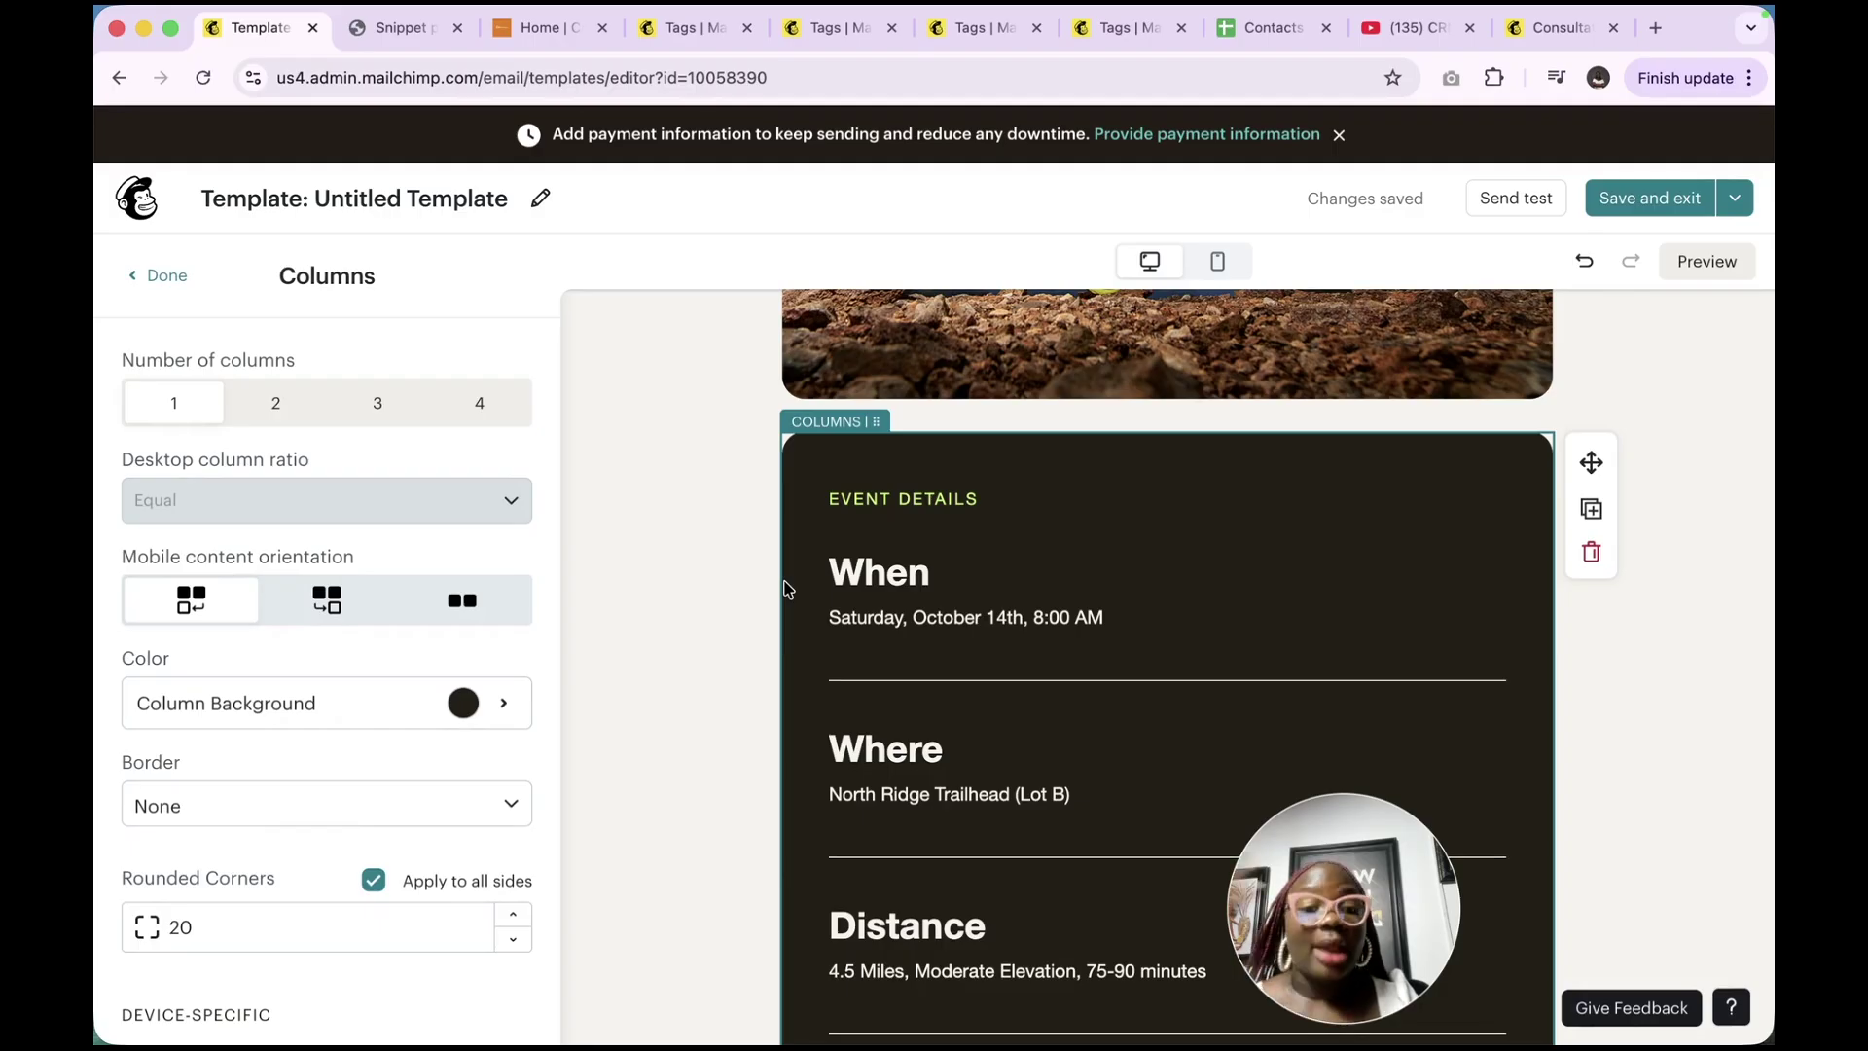
pyautogui.click(470, 711)
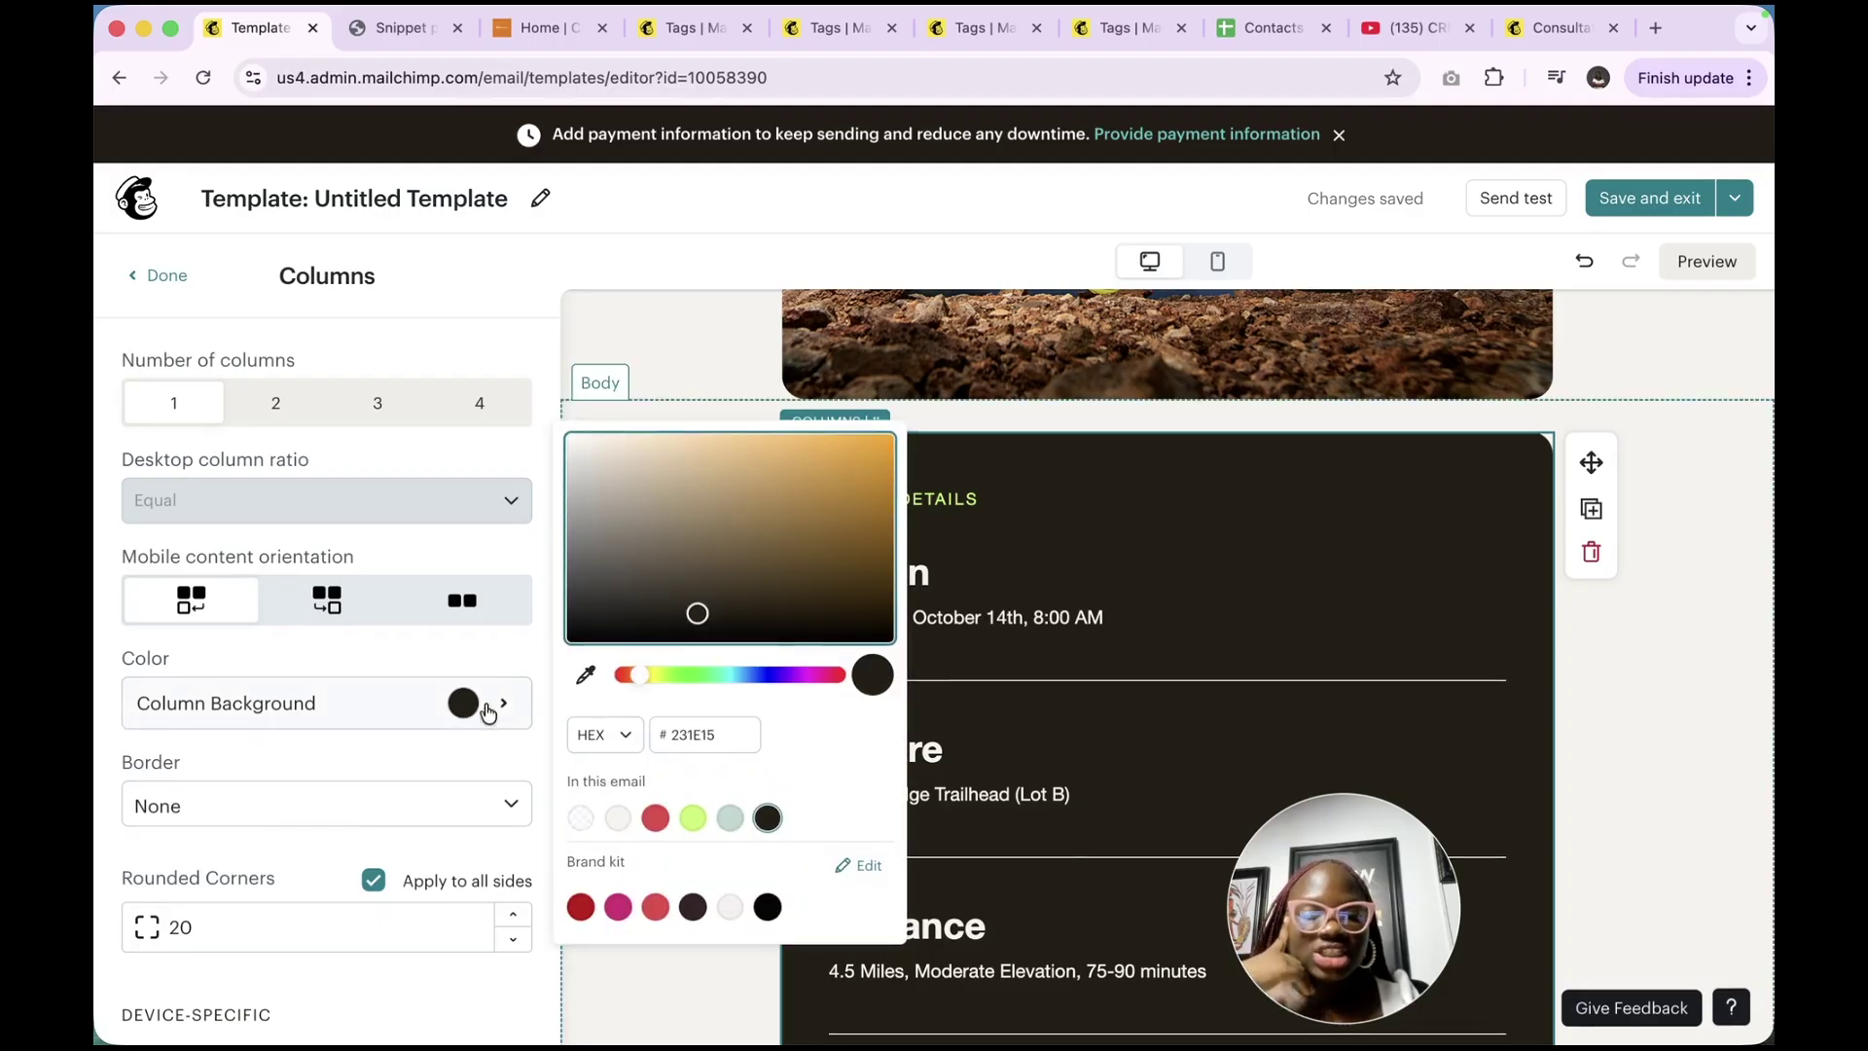
pyautogui.click(656, 907)
pyautogui.scroll(-10, 964, 844)
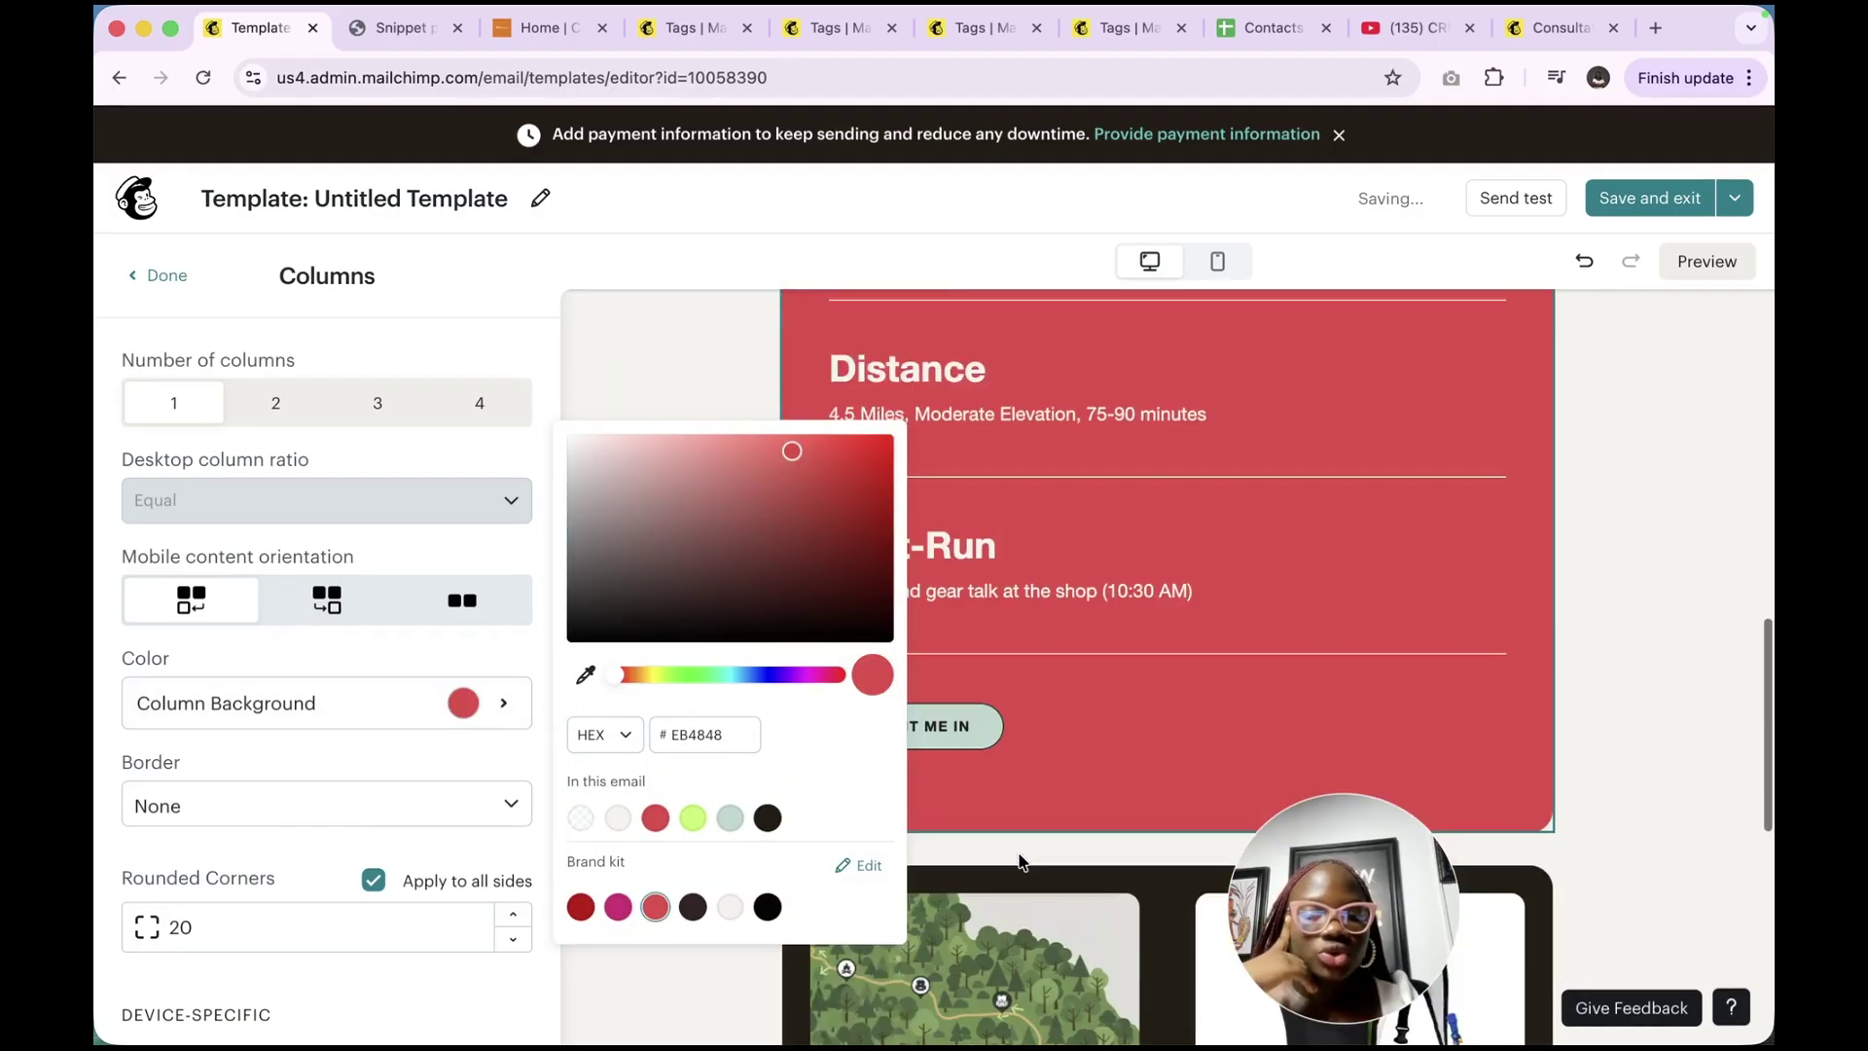
pyautogui.click(1107, 863)
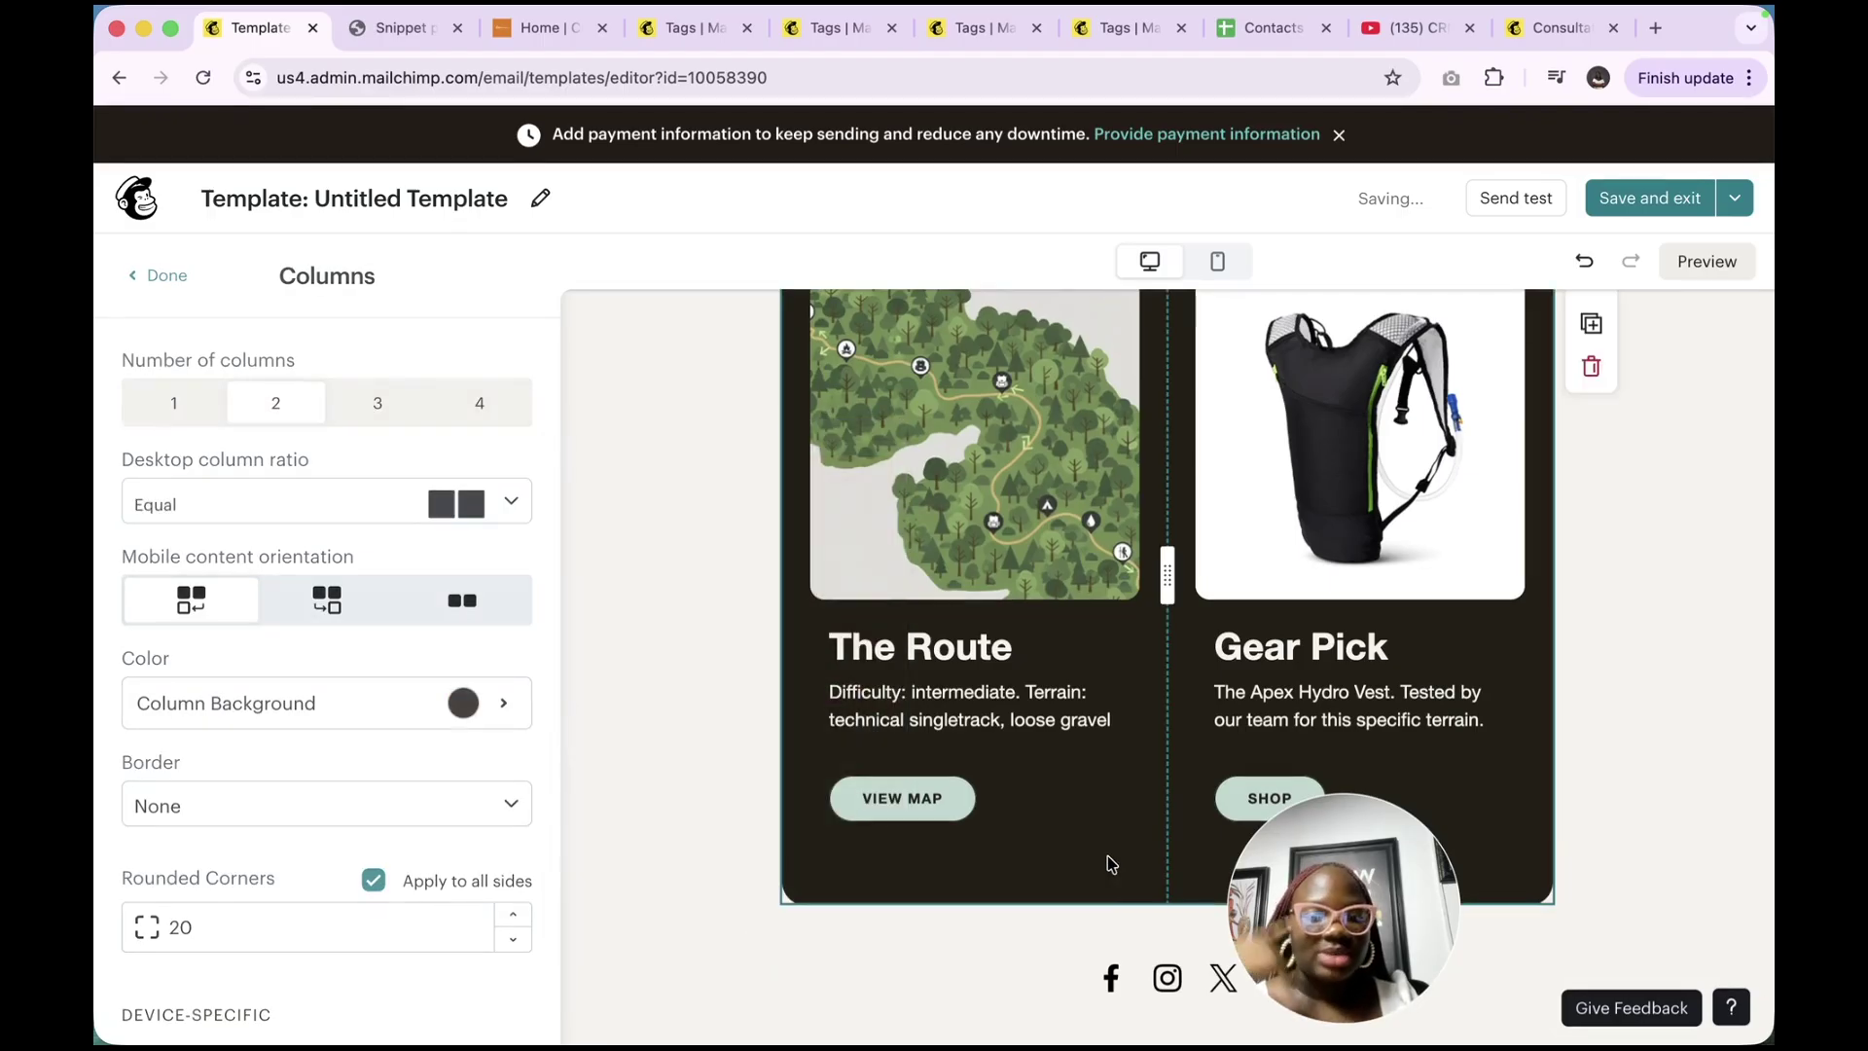
# Replace the main heading "The Saturday Morning Trail Run" with "CRMINST"
pyautogui.scroll(15, 1107, 856)
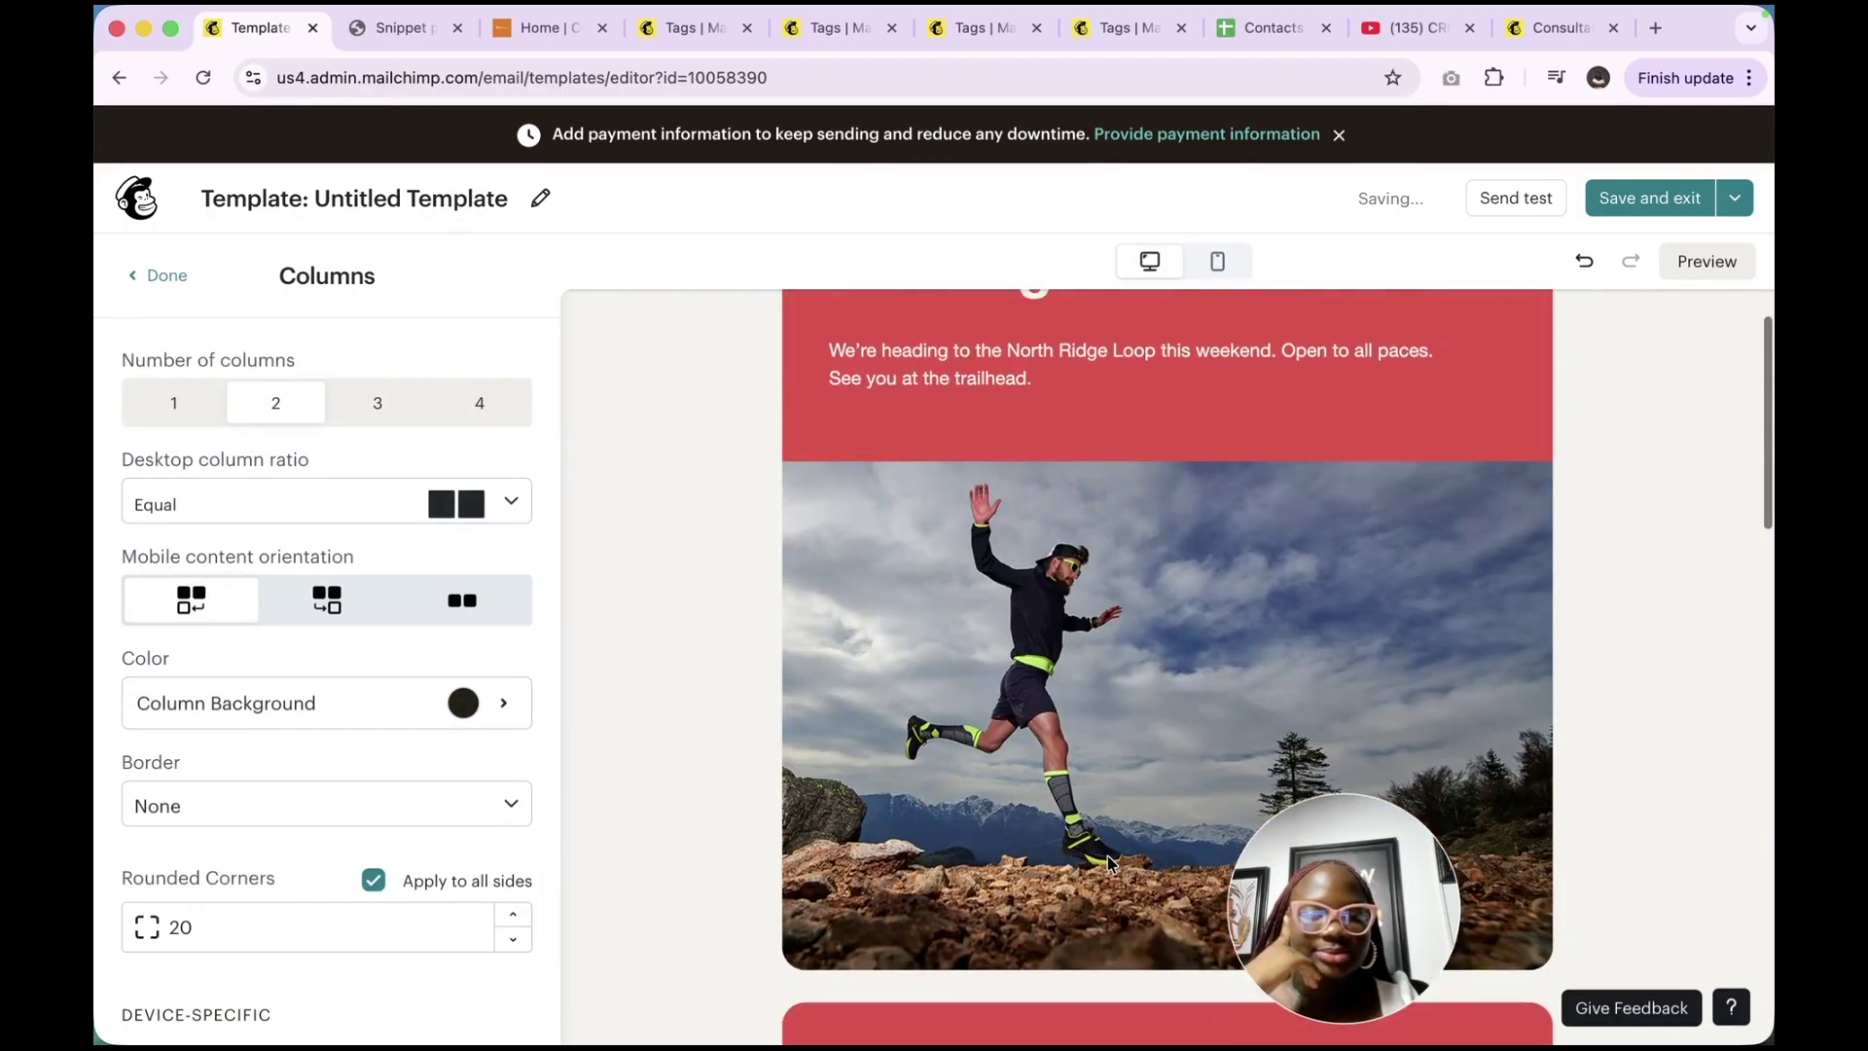
pyautogui.click(1117, 604)
pyautogui.click(1104, 542)
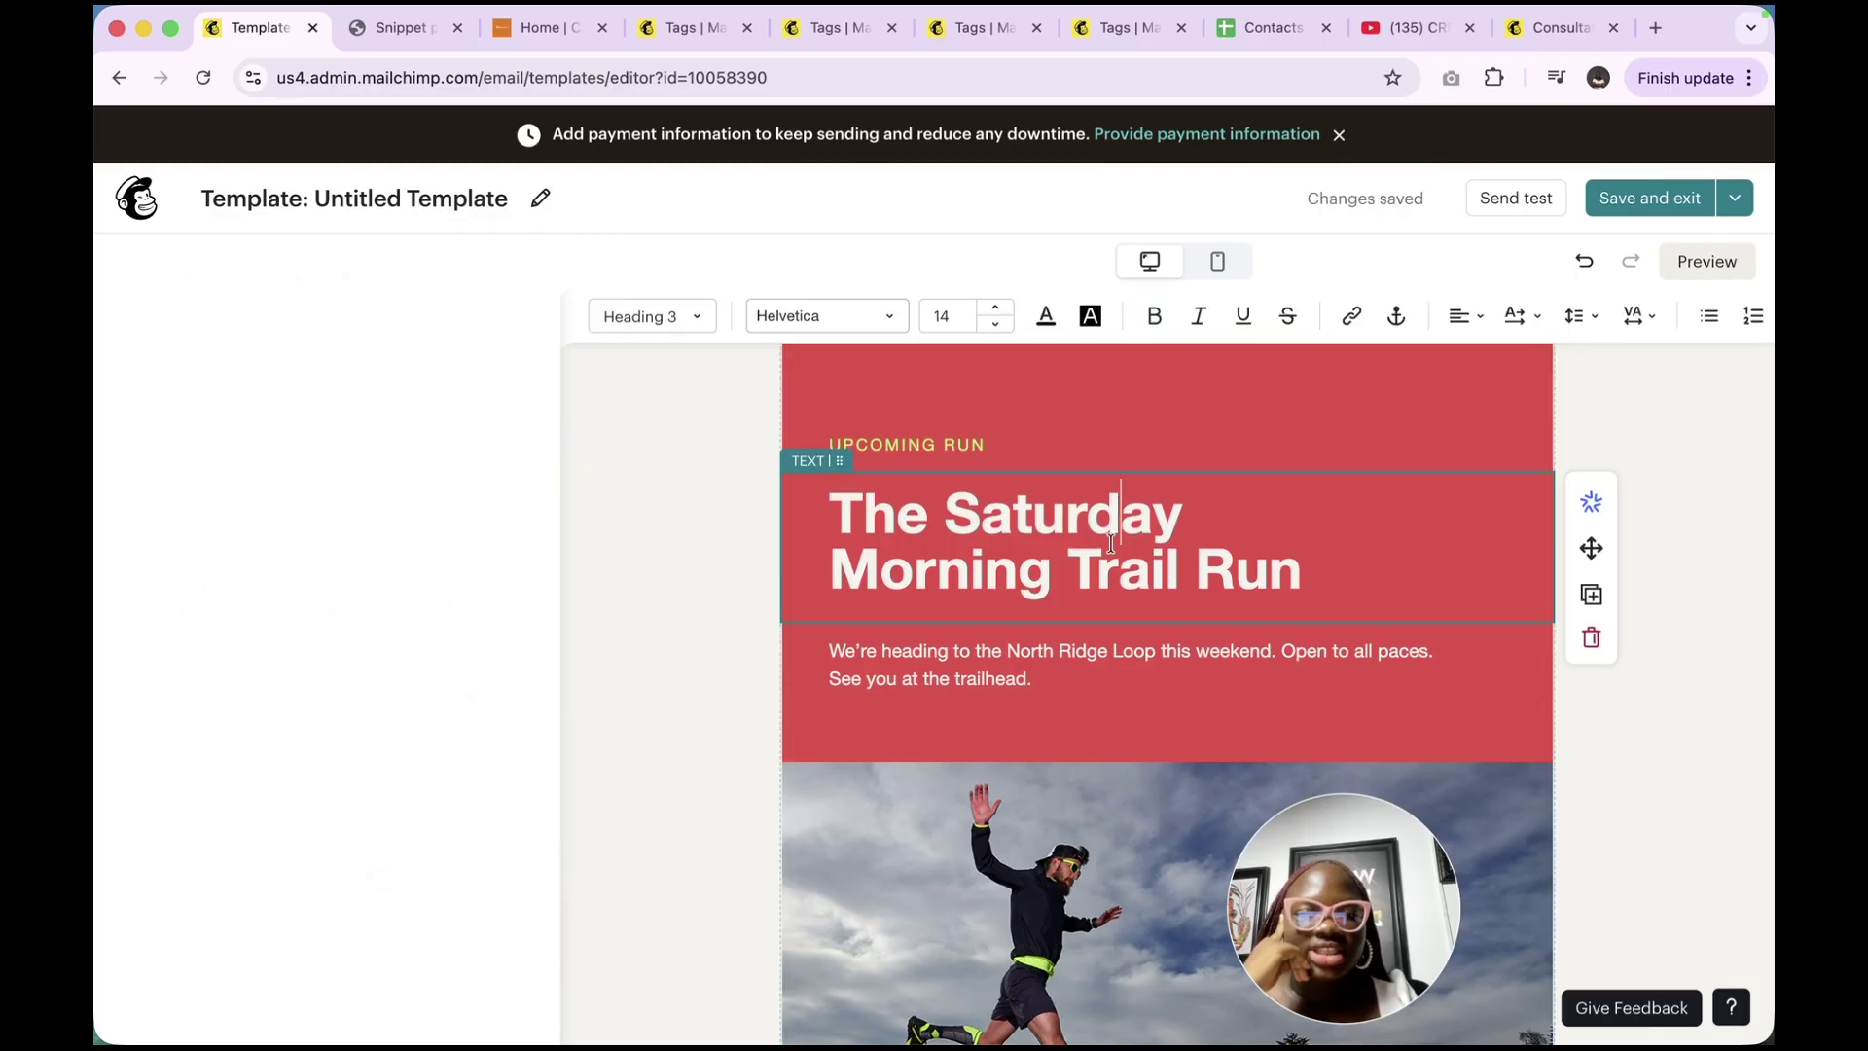
pyautogui.tripleClick(1104, 542)
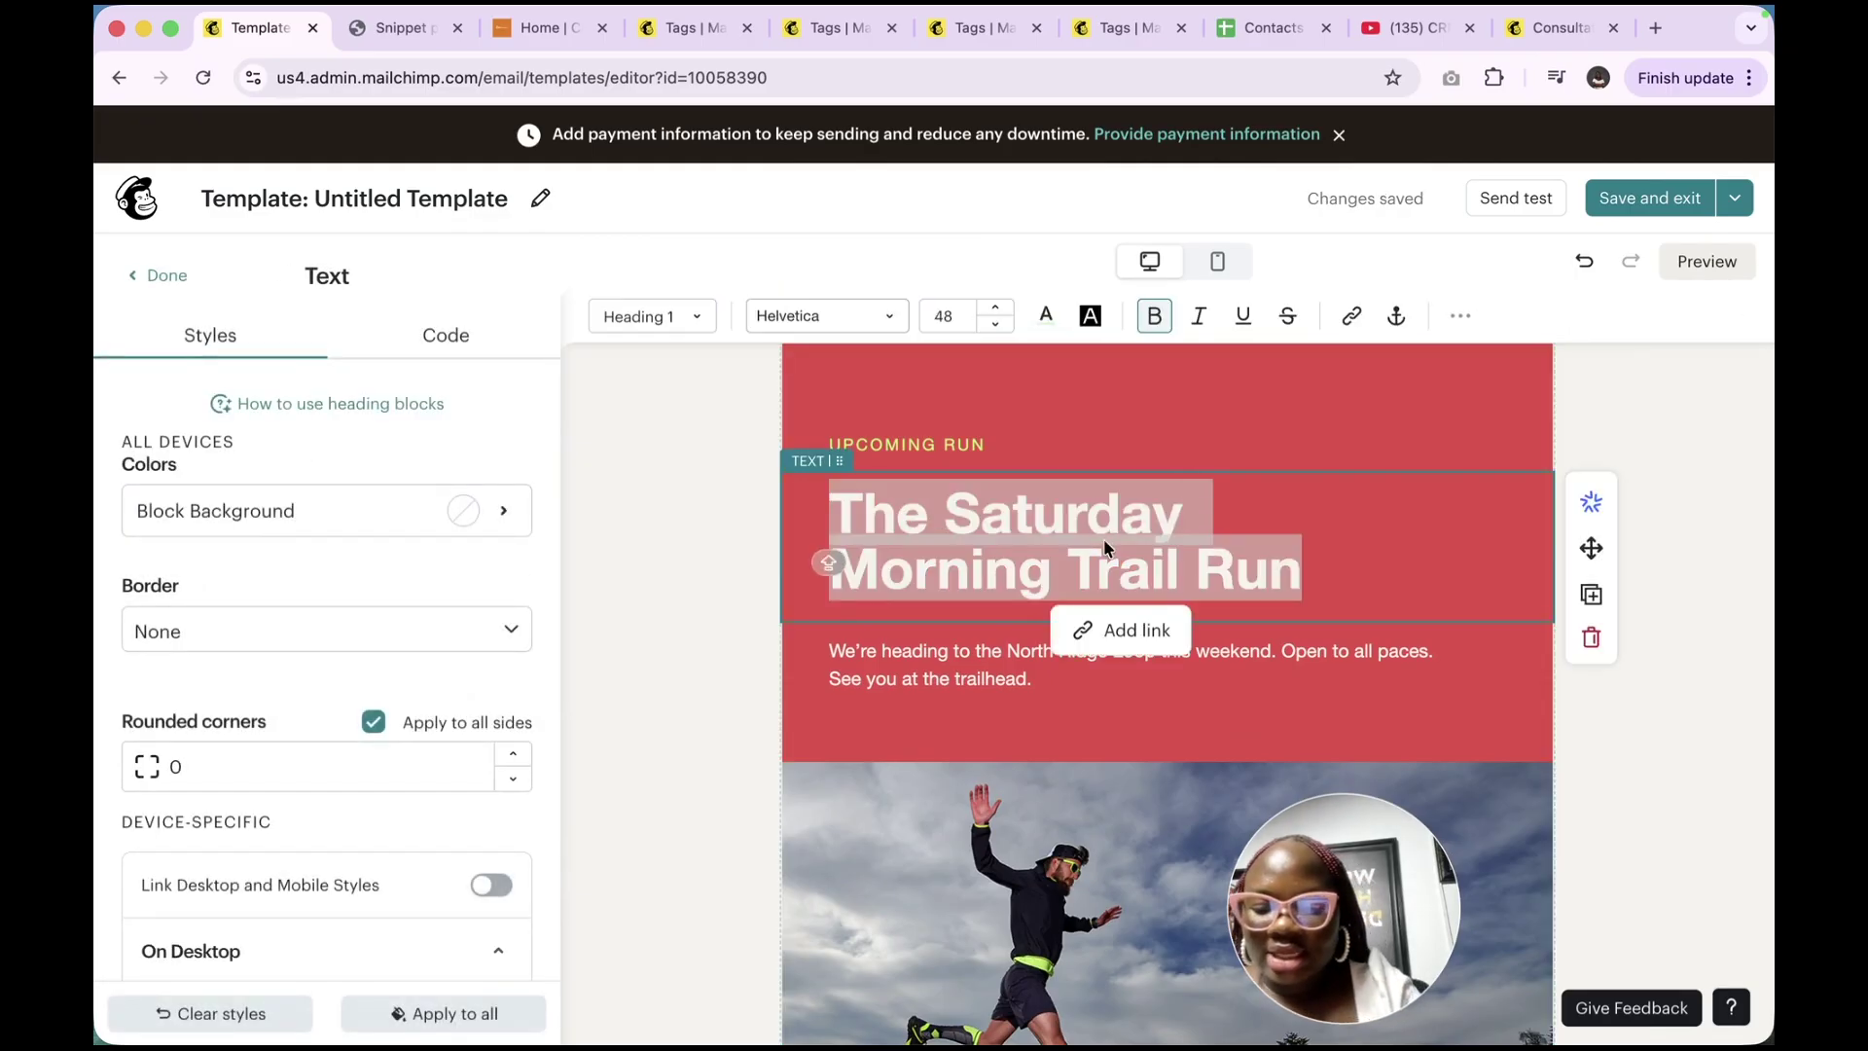
pyautogui.write('CRMINST')
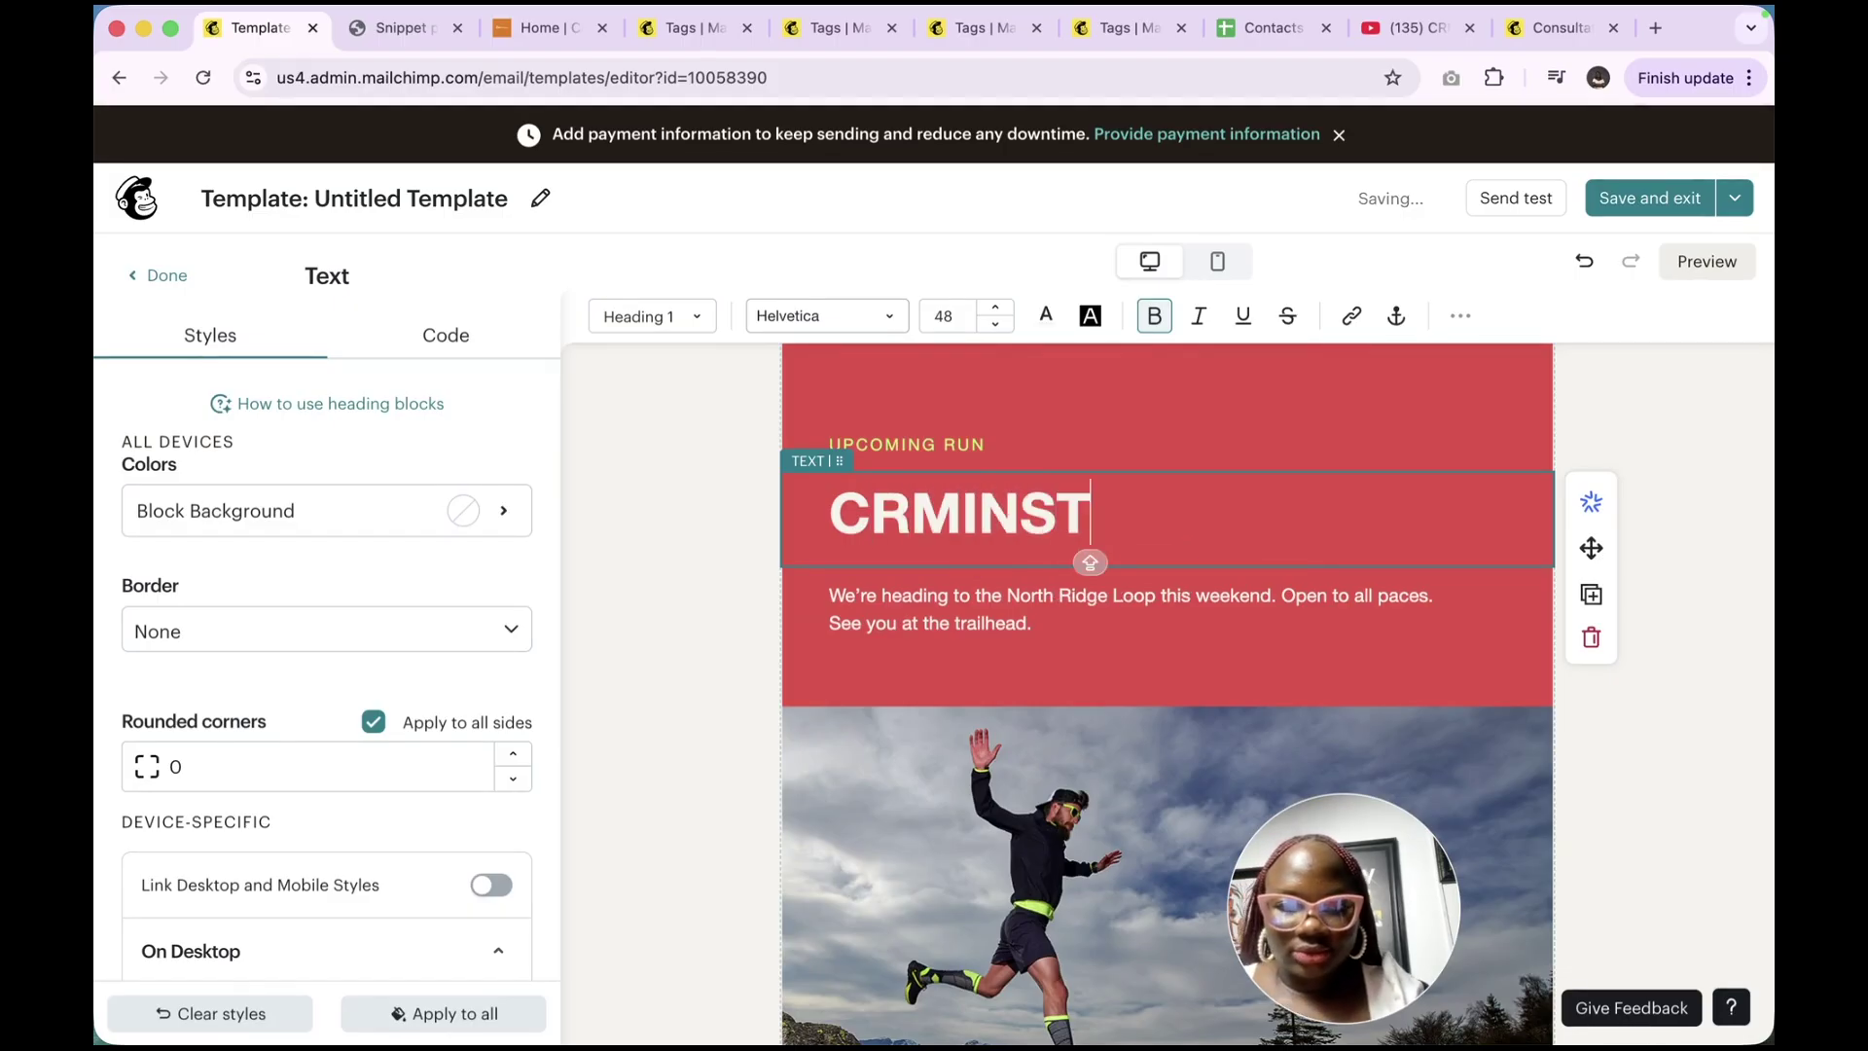
# Complete the main heading so it reads "CRMINSTRUCTORS", and select the paragraph block beneath it
pyautogui.write('RUCTOR')
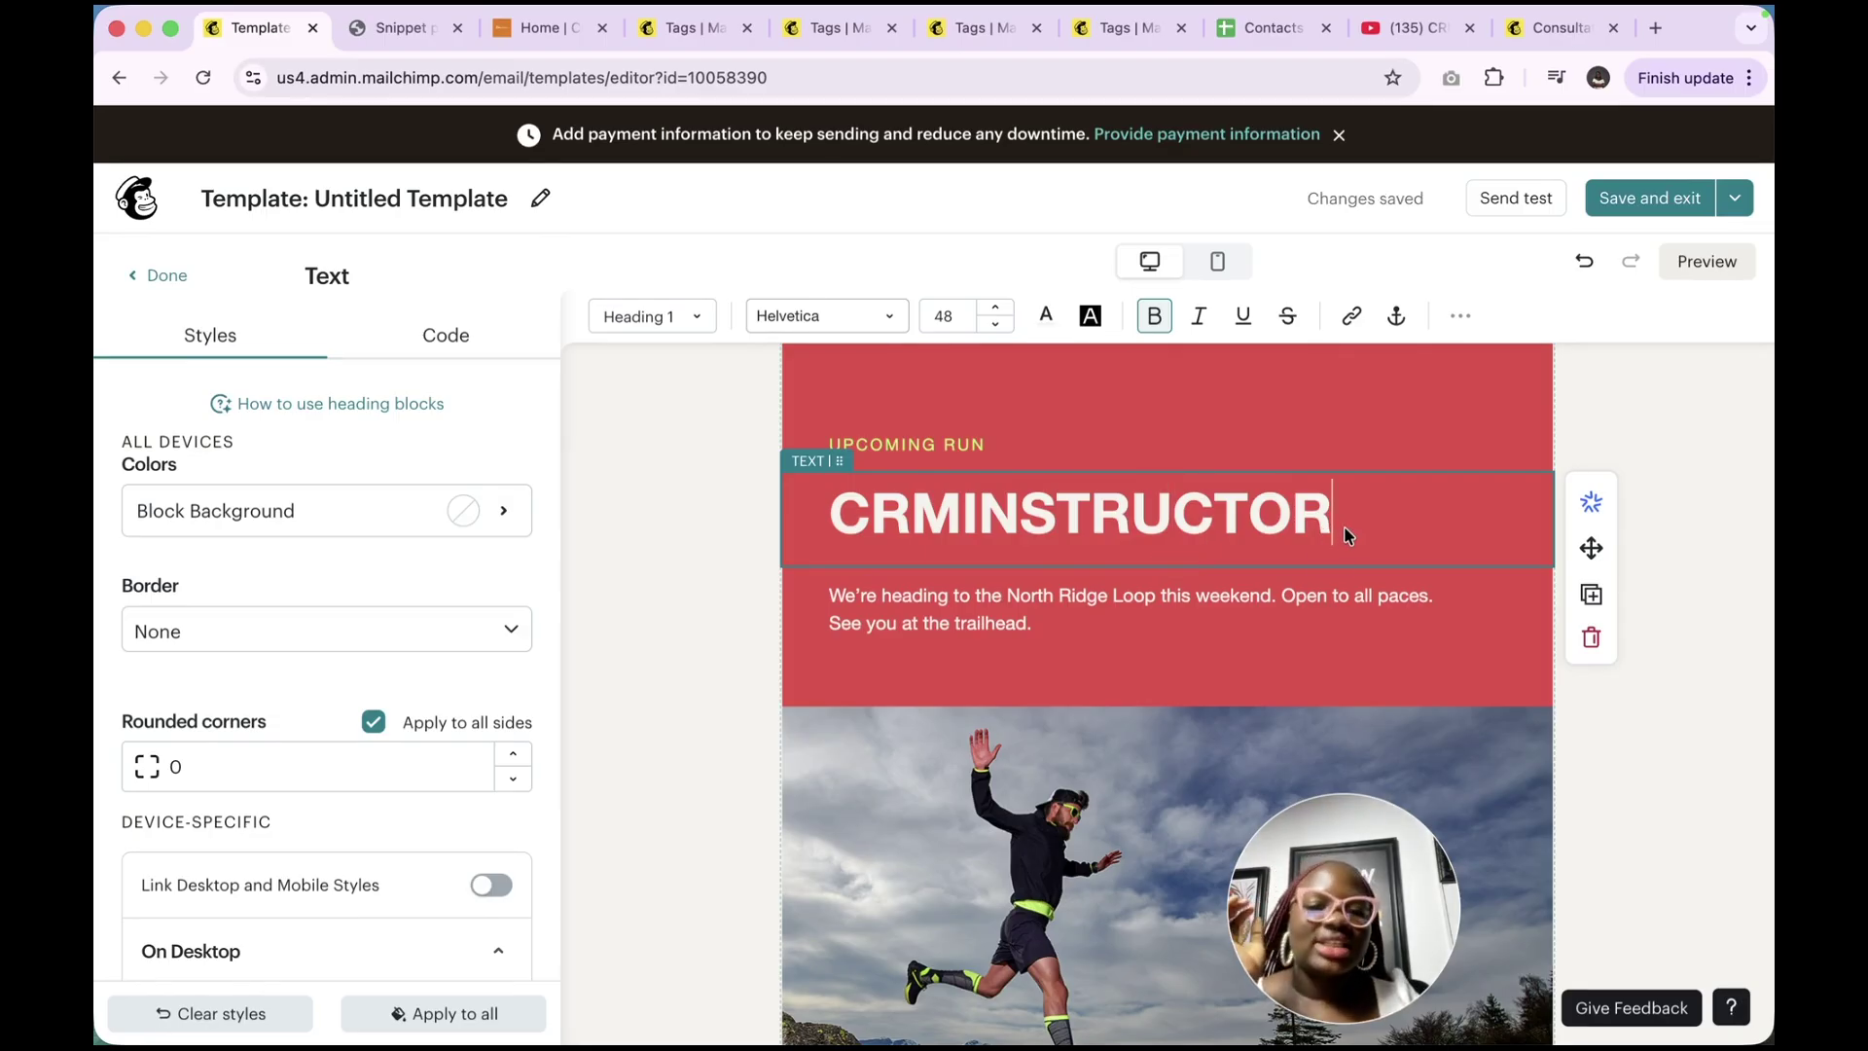
pyautogui.write('S')
pyautogui.click(1144, 615)
pyautogui.tripleClick(1142, 598)
pyautogui.click(1146, 618)
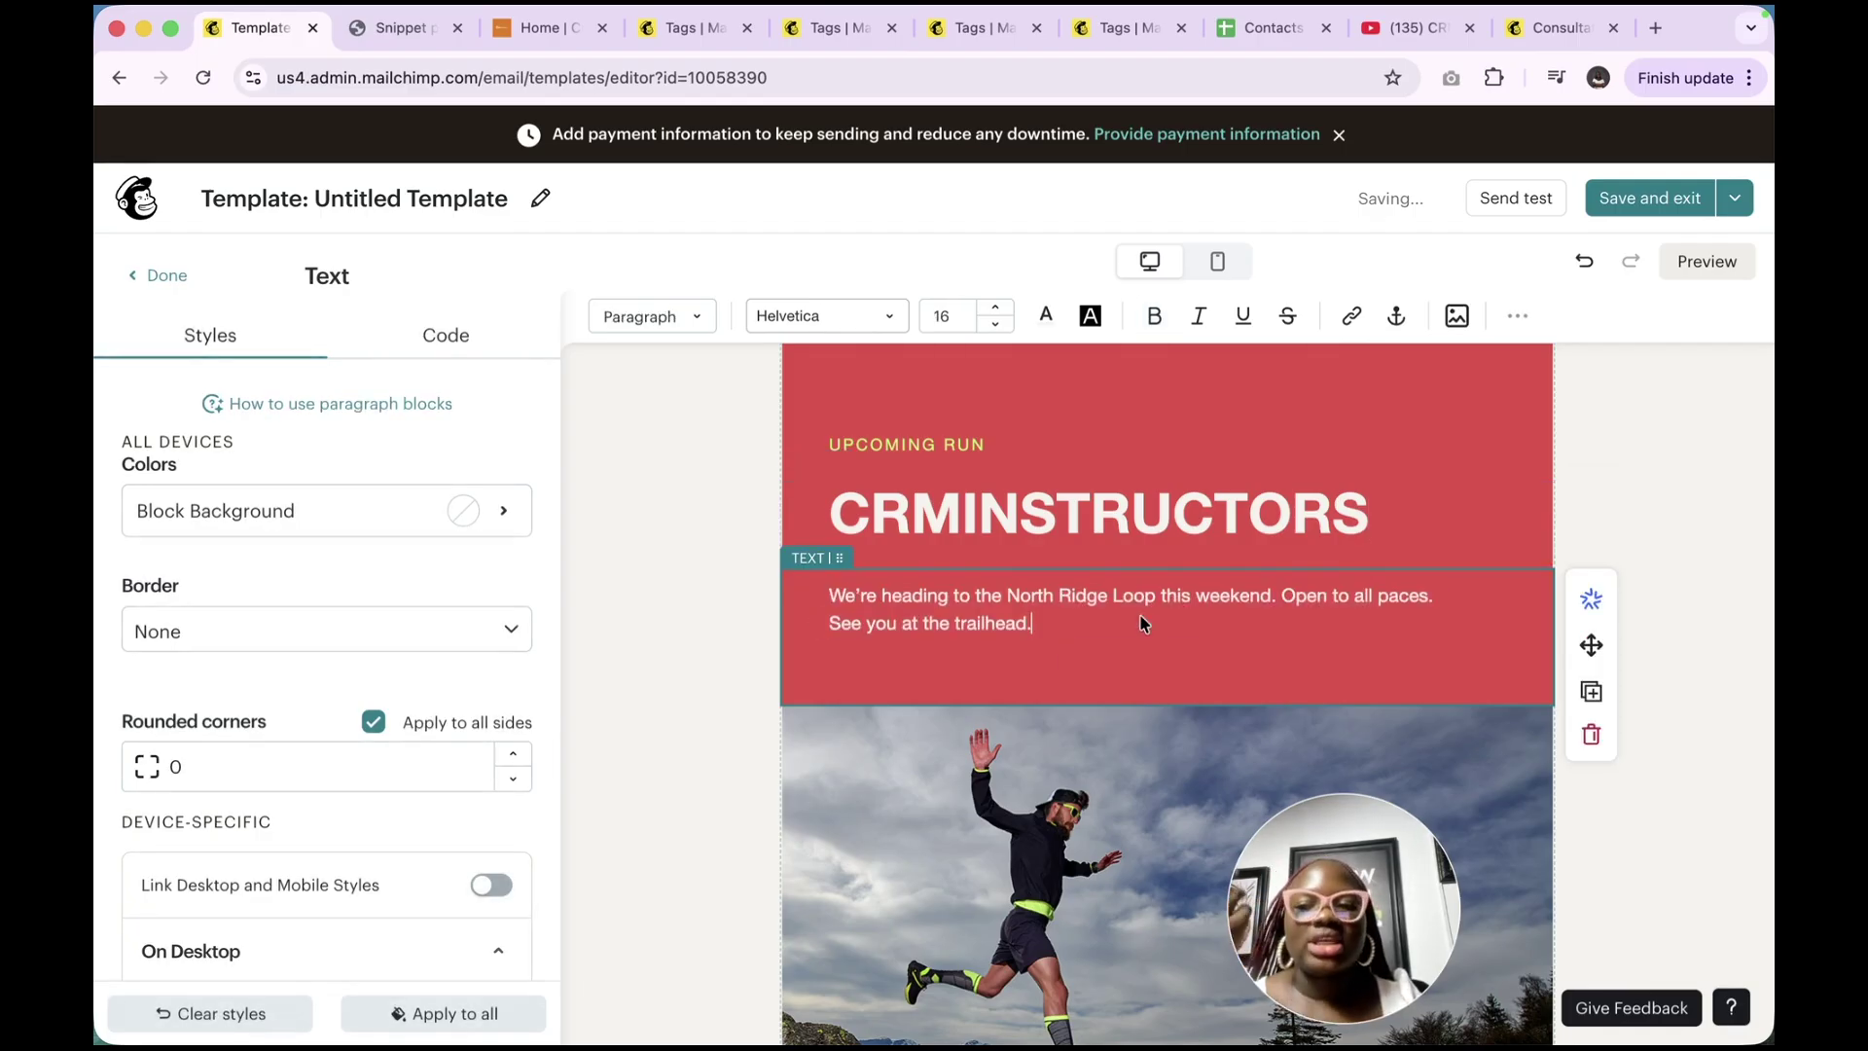
# Insert an image block between the runner photo and the Event Details section
pyautogui.scroll(-3, 1144, 623)
pyautogui.scroll(-5, 1145, 623)
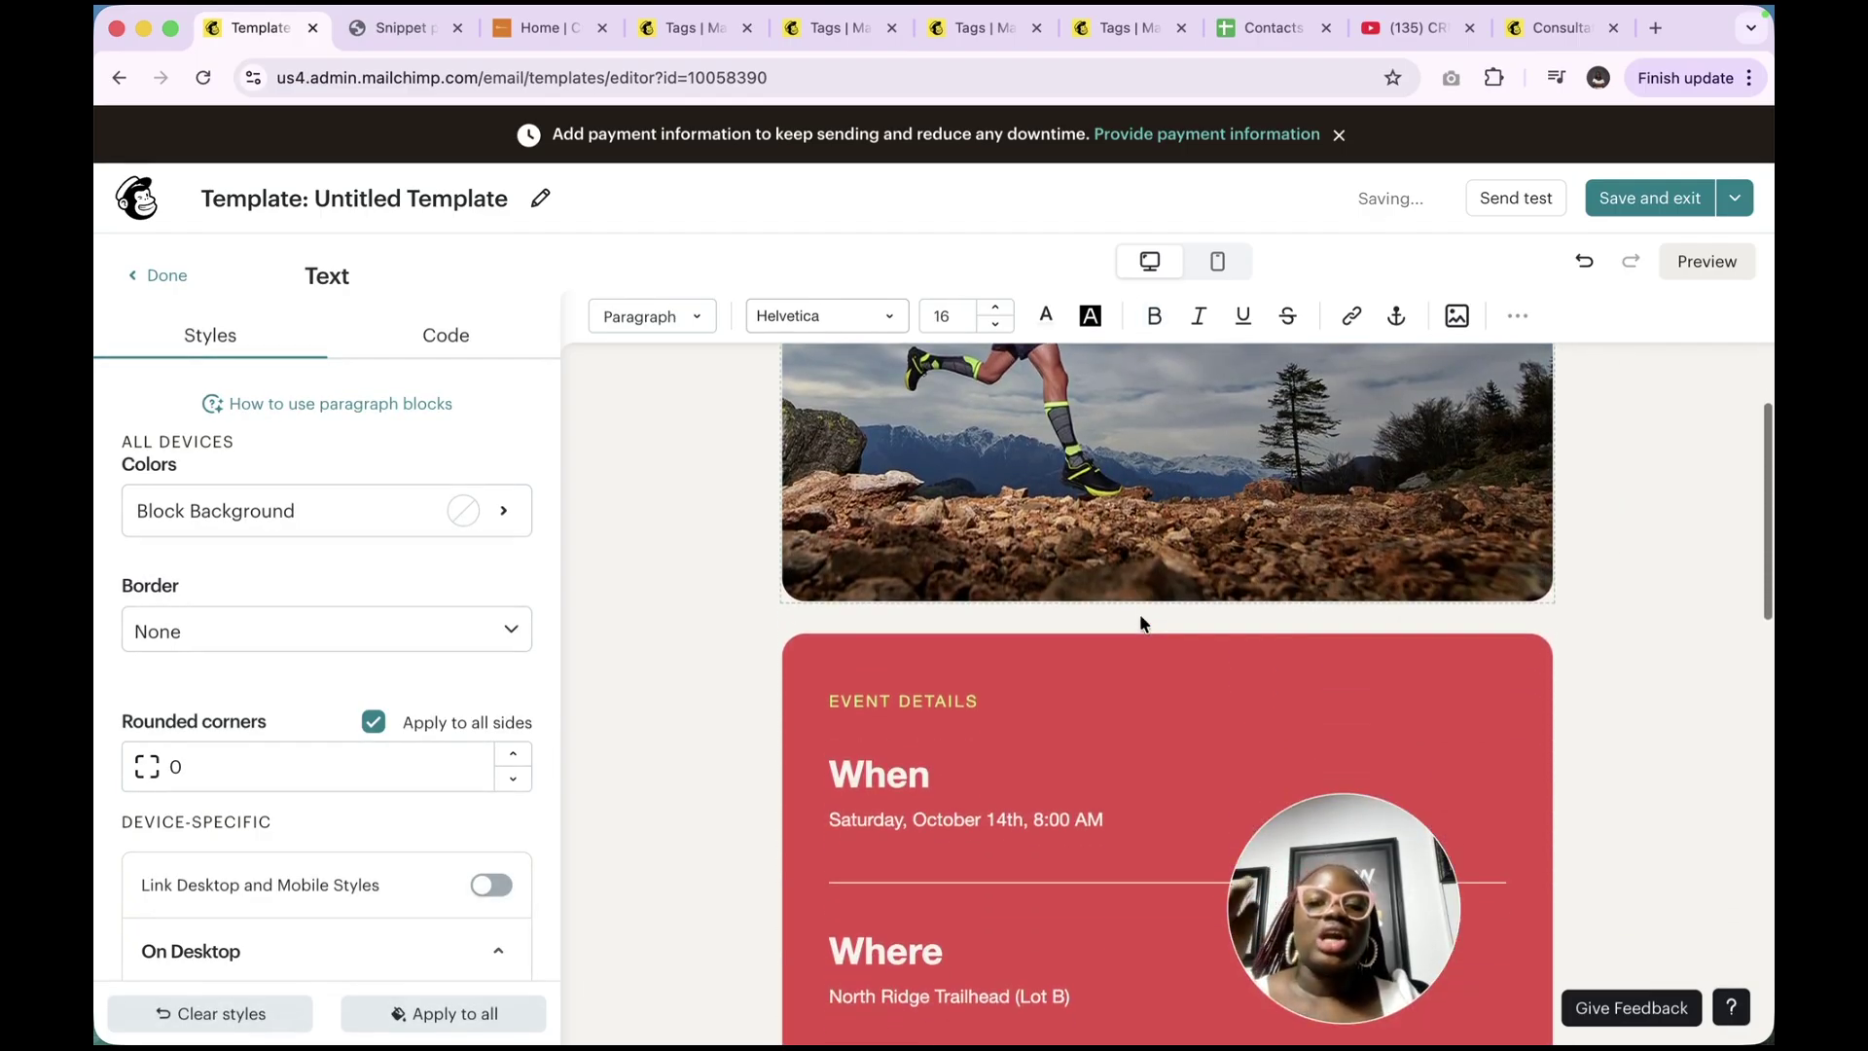
pyautogui.scroll(-1, 1144, 622)
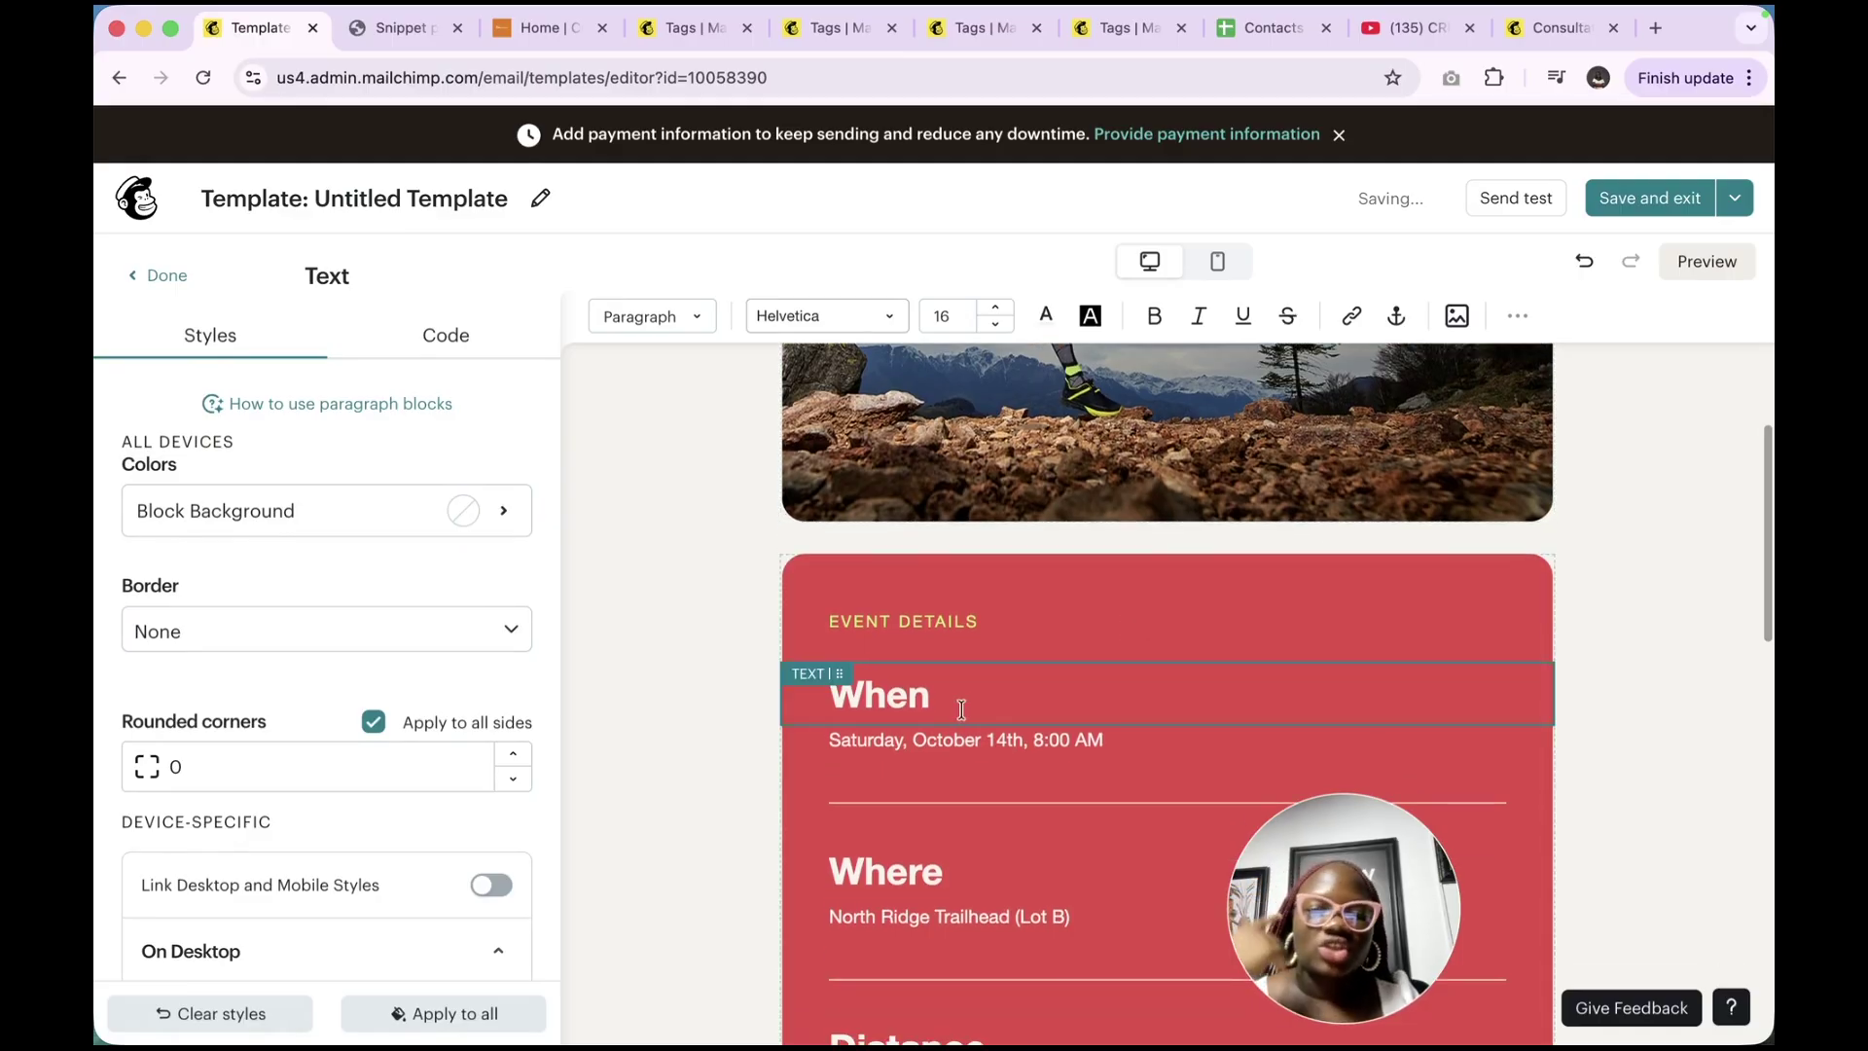
pyautogui.click(919, 703)
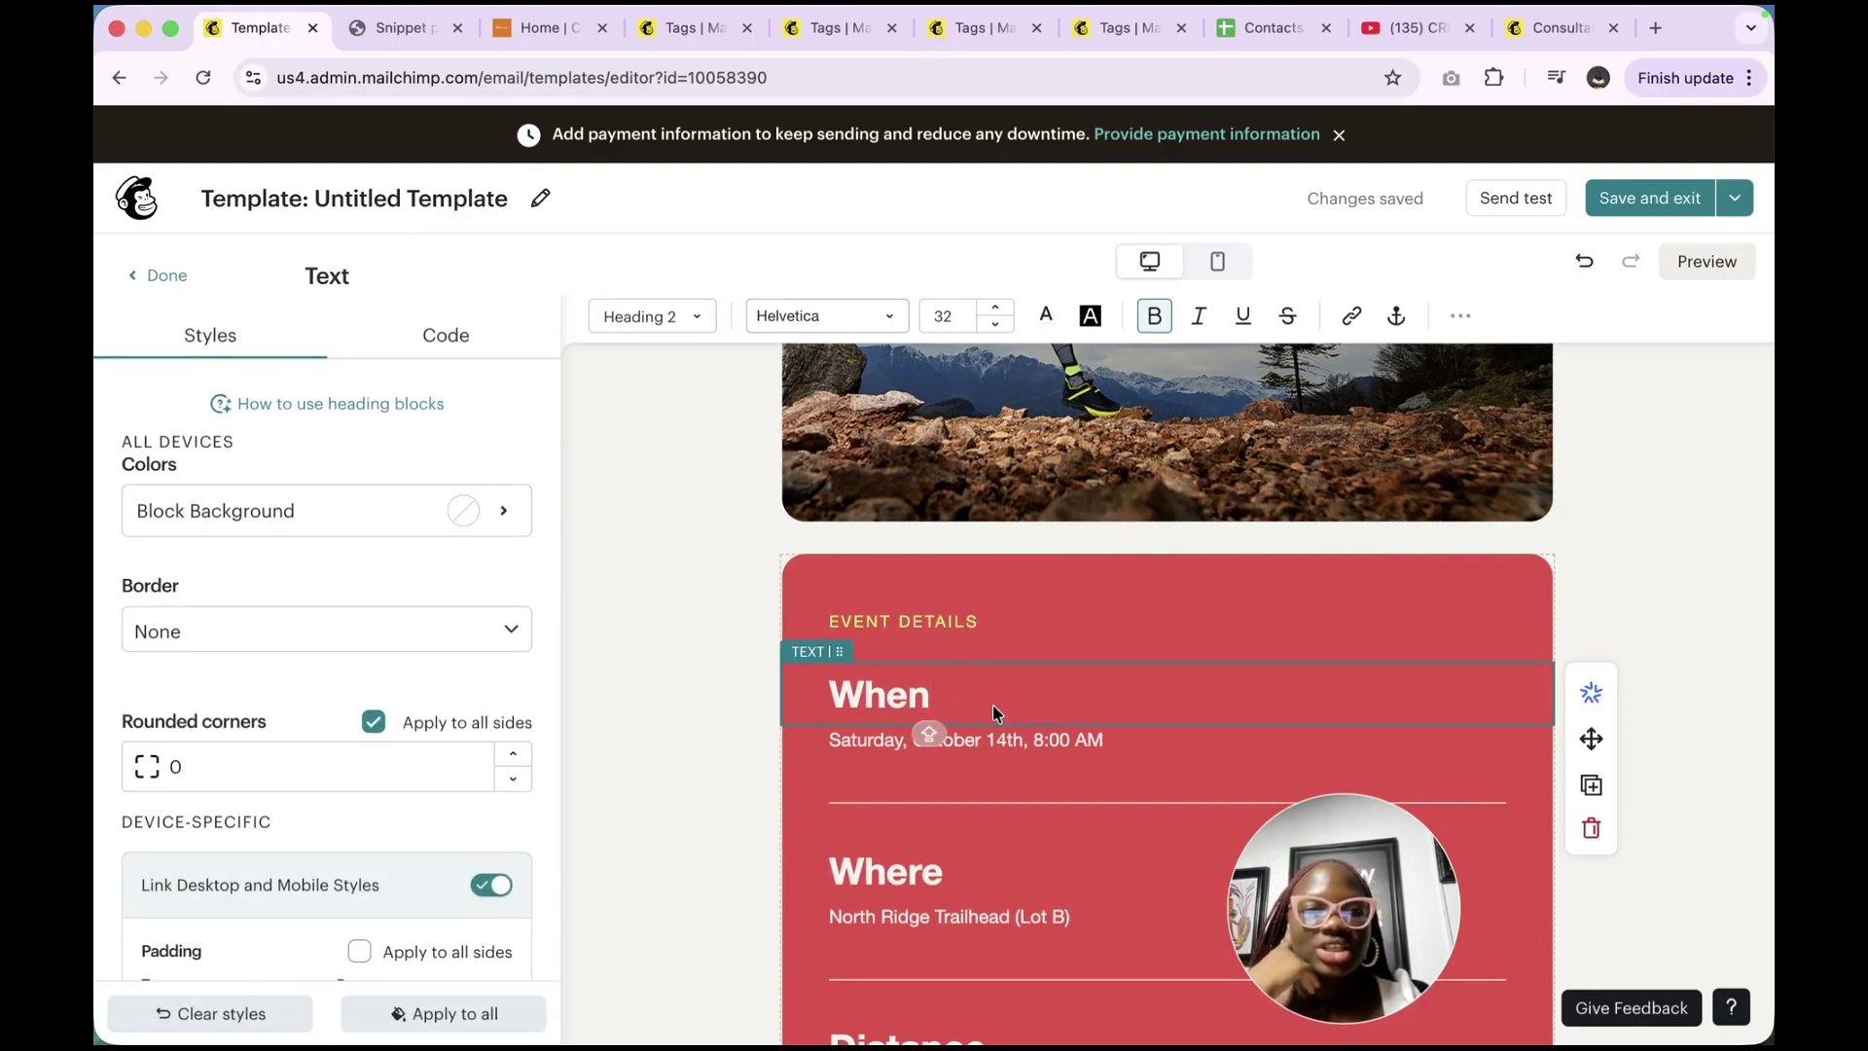
pyautogui.click(166, 278)
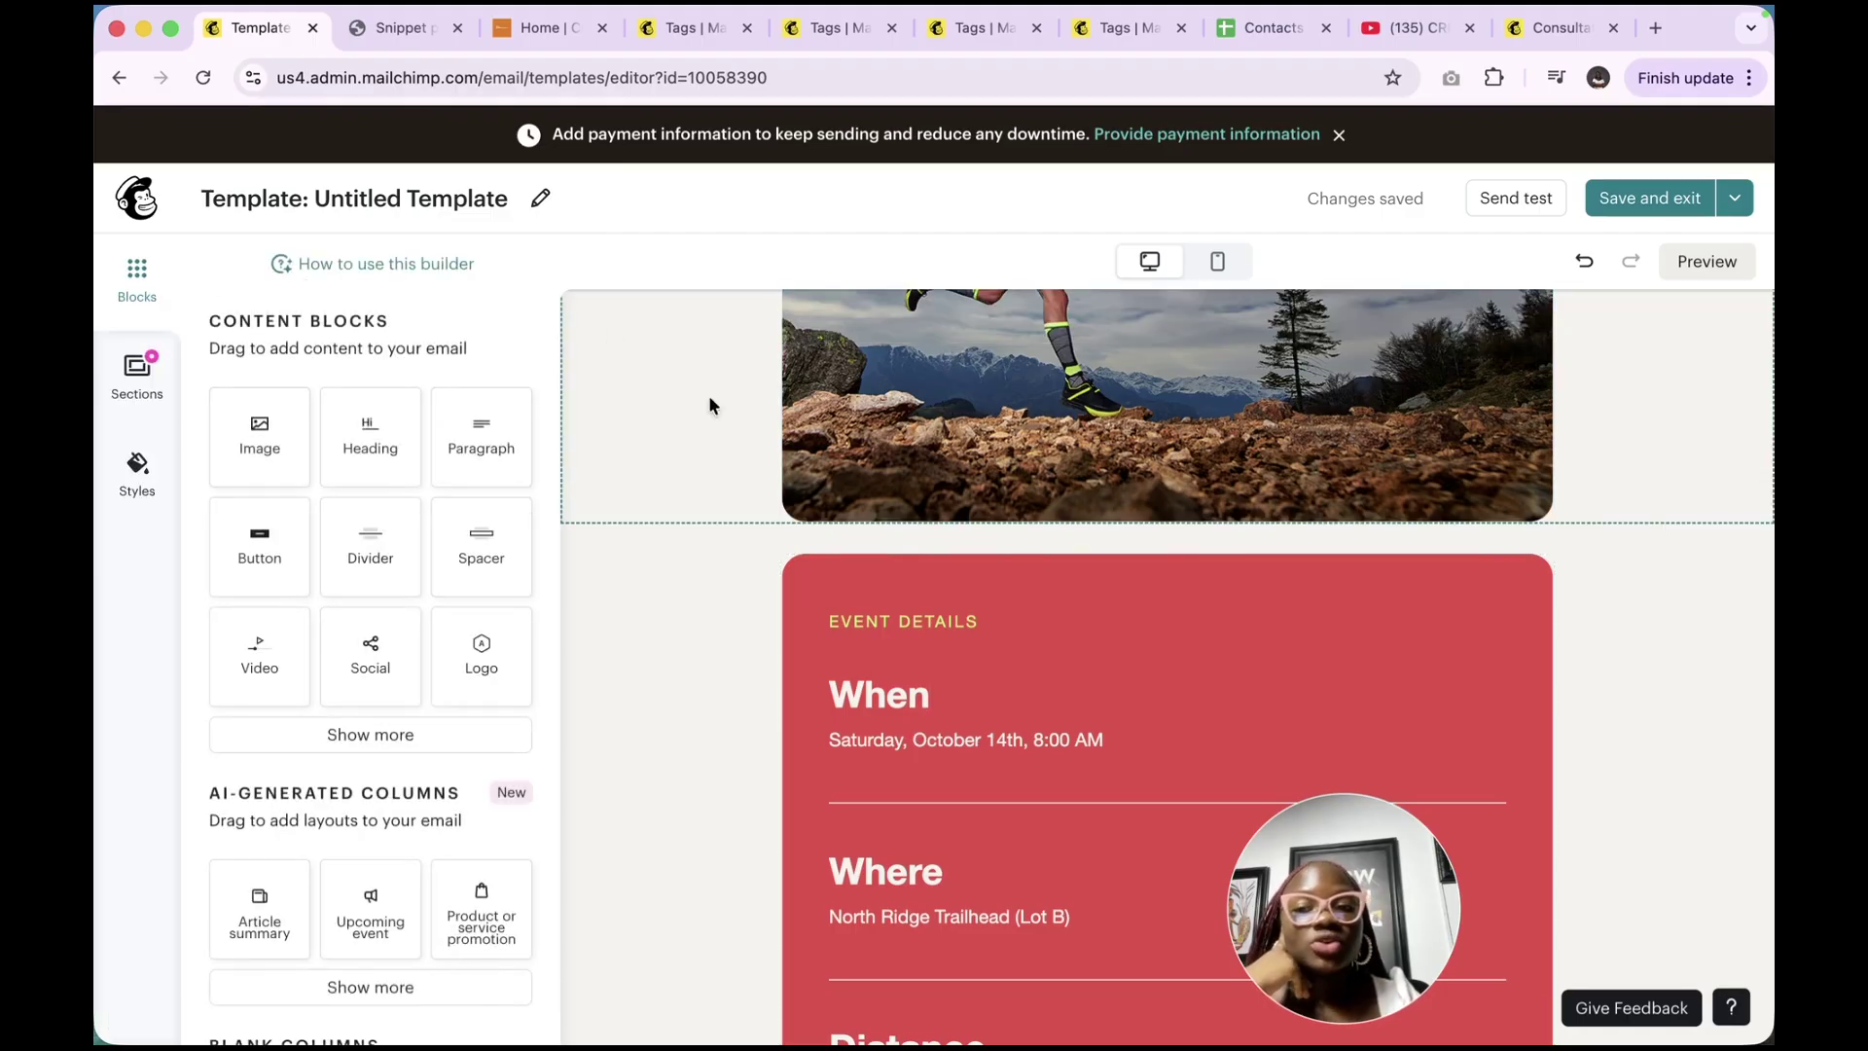
pyautogui.moveTo(263, 434); pyautogui.dragTo(999, 563)
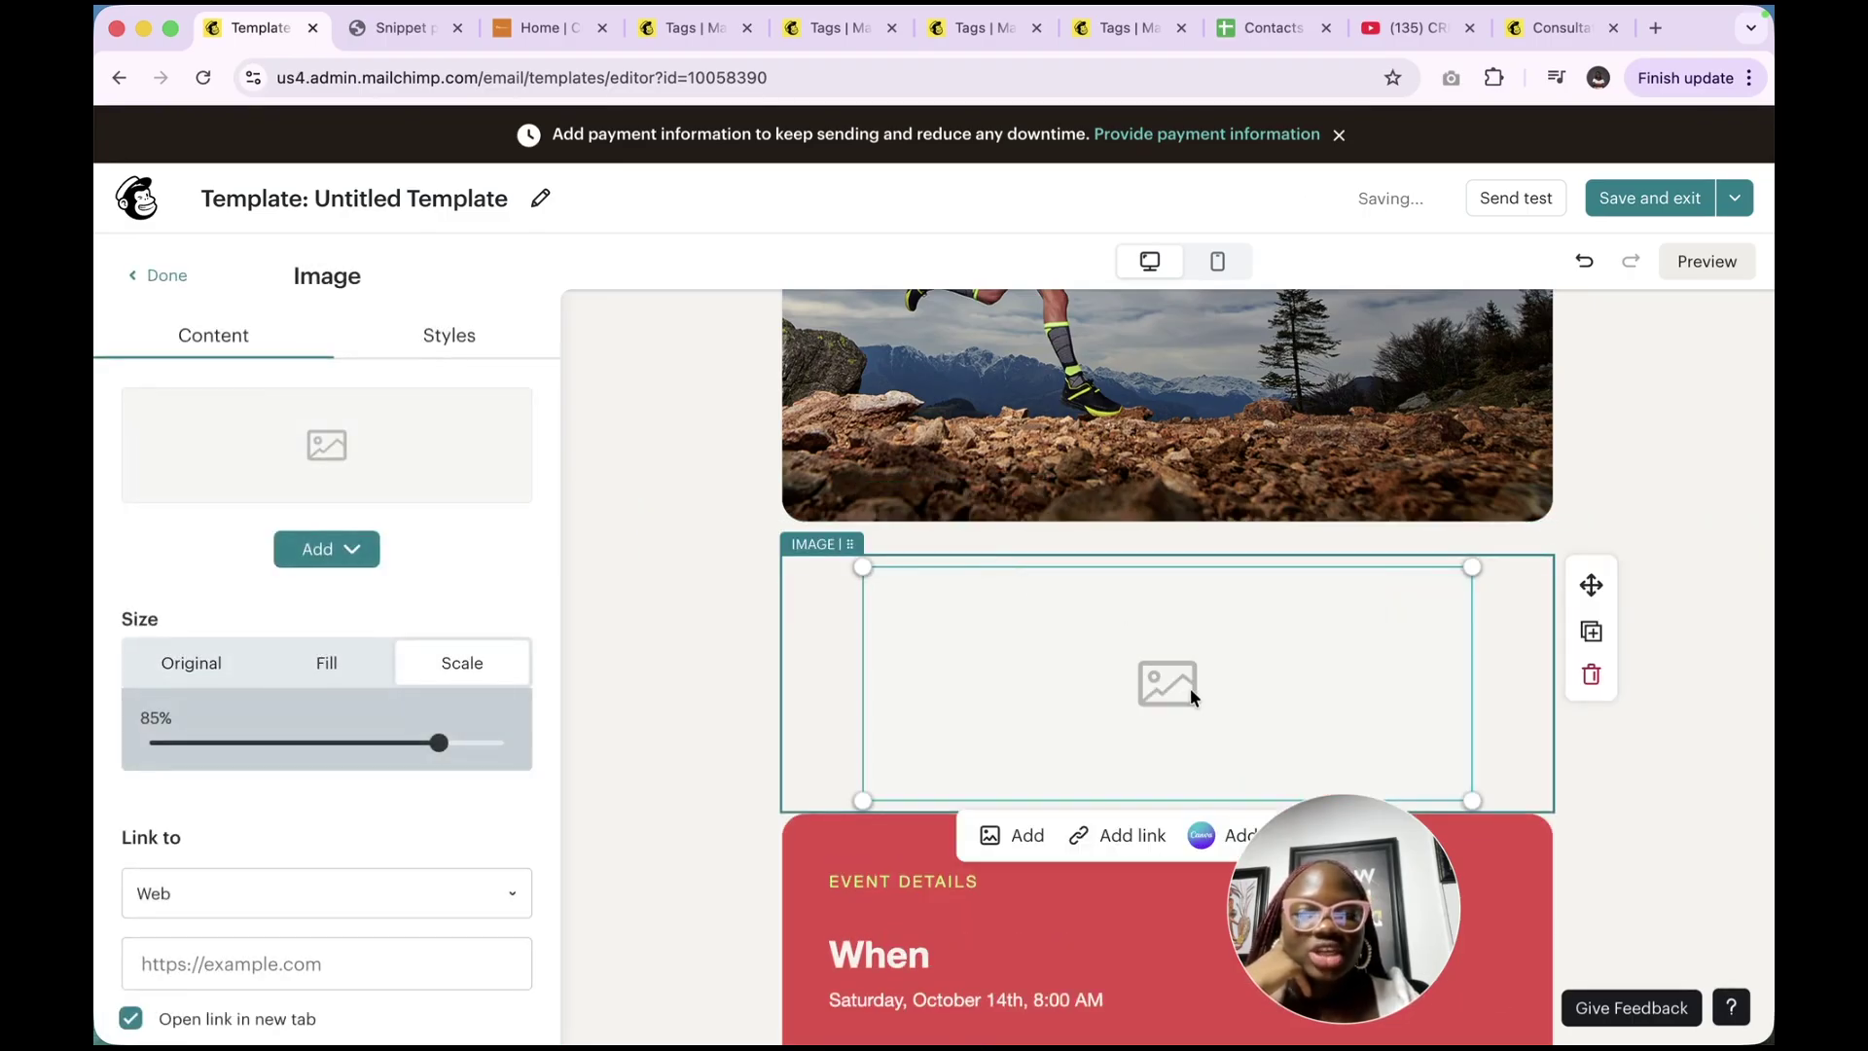
# Upload the "Blue White Modern Business Growth LinkedIn Single" ad image from the Downloads folder into the new image block
pyautogui.click(338, 567)
pyautogui.click(357, 616)
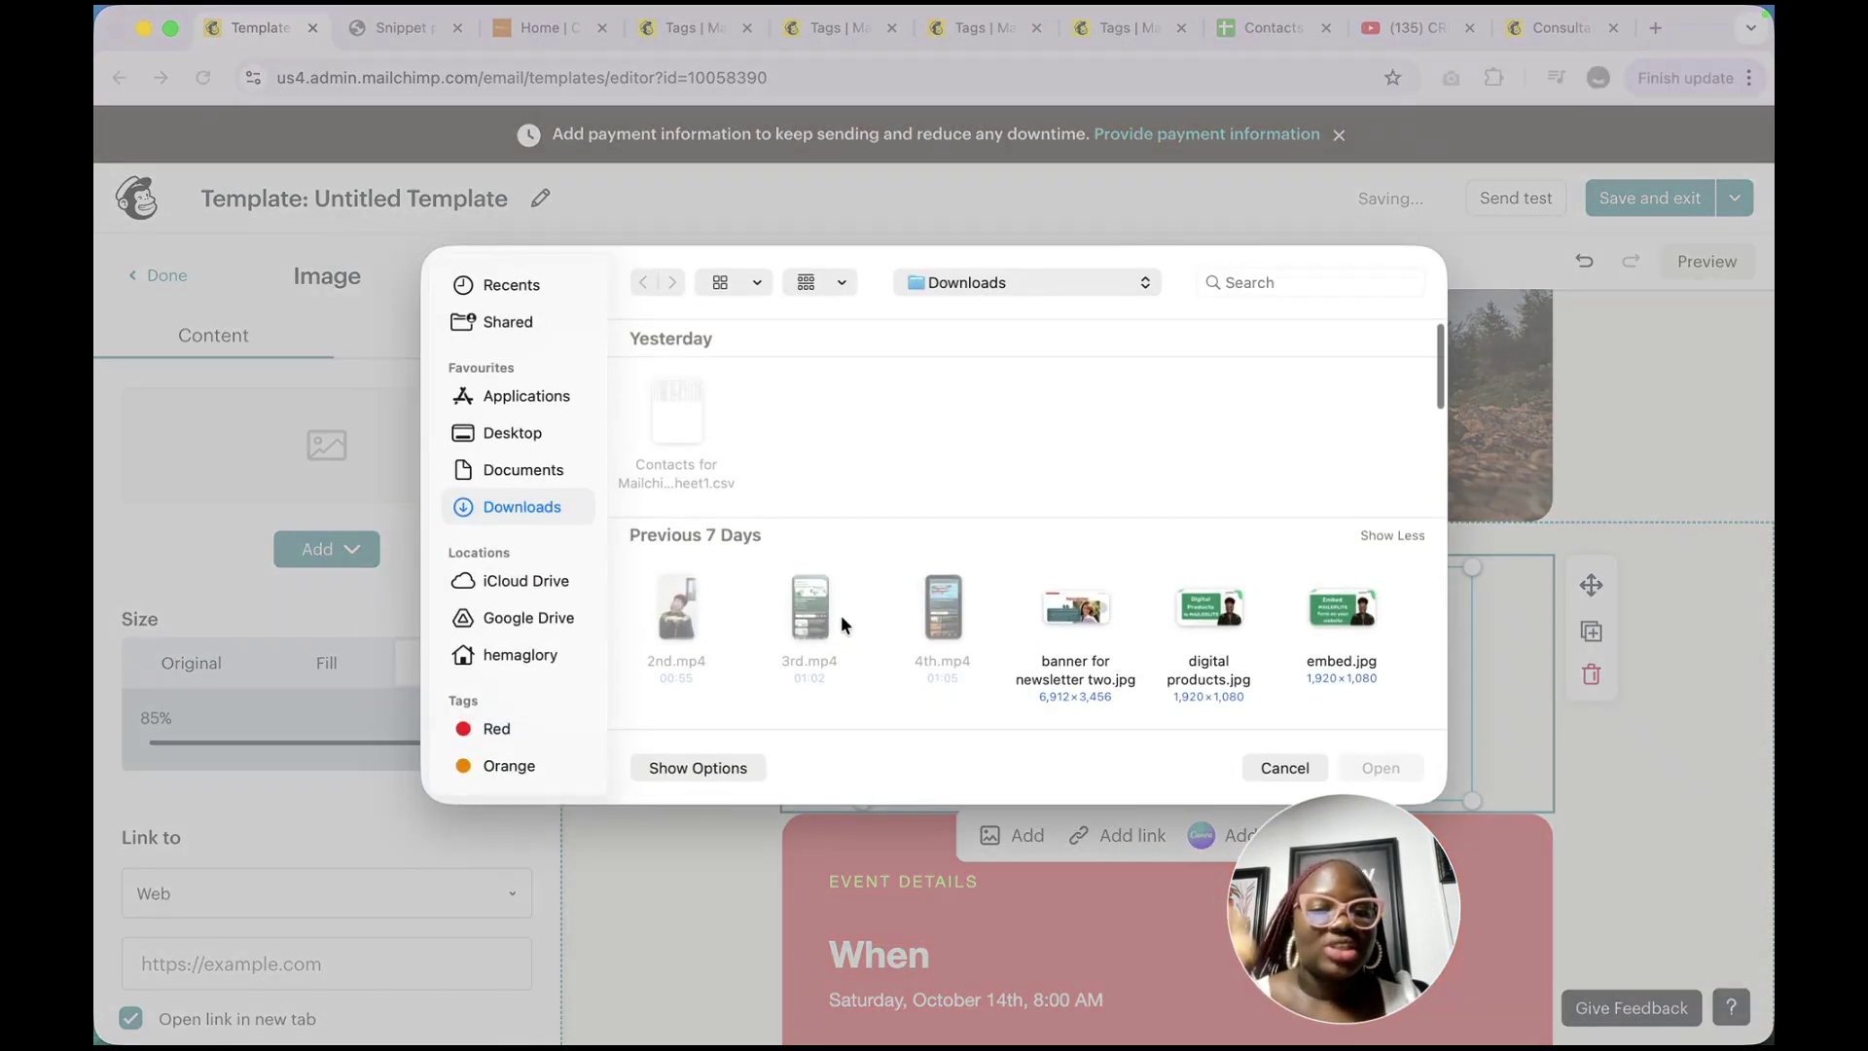
pyautogui.scroll(-5, 840, 615)
pyautogui.scroll(-8, 840, 615)
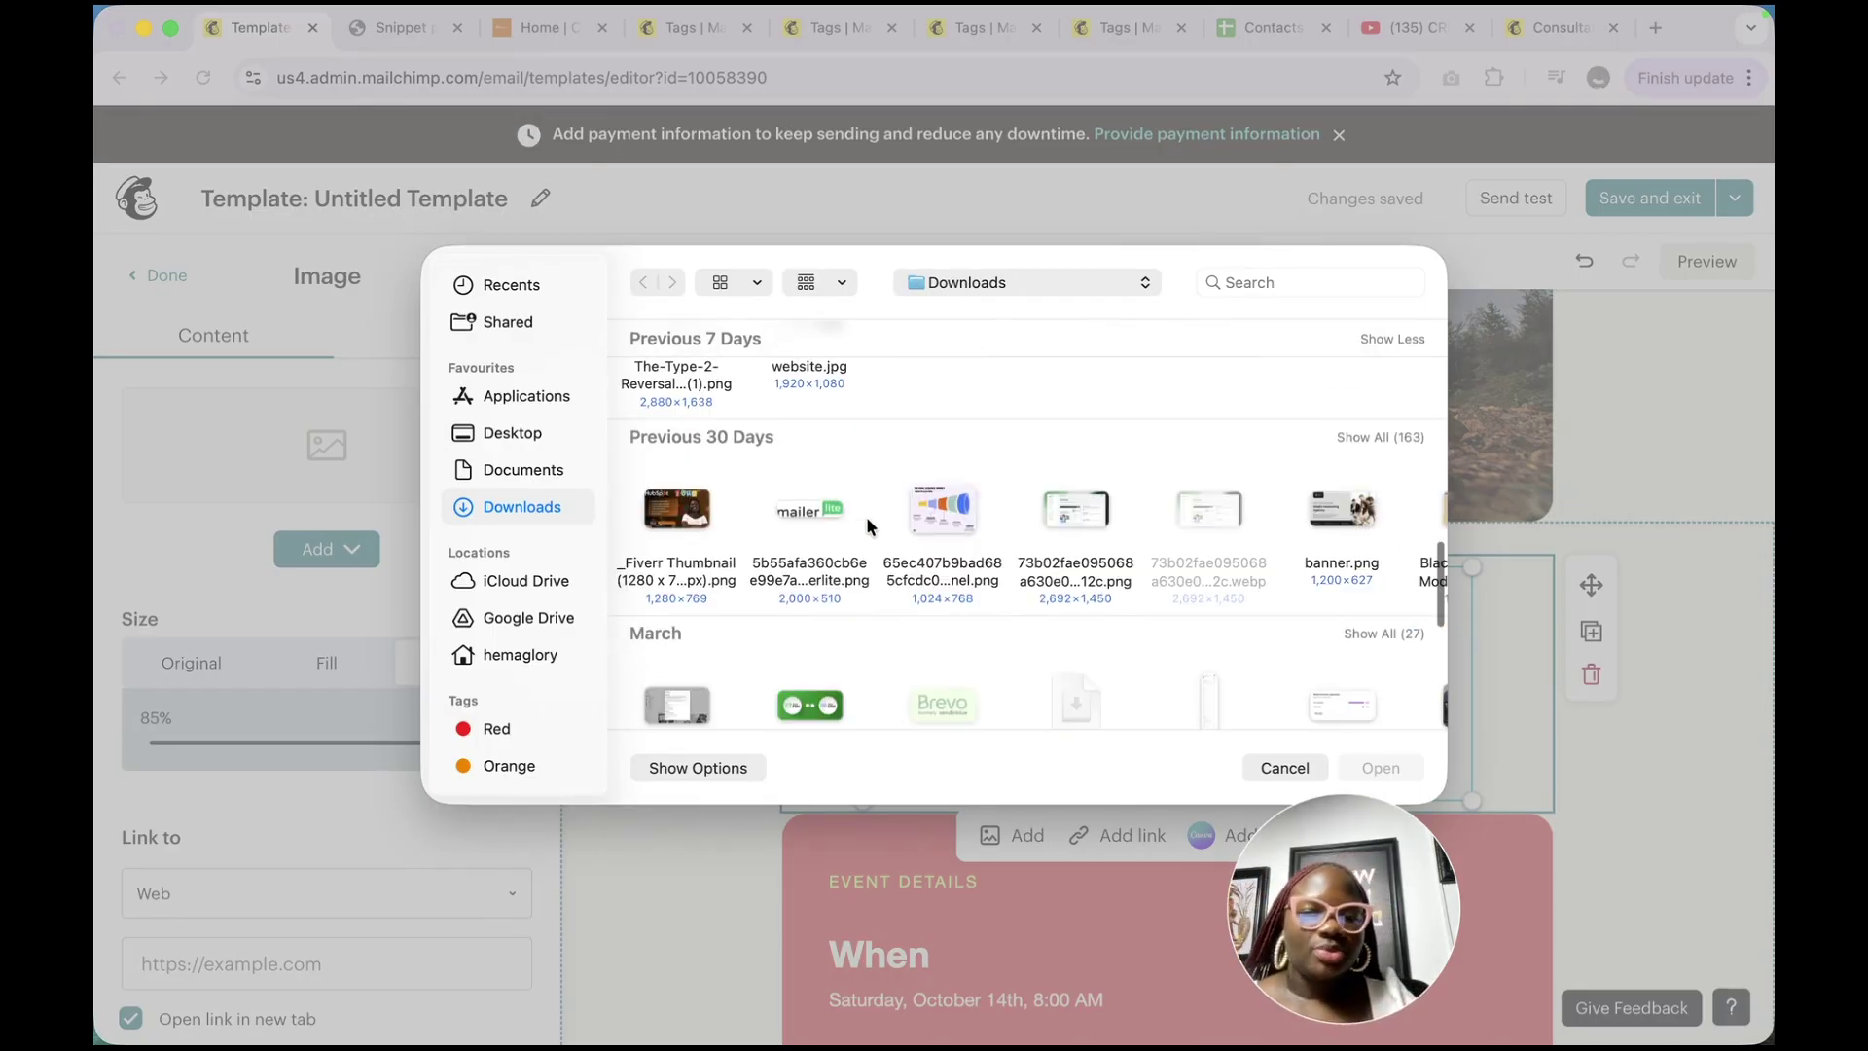
pyautogui.scroll(5, 869, 526)
pyautogui.scroll(5, 1032, 510)
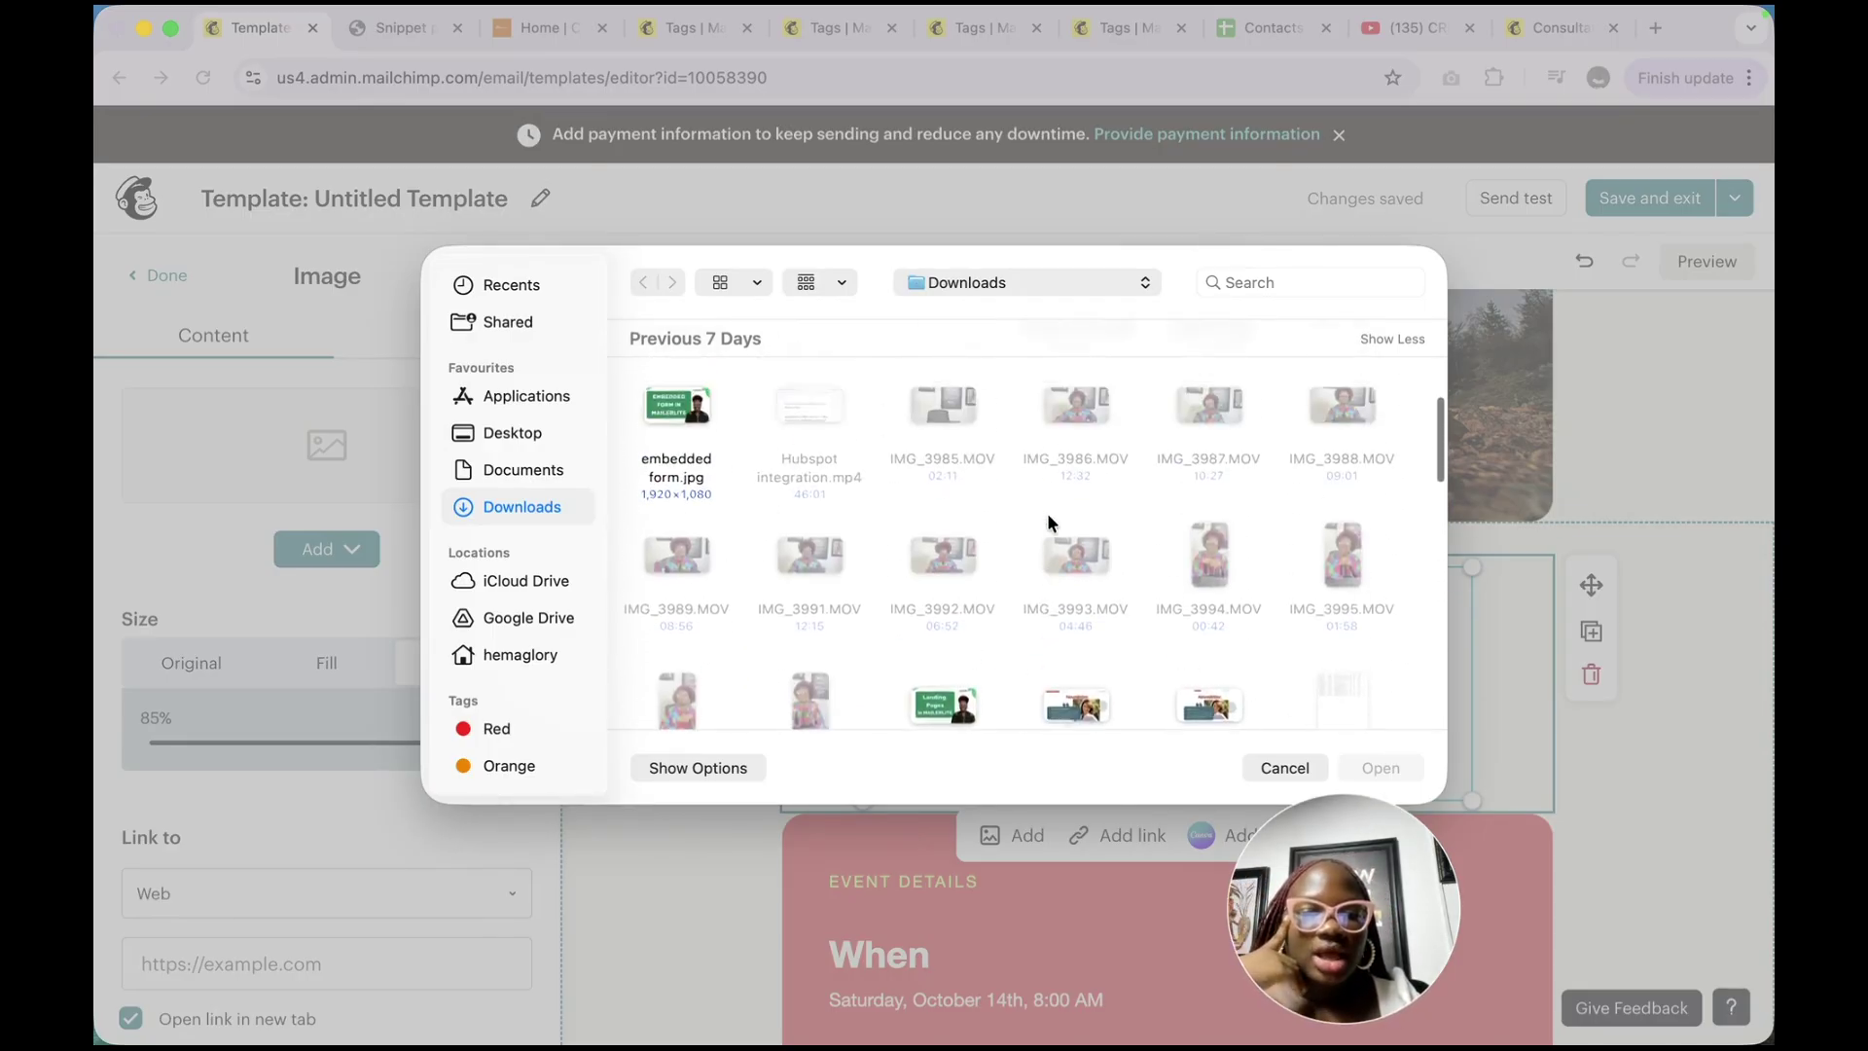
pyautogui.scroll(-6, 1049, 523)
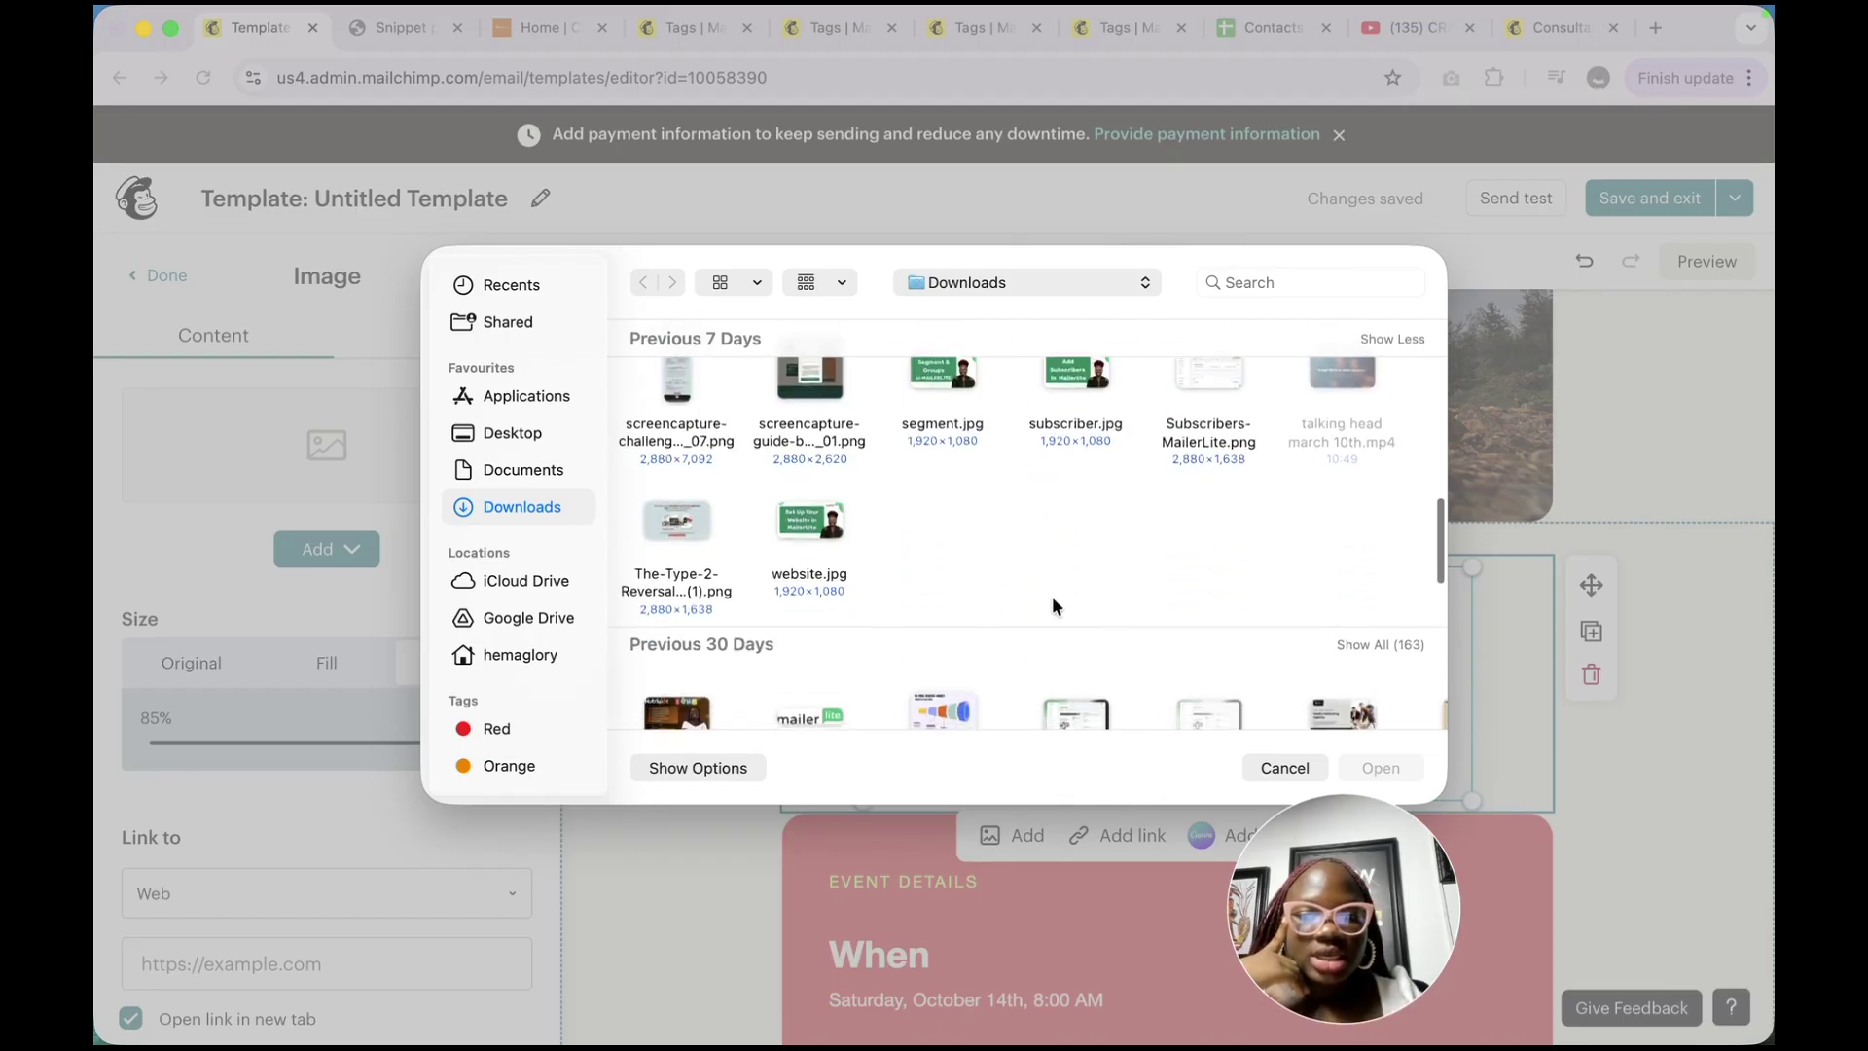
pyautogui.scroll(-2, 1052, 598)
pyautogui.hscroll(6, 1320, 662)
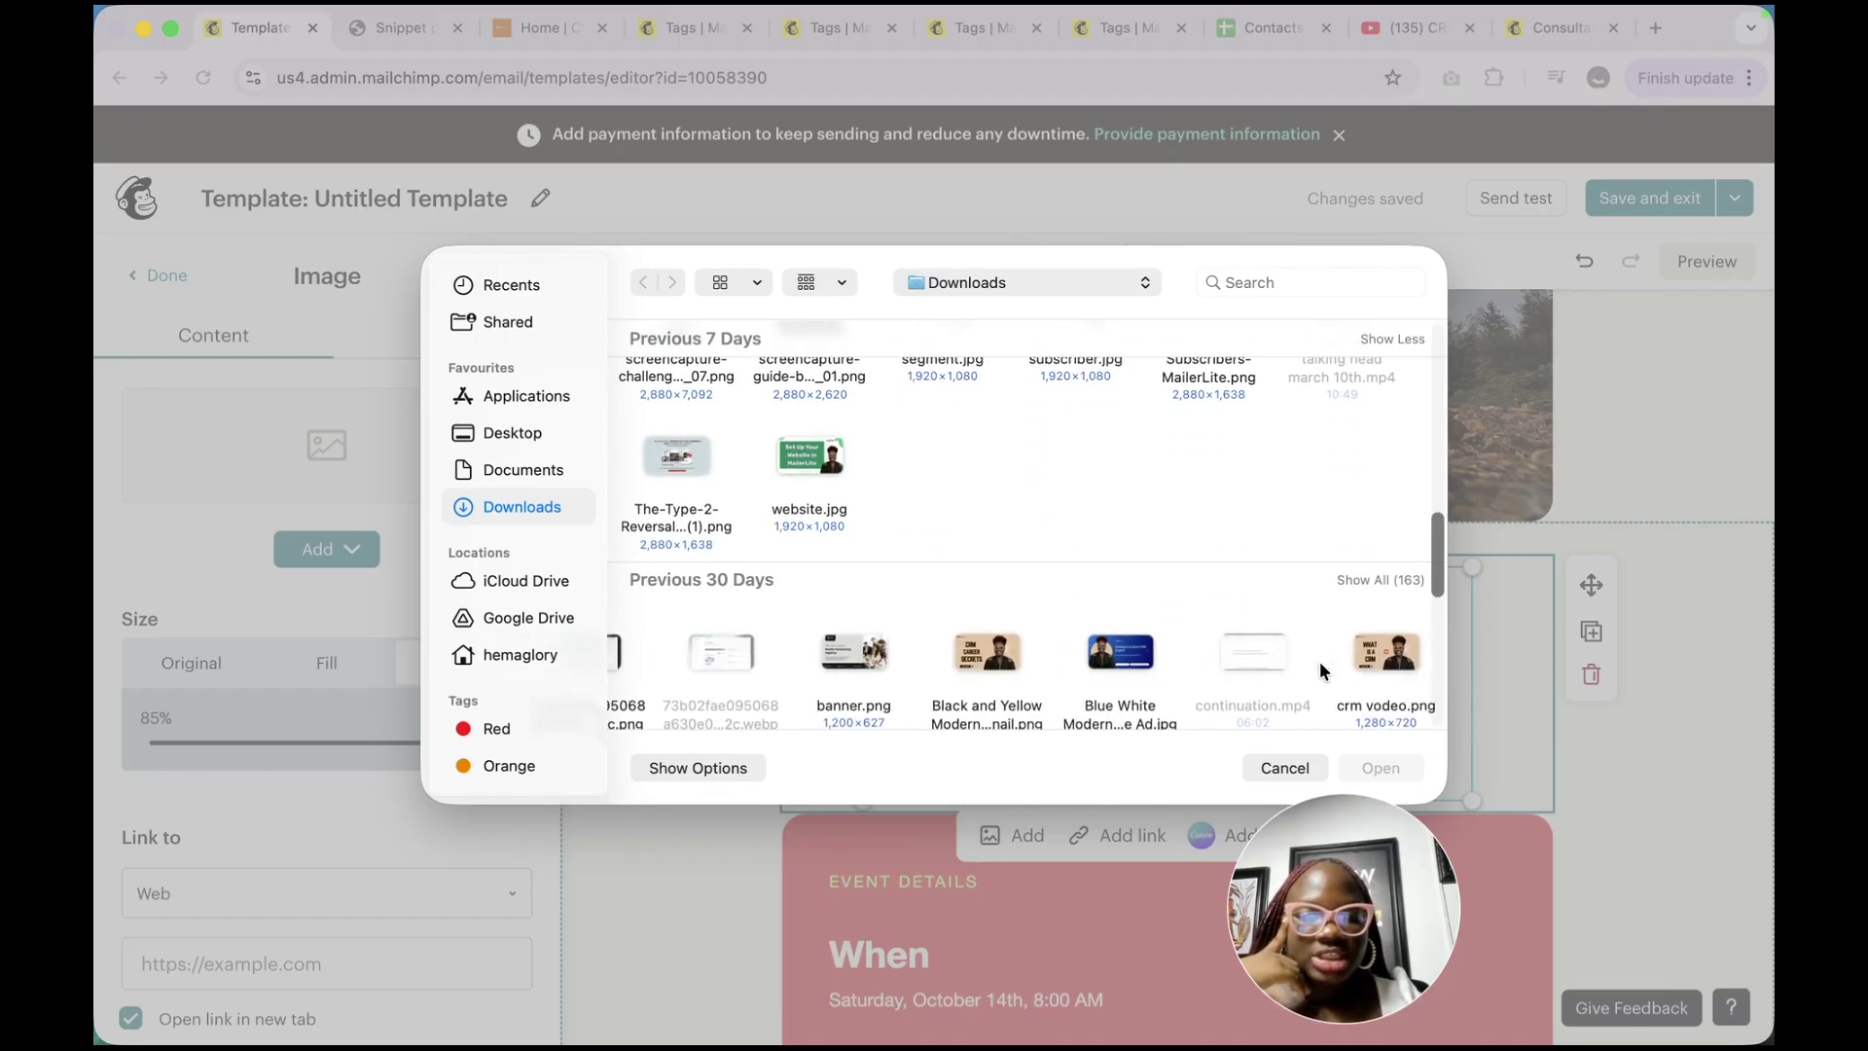
pyautogui.click(981, 650)
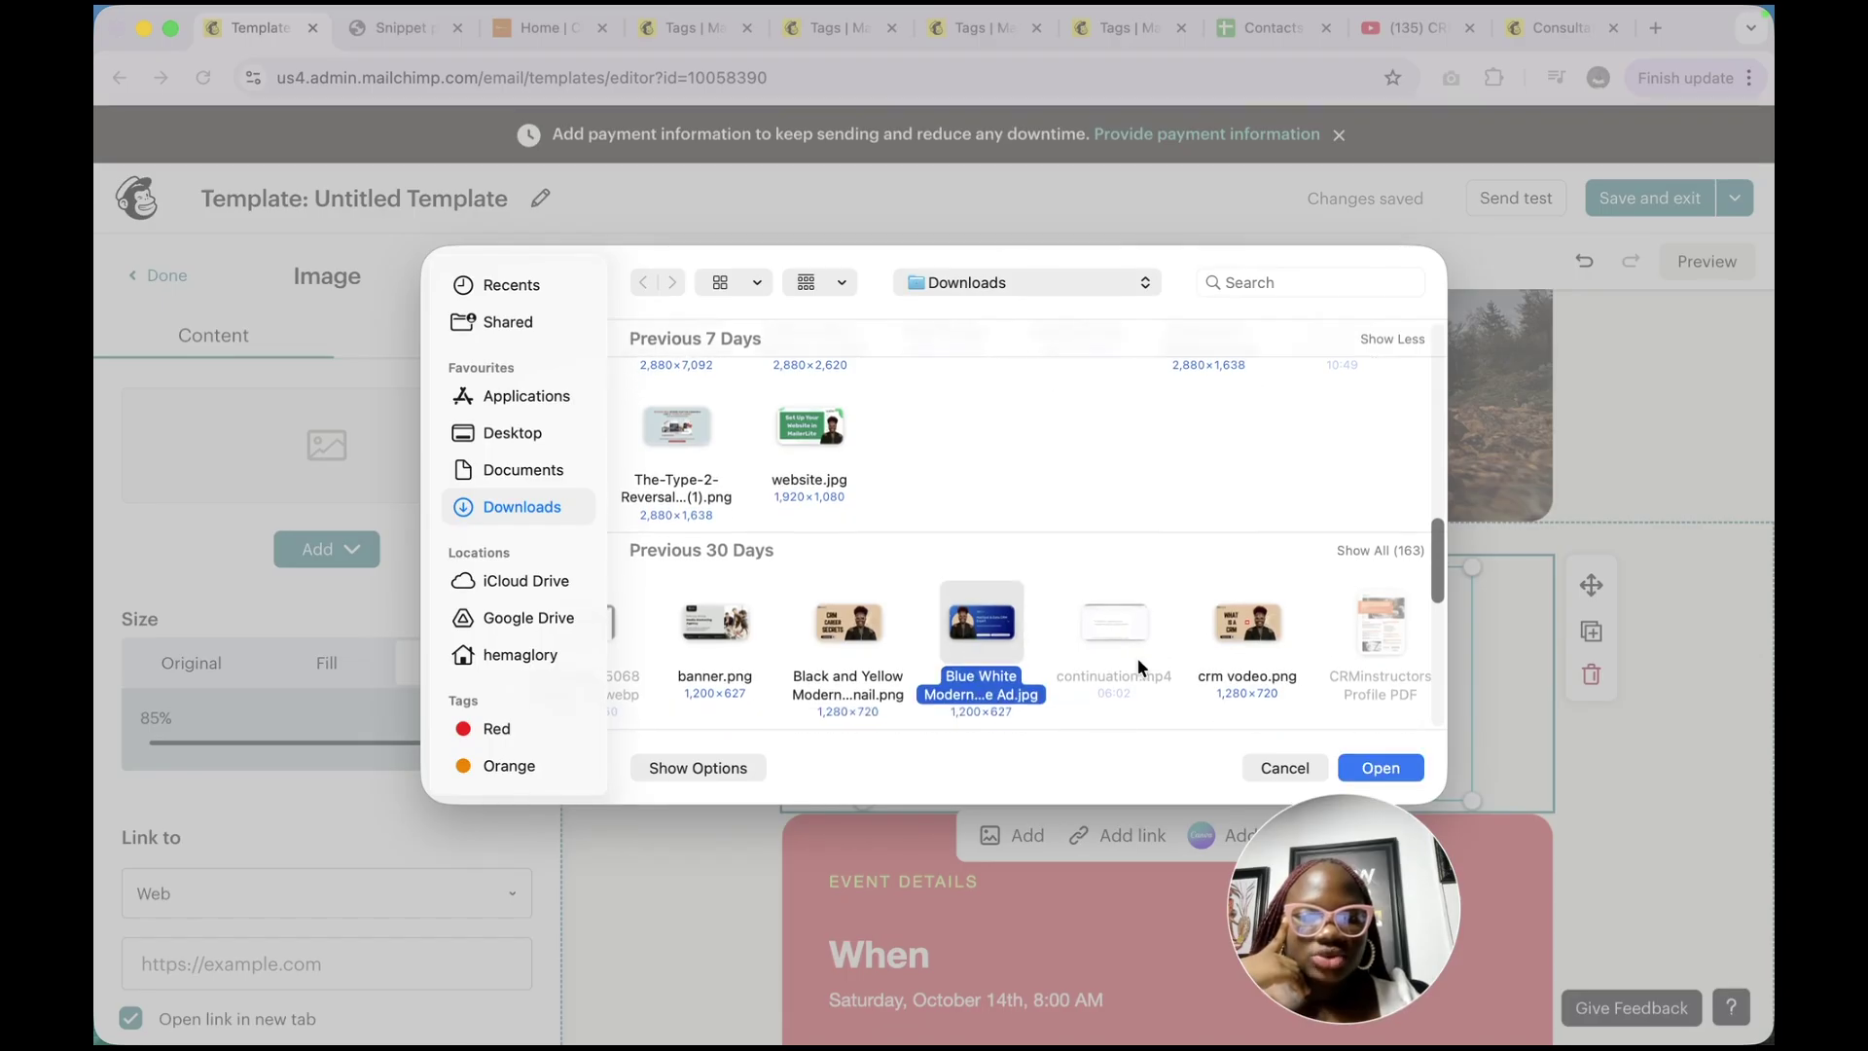
pyautogui.click(1381, 763)
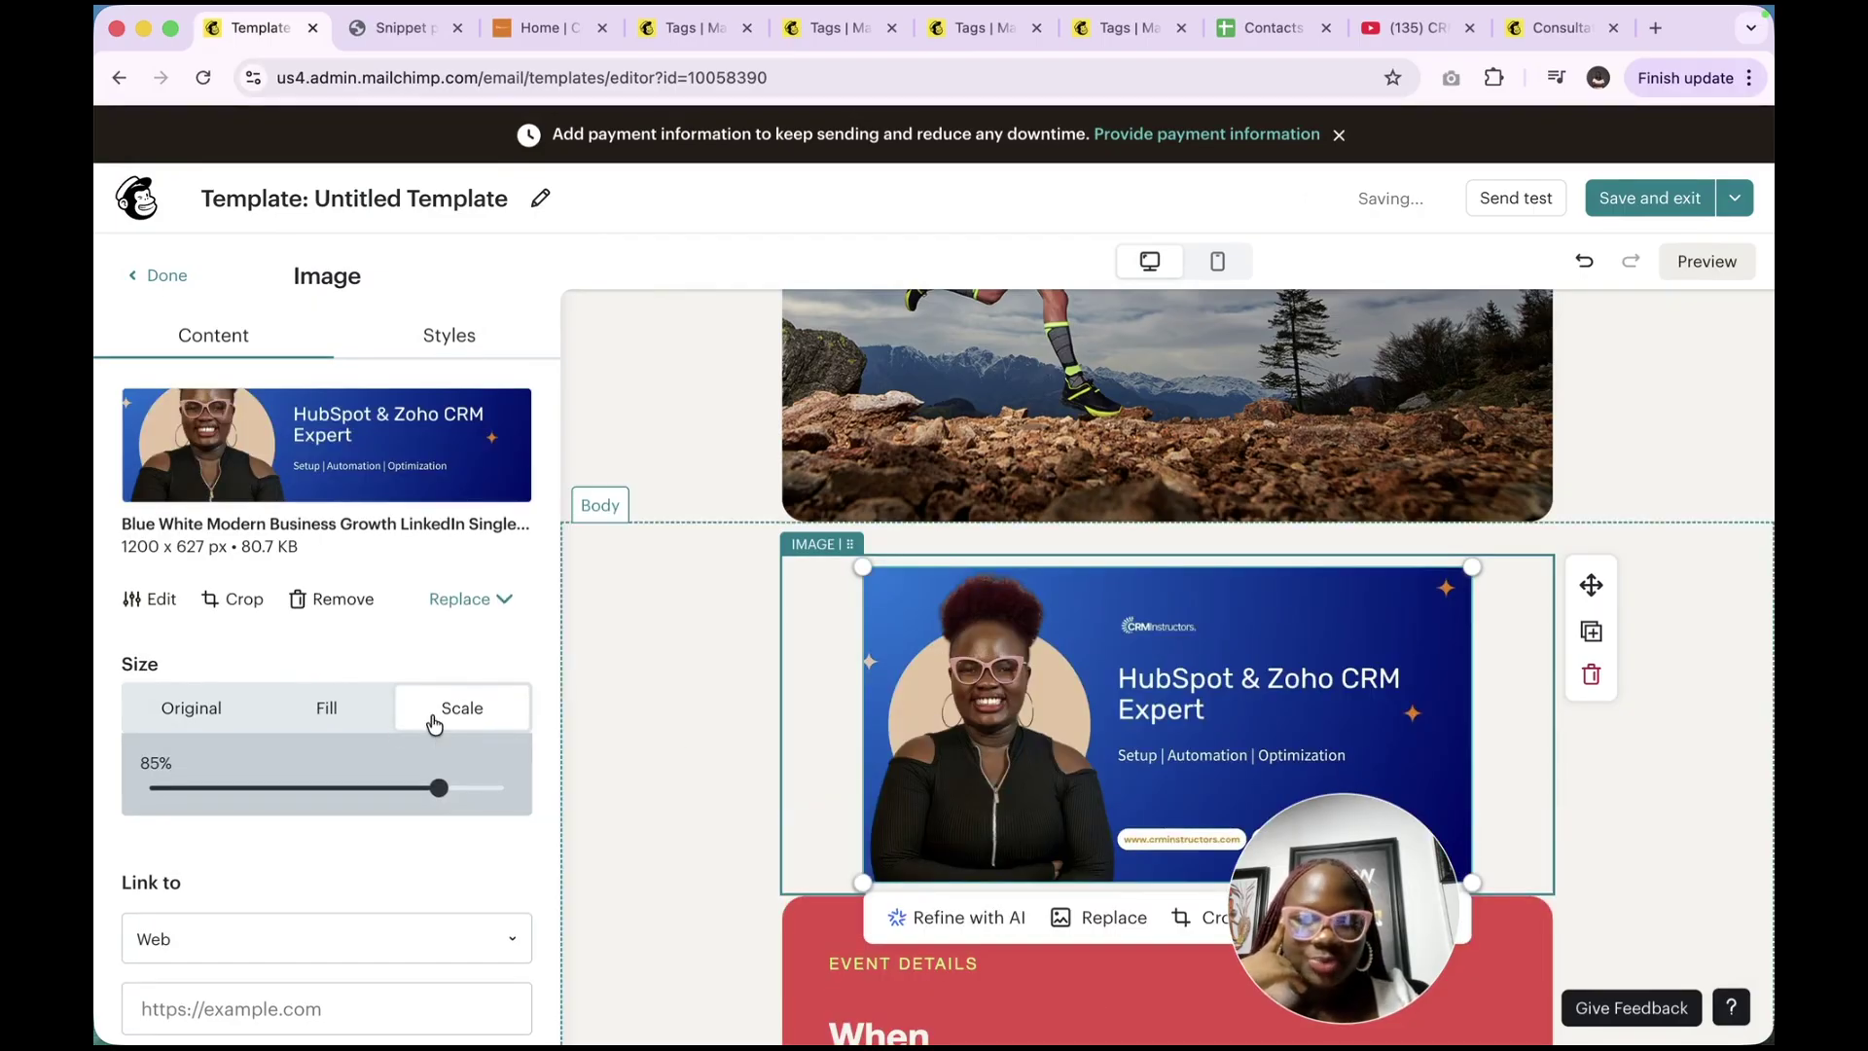
# Scale the uploaded image to 100%, compare it with the Fill size, and finish editing the block with Scale selected
pyautogui.moveTo(443, 806); pyautogui.dragTo(544, 822)
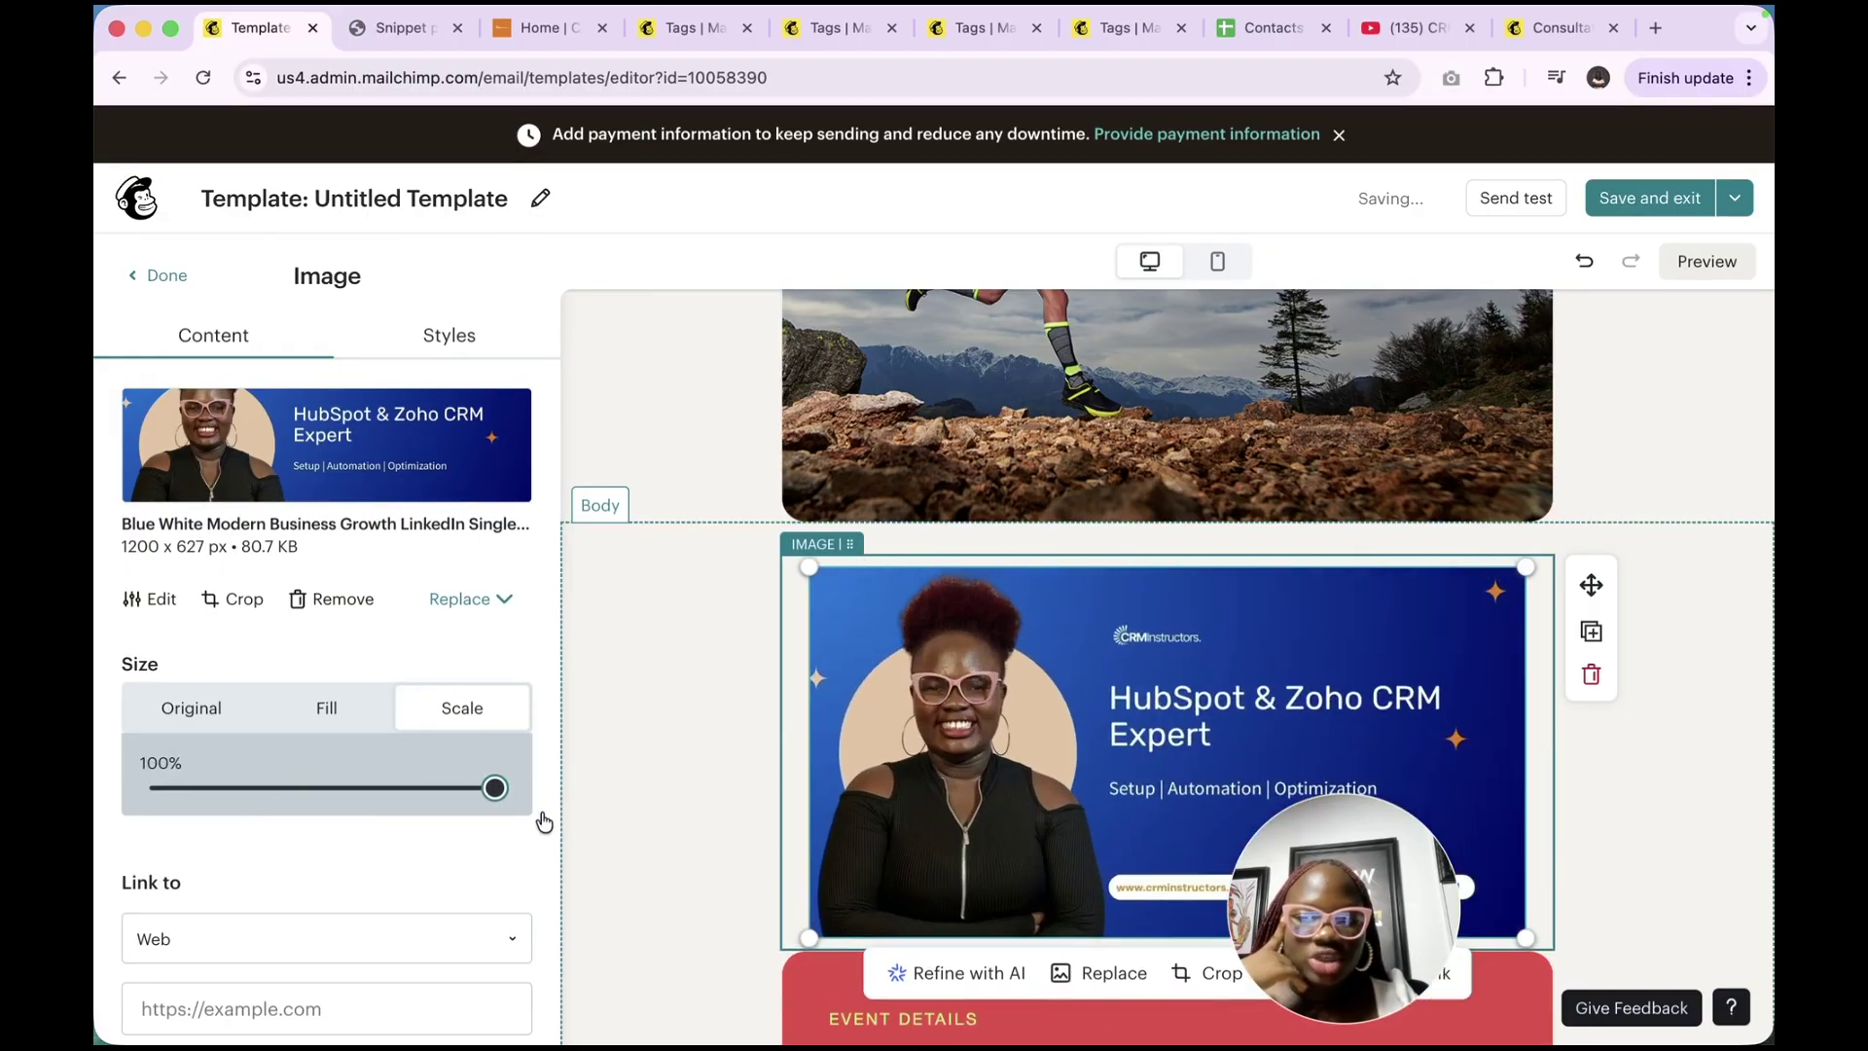
pyautogui.click(342, 717)
pyautogui.scroll(-3, 478, 710)
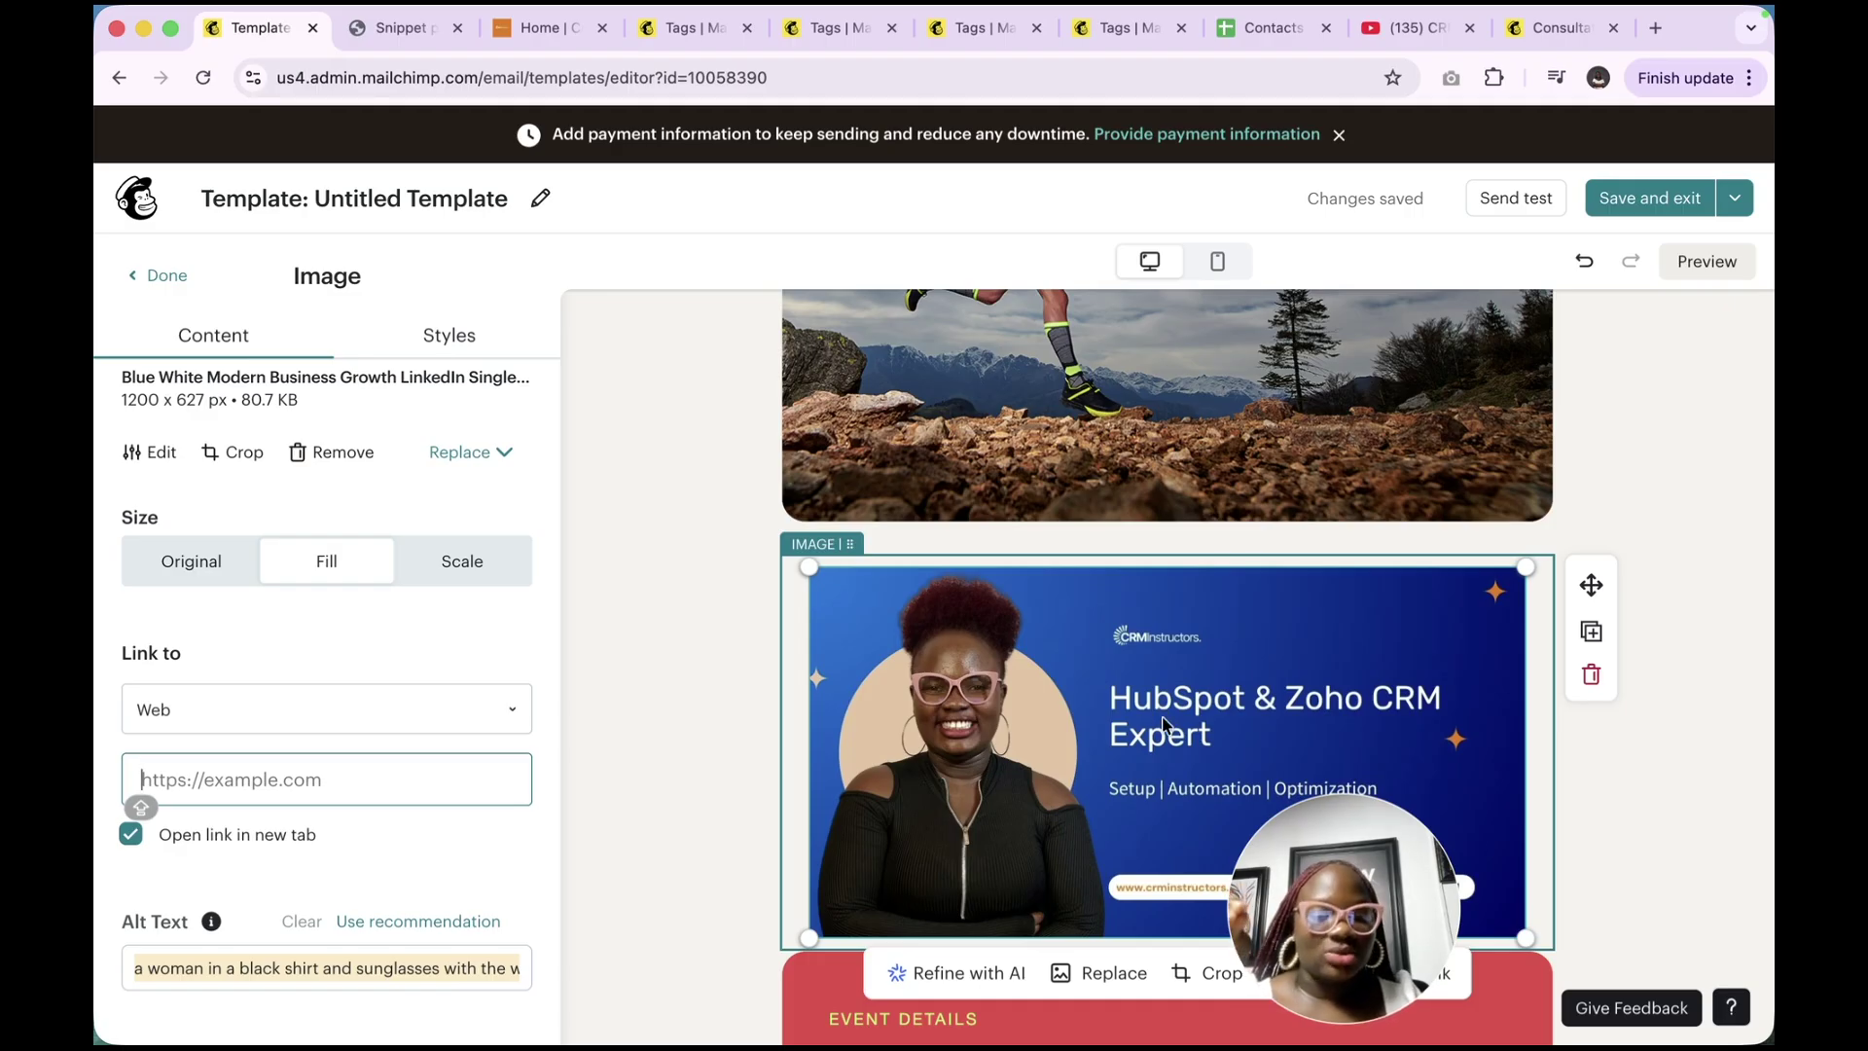
pyautogui.click(463, 565)
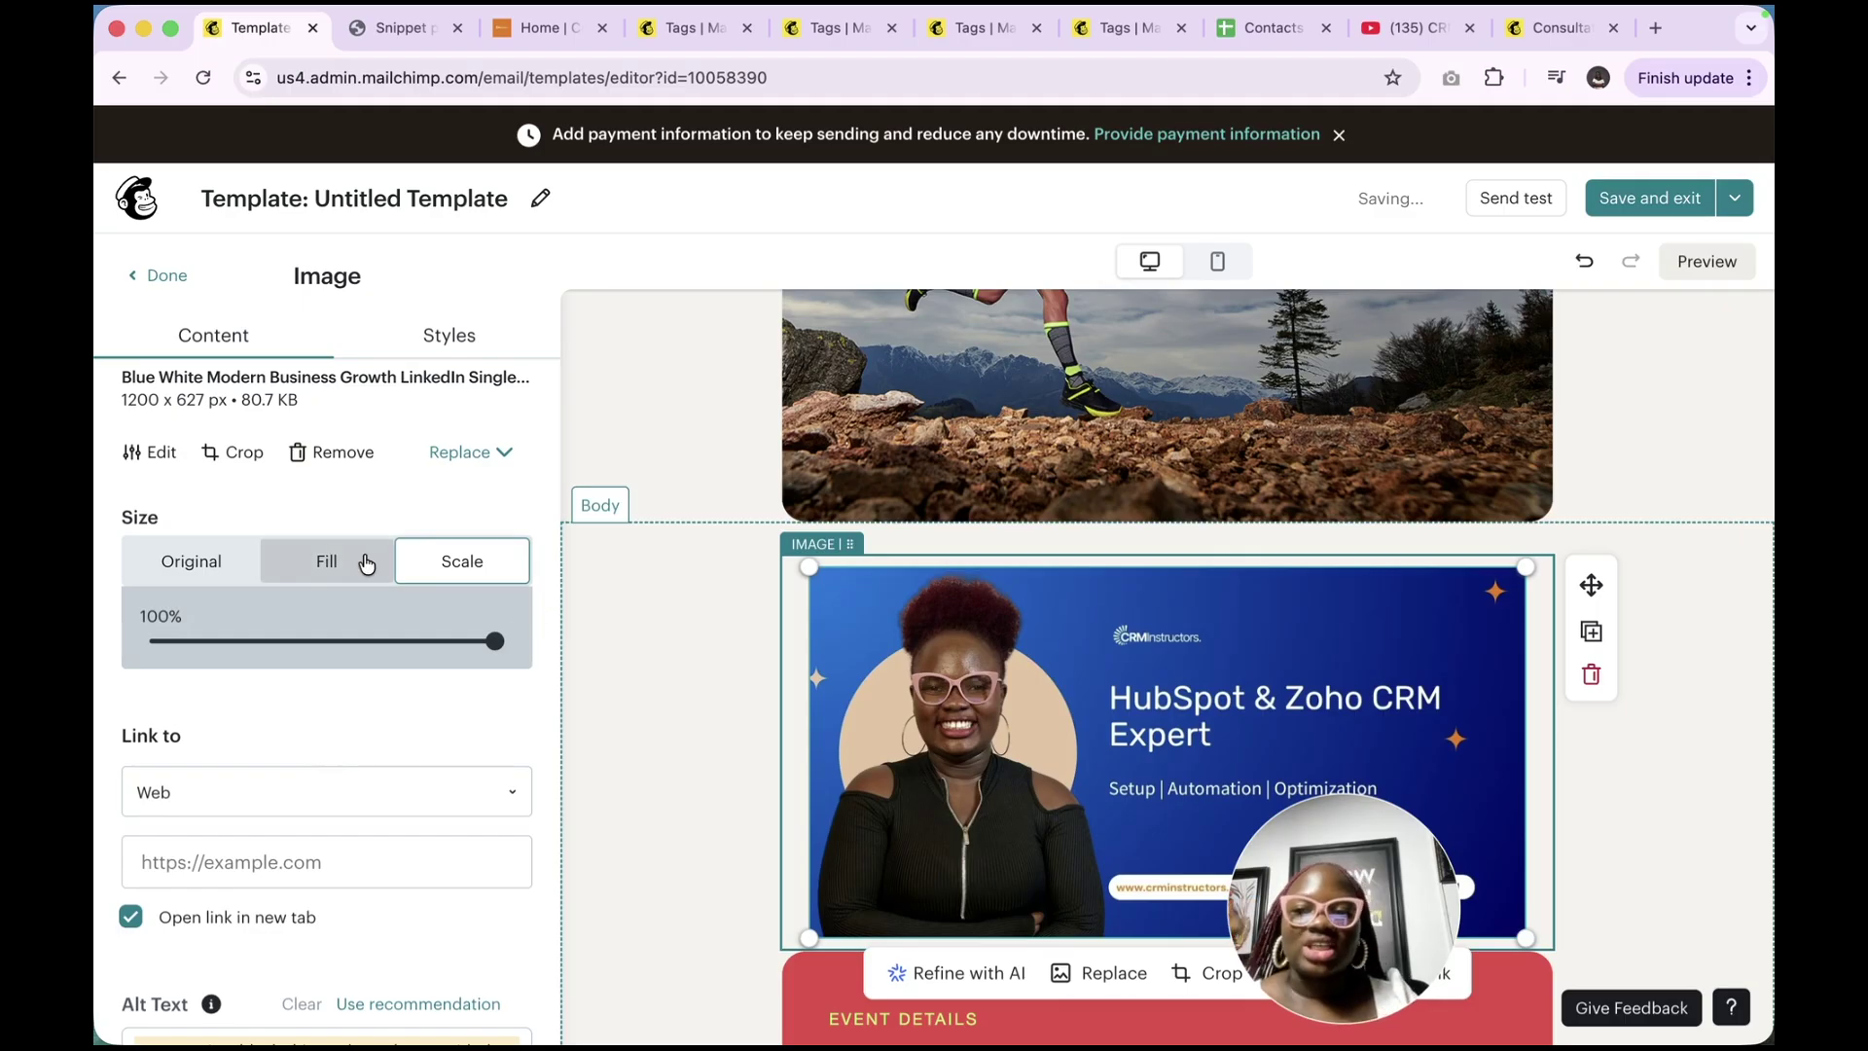
pyautogui.scroll(3, 365, 557)
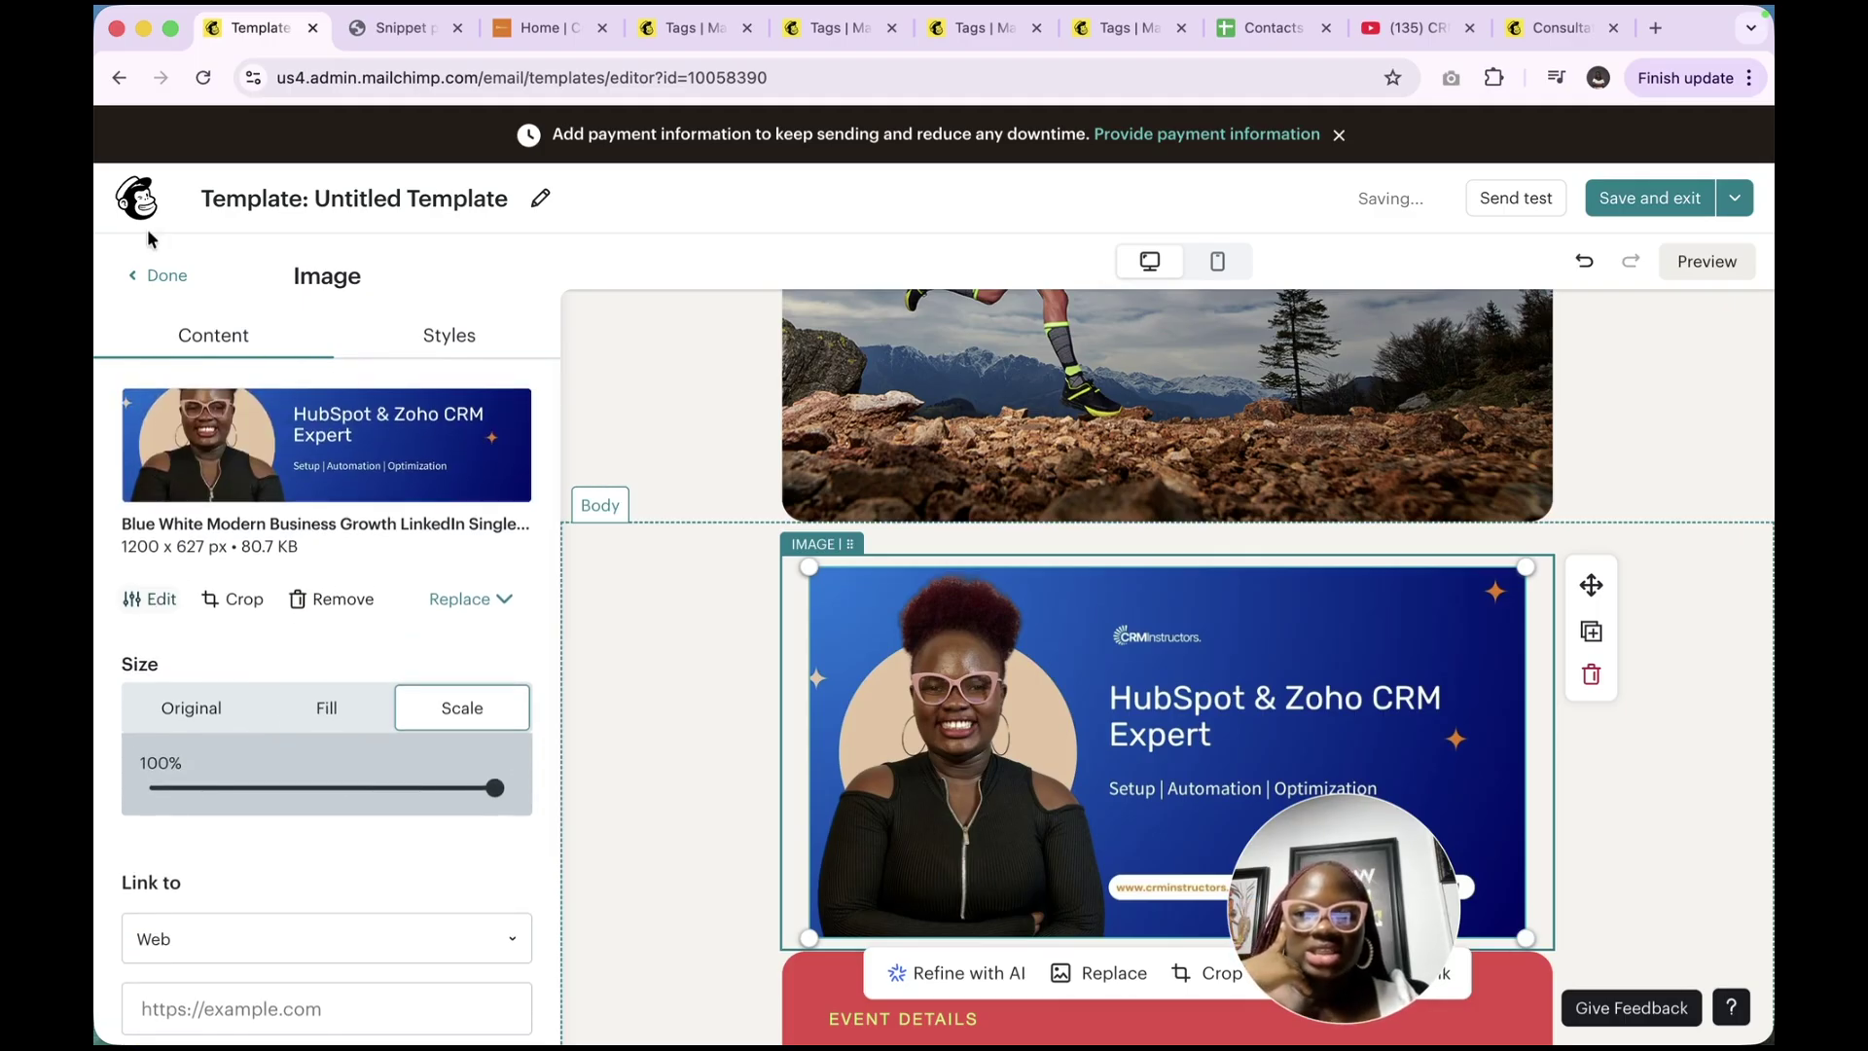
pyautogui.click(151, 275)
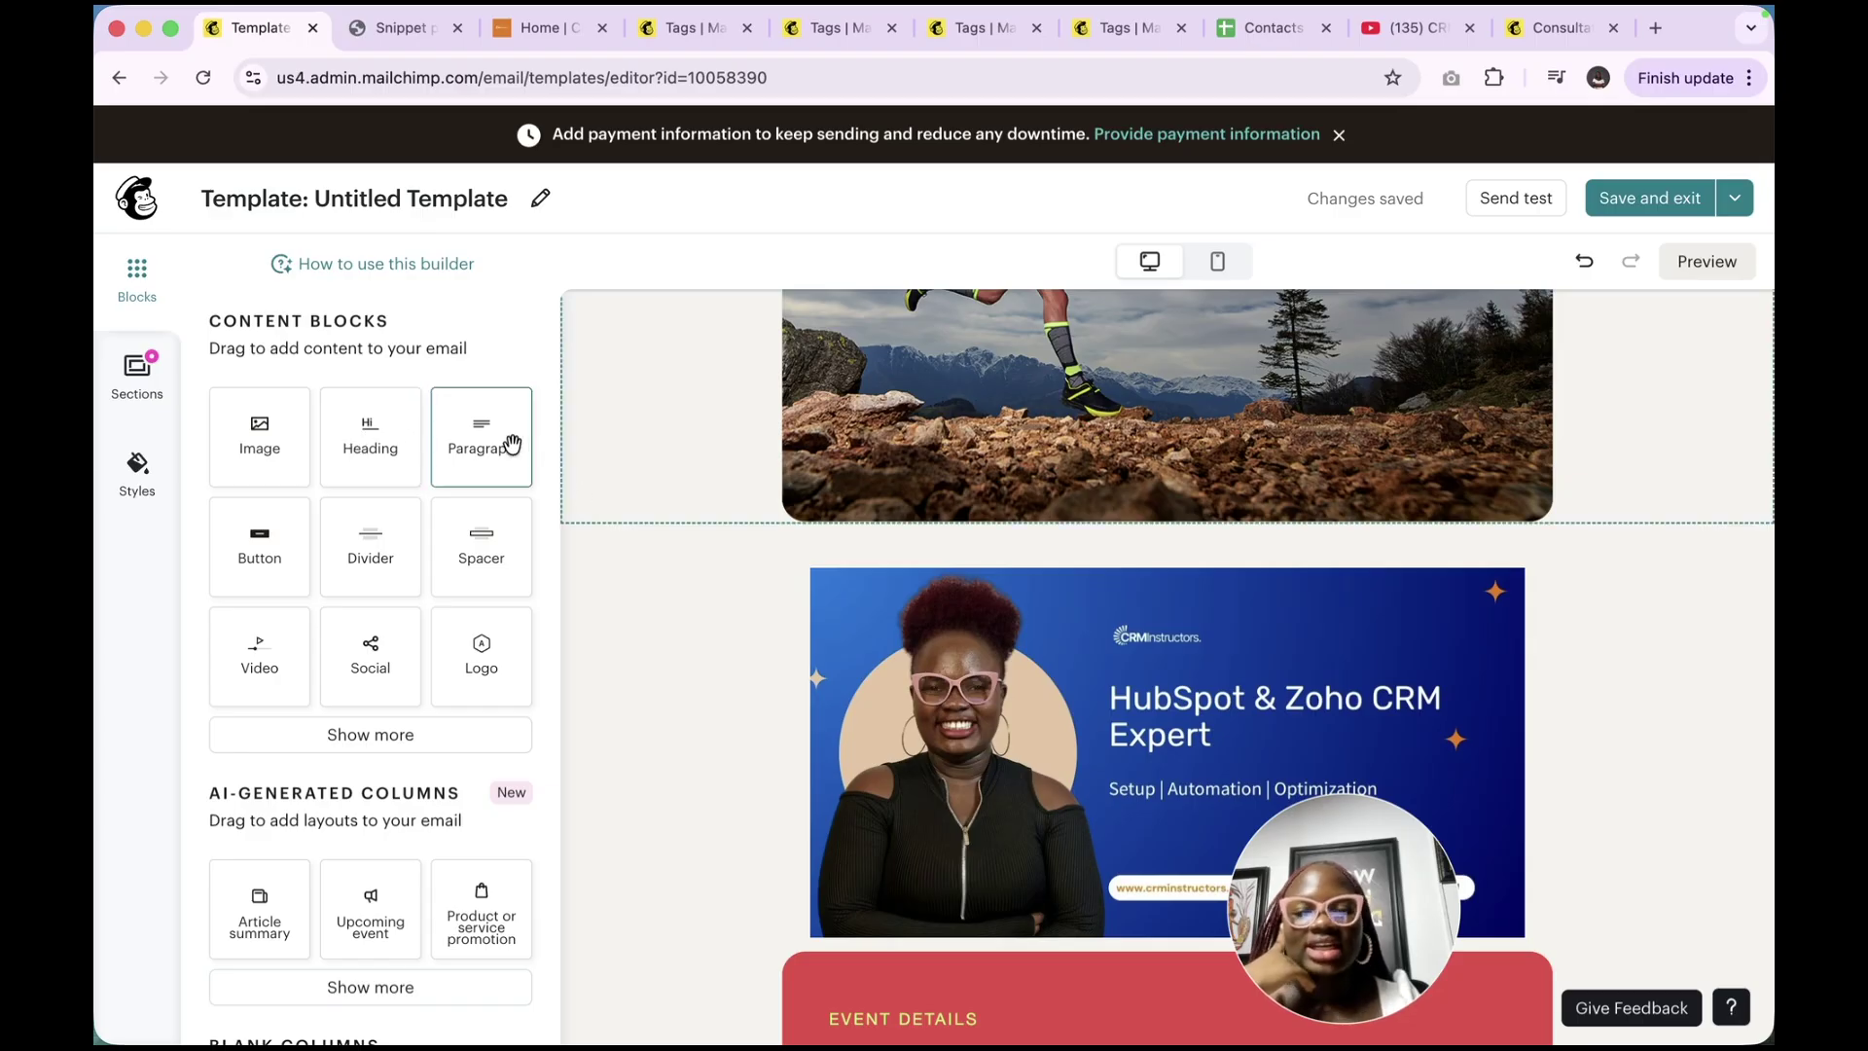
# Insert a video block between the Event Details section and the two-column section with The Route and Gear Pick
pyautogui.scroll(-3, 480, 654)
pyautogui.scroll(-10, 1053, 731)
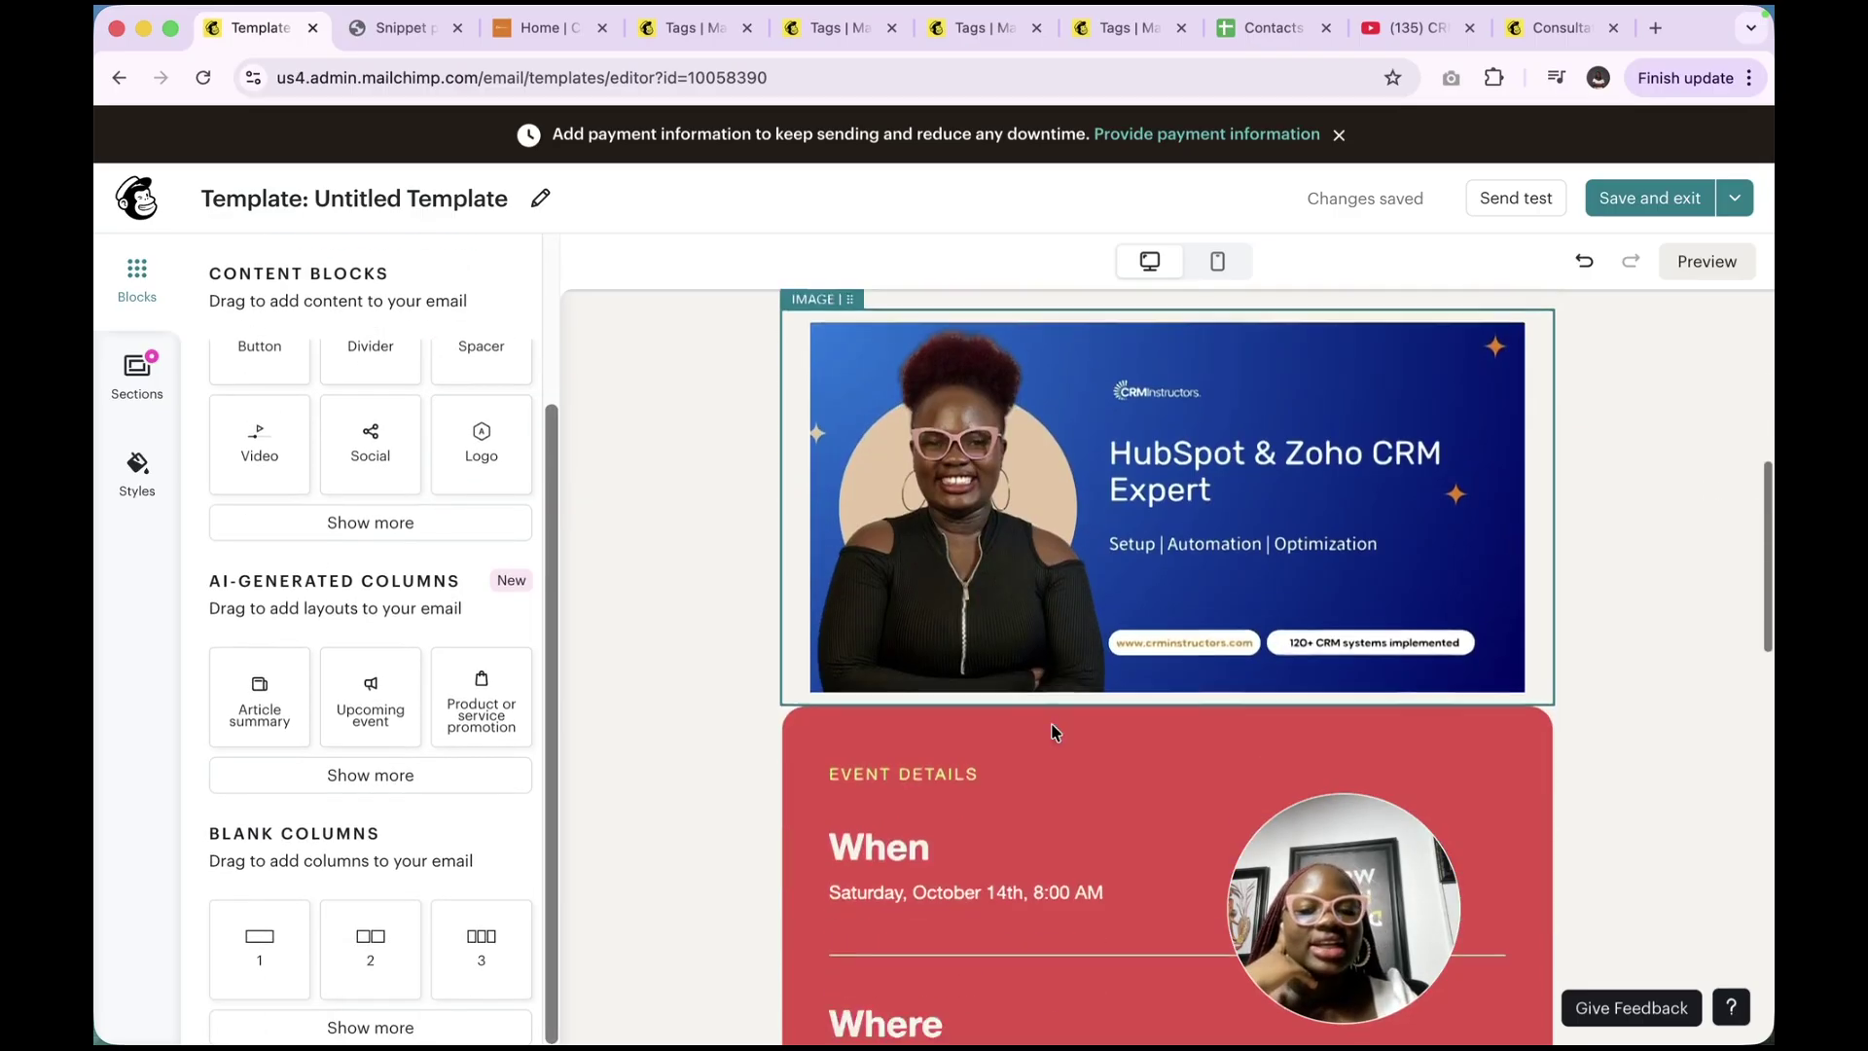
pyautogui.scroll(-4, 1054, 731)
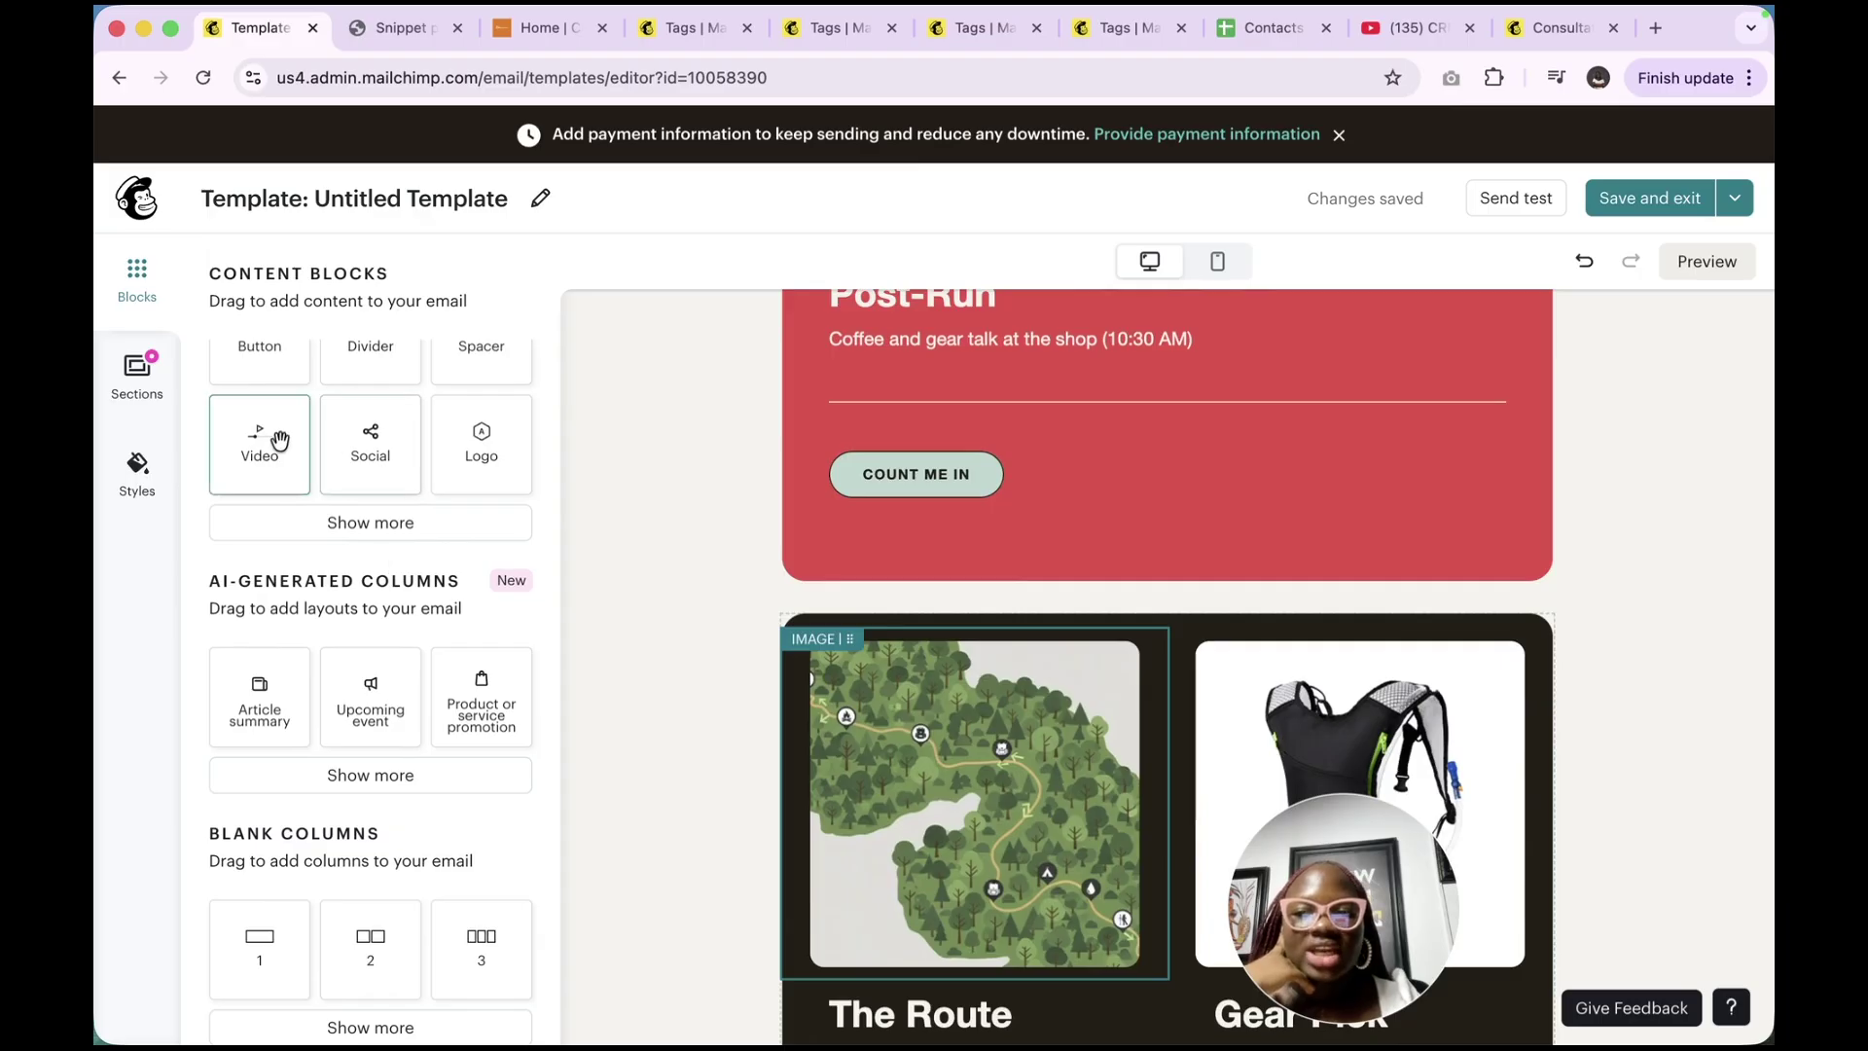
pyautogui.moveTo(266, 439); pyautogui.dragTo(1035, 576)
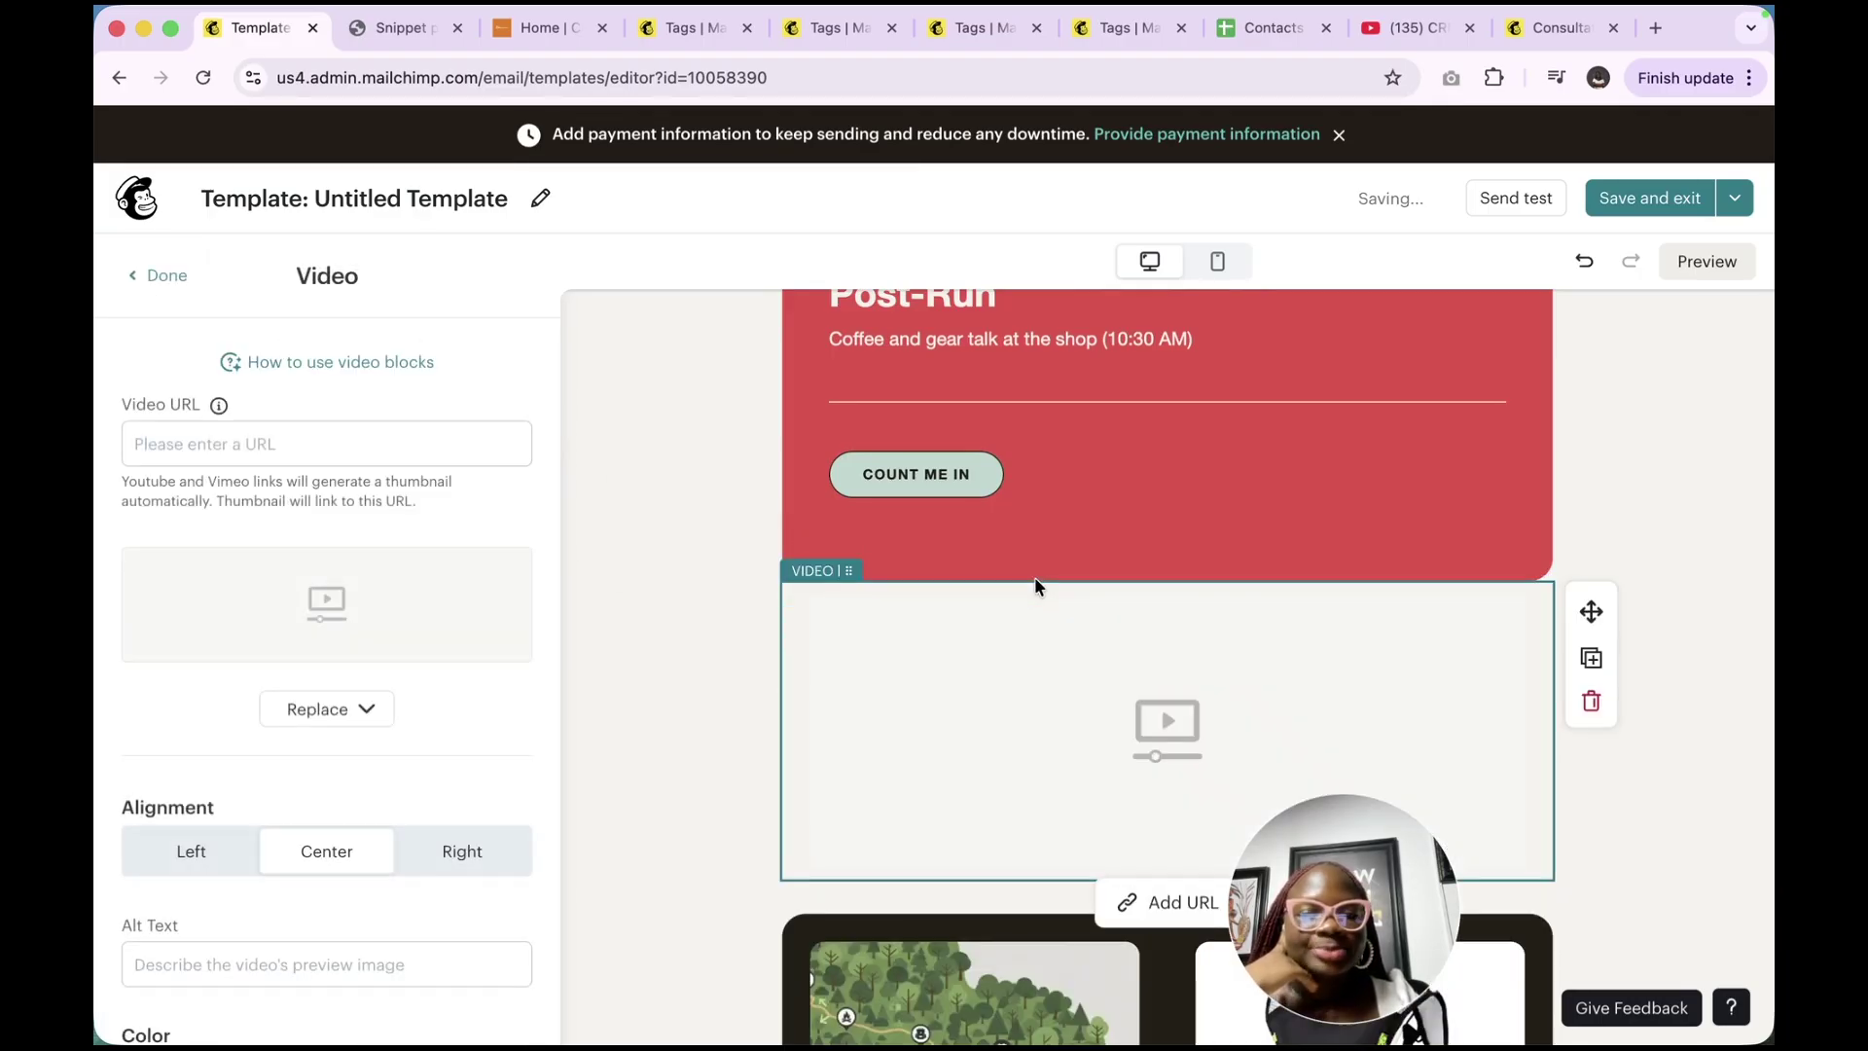
pyautogui.click(362, 446)
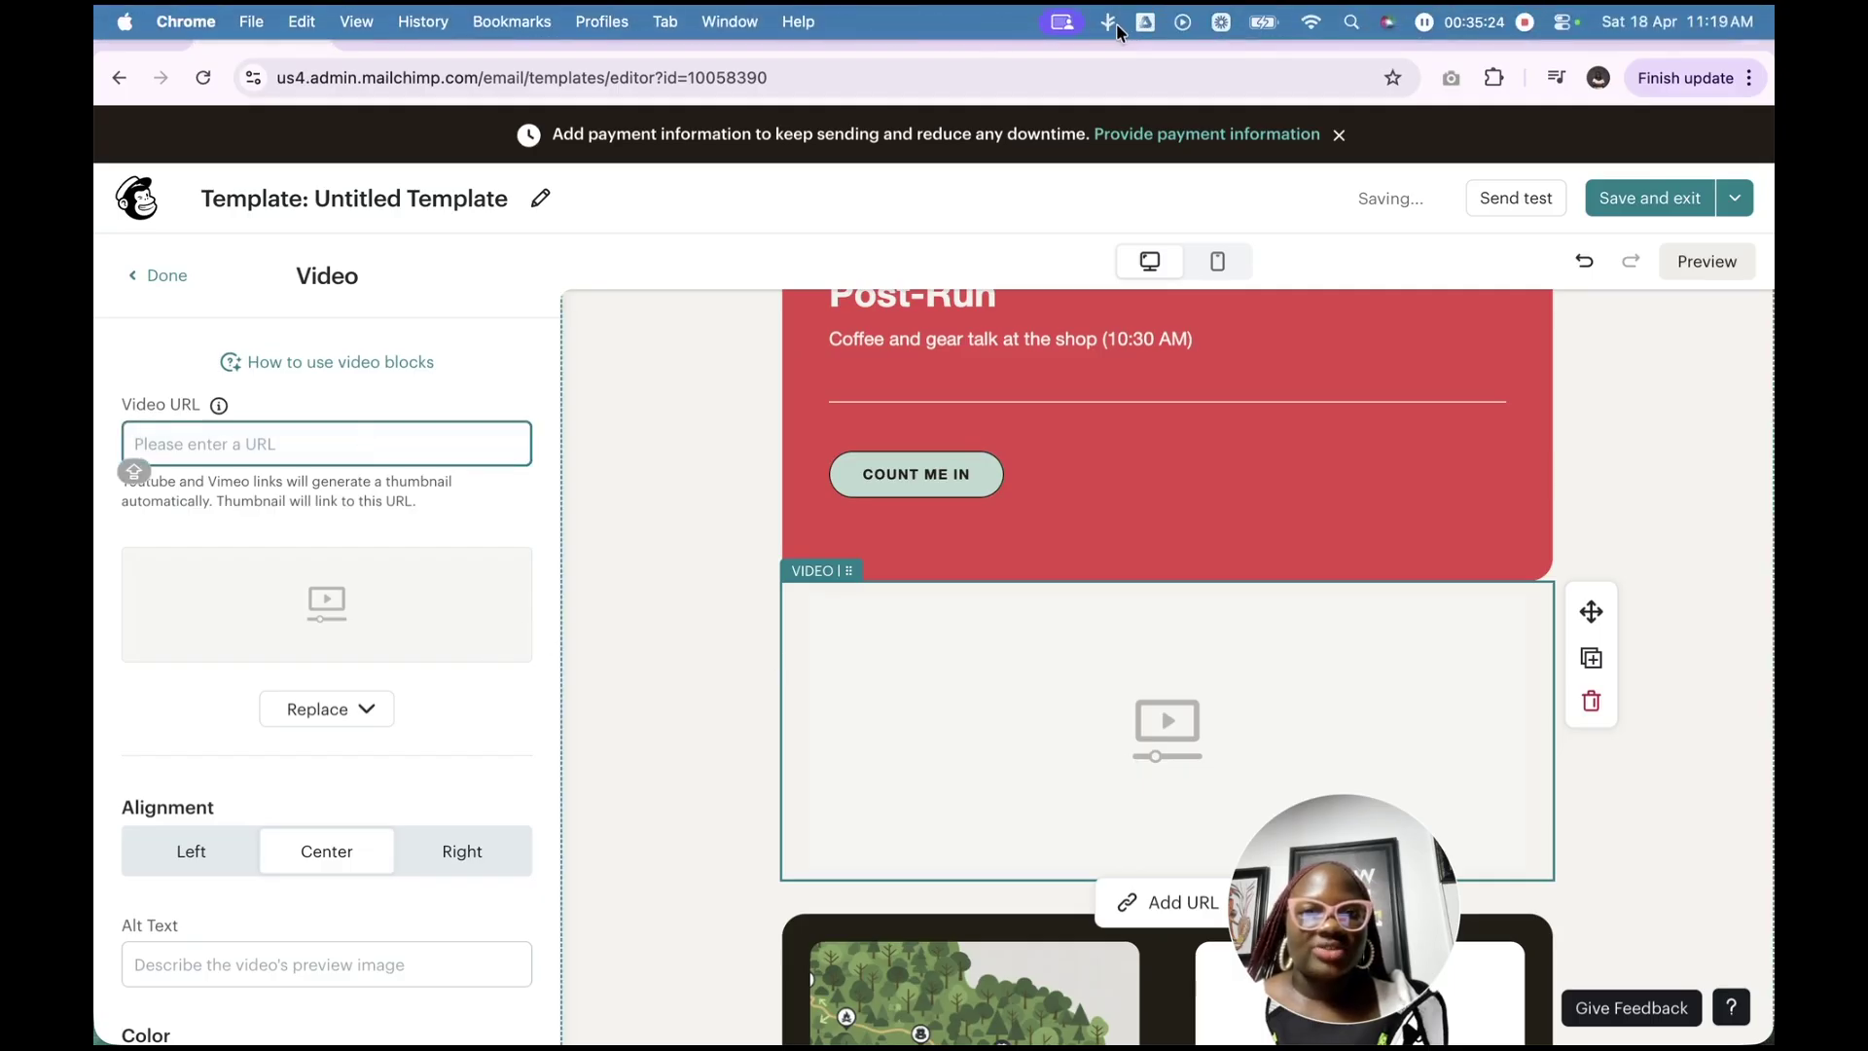
pyautogui.click(1109, 21)
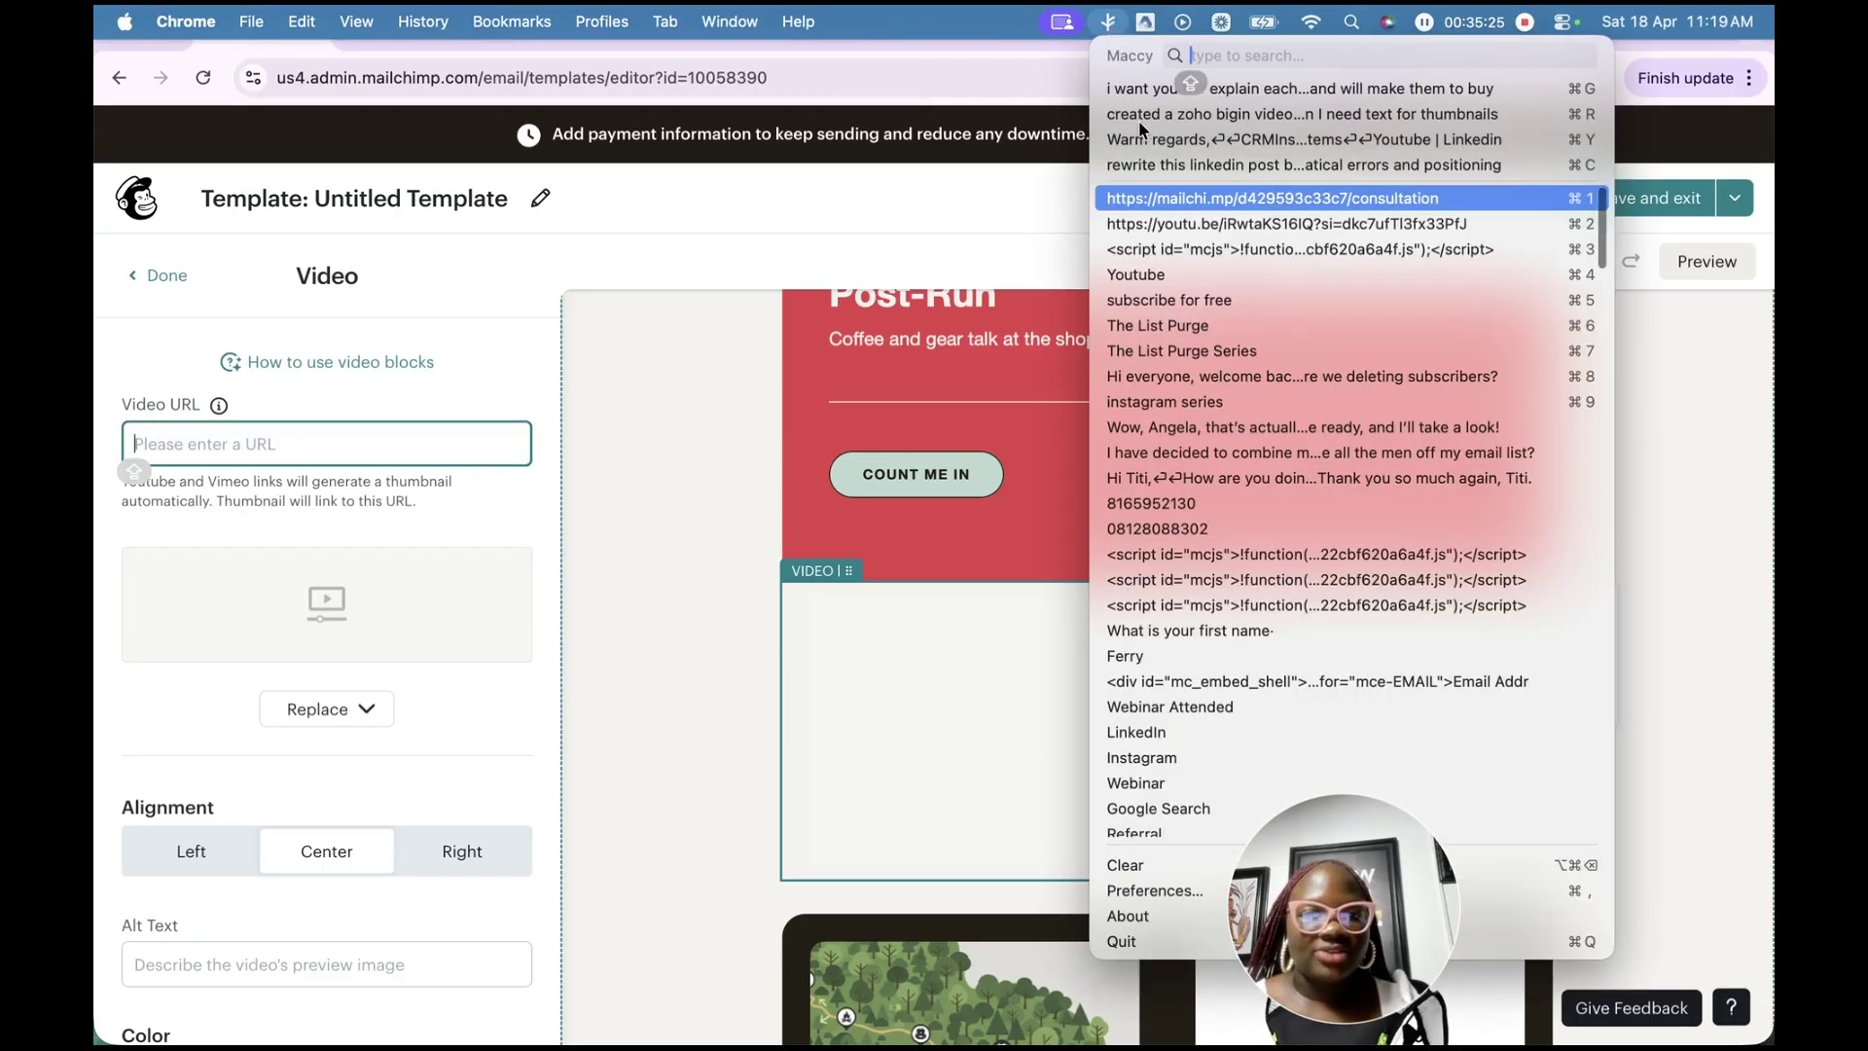
pyautogui.click(1210, 229)
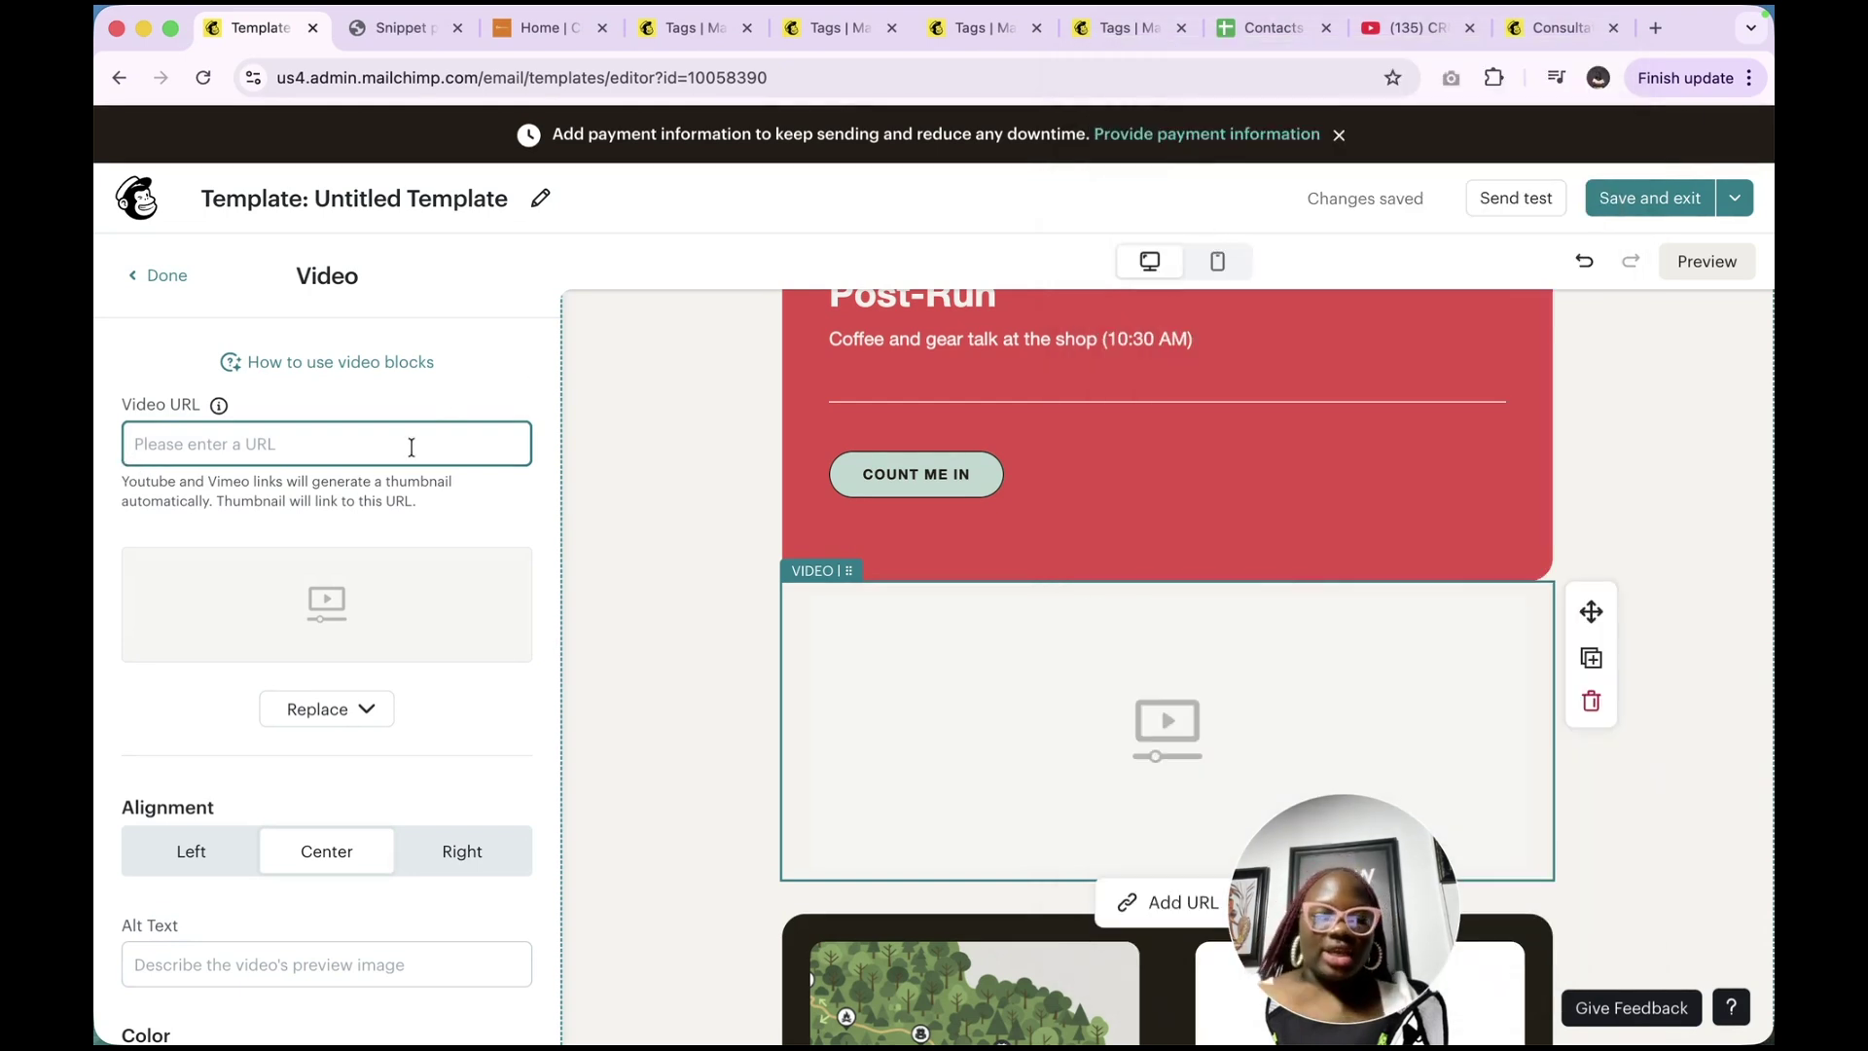
pyautogui.write('https://youtu.be/iRwtaKS16IQ?si=dkf7ufTl3fx33PfJ')
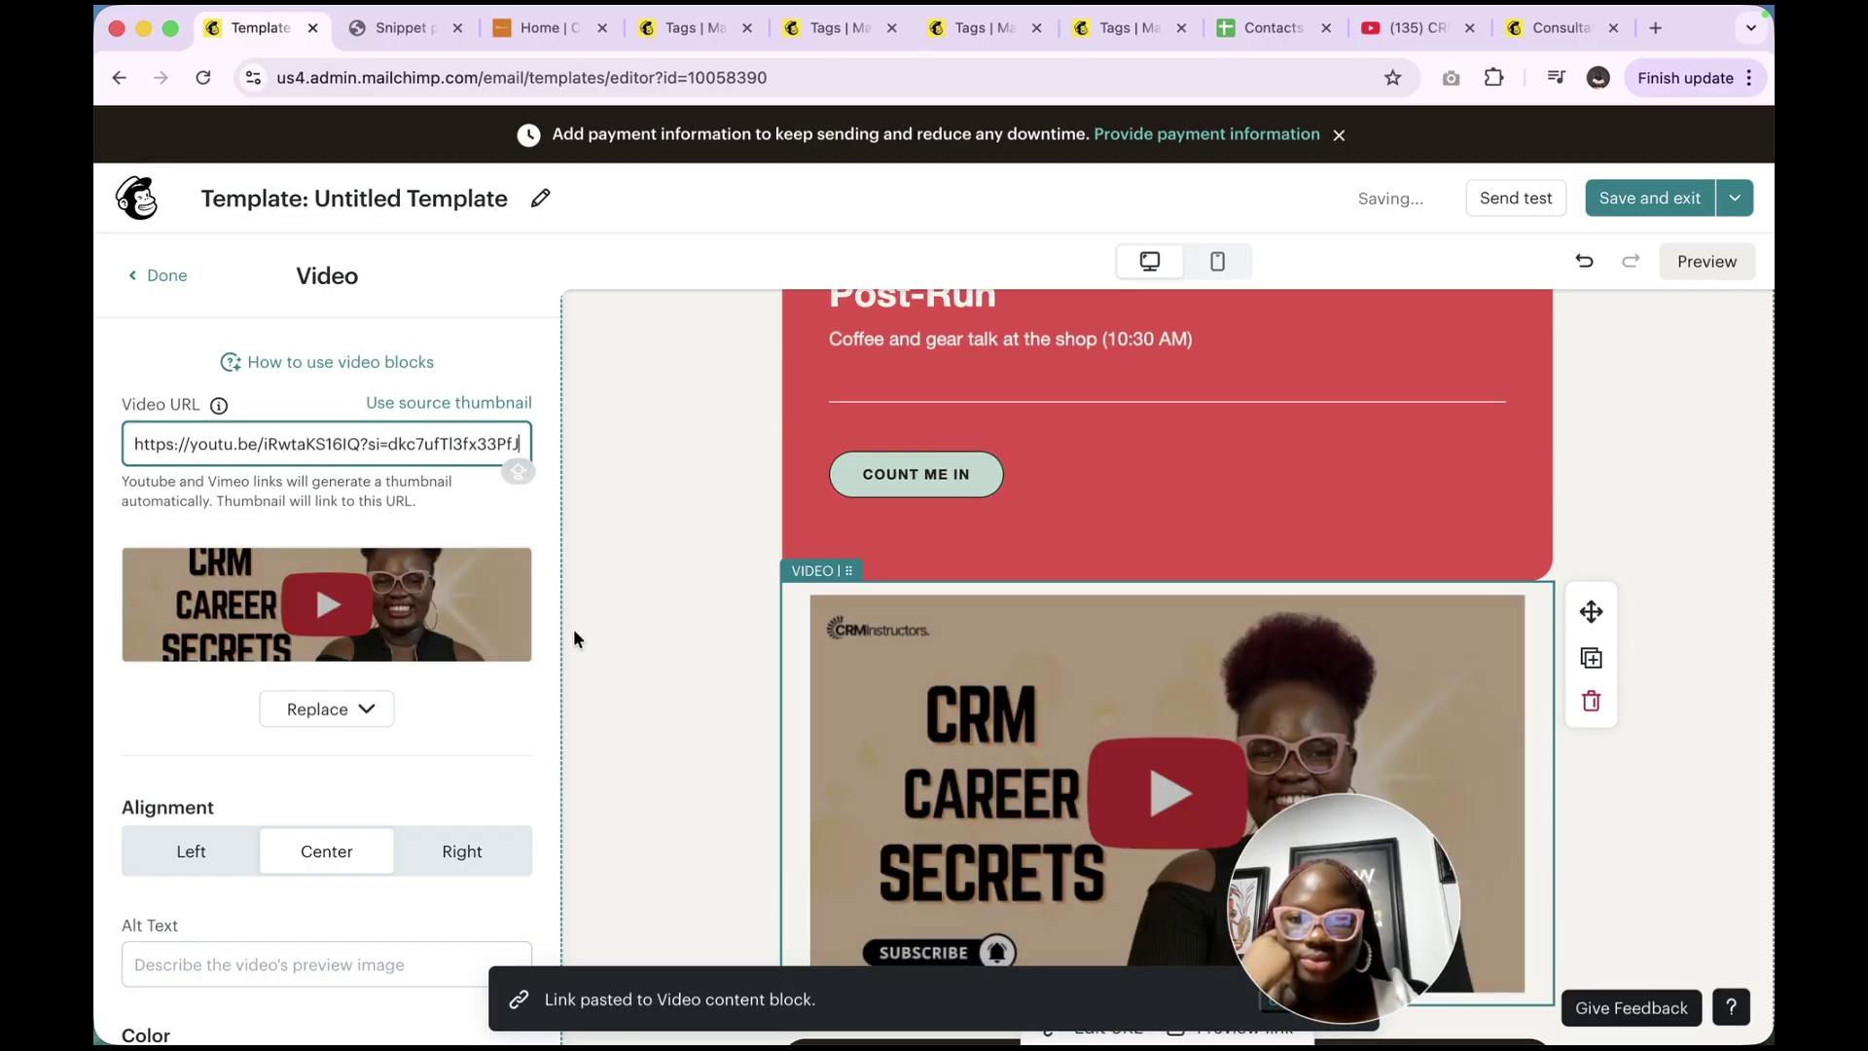
# Set the video block's alignment to Left
pyautogui.scroll(-2, 574, 628)
pyautogui.scroll(-5, 575, 629)
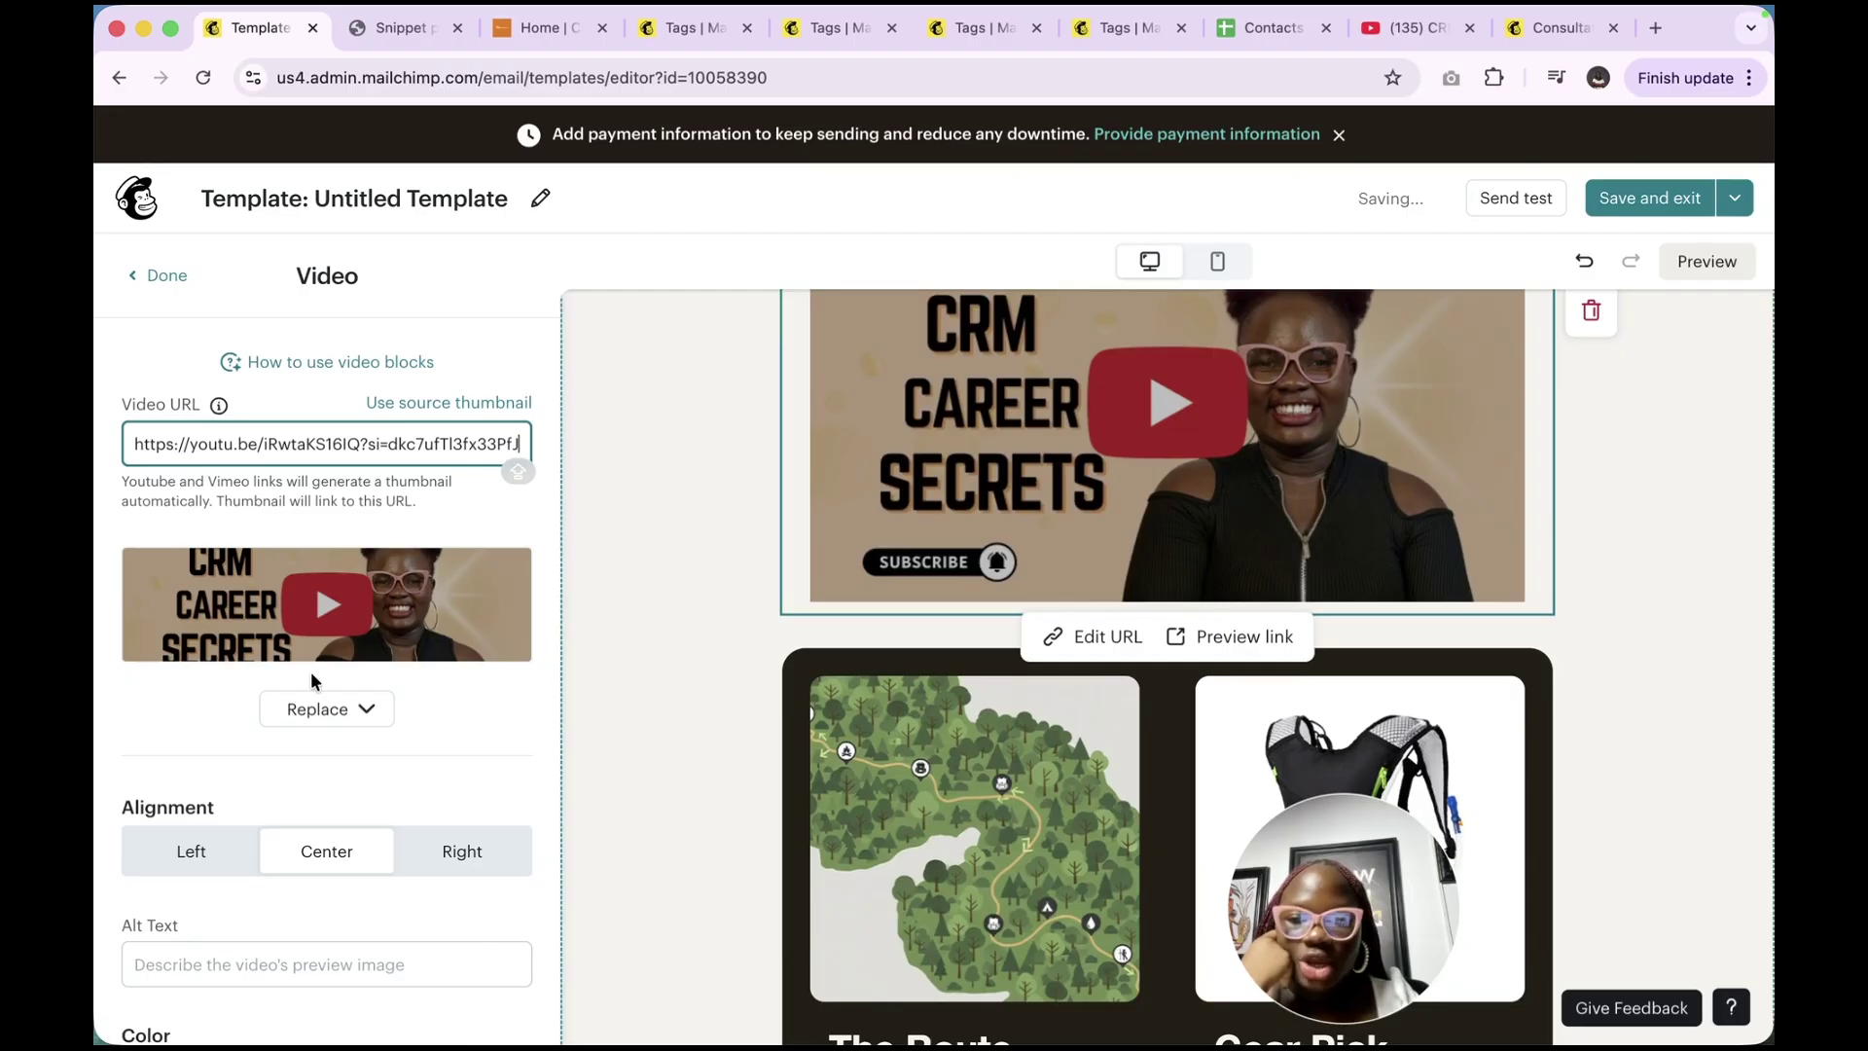
pyautogui.scroll(-5, 312, 675)
pyautogui.click(193, 439)
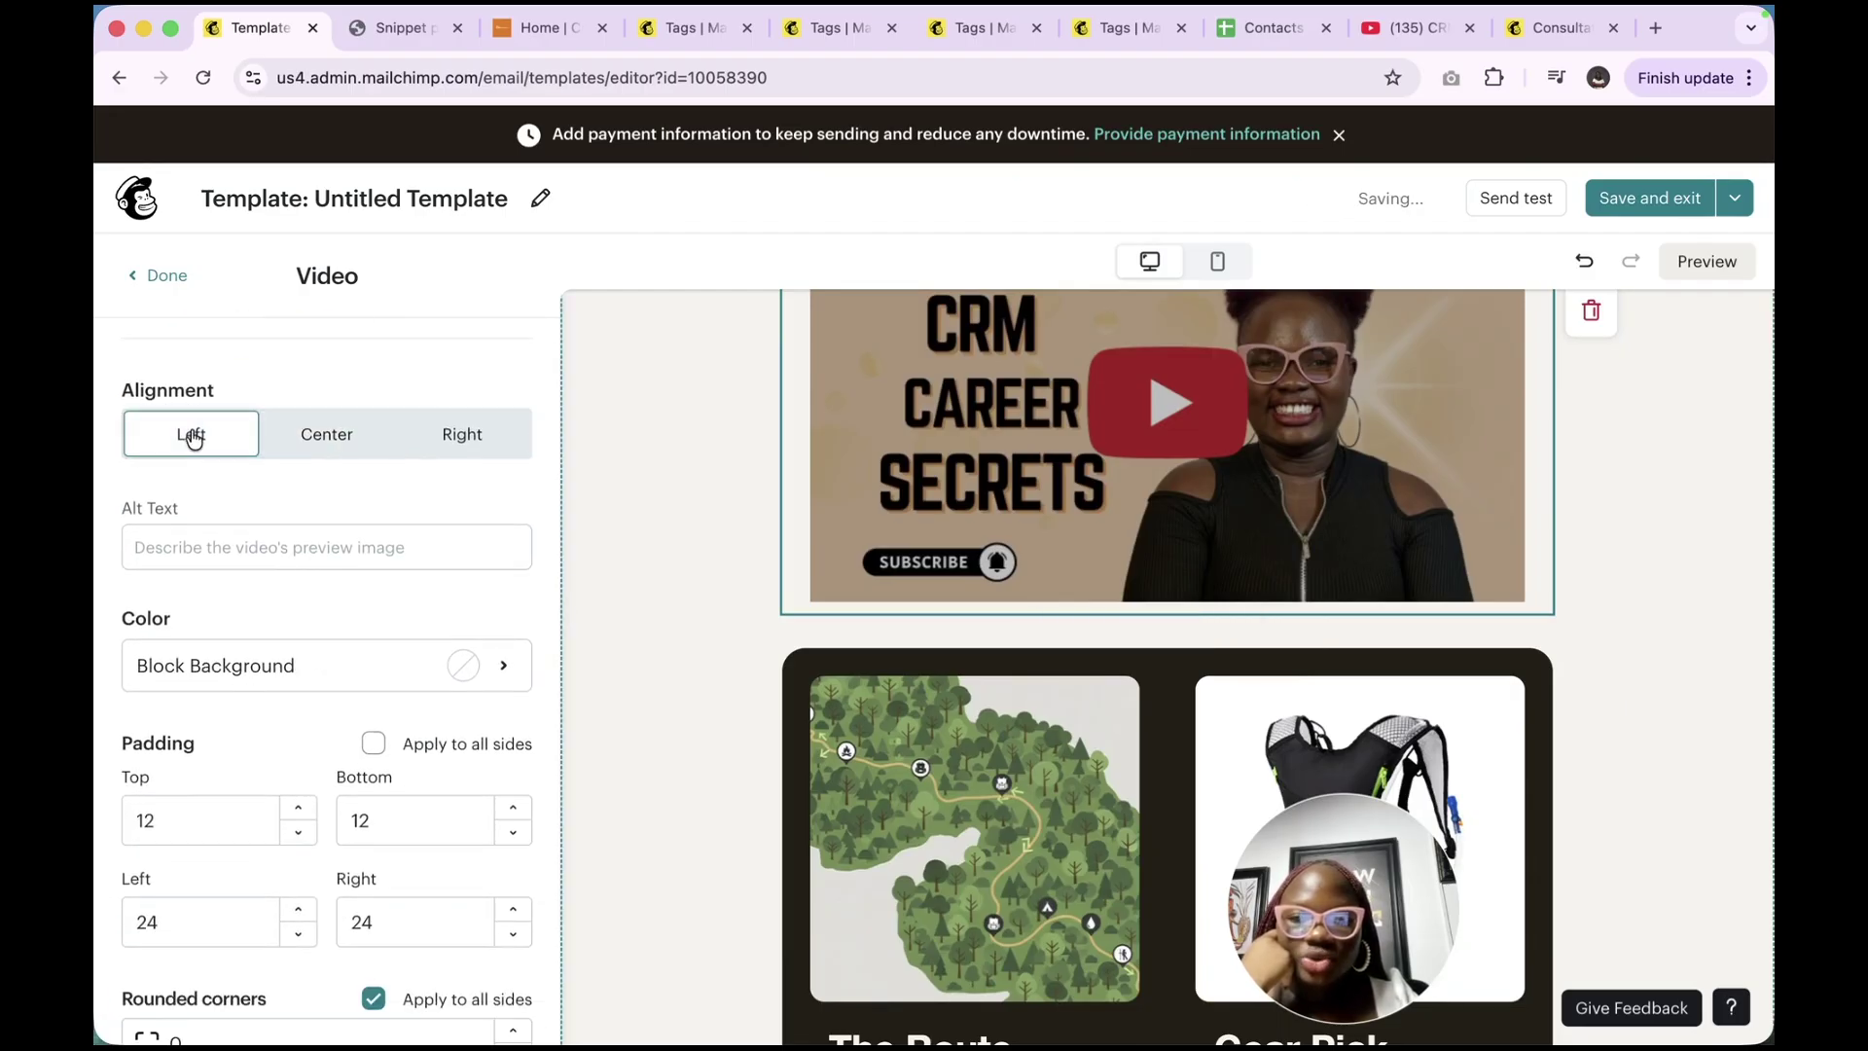
pyautogui.scroll(5, 308, 626)
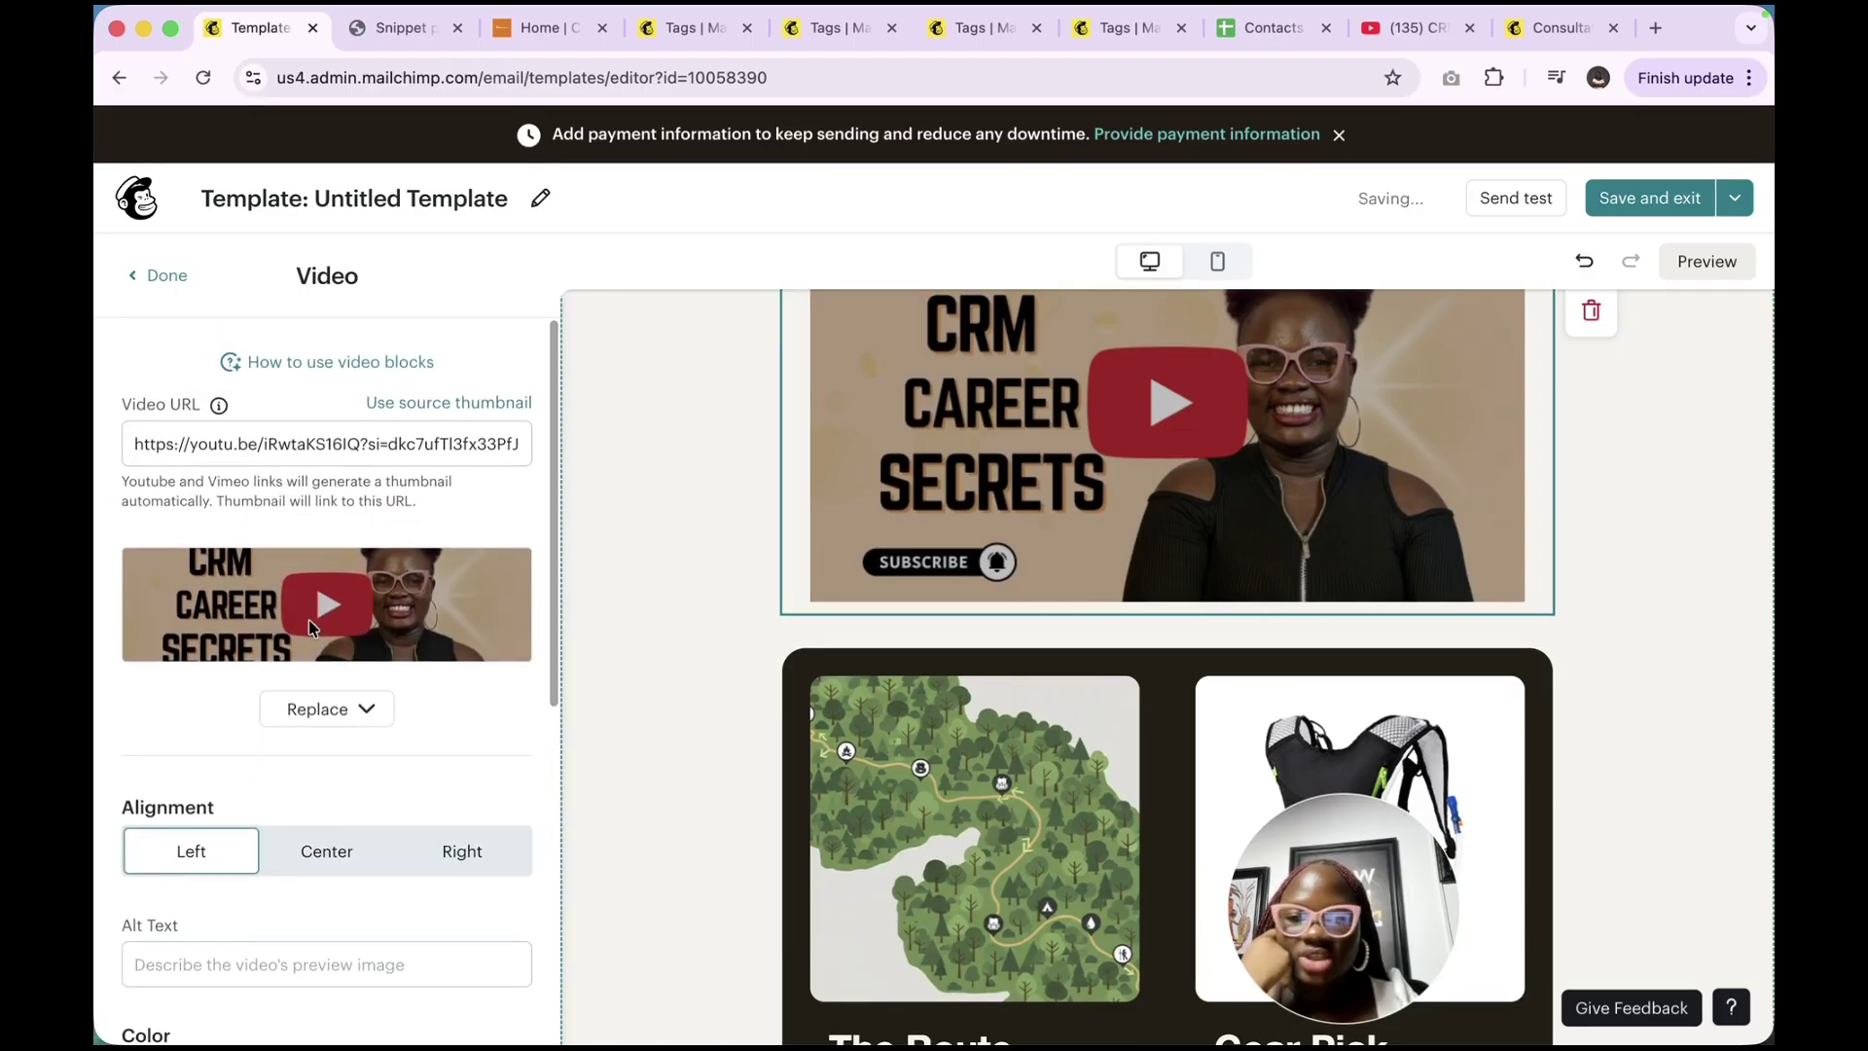
# Set the video block's background colour to red #C03434 and finish editing the block
pyautogui.scroll(-7, 318, 741)
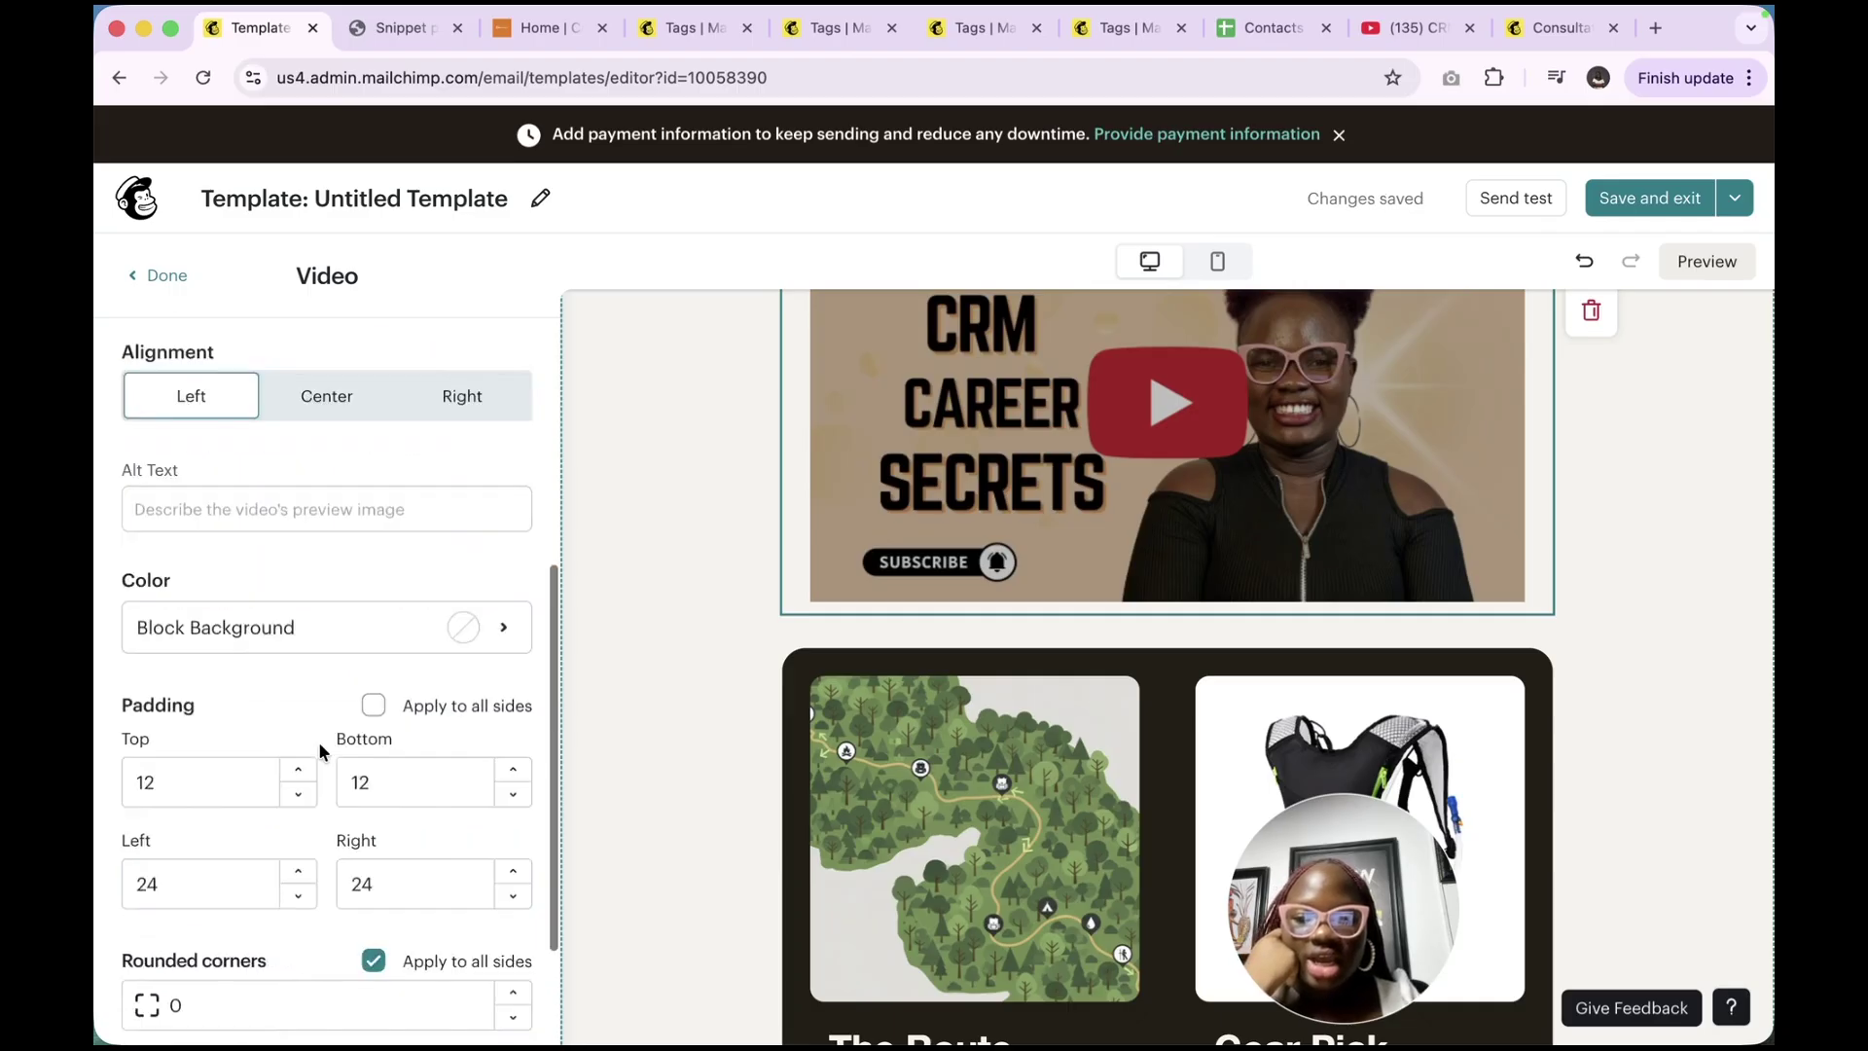
pyautogui.scroll(3, 302, 710)
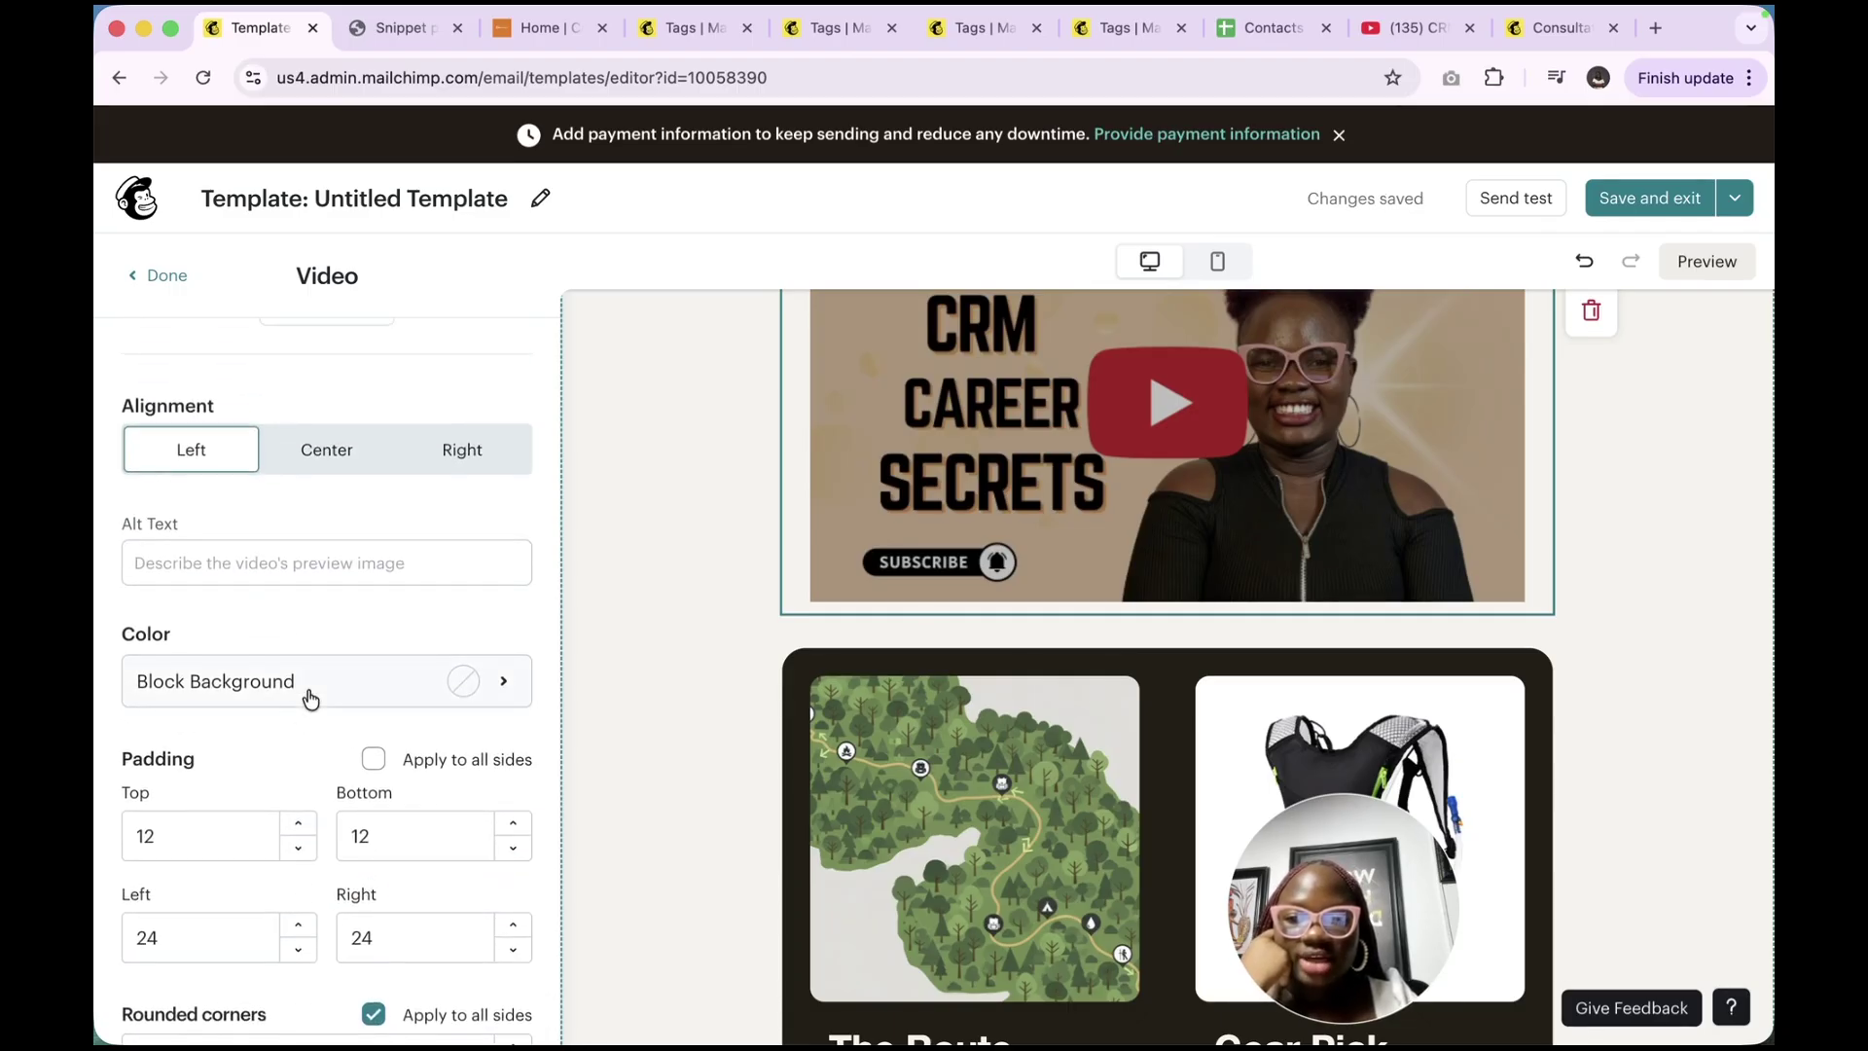
pyautogui.click(309, 697)
pyautogui.click(644, 604)
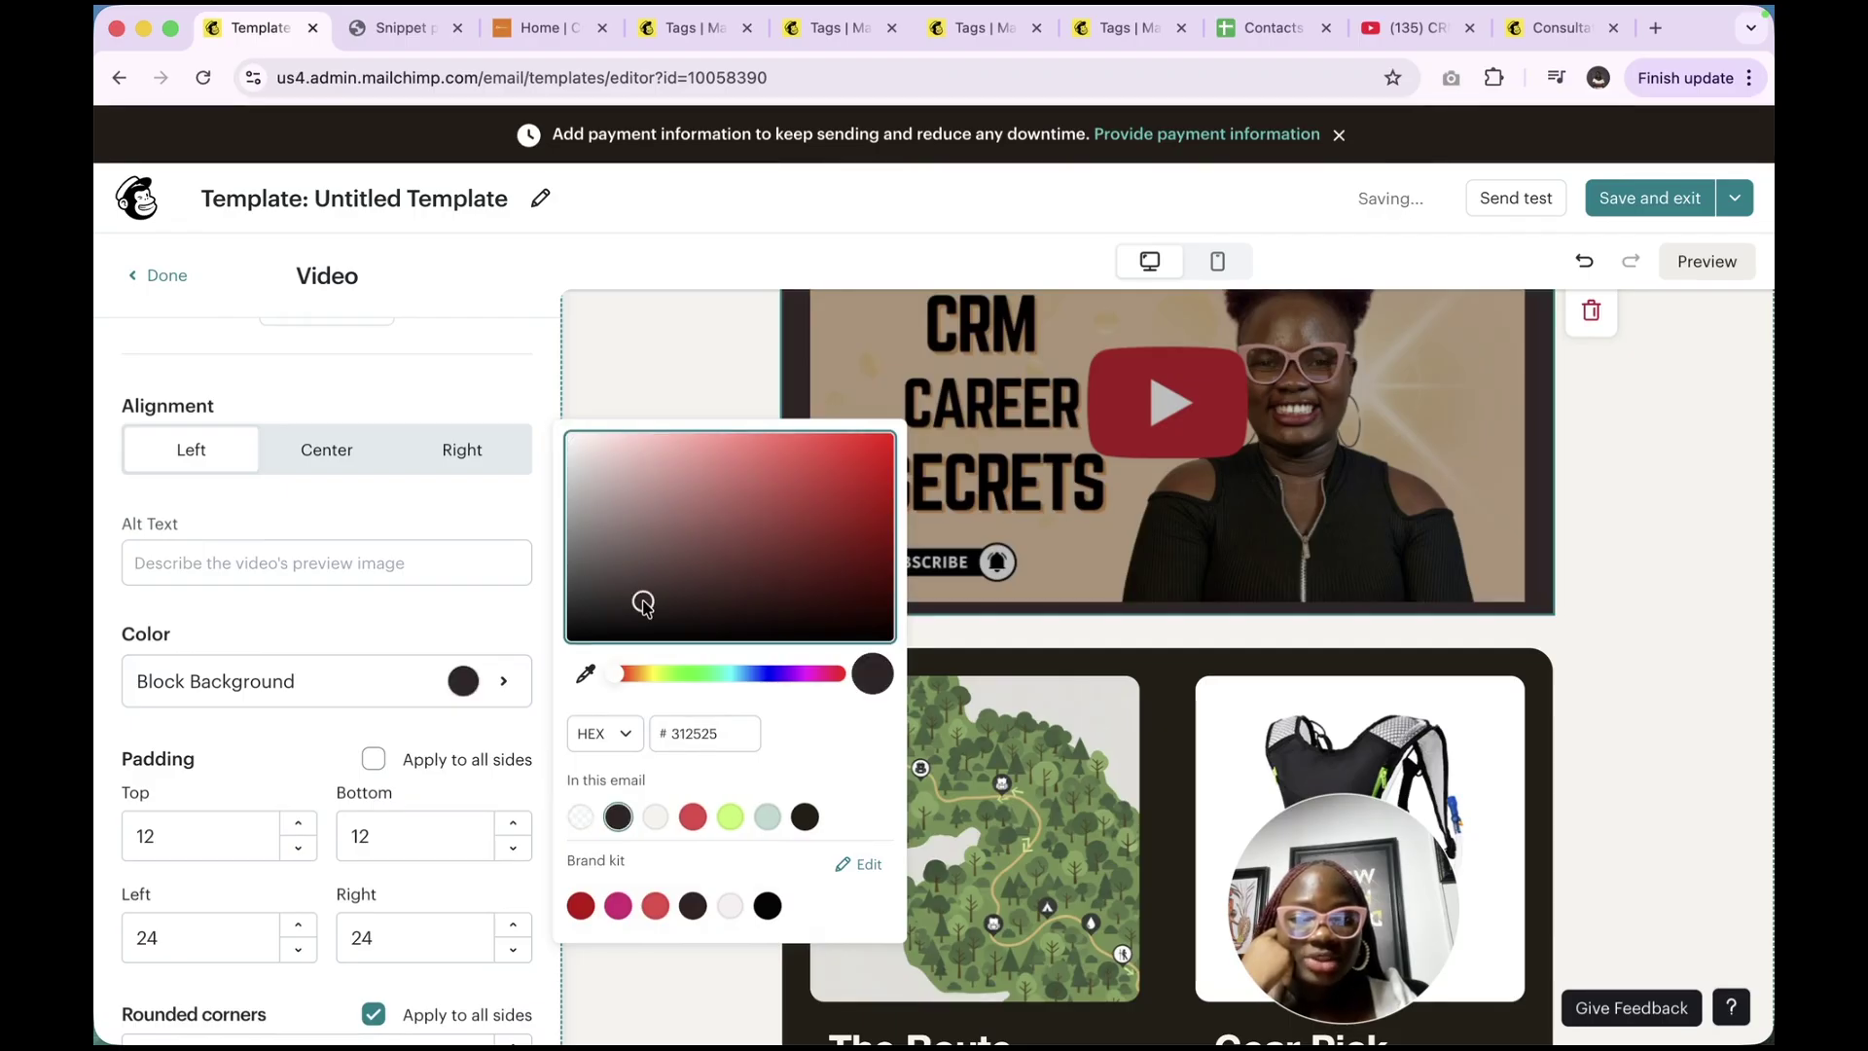
pyautogui.click(772, 501)
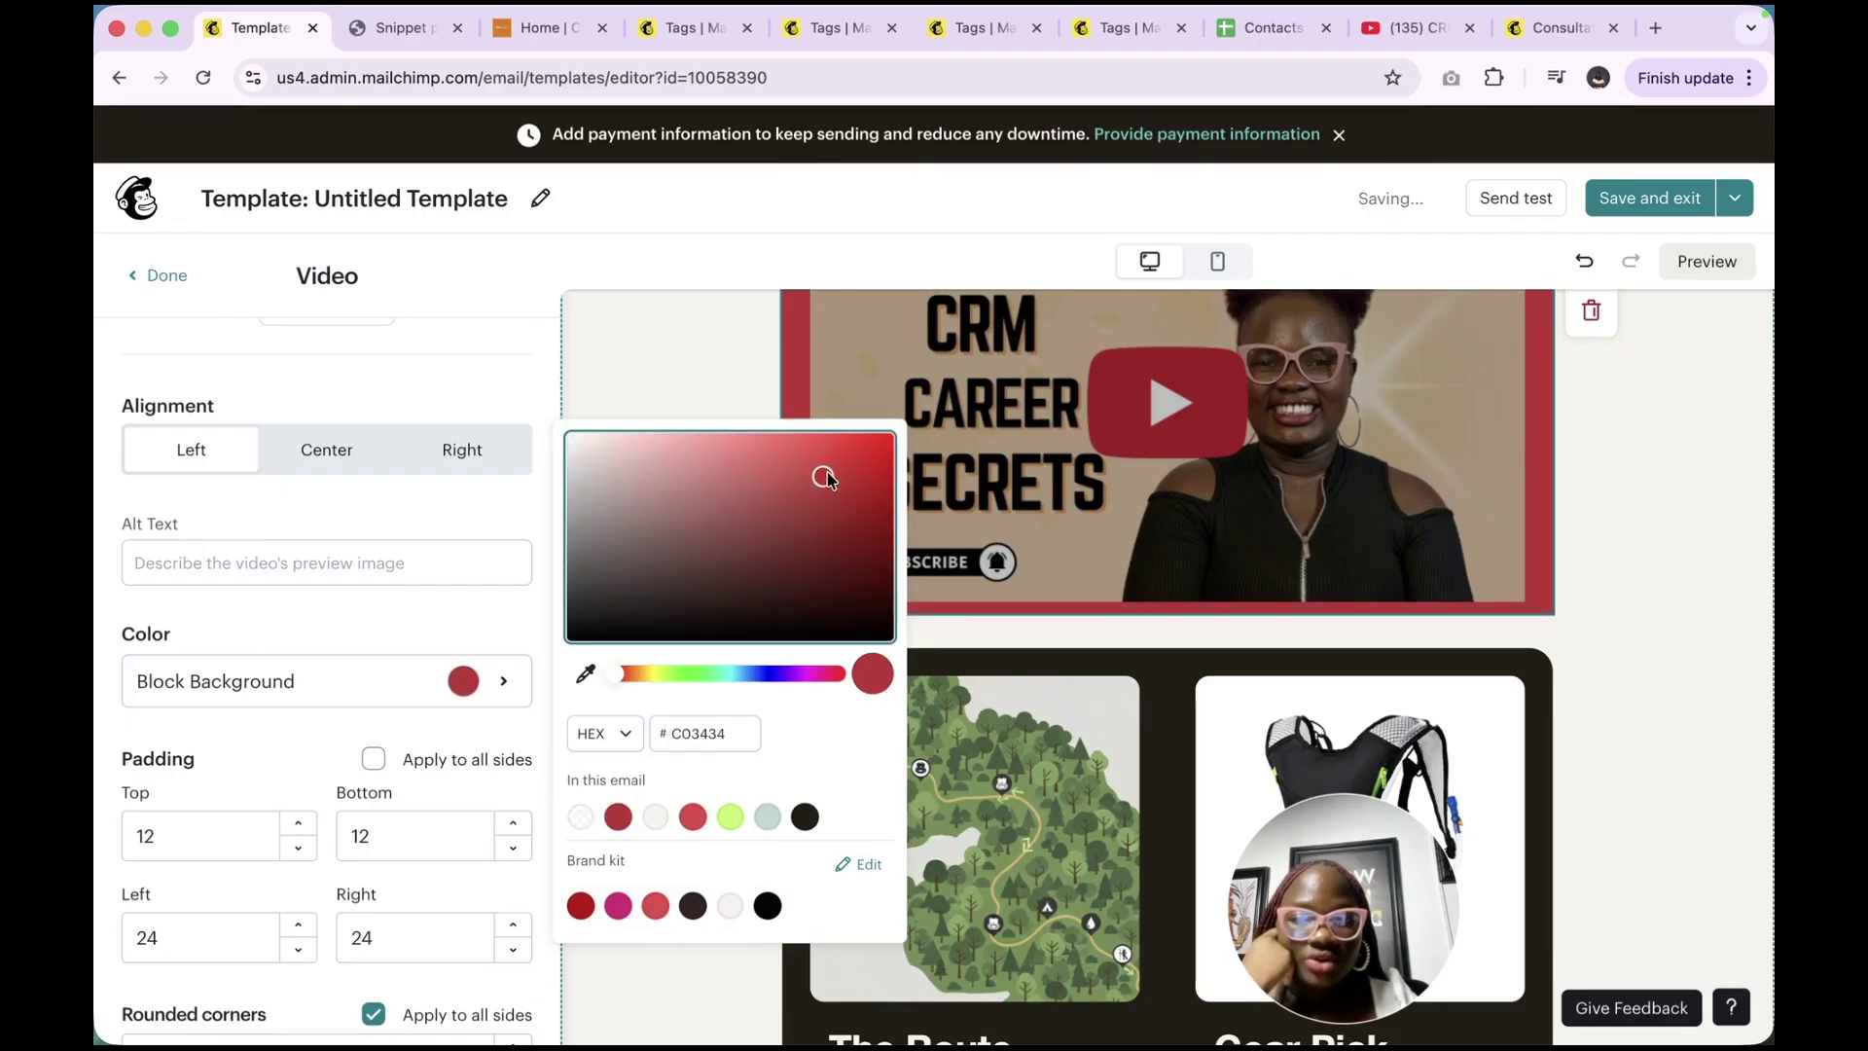
pyautogui.click(657, 395)
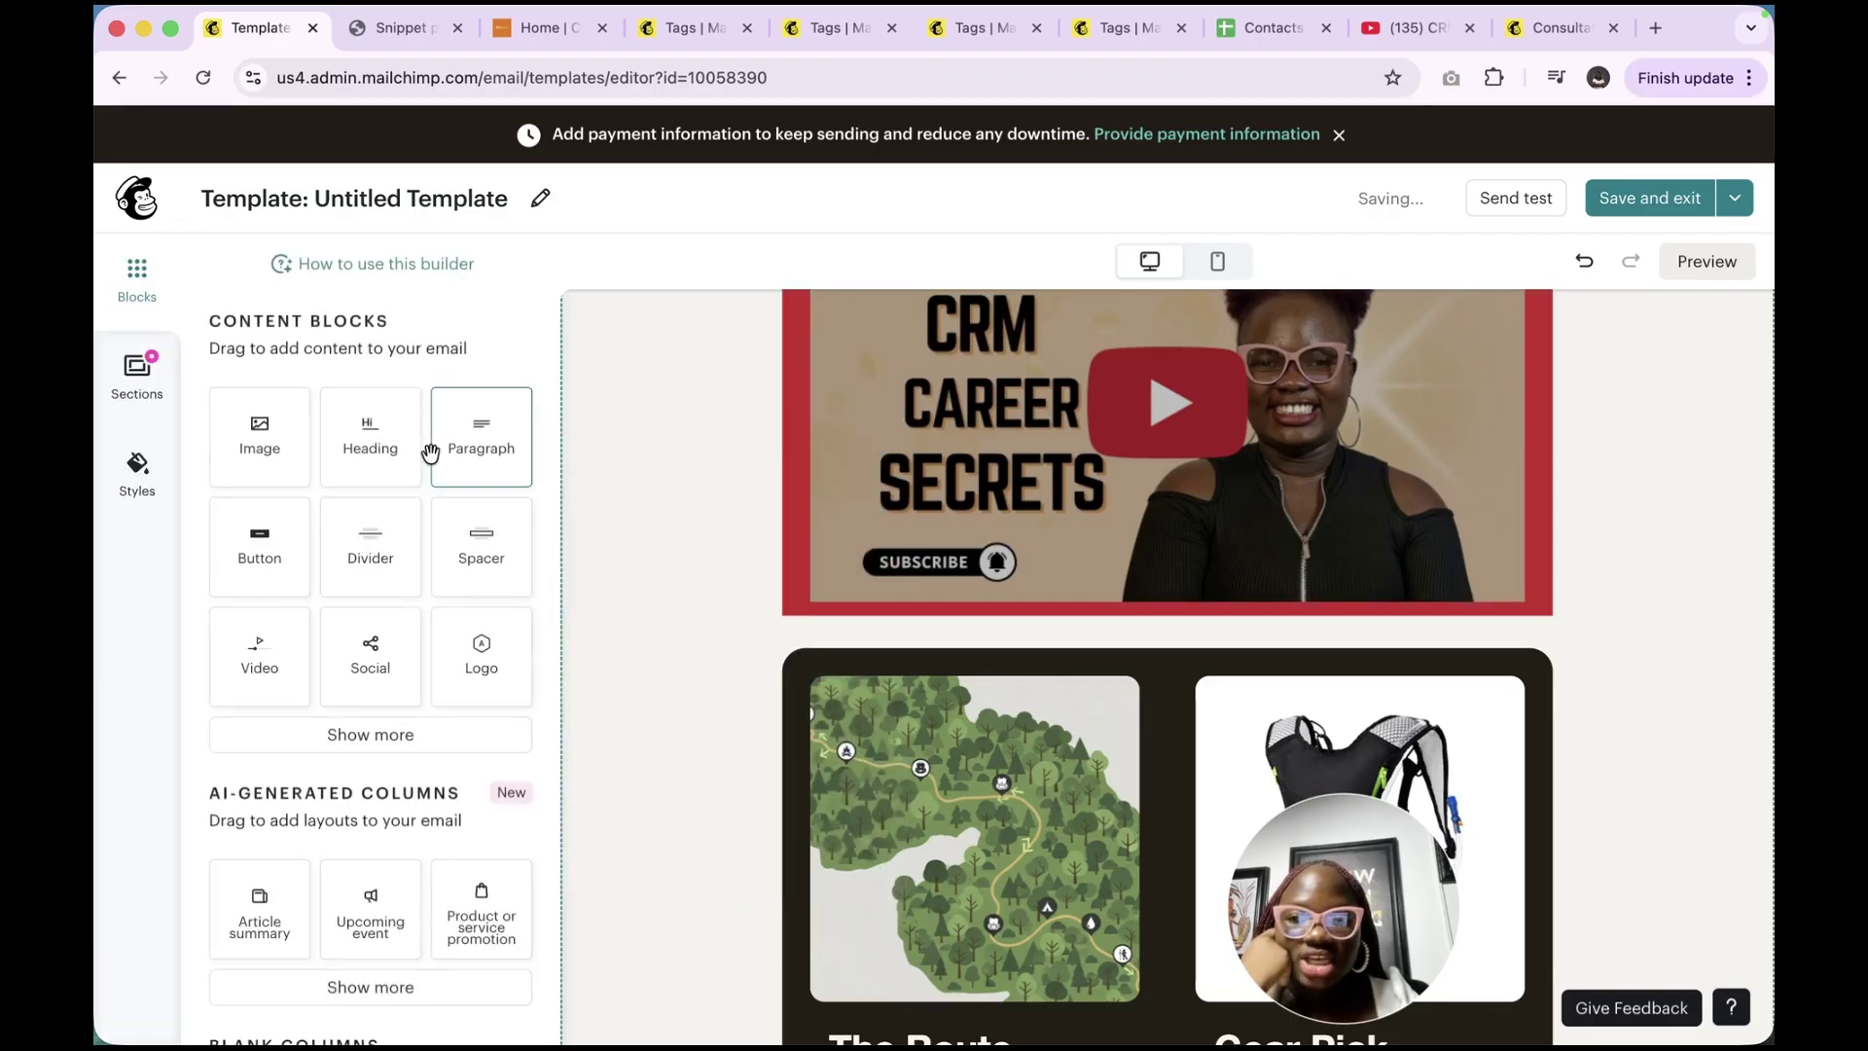
# Insert a logo block at the top of the header section, above the Upcoming Run text
pyautogui.moveTo(380, 674); pyautogui.dragTo(892, 913)
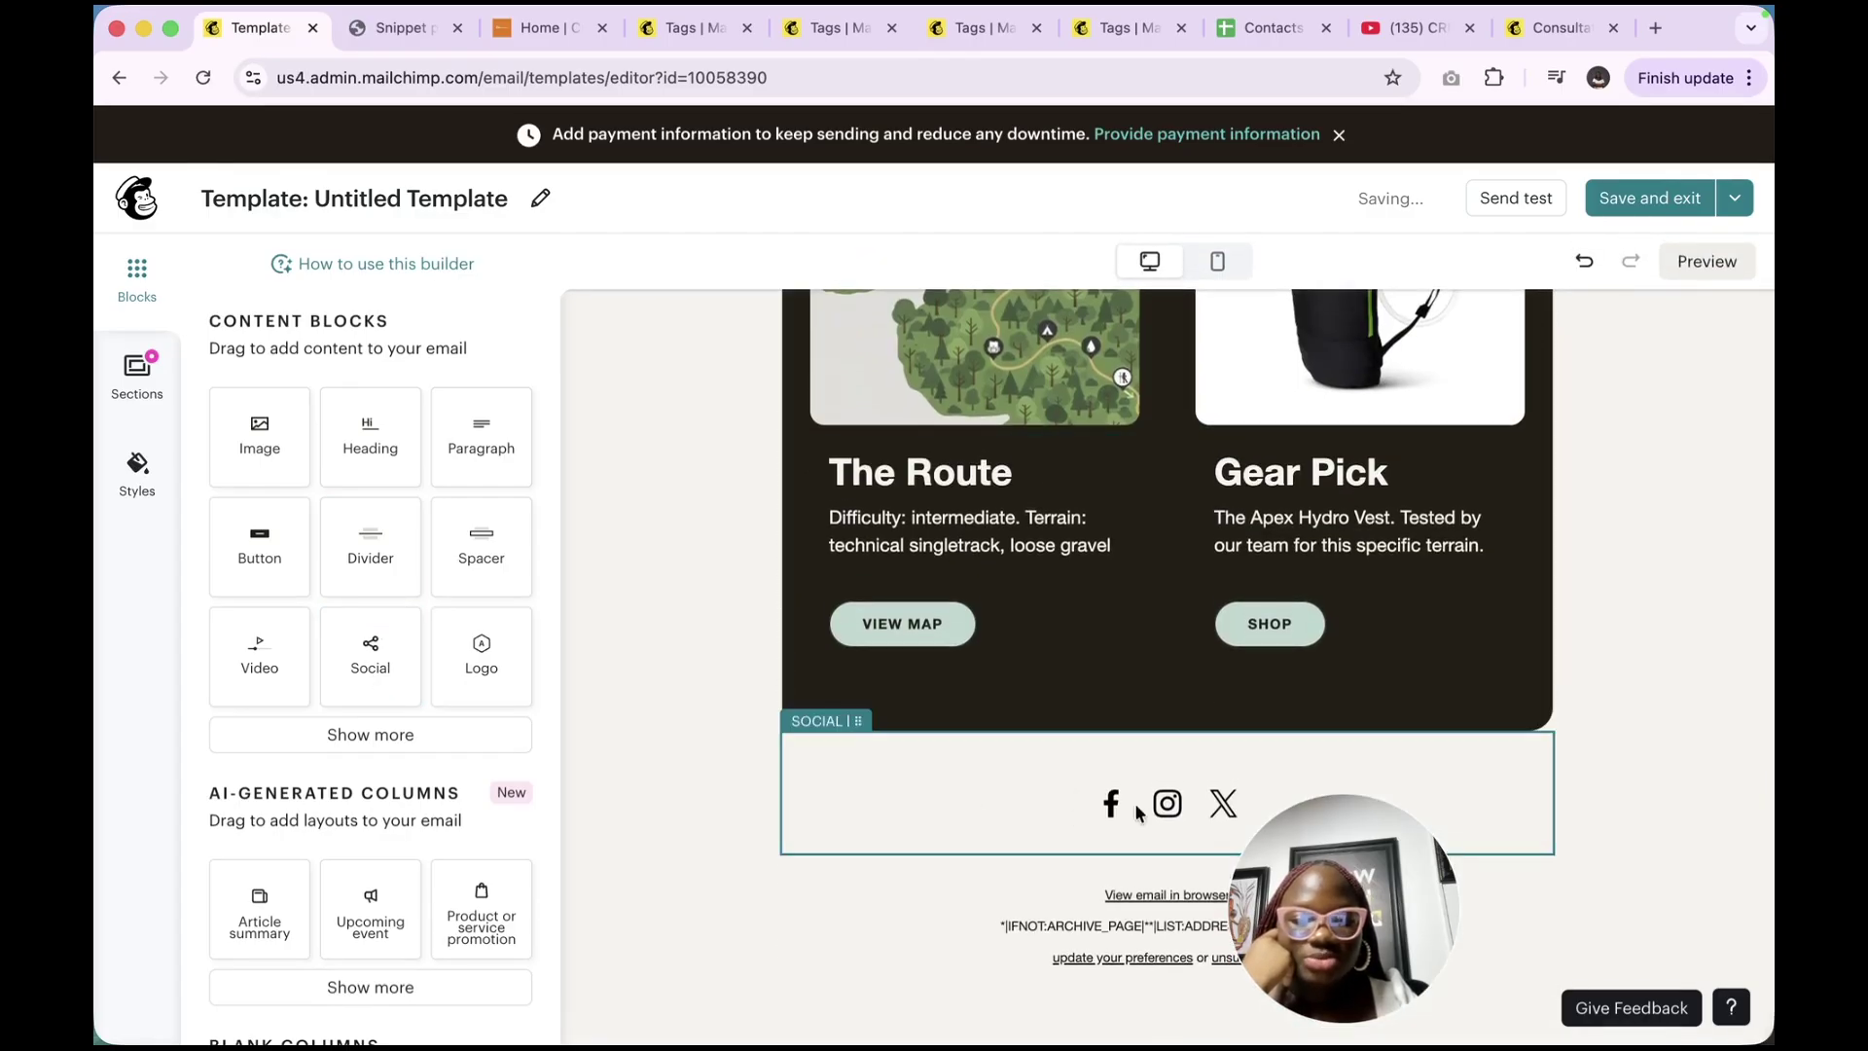
pyautogui.scroll(20, 581, 633)
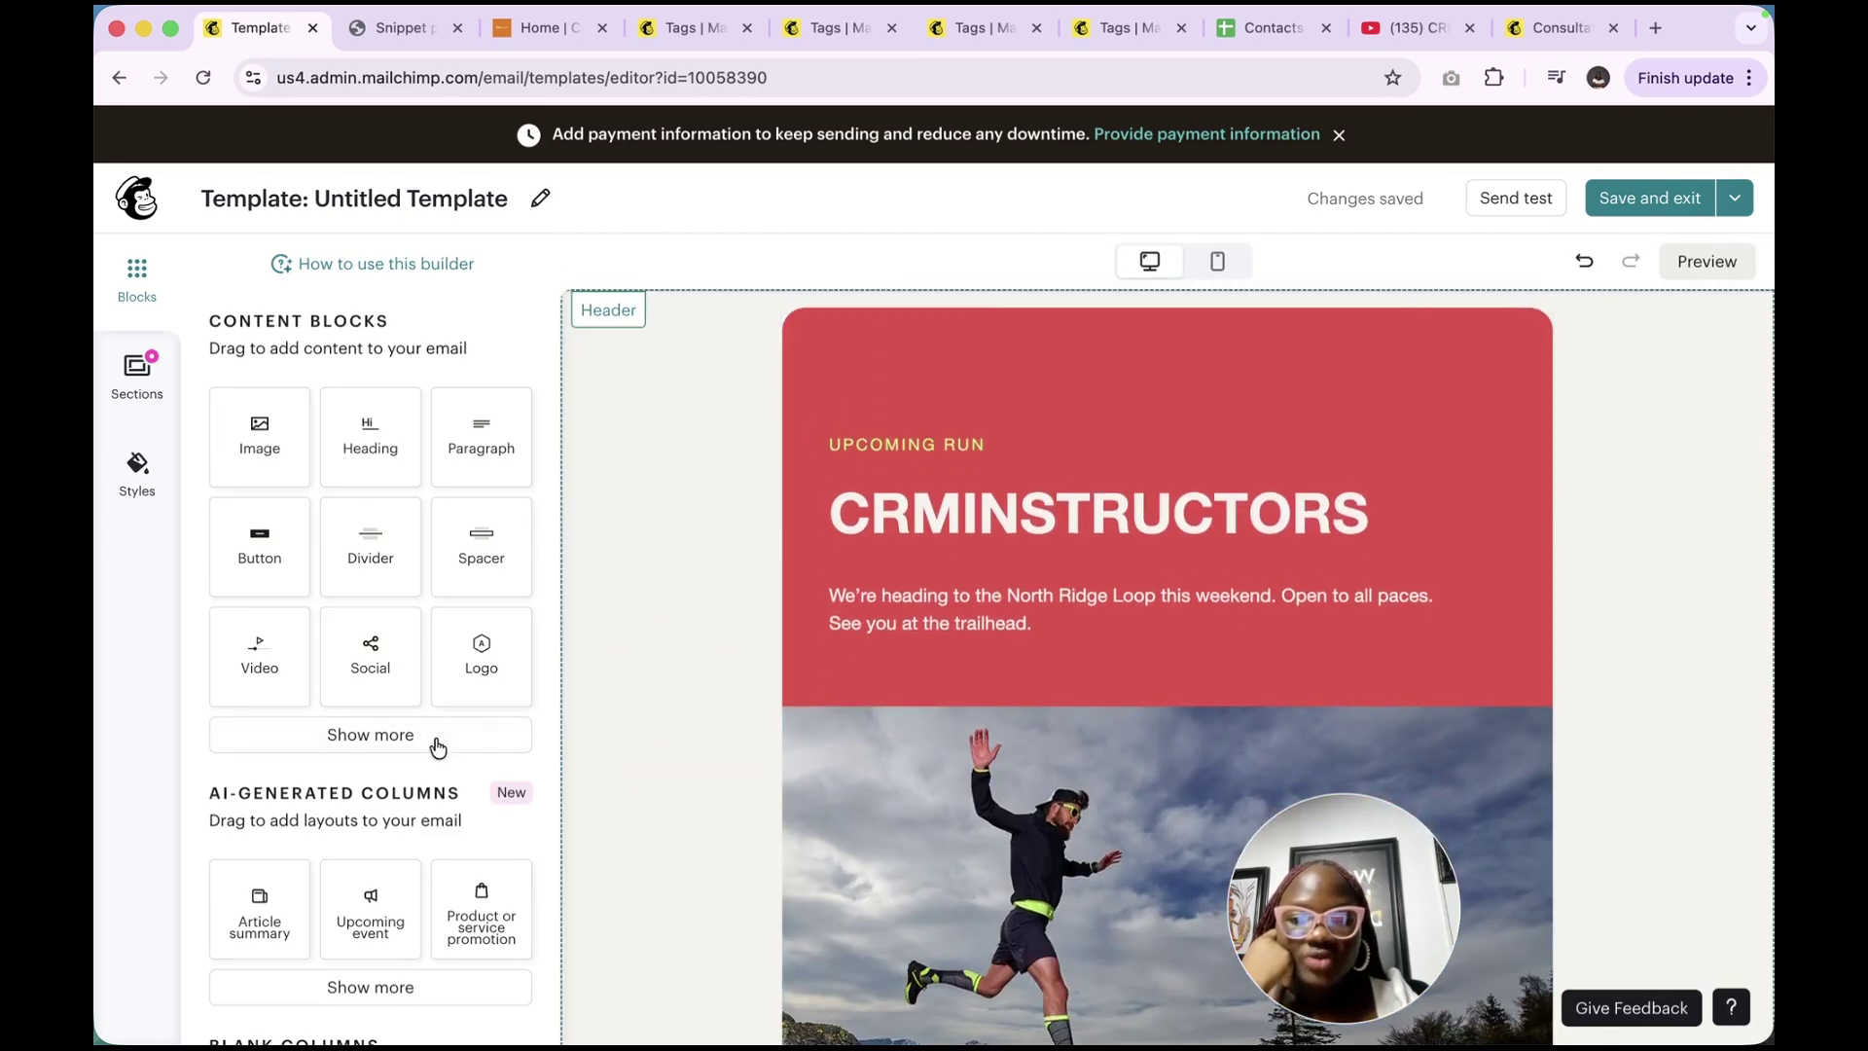
pyautogui.moveTo(487, 655); pyautogui.dragTo(1036, 335)
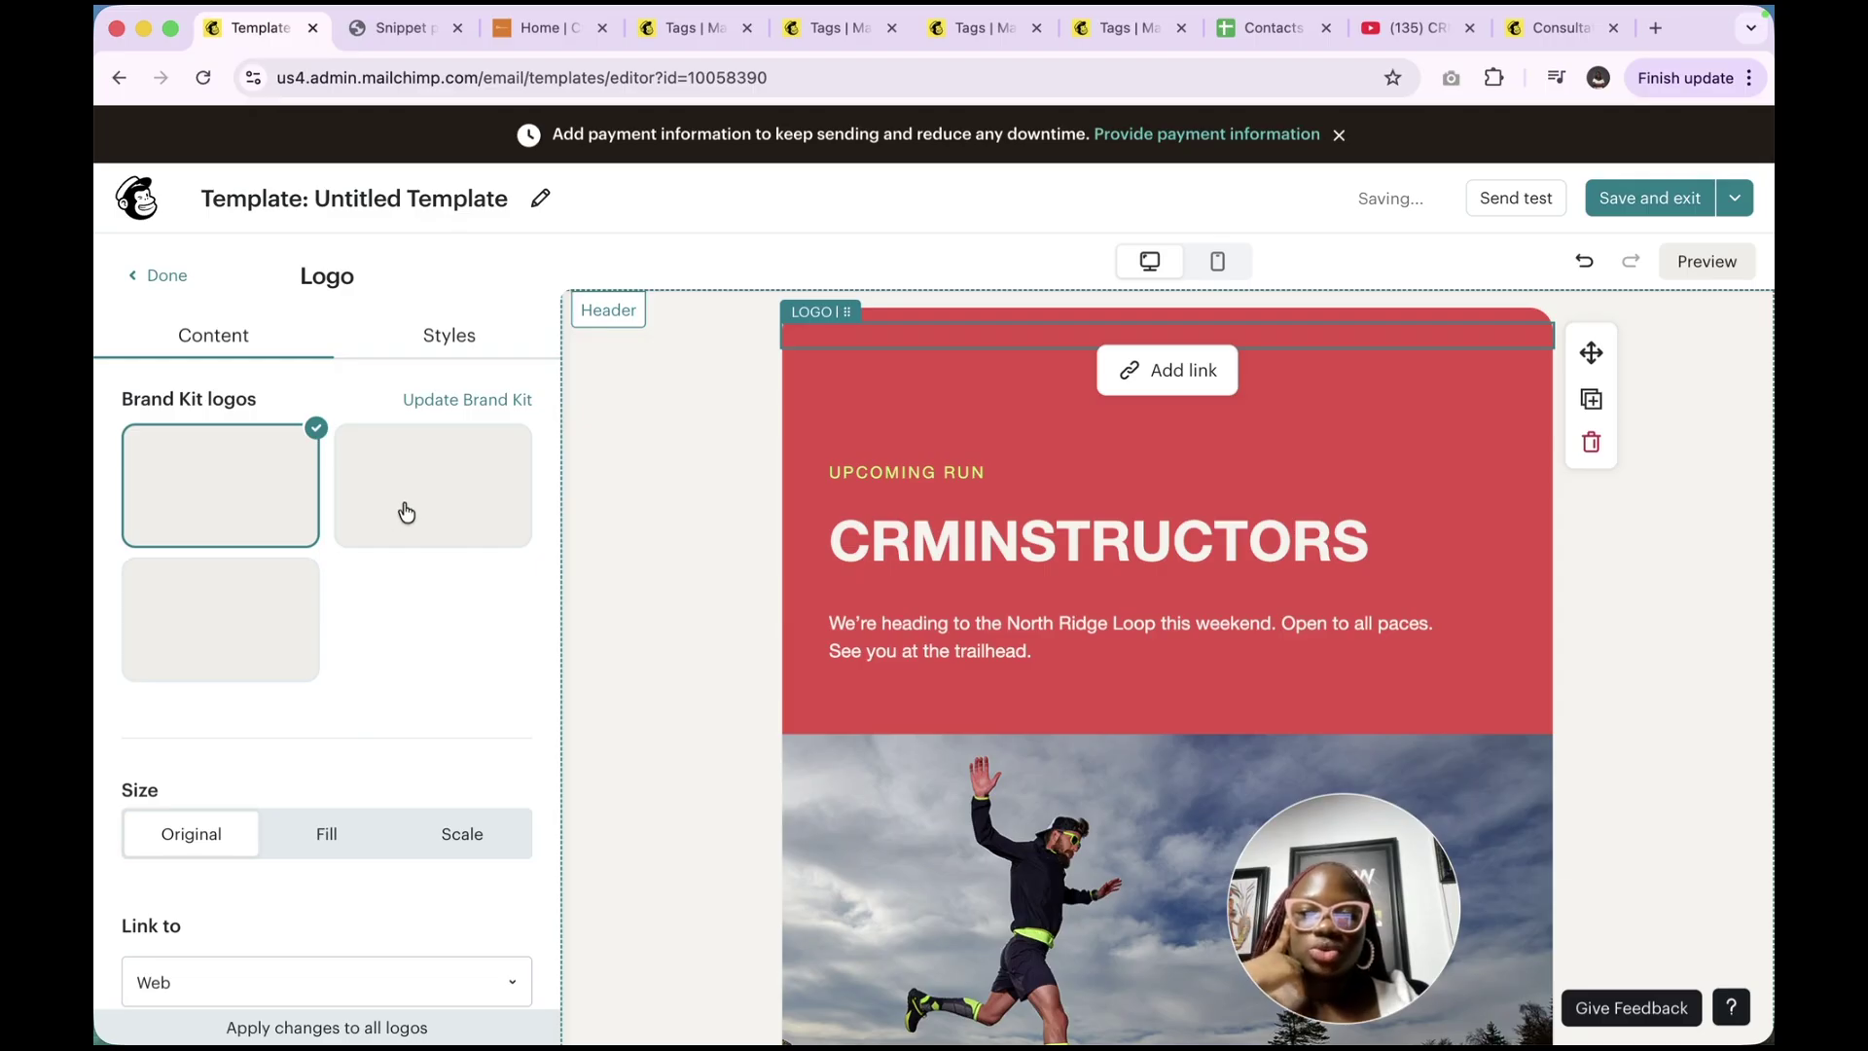
pyautogui.scroll(-2, 324, 644)
pyautogui.scroll(2, 324, 640)
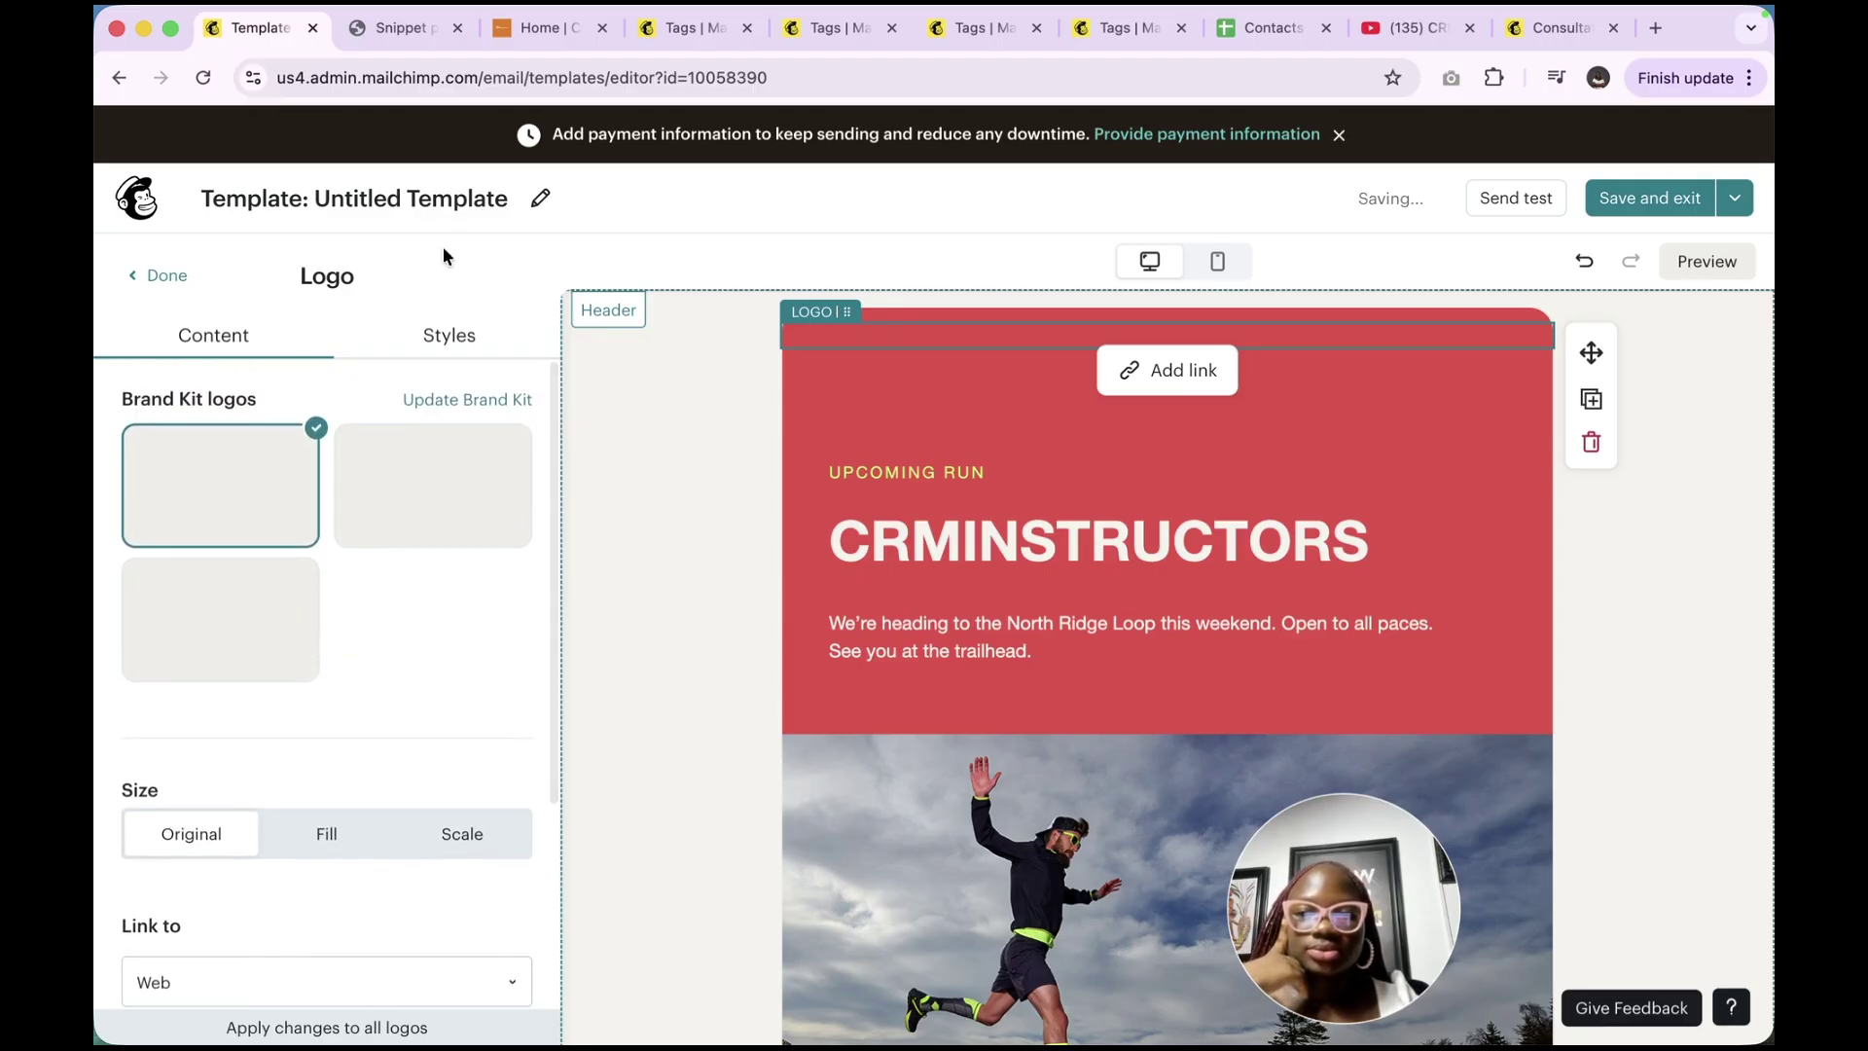
# Set the logo block's size to Fill, leave its web link empty, and finish editing the block
pyautogui.click(323, 836)
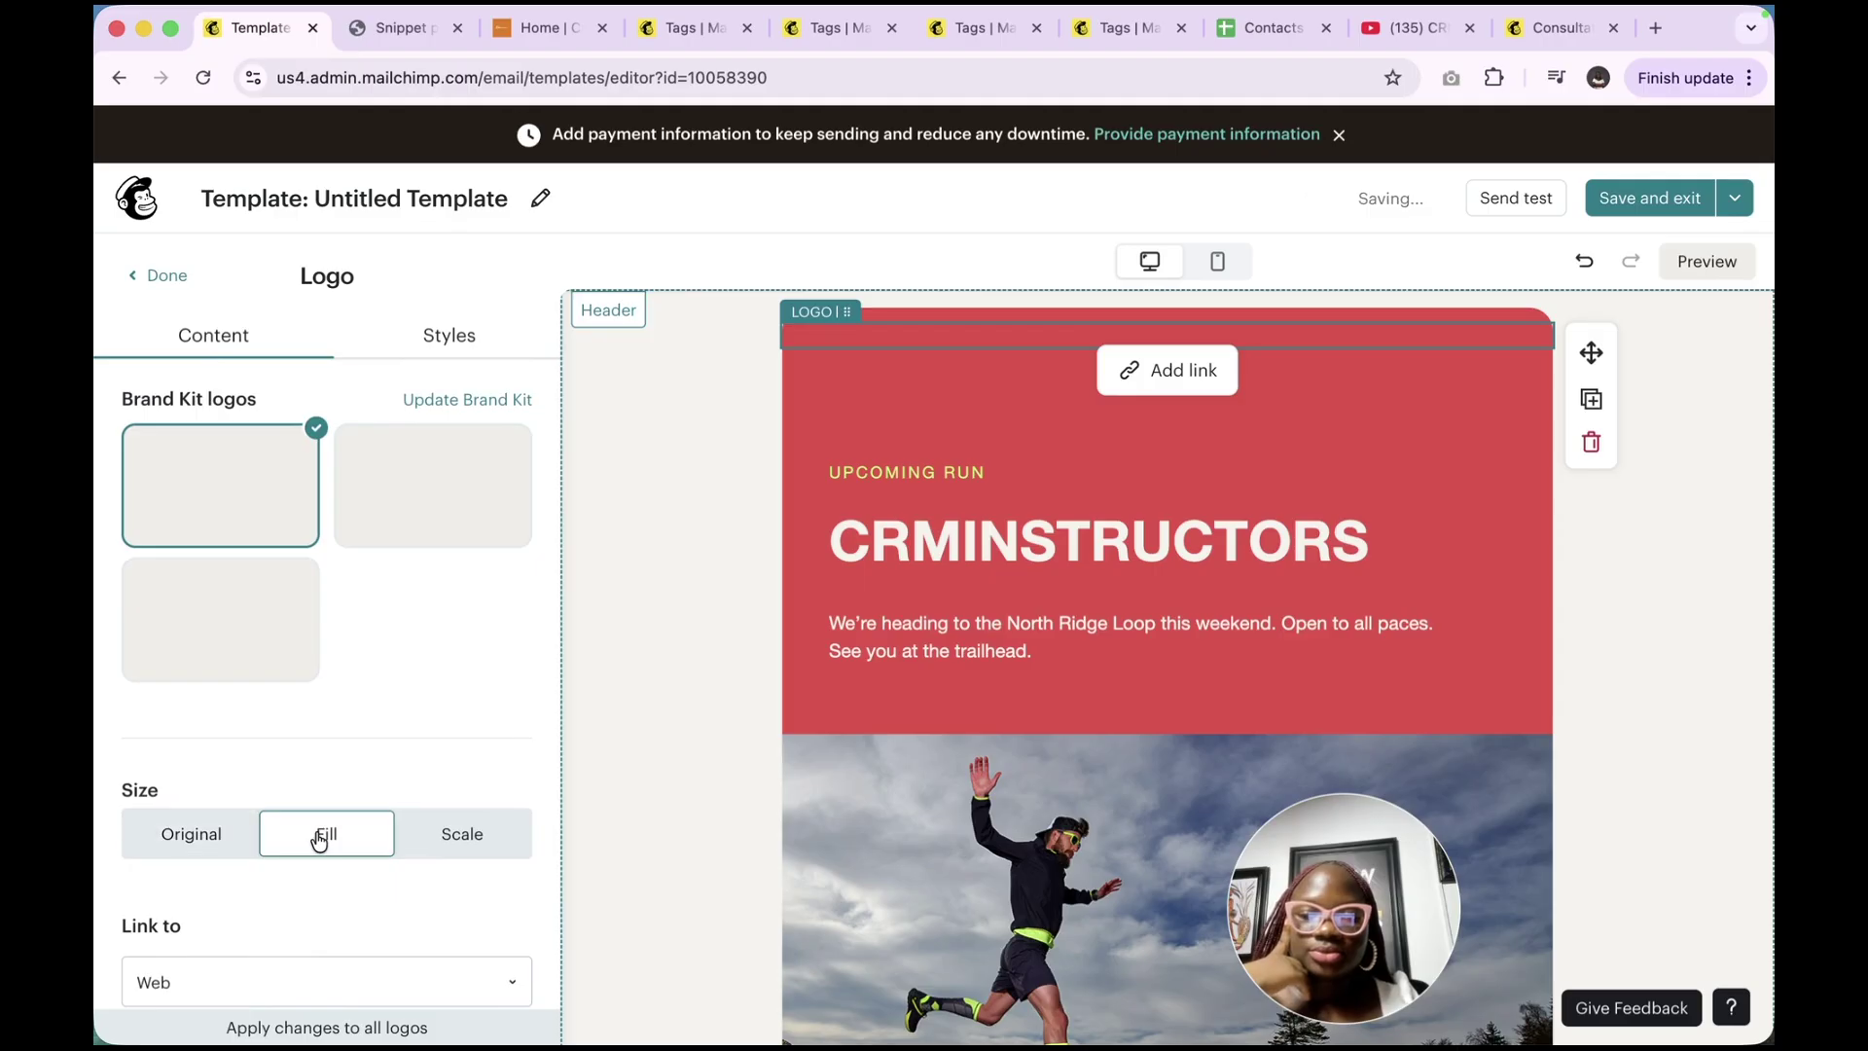
pyautogui.scroll(-3, 311, 693)
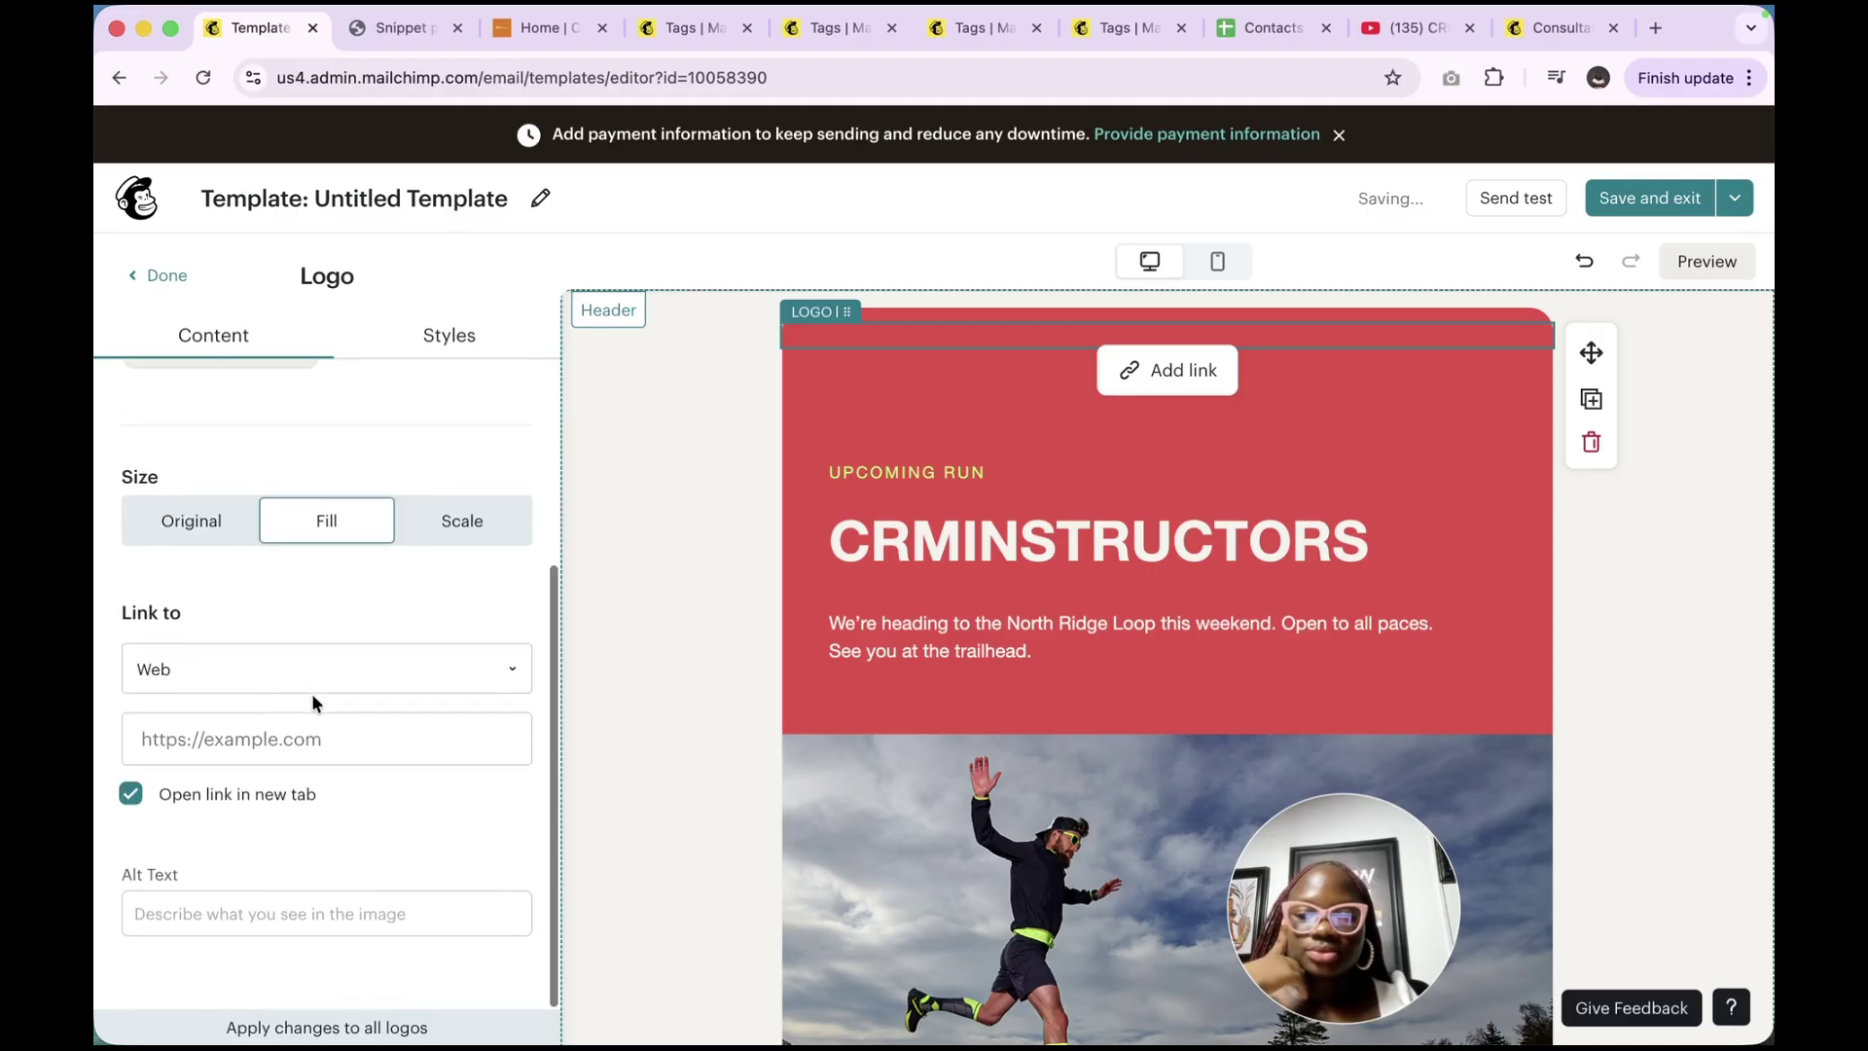
pyautogui.click(272, 764)
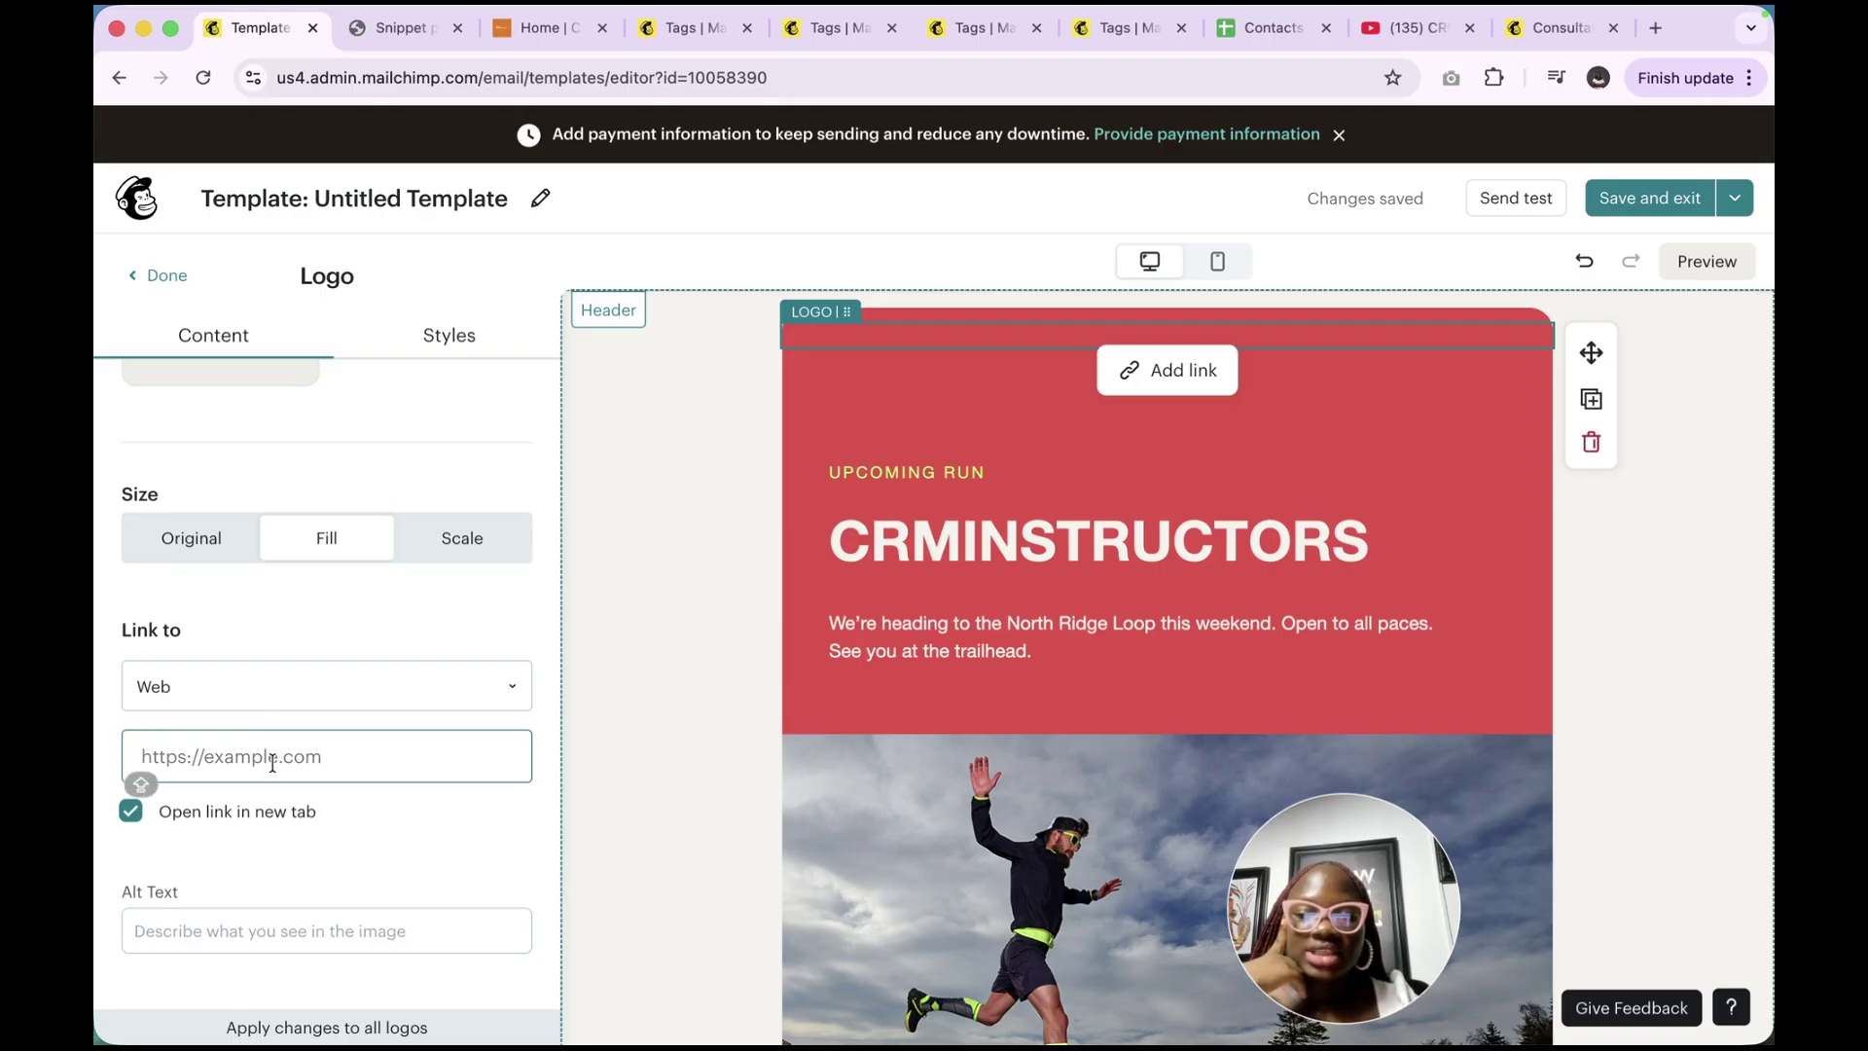
pyautogui.scroll(3, 273, 762)
pyautogui.click(287, 544)
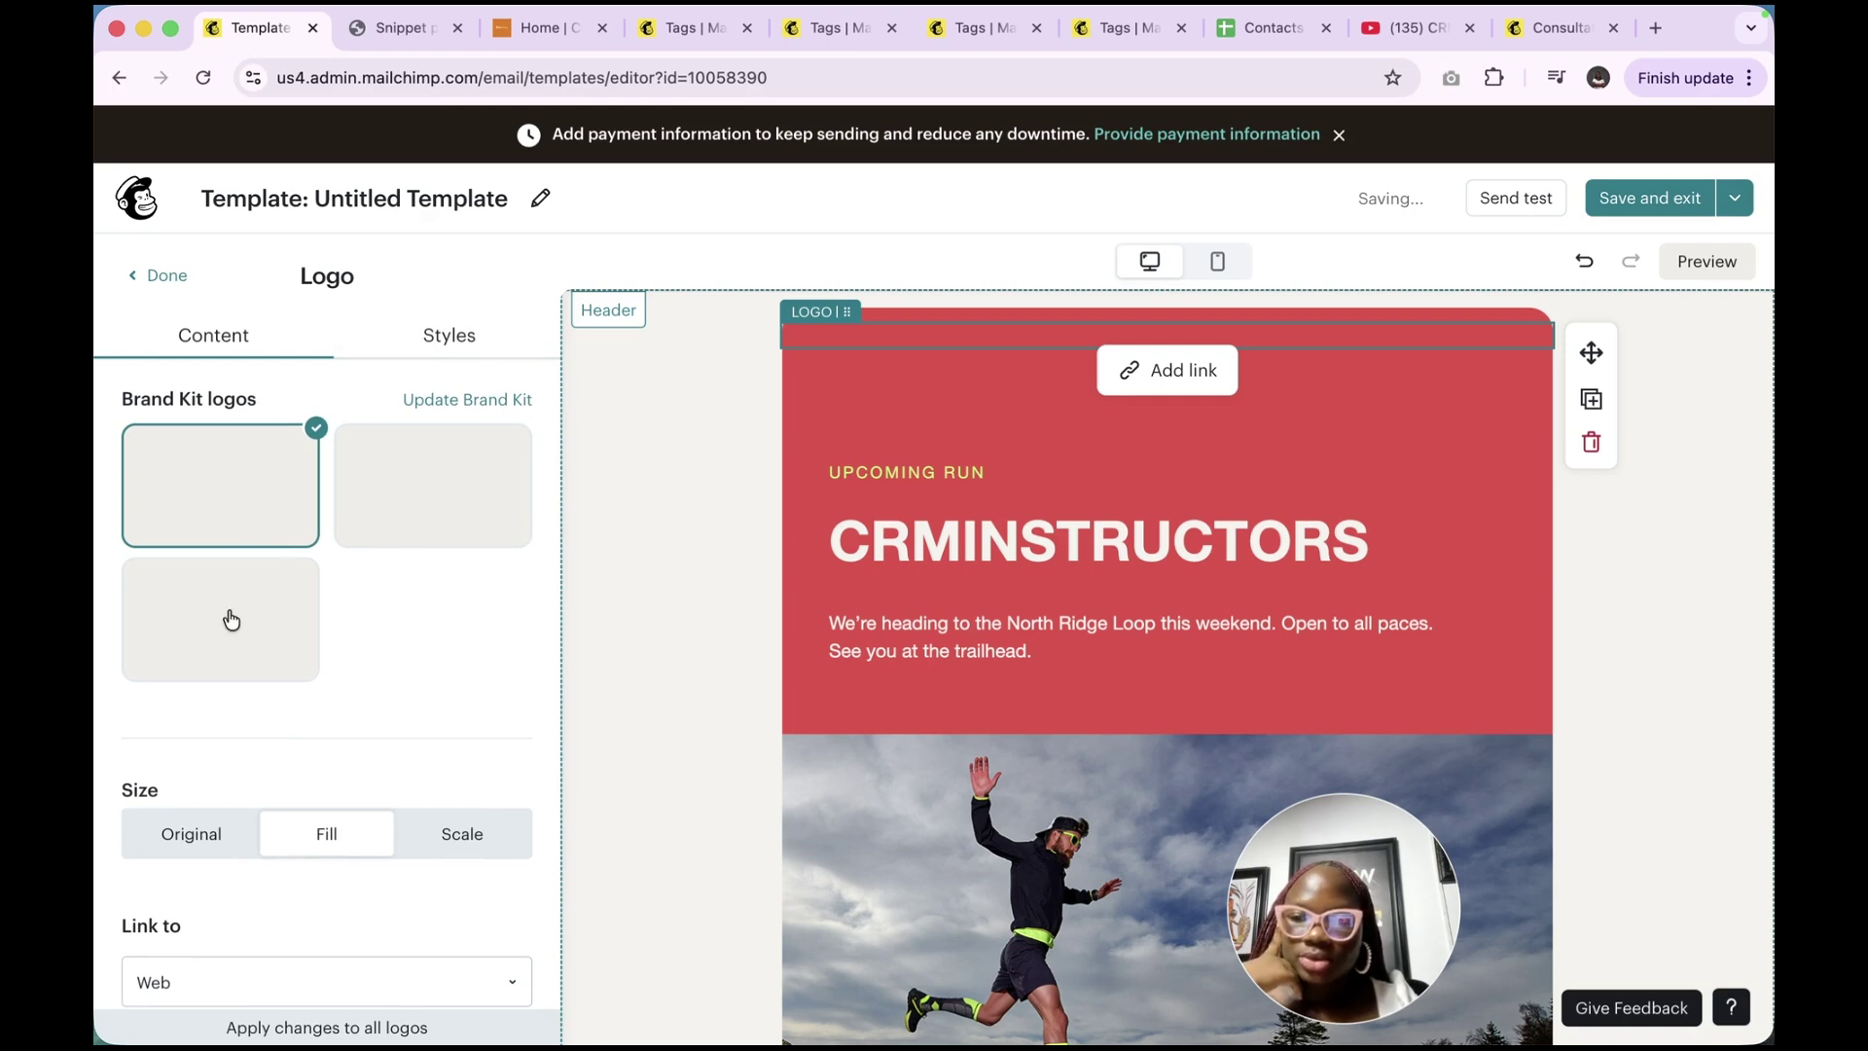
pyautogui.click(159, 275)
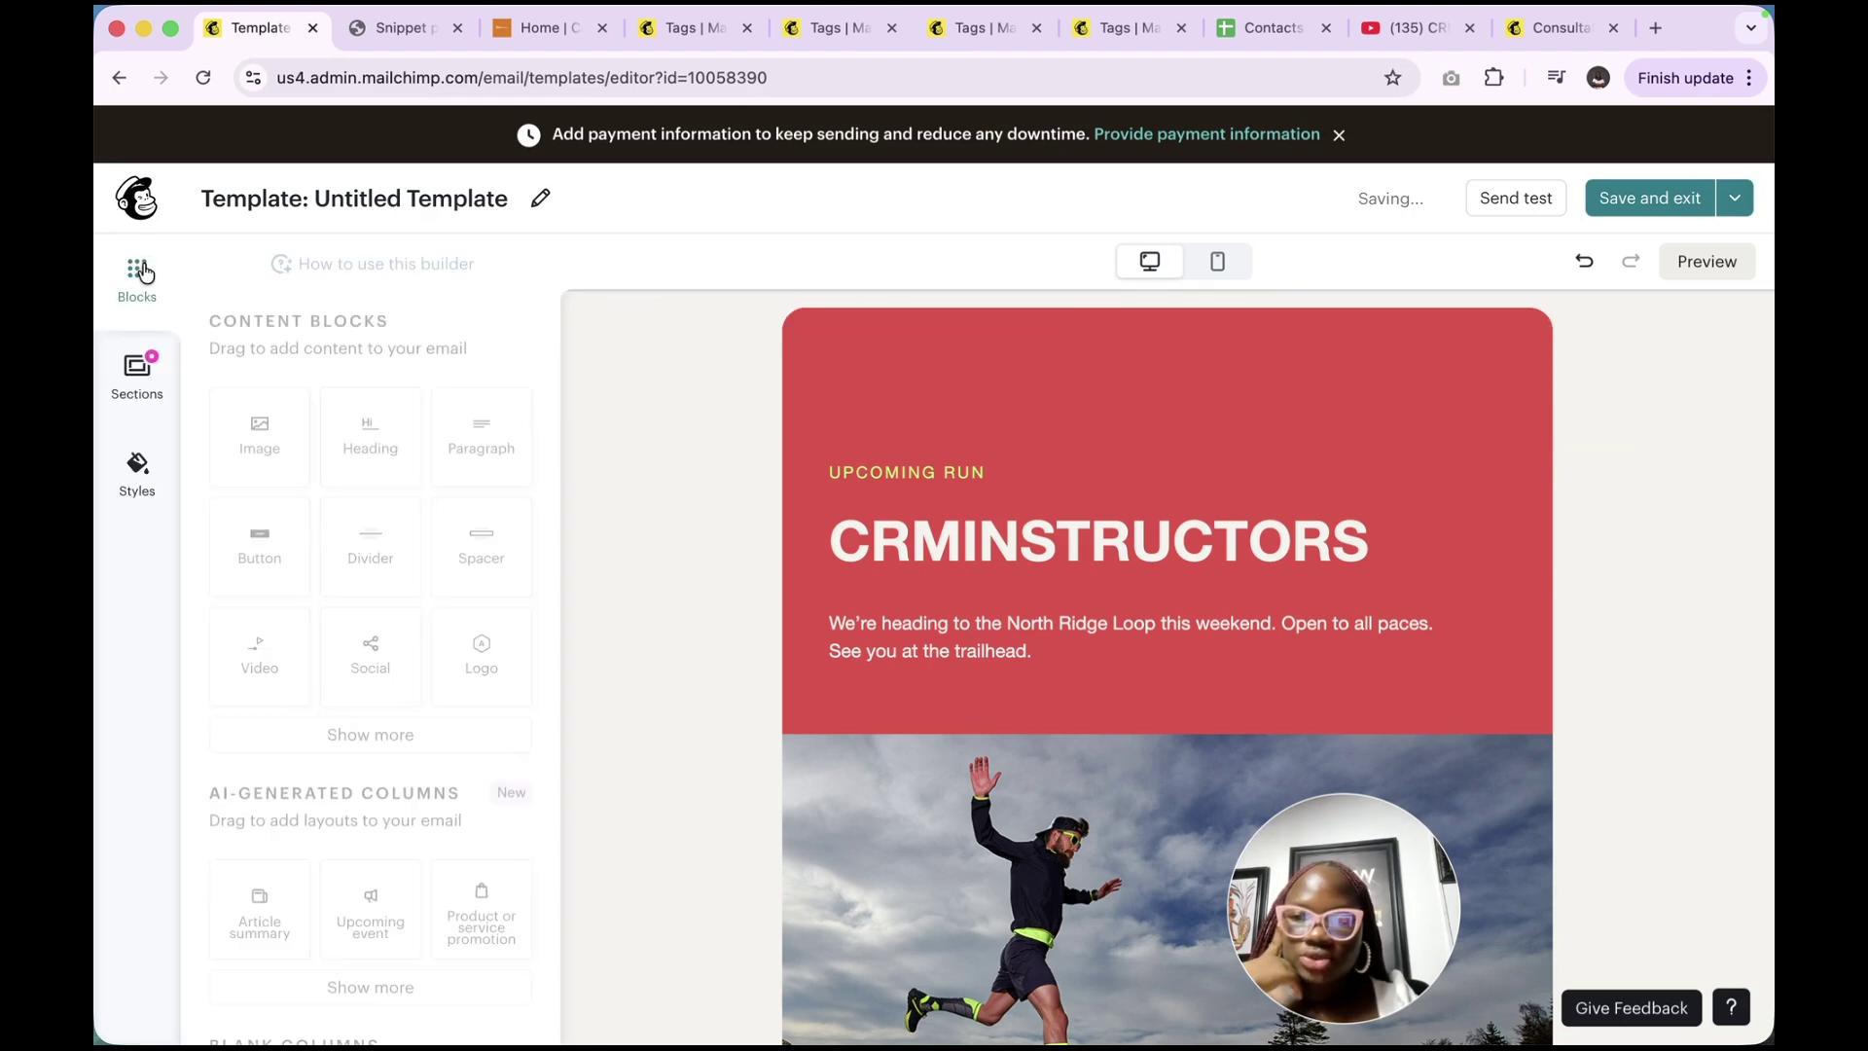
pyautogui.click(772, 346)
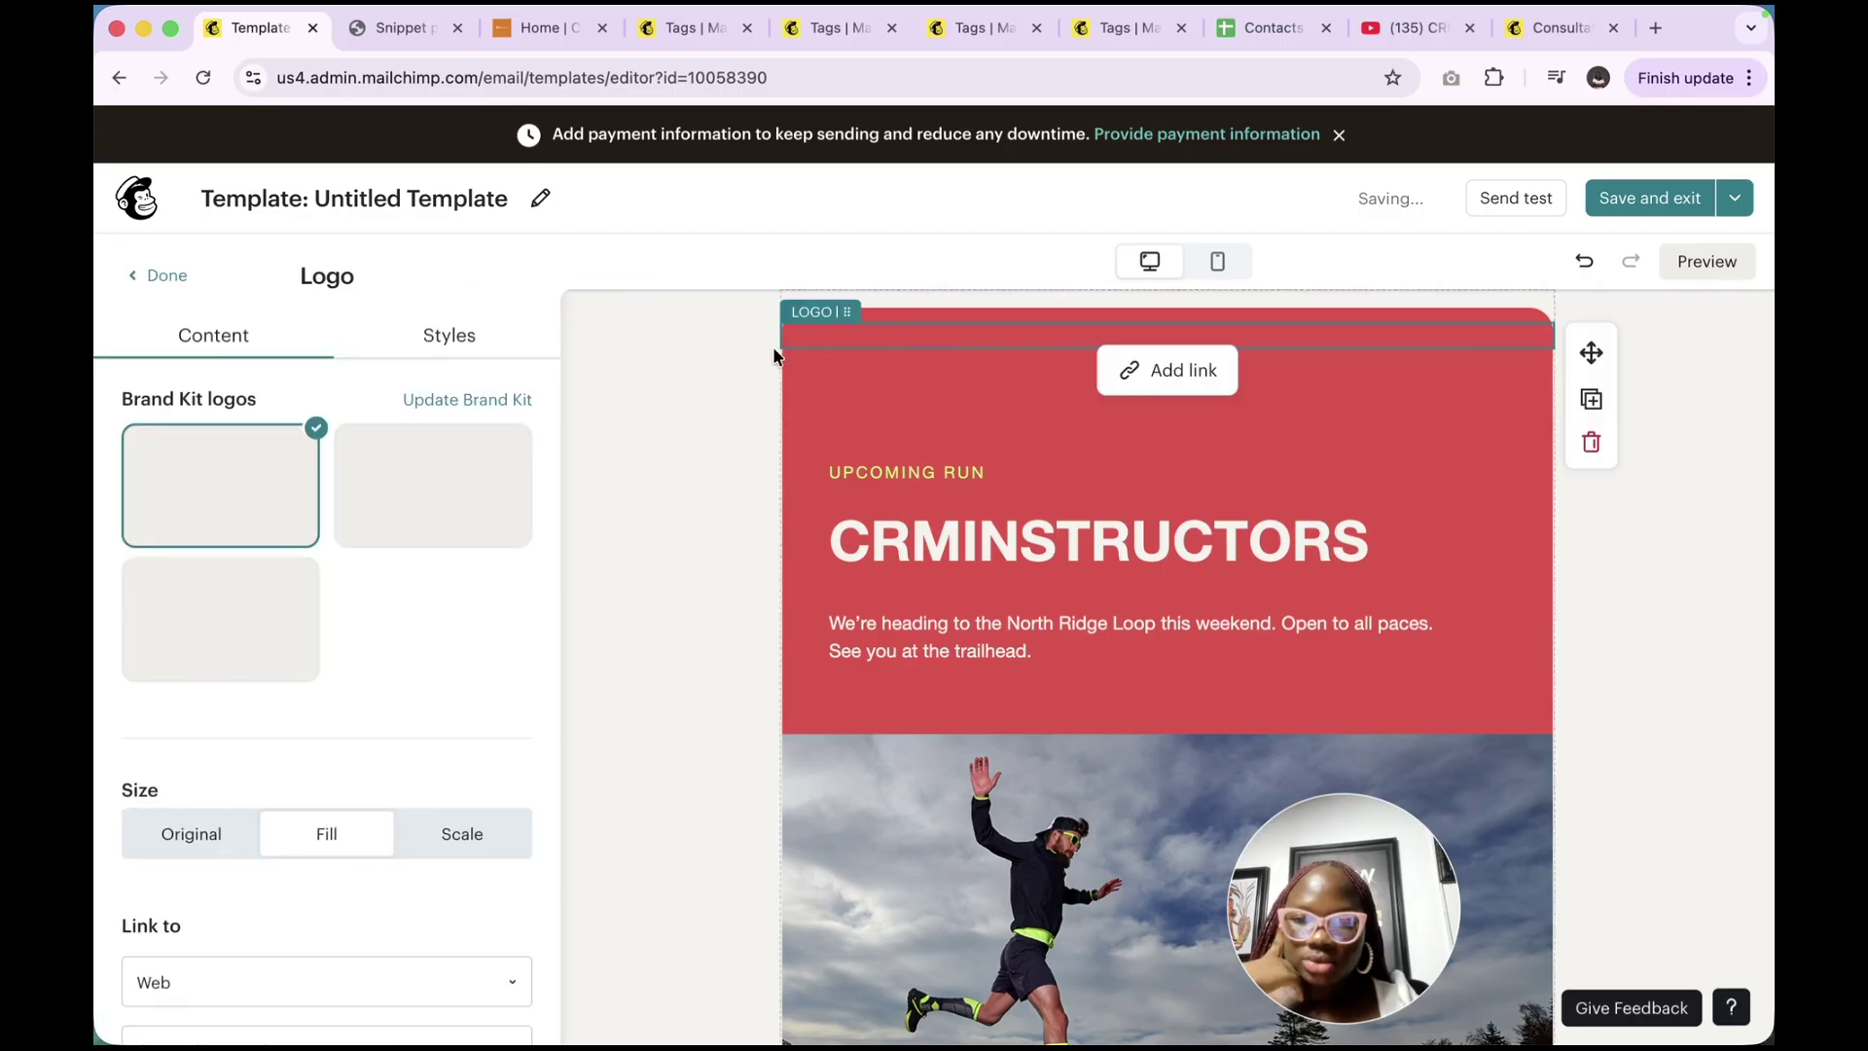
pyautogui.click(148, 280)
# Insert an AI-generated Product or service promotion column at the top of the email and close its settings without generating content
pyautogui.scroll(-4, 367, 556)
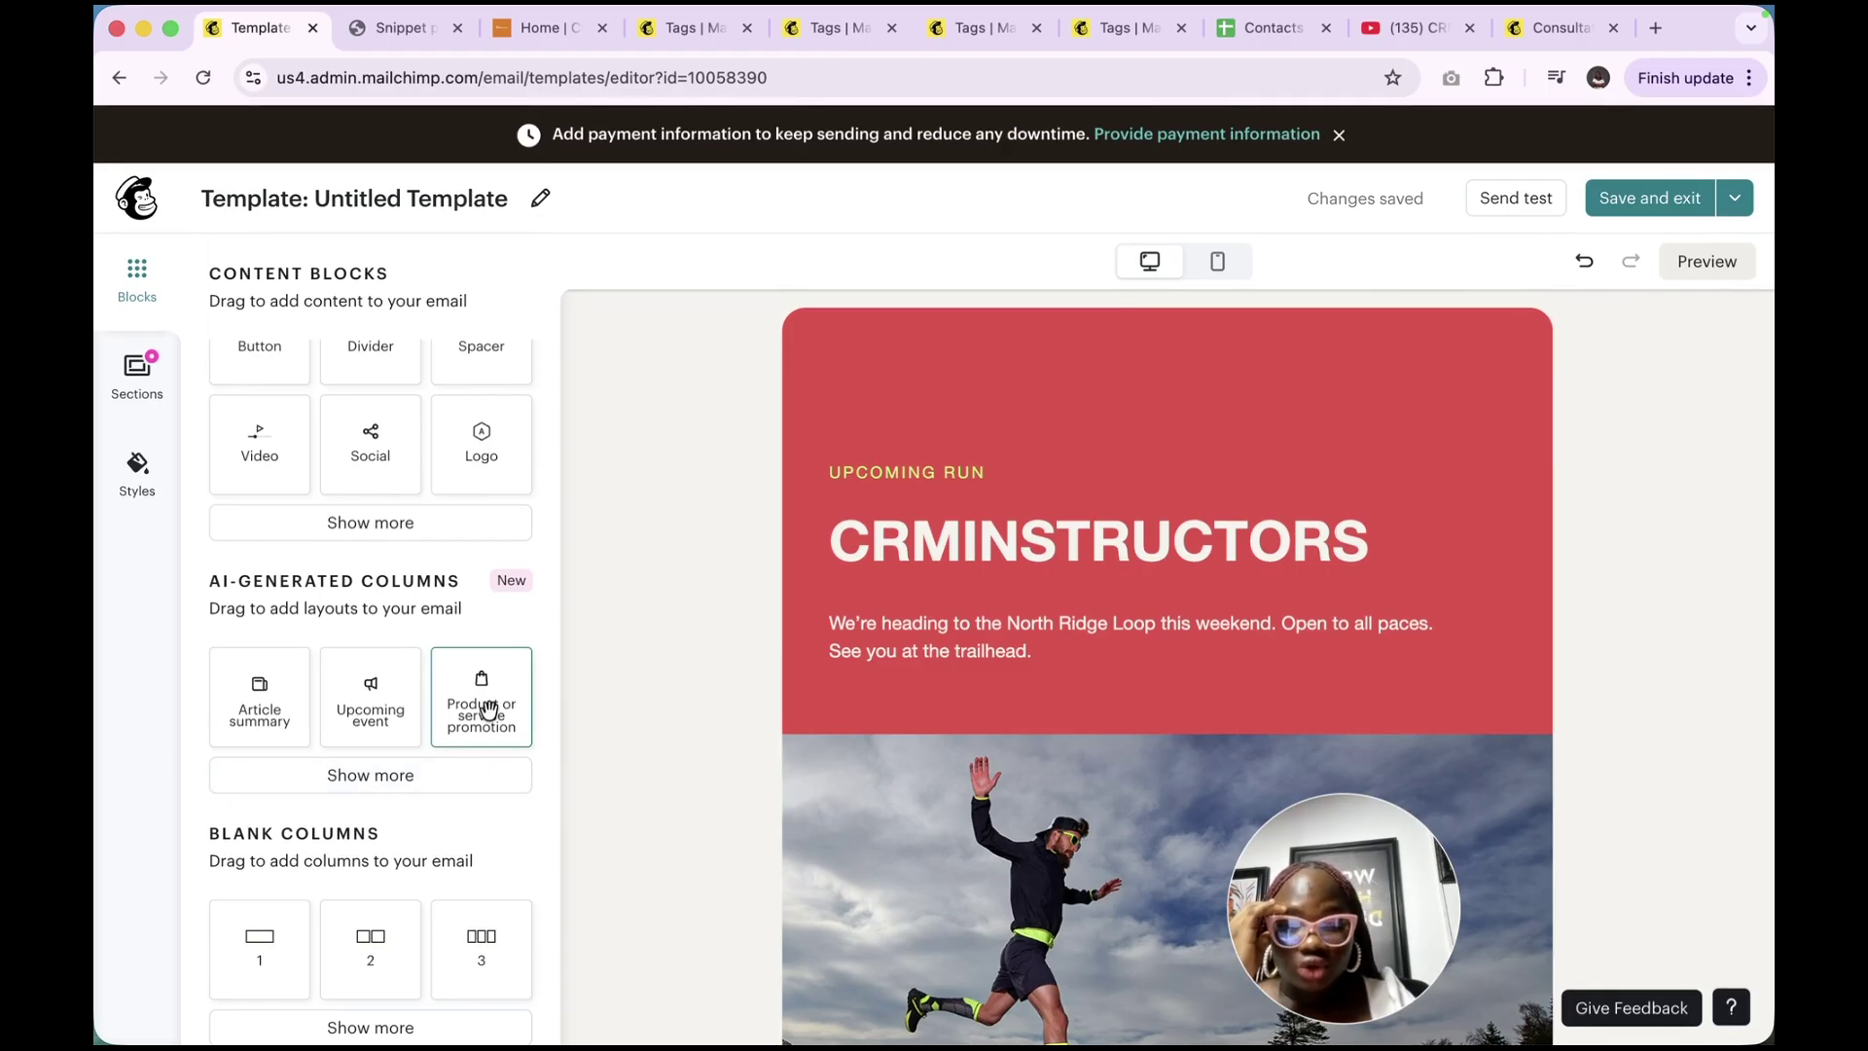
pyautogui.moveTo(487, 708); pyautogui.dragTo(1020, 323)
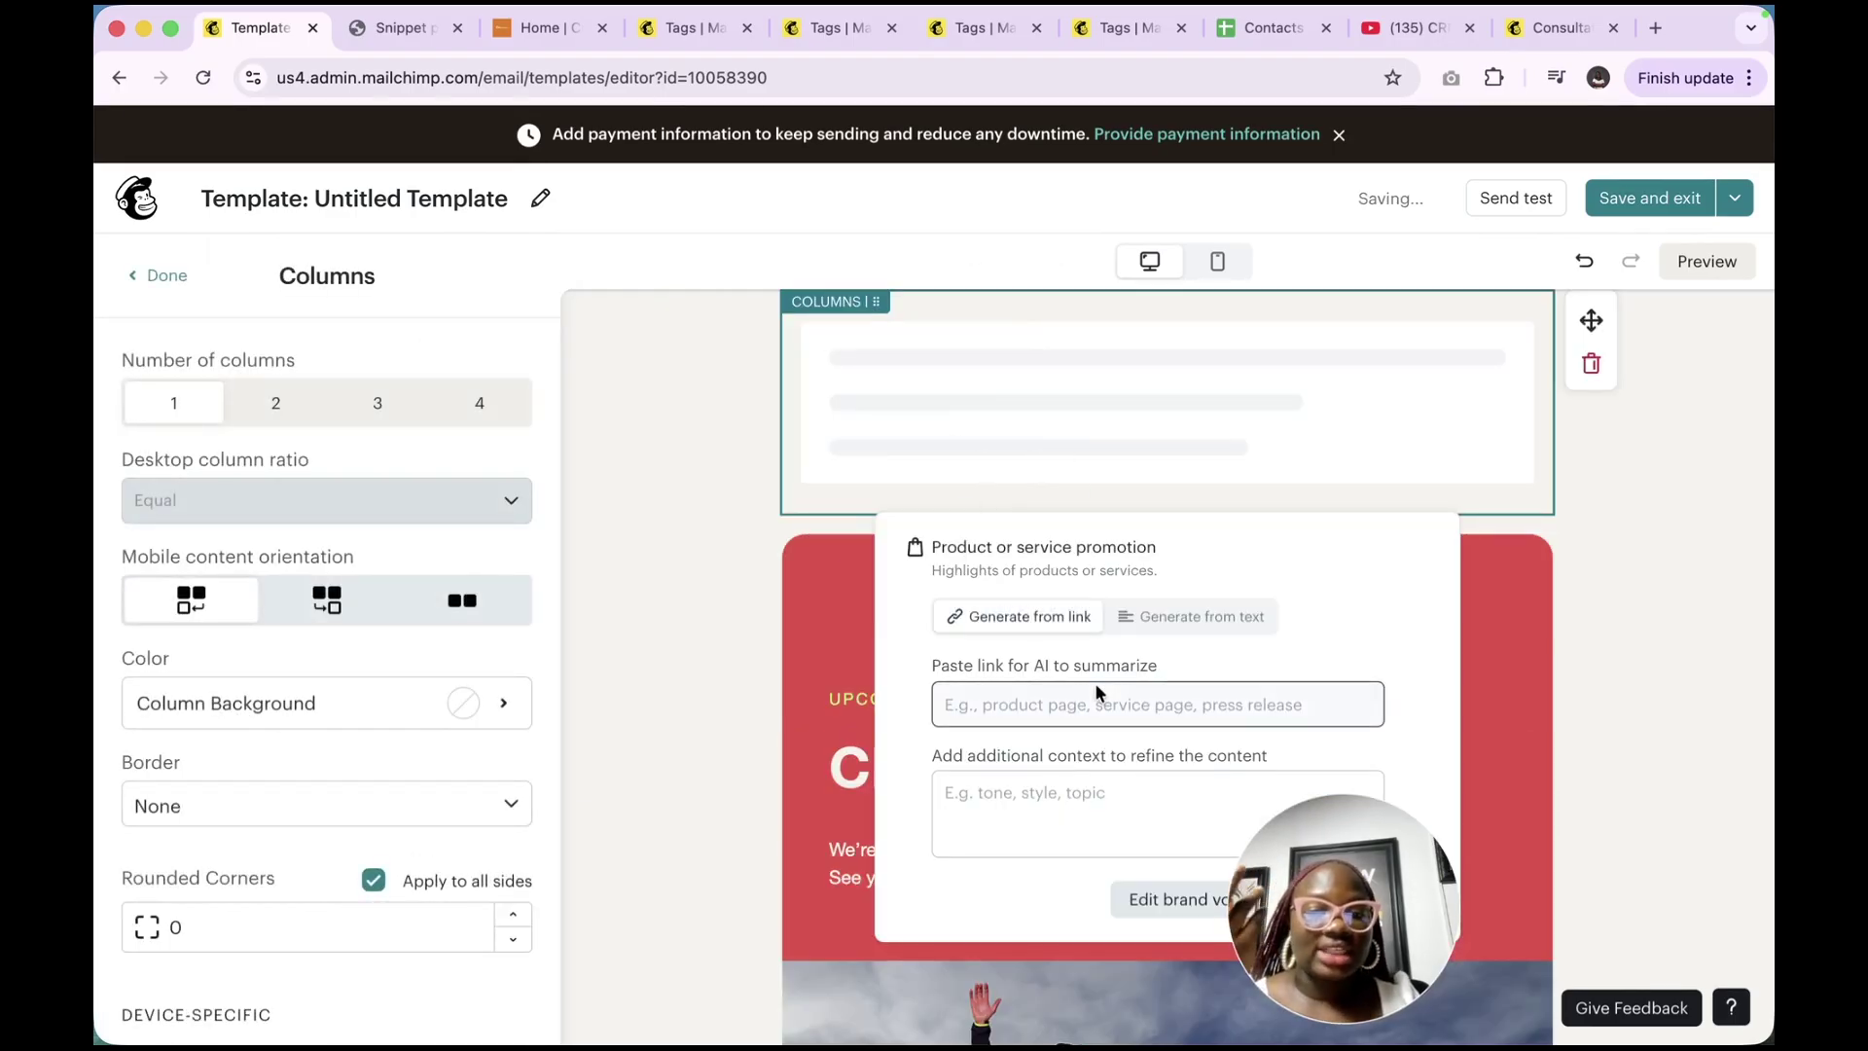
pyautogui.click(1124, 710)
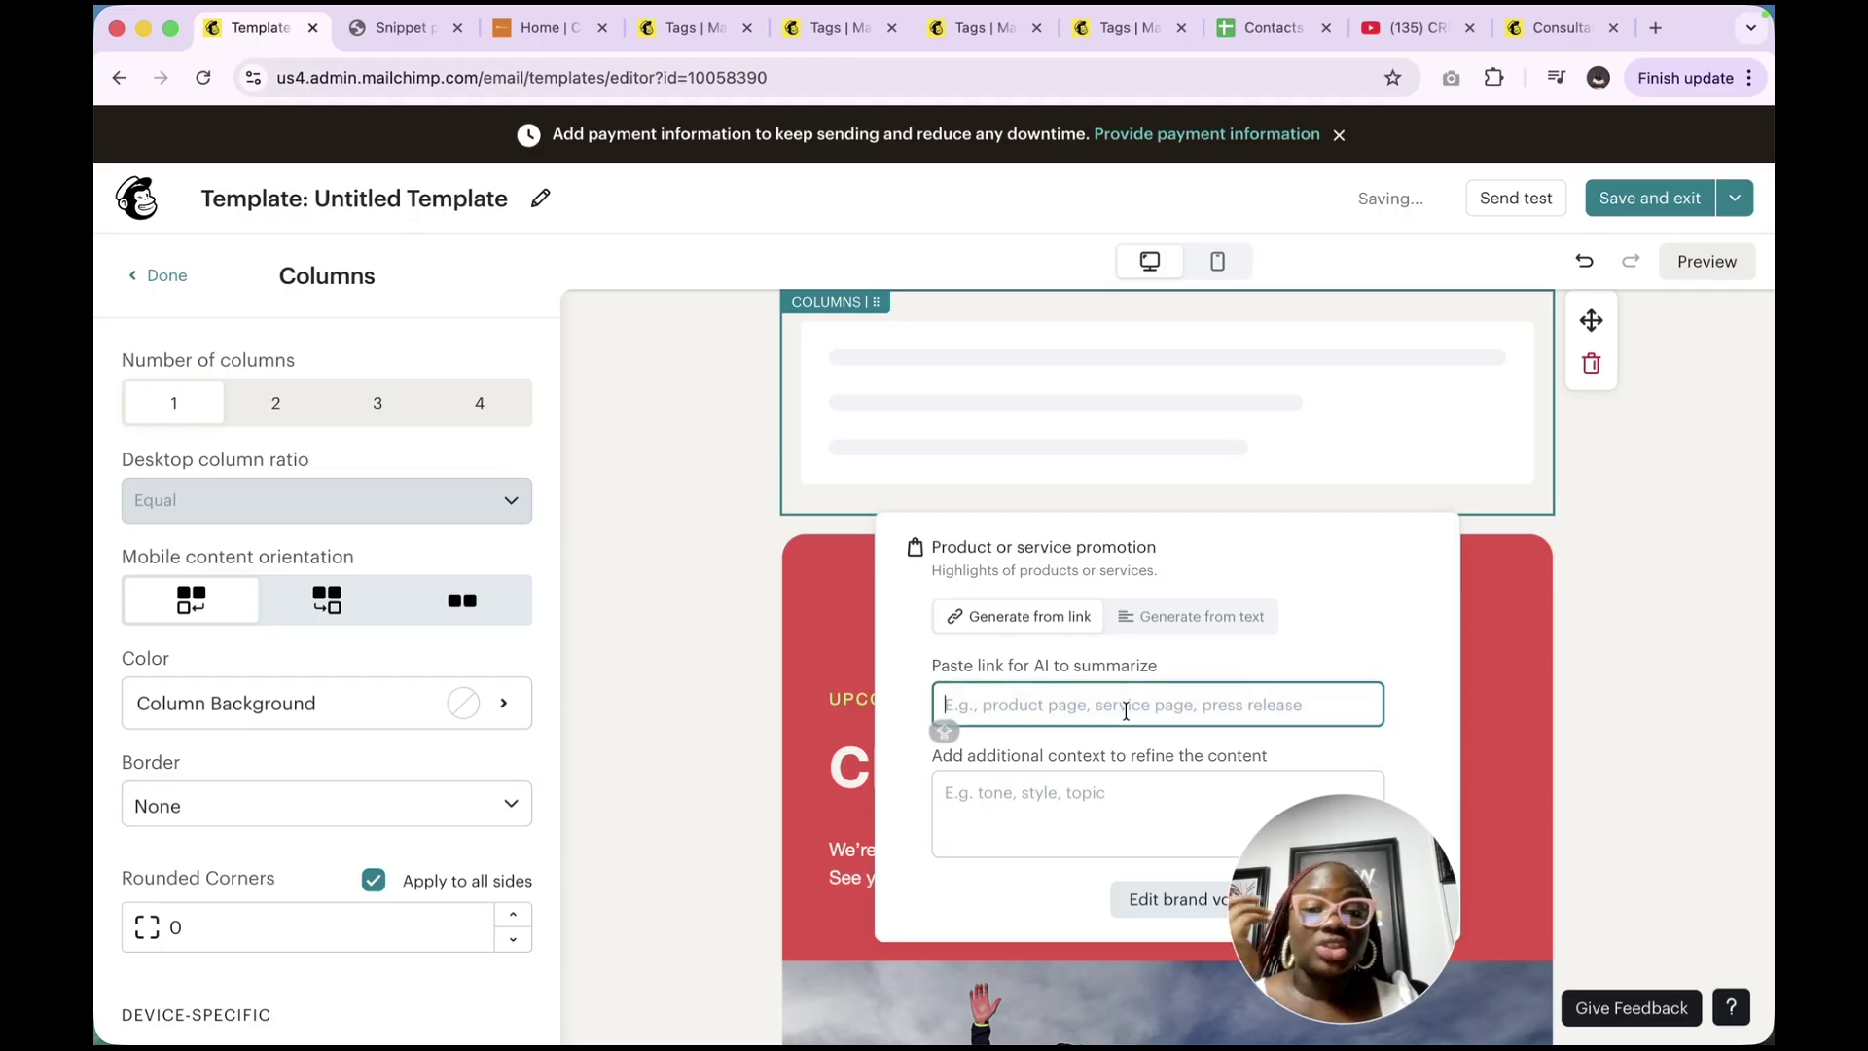
pyautogui.scroll(-2, 1125, 711)
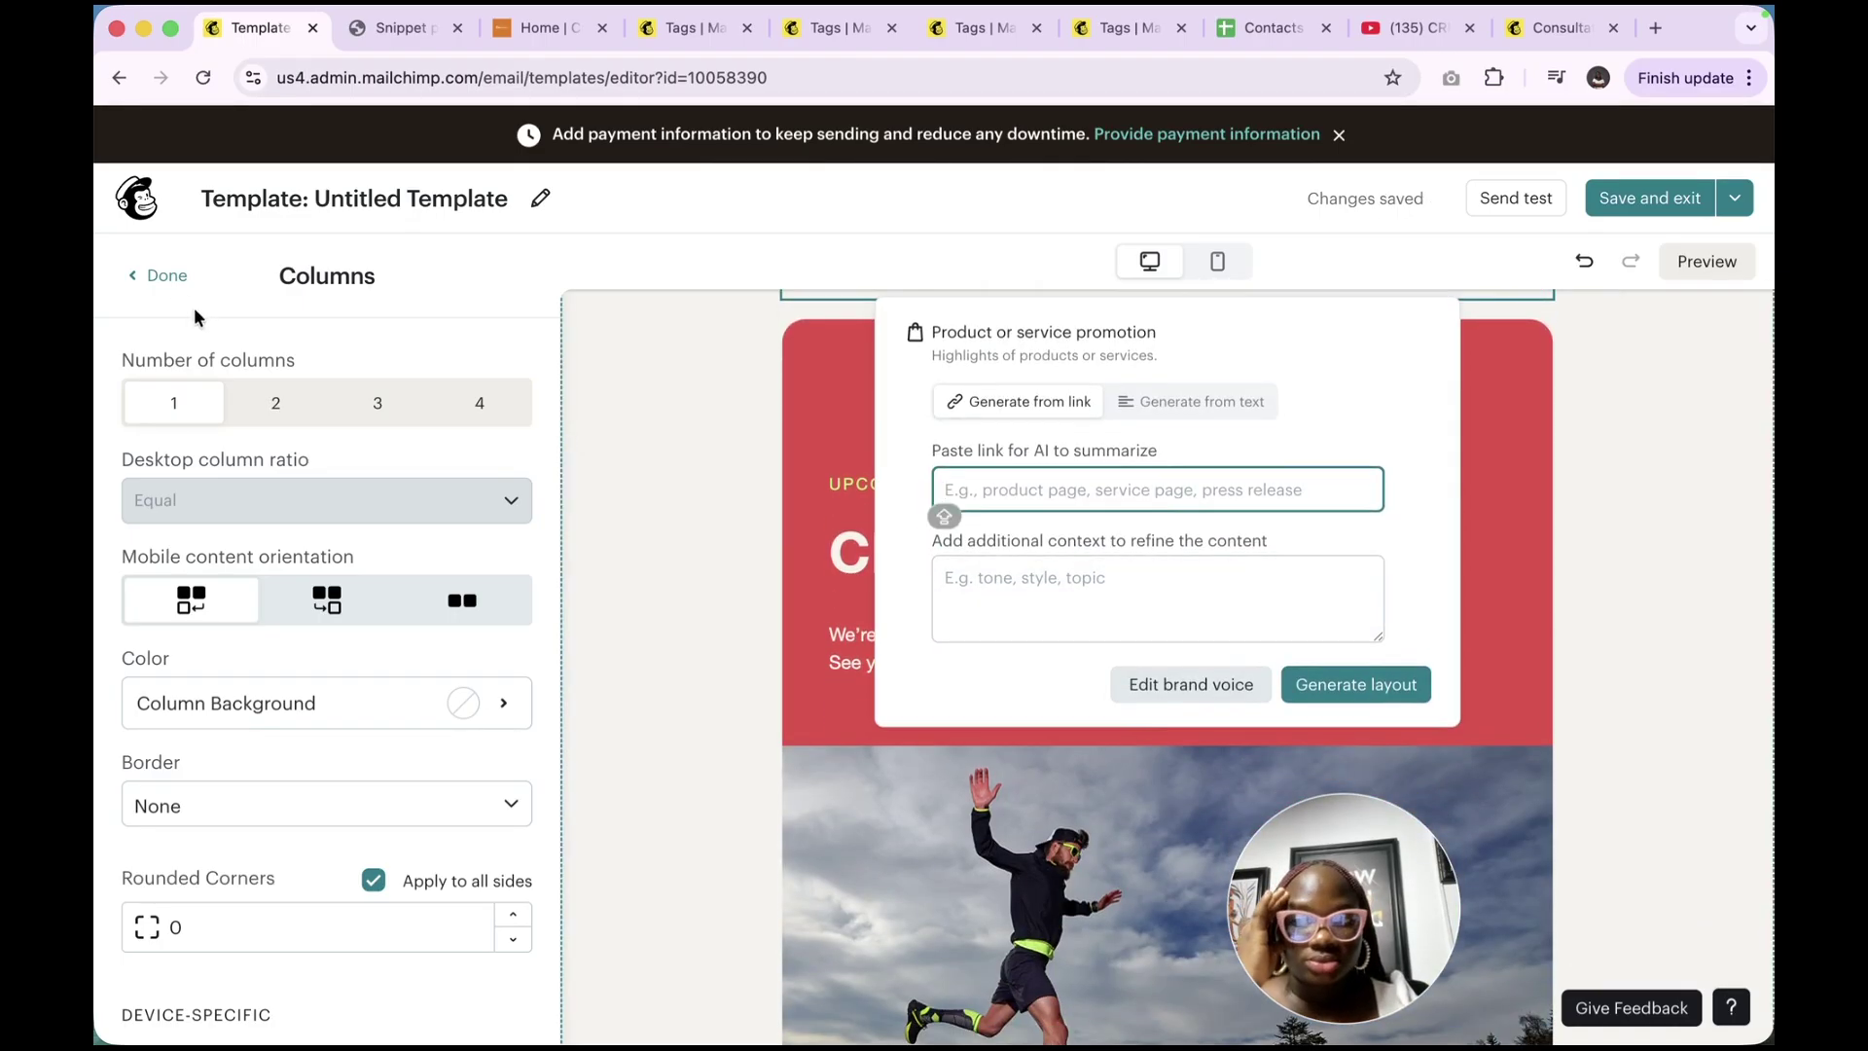
pyautogui.click(161, 280)
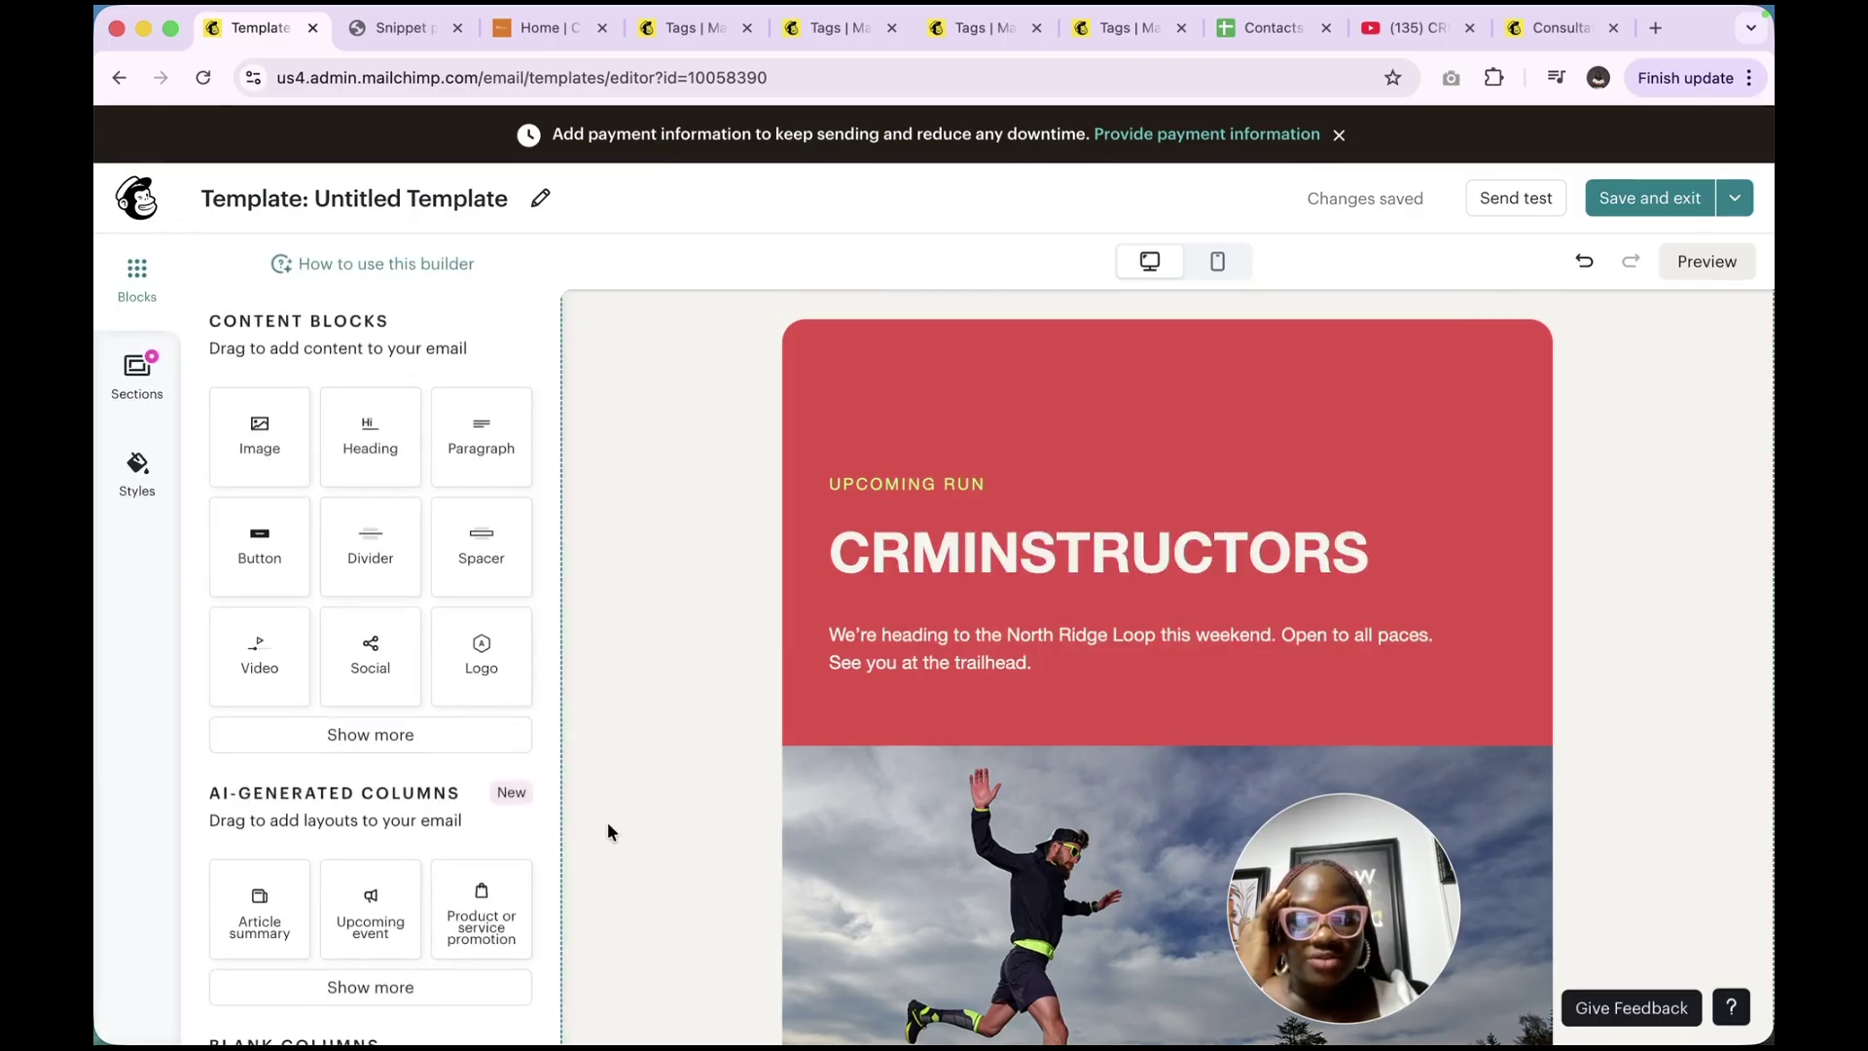
# Try adding a second Product or service promotion column above the red header, and delete that column container
pyautogui.moveTo(467, 922); pyautogui.dragTo(990, 490)
pyautogui.click(1061, 387)
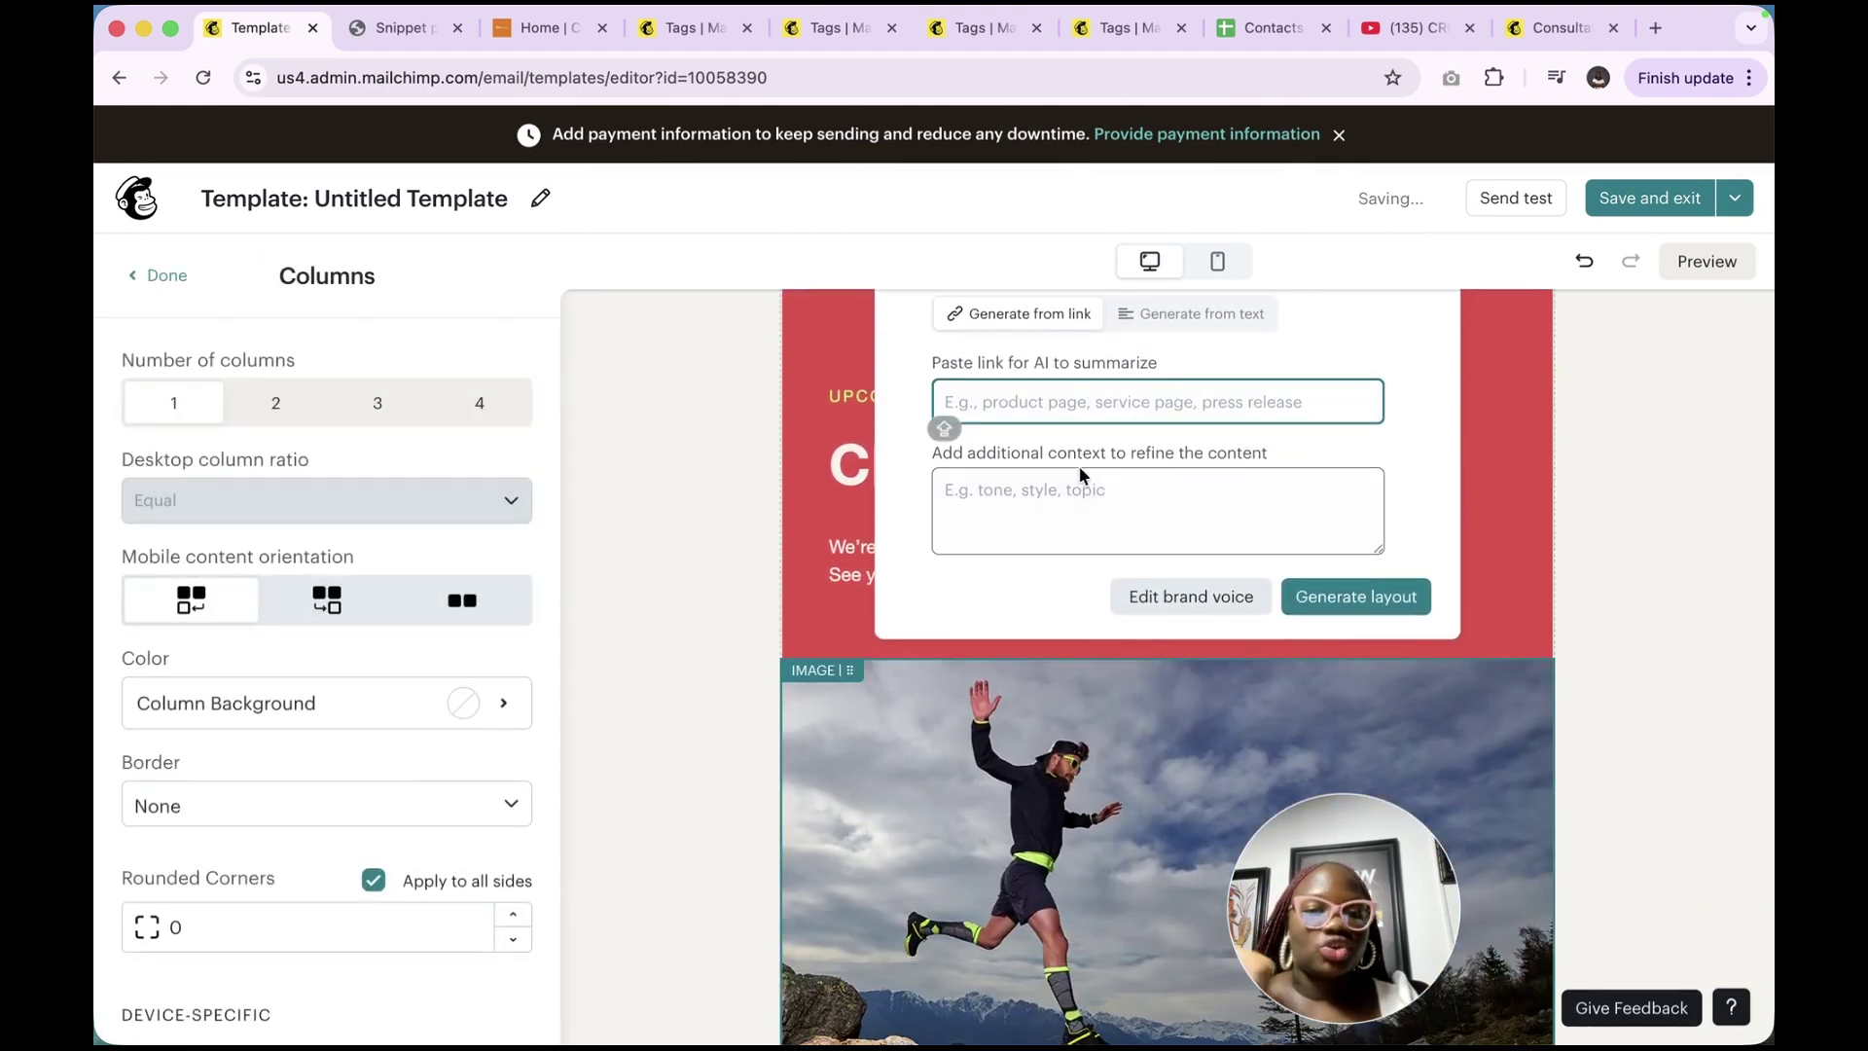
pyautogui.scroll(2, 1308, 451)
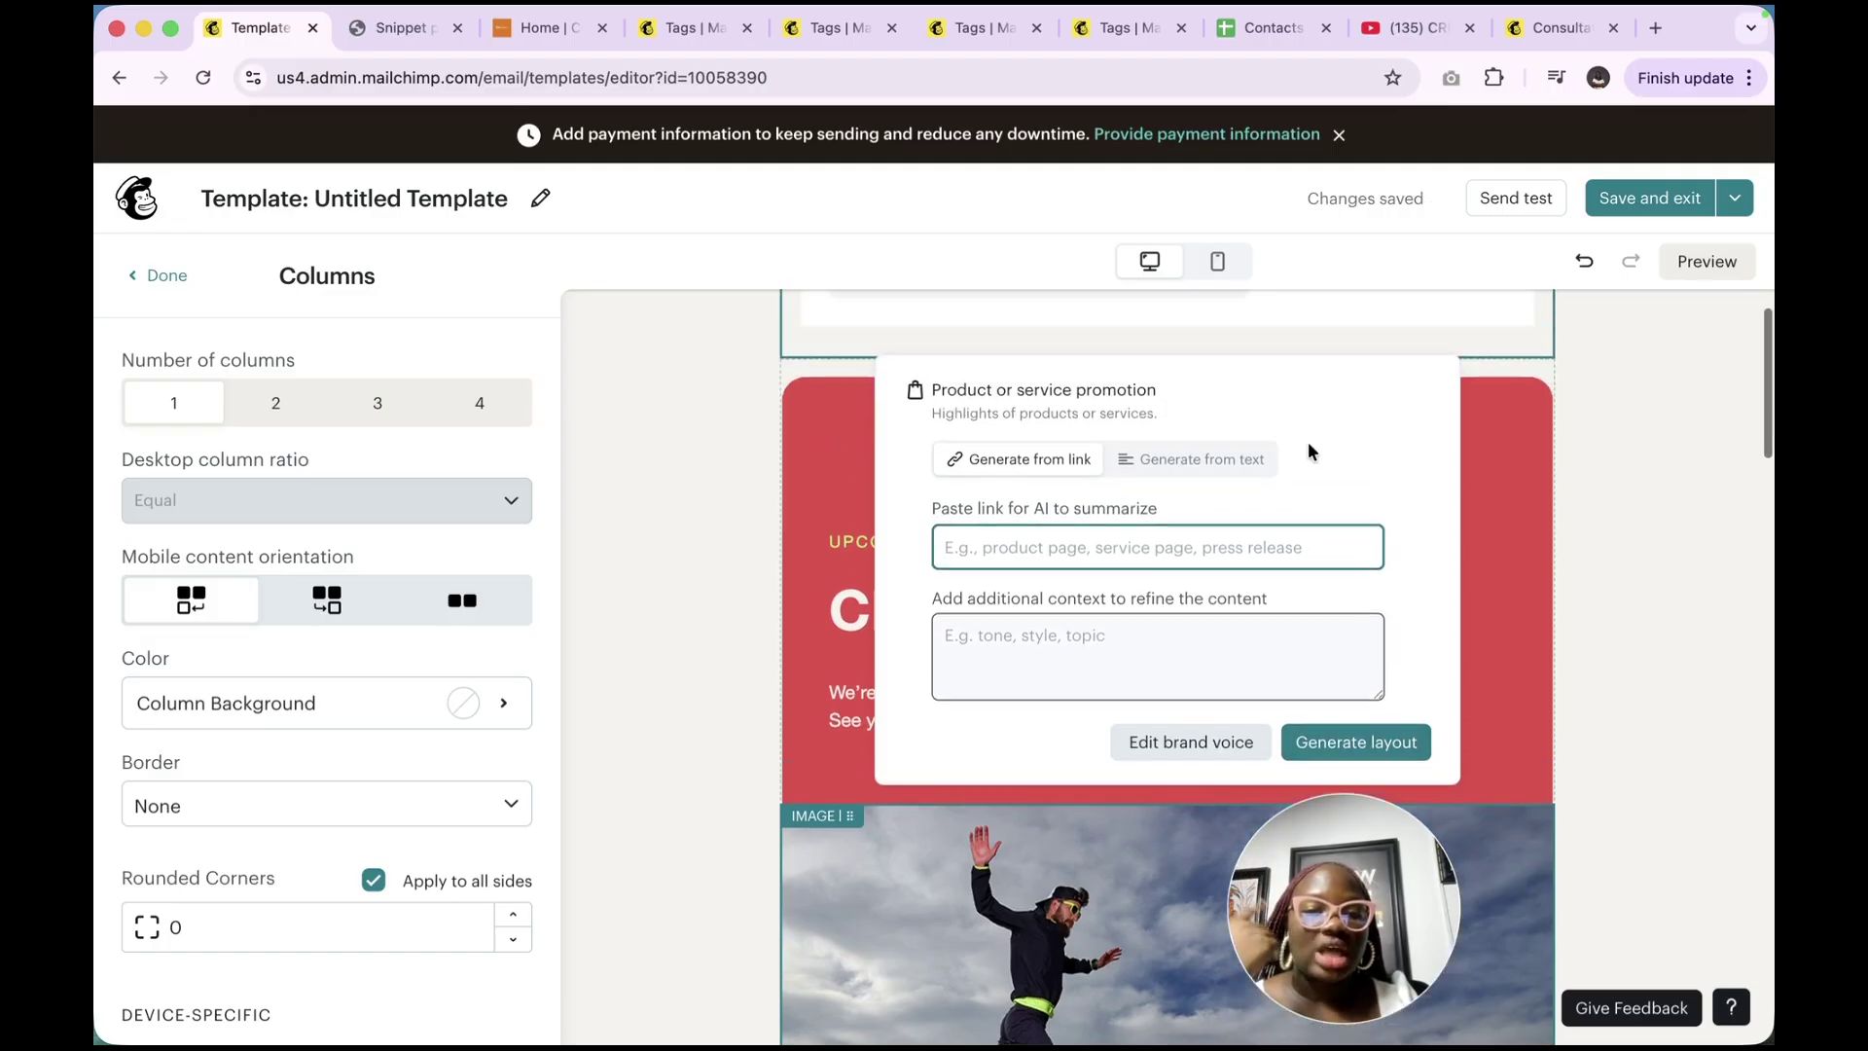
pyautogui.scroll(3, 1307, 448)
pyautogui.click(1588, 451)
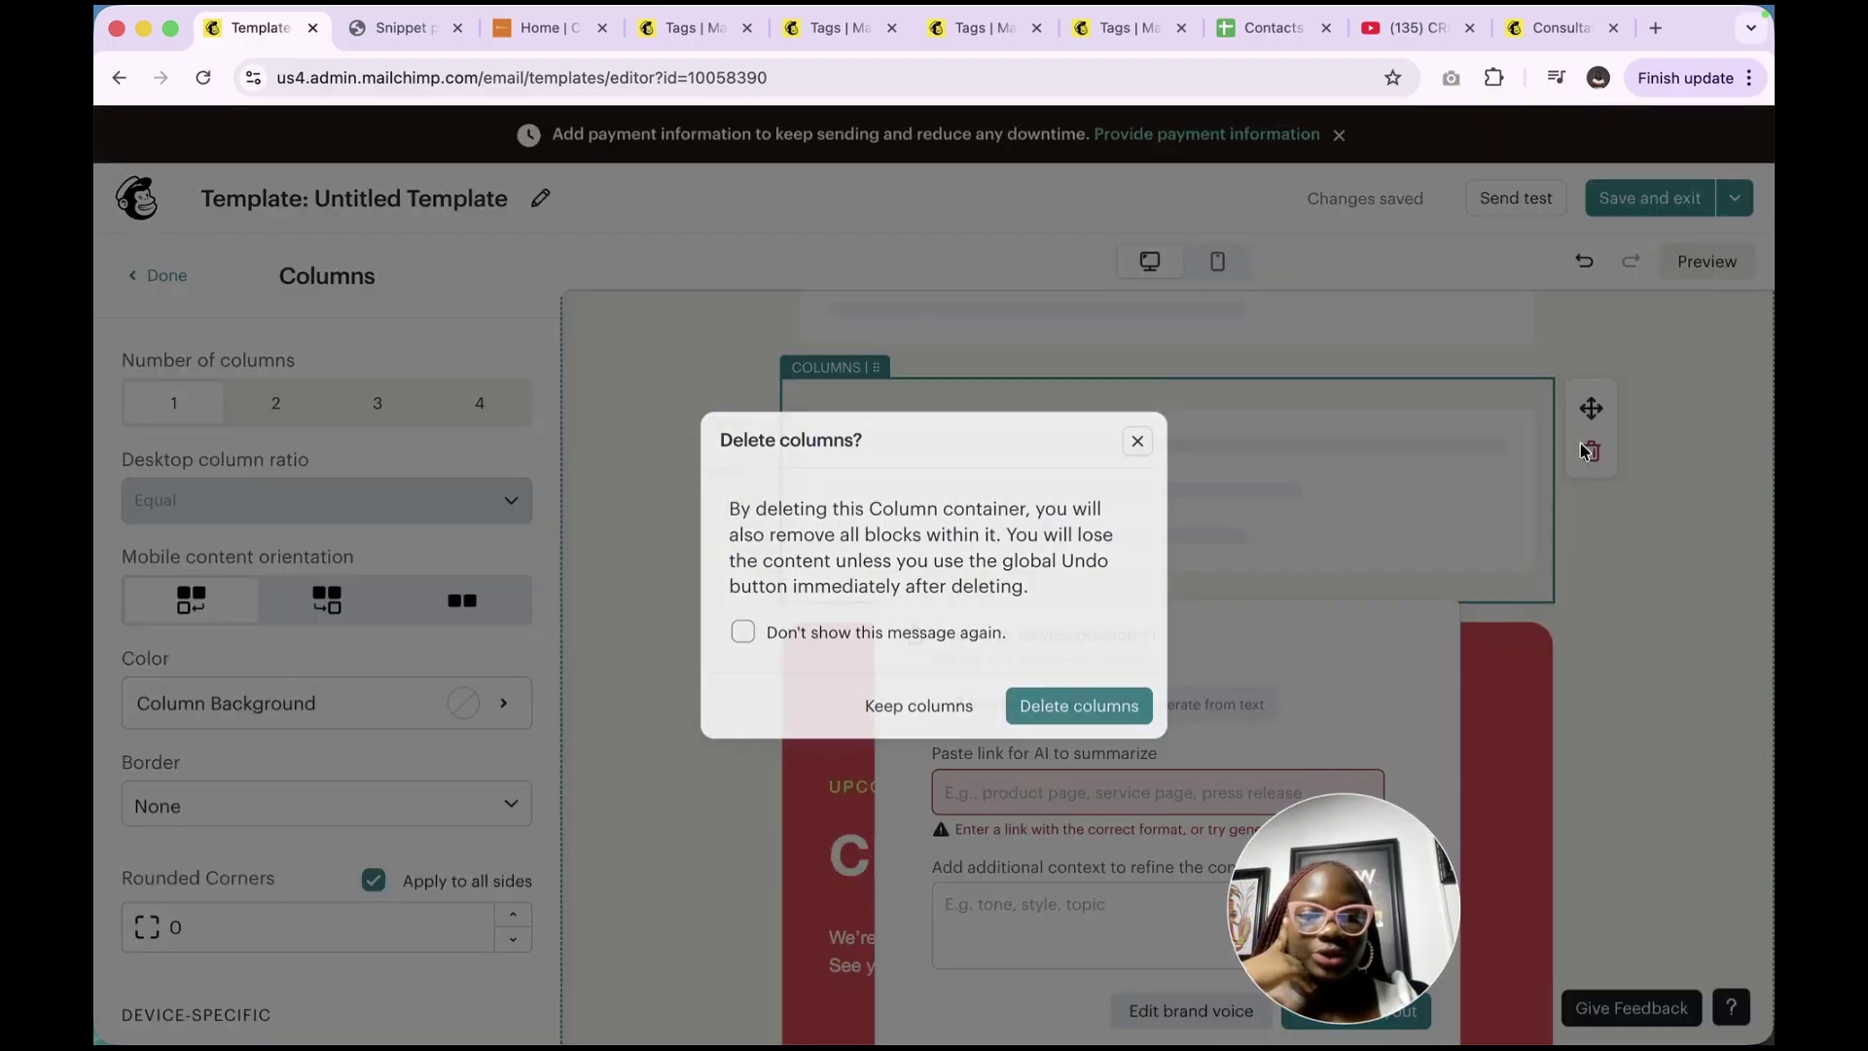
pyautogui.click(1124, 706)
# Examine the style settings available for the Header, Body and Footer sections of the email
pyautogui.scroll(-3, 457, 448)
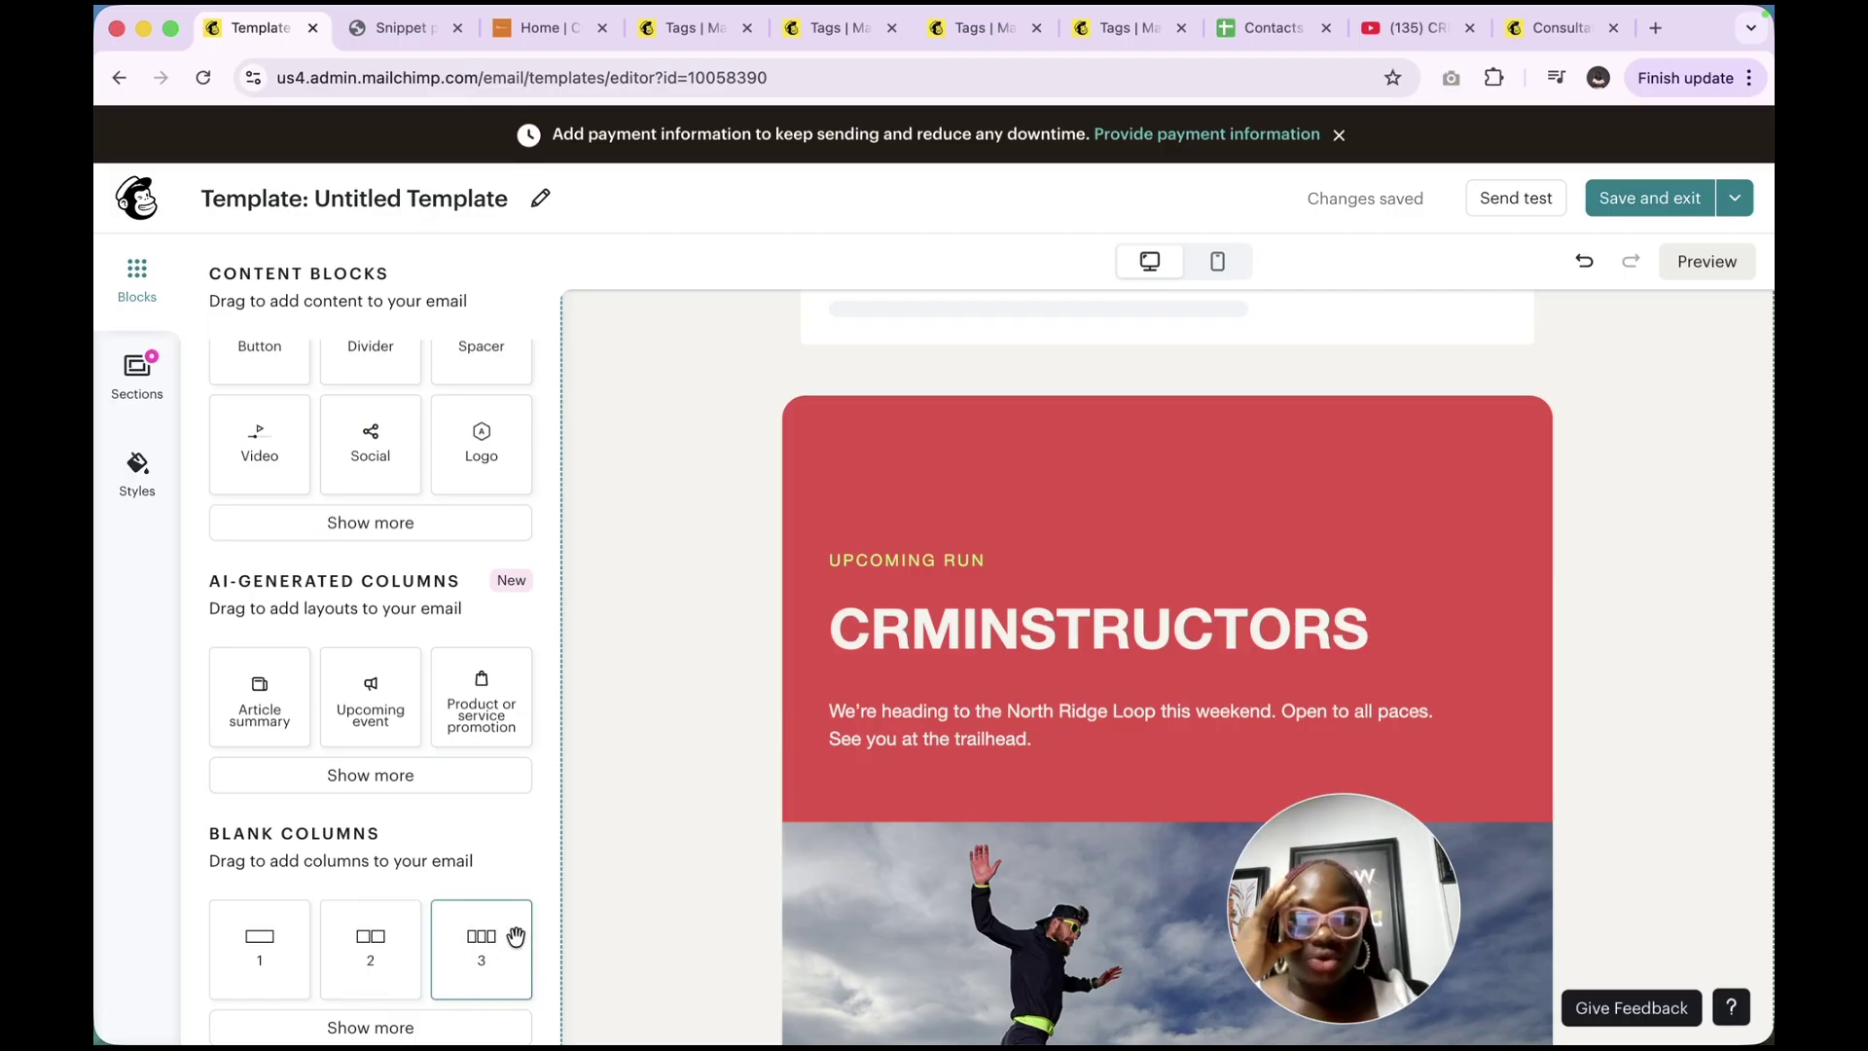
pyautogui.click(139, 389)
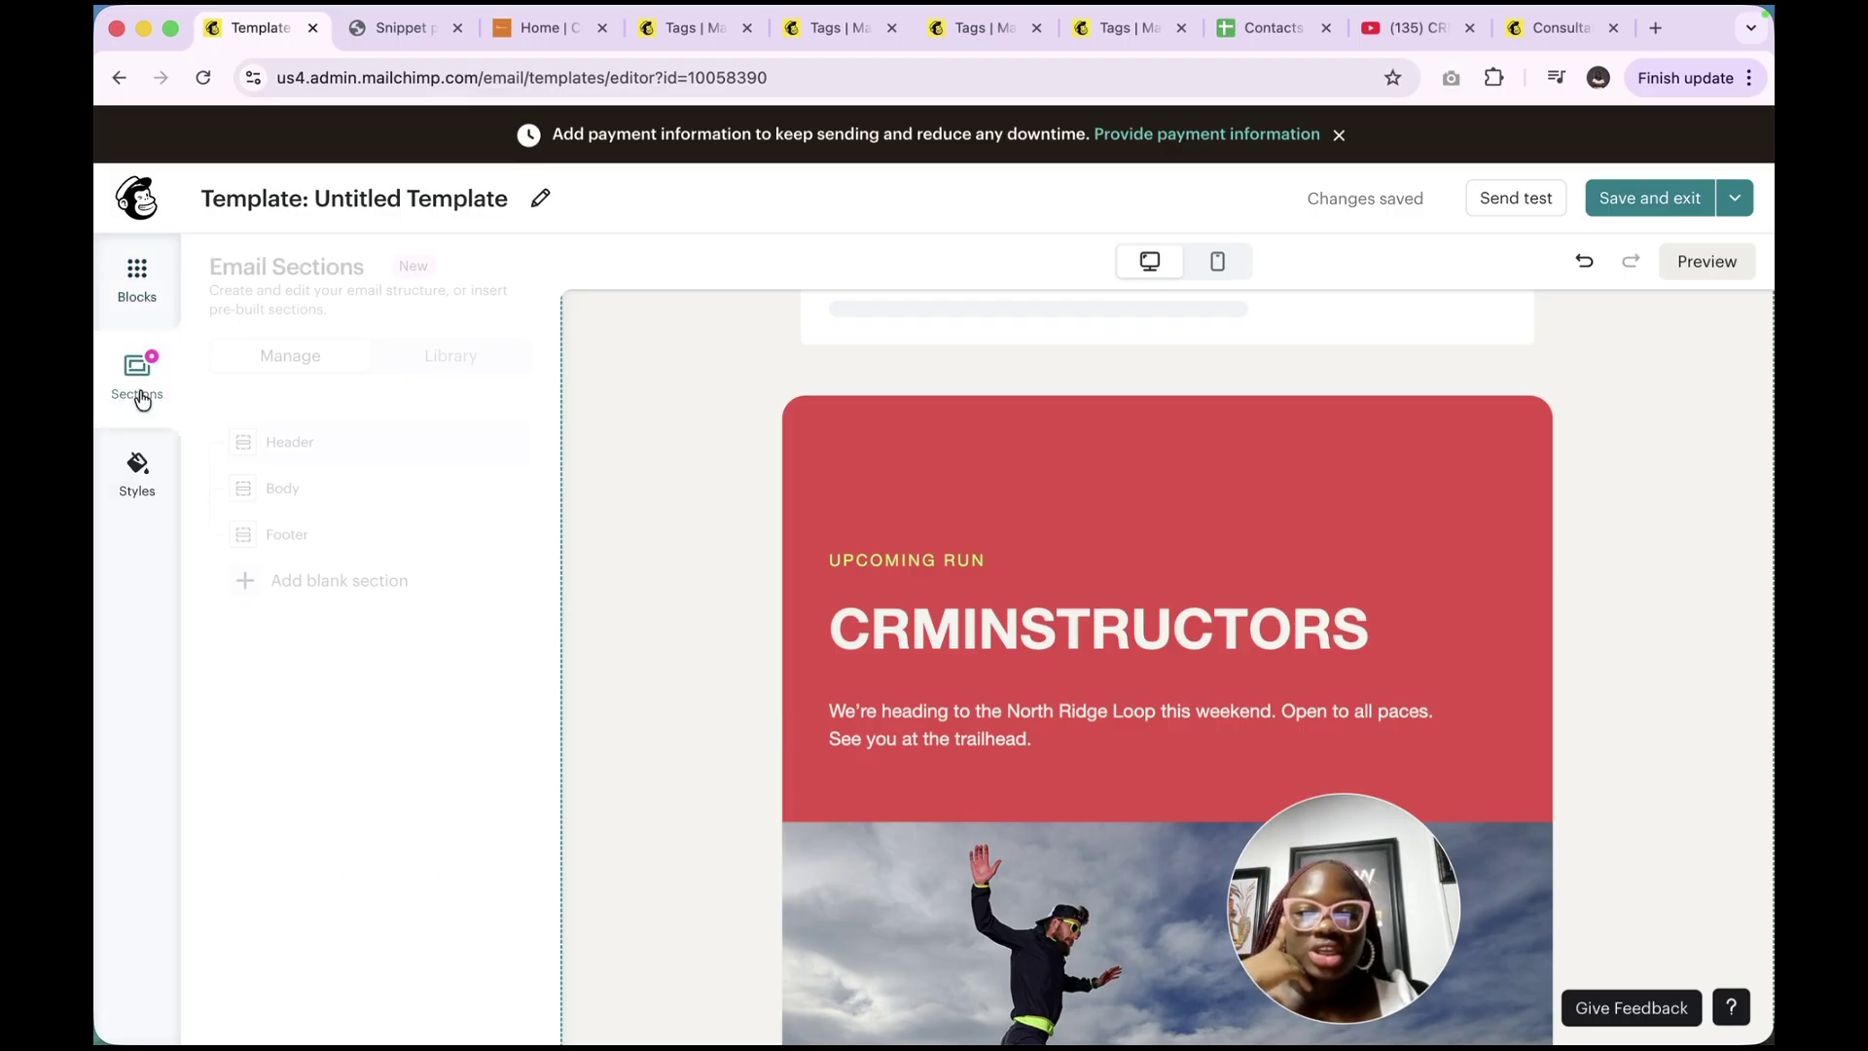
pyautogui.click(287, 449)
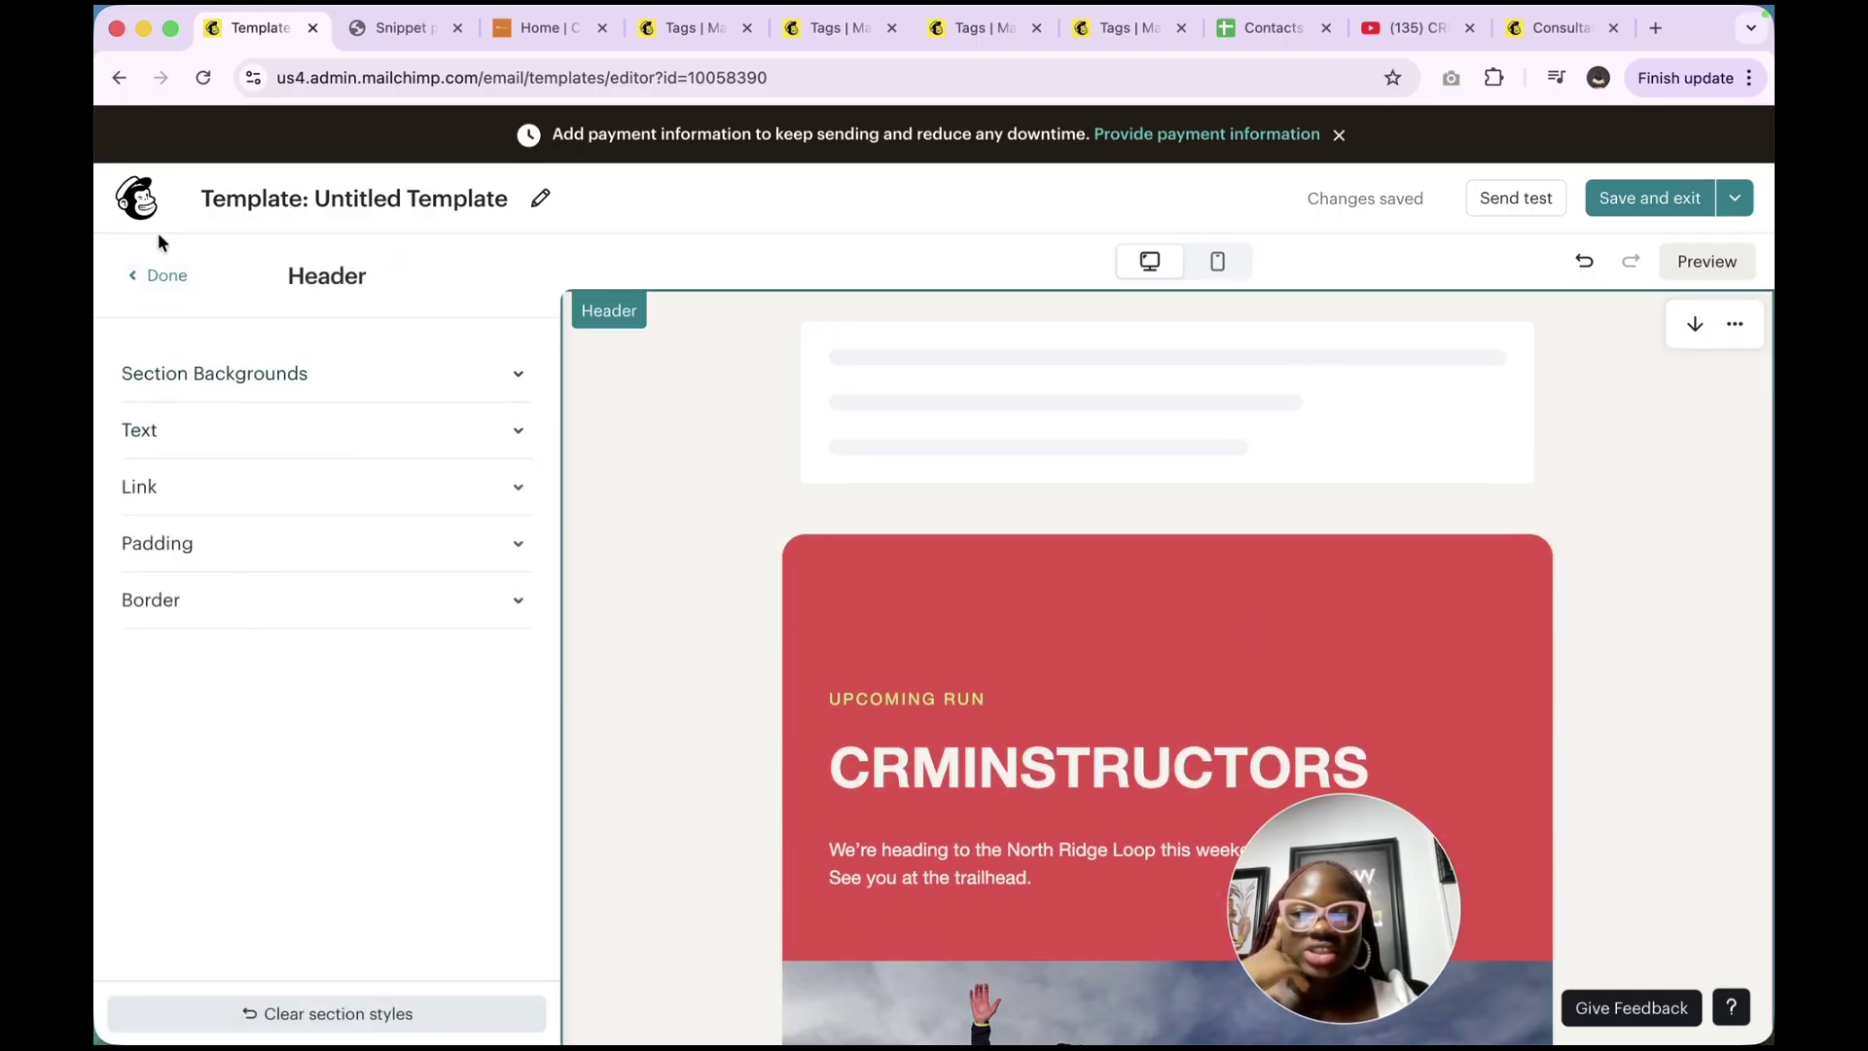
pyautogui.click(153, 276)
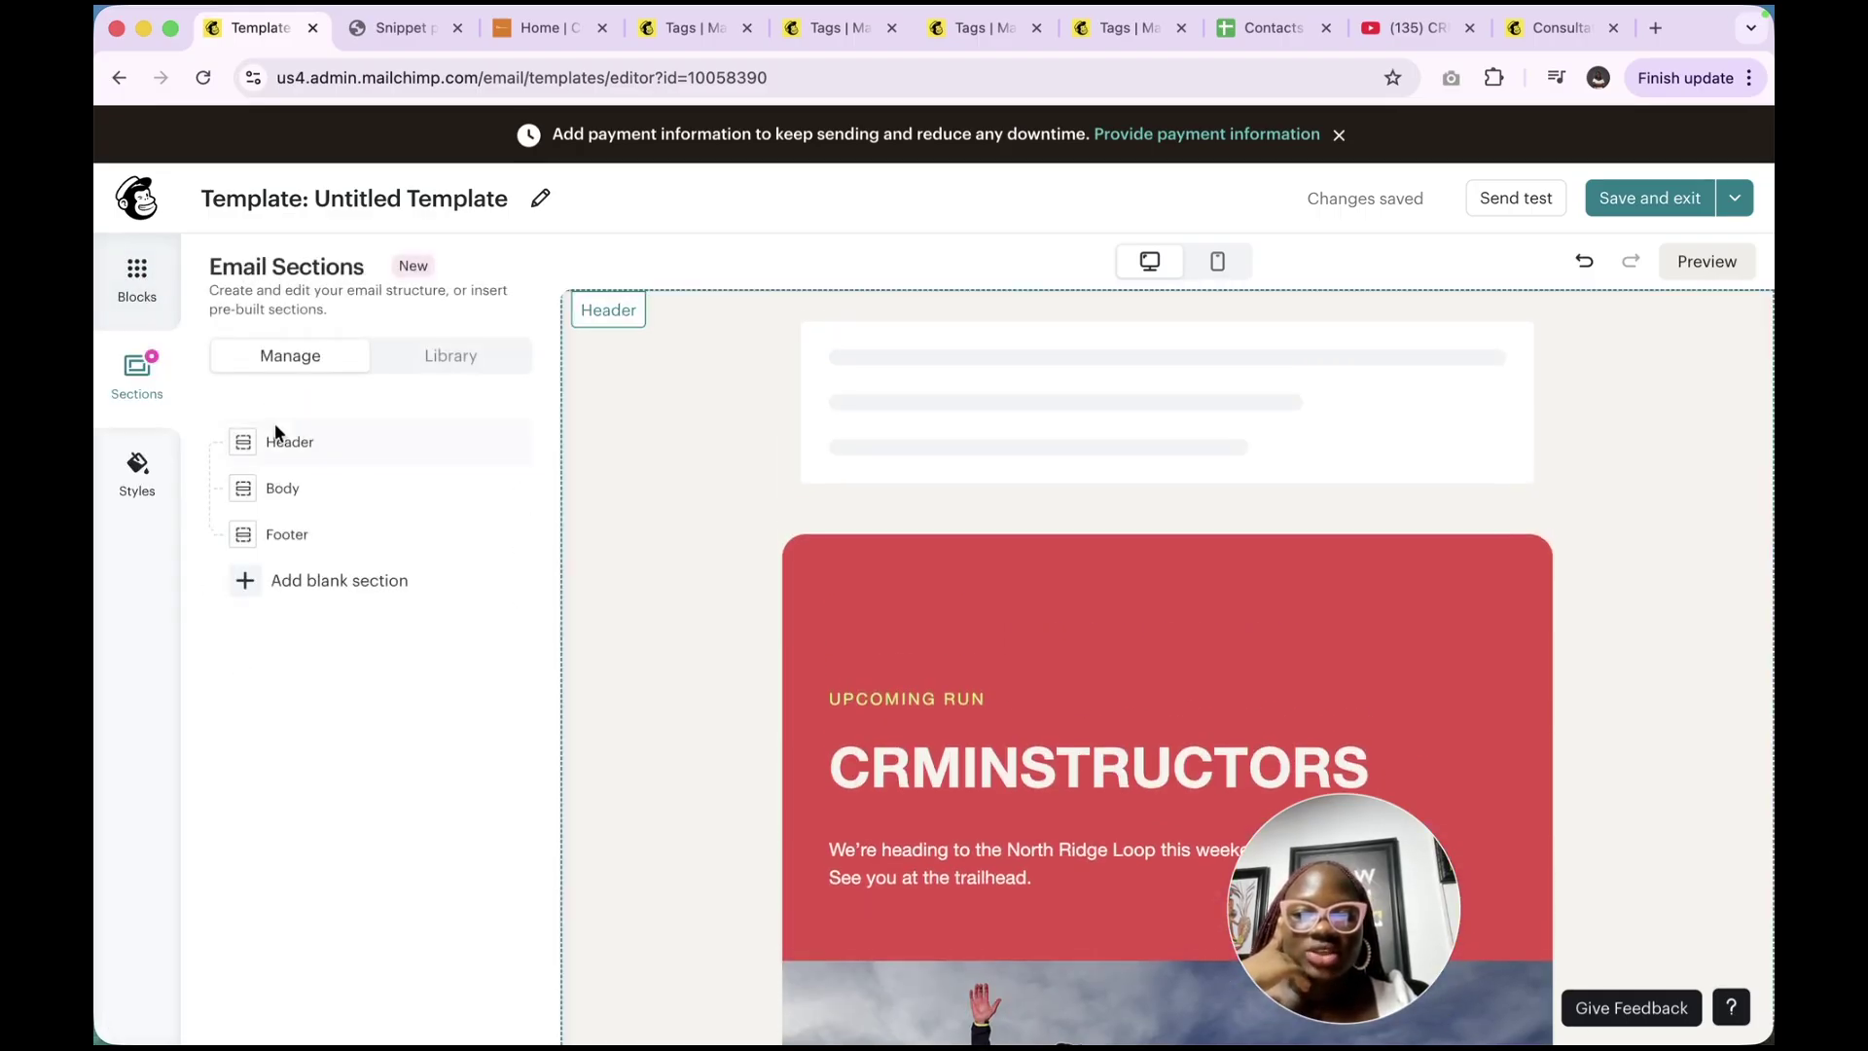
pyautogui.click(300, 495)
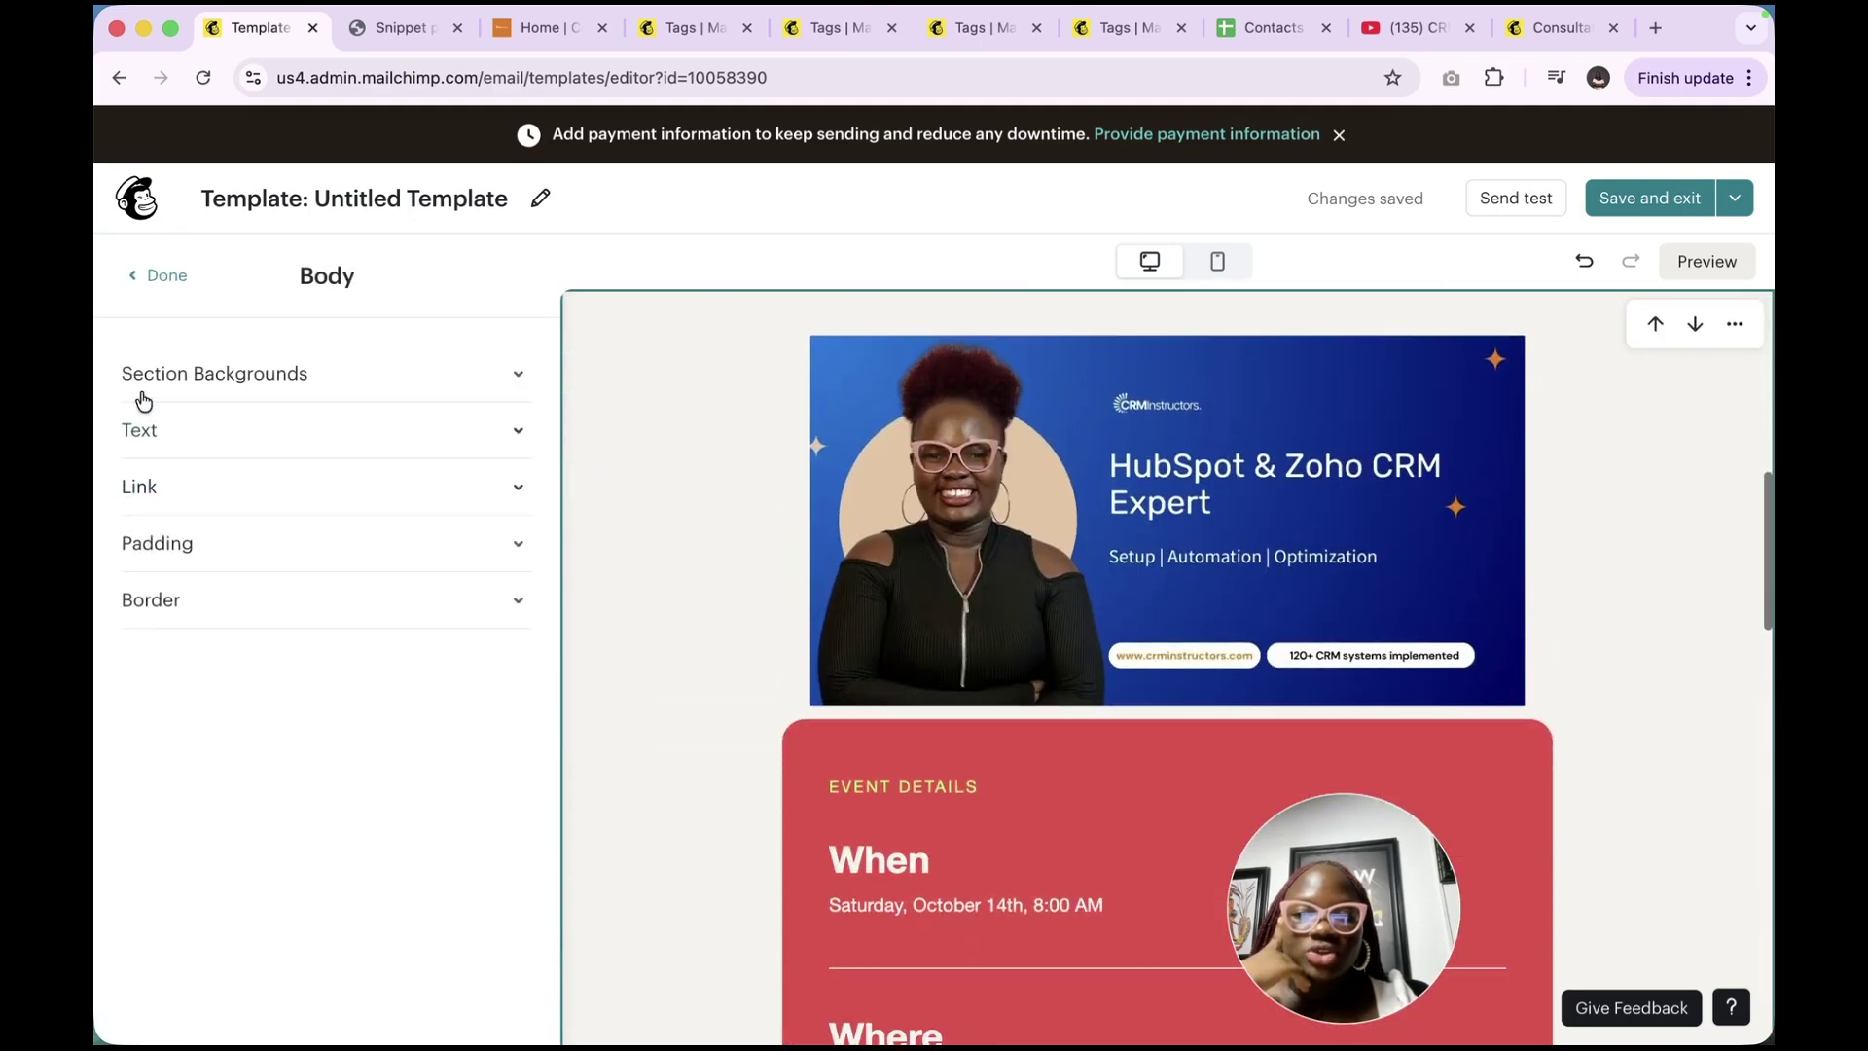
pyautogui.click(152, 278)
pyautogui.click(298, 538)
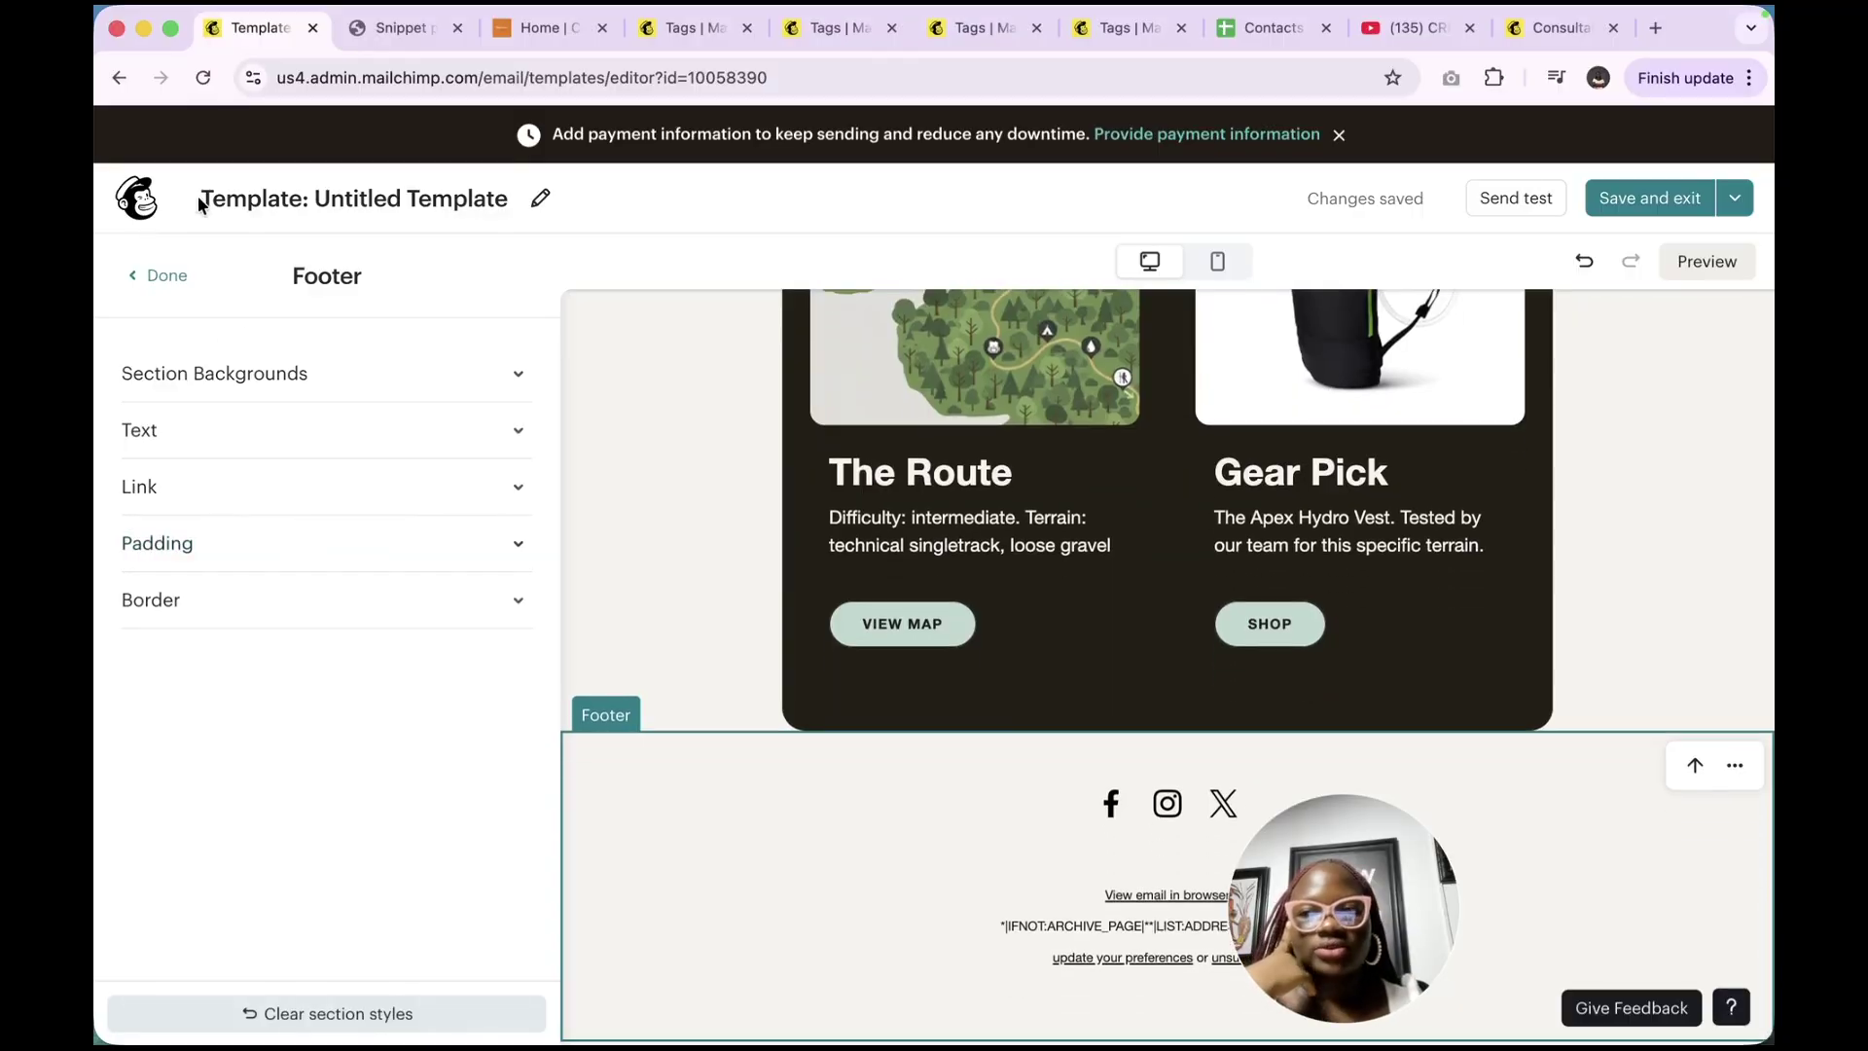
pyautogui.click(152, 276)
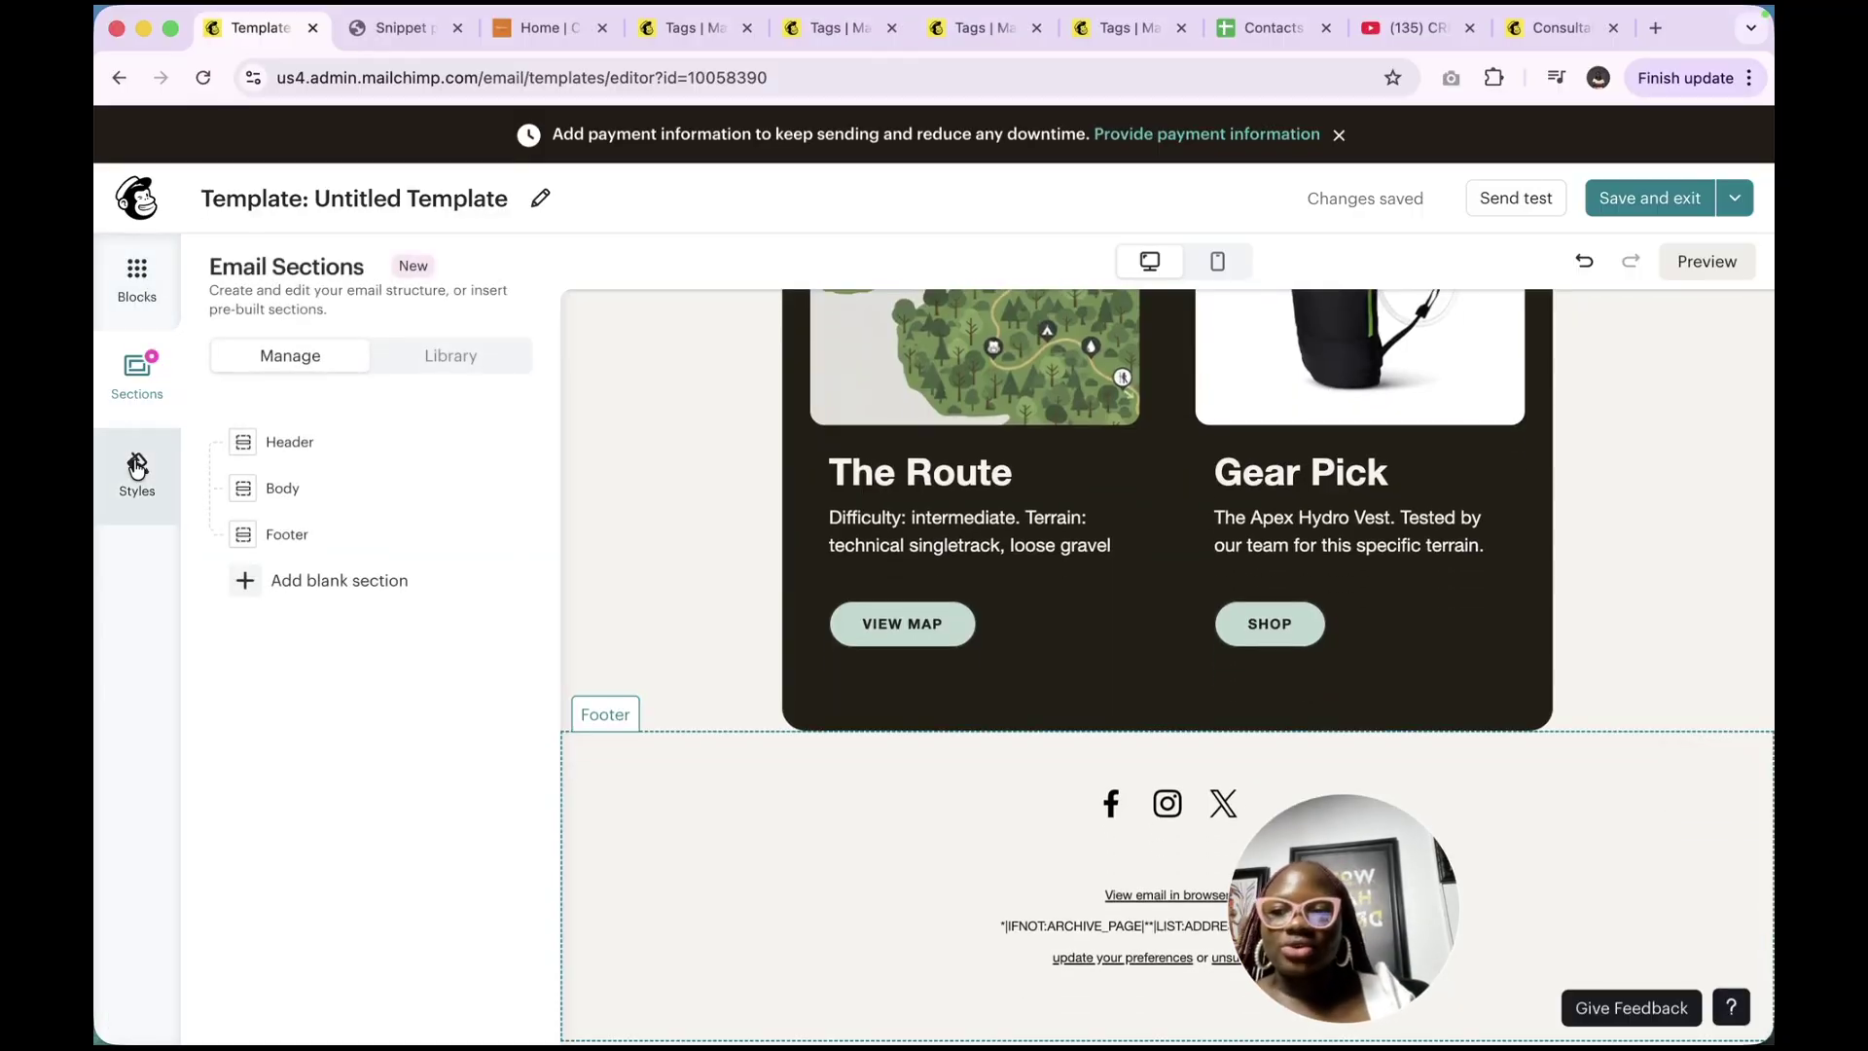
# Insert the pre-built Logo header section from the section library at the top of the email
pyautogui.click(436, 356)
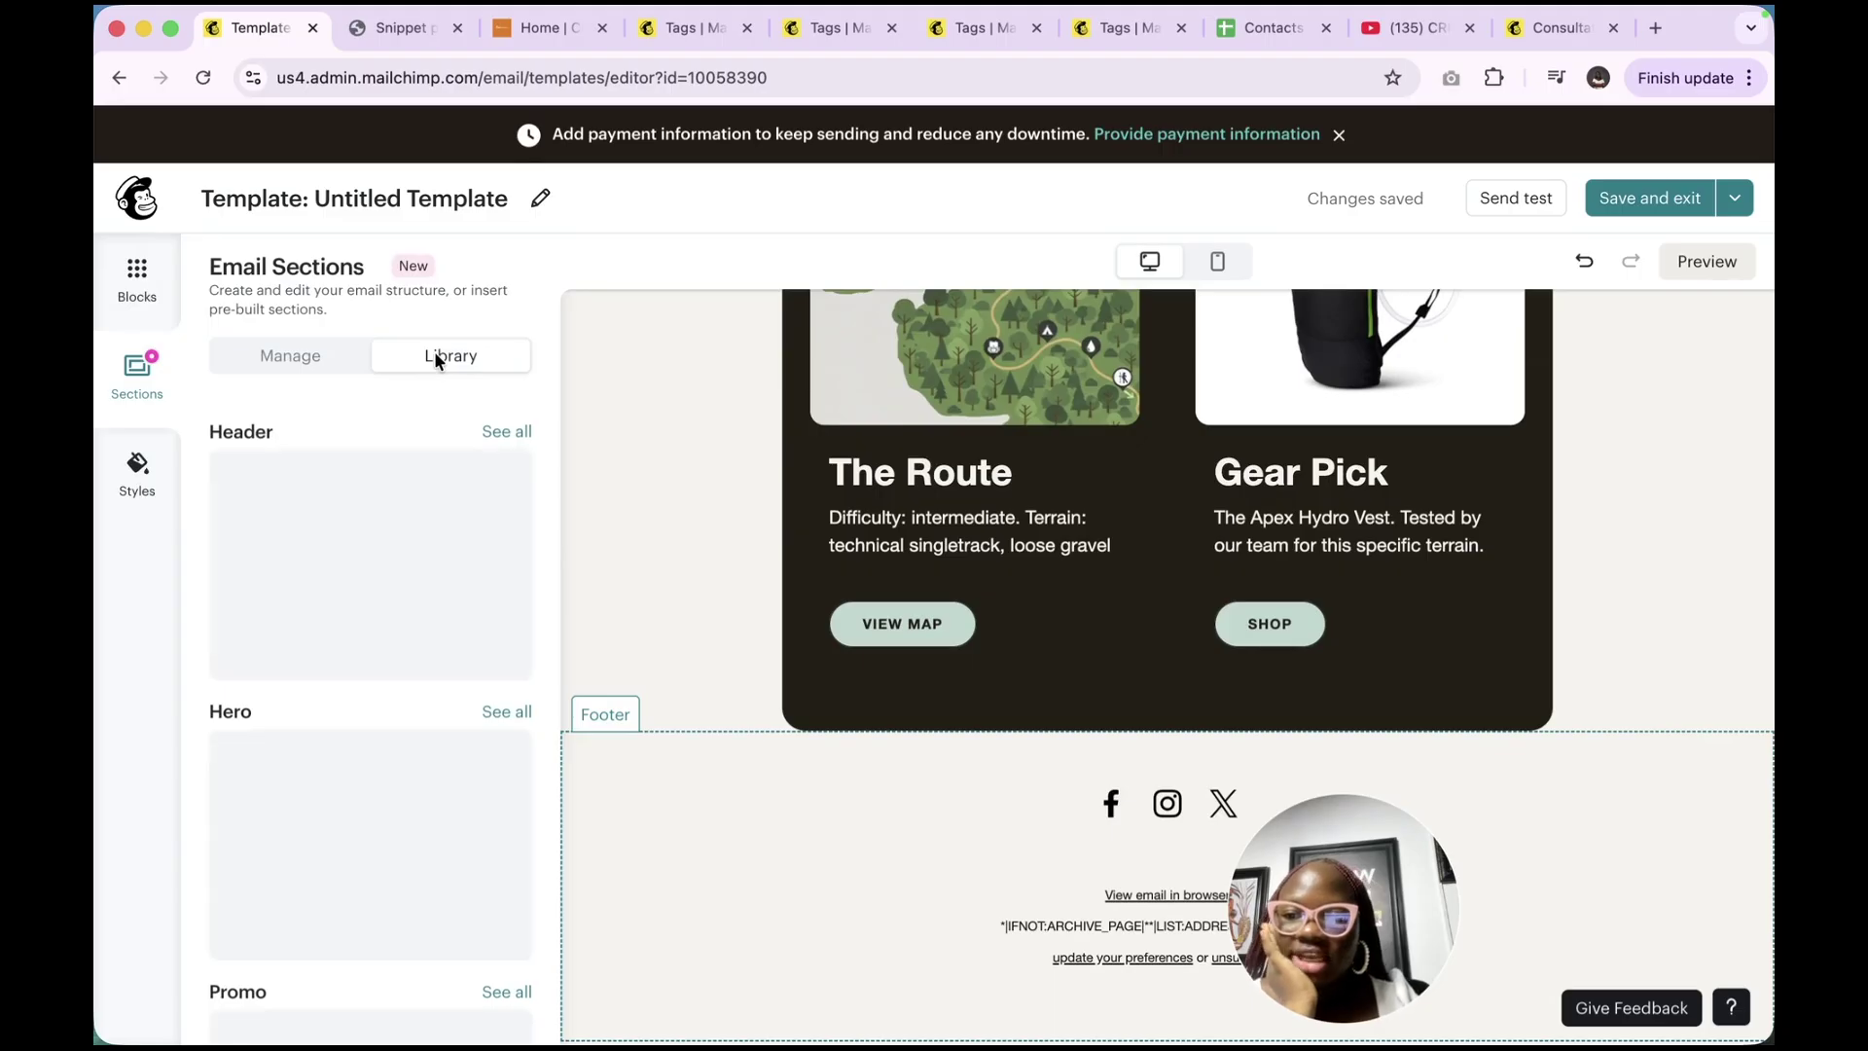
pyautogui.scroll(-4, 405, 570)
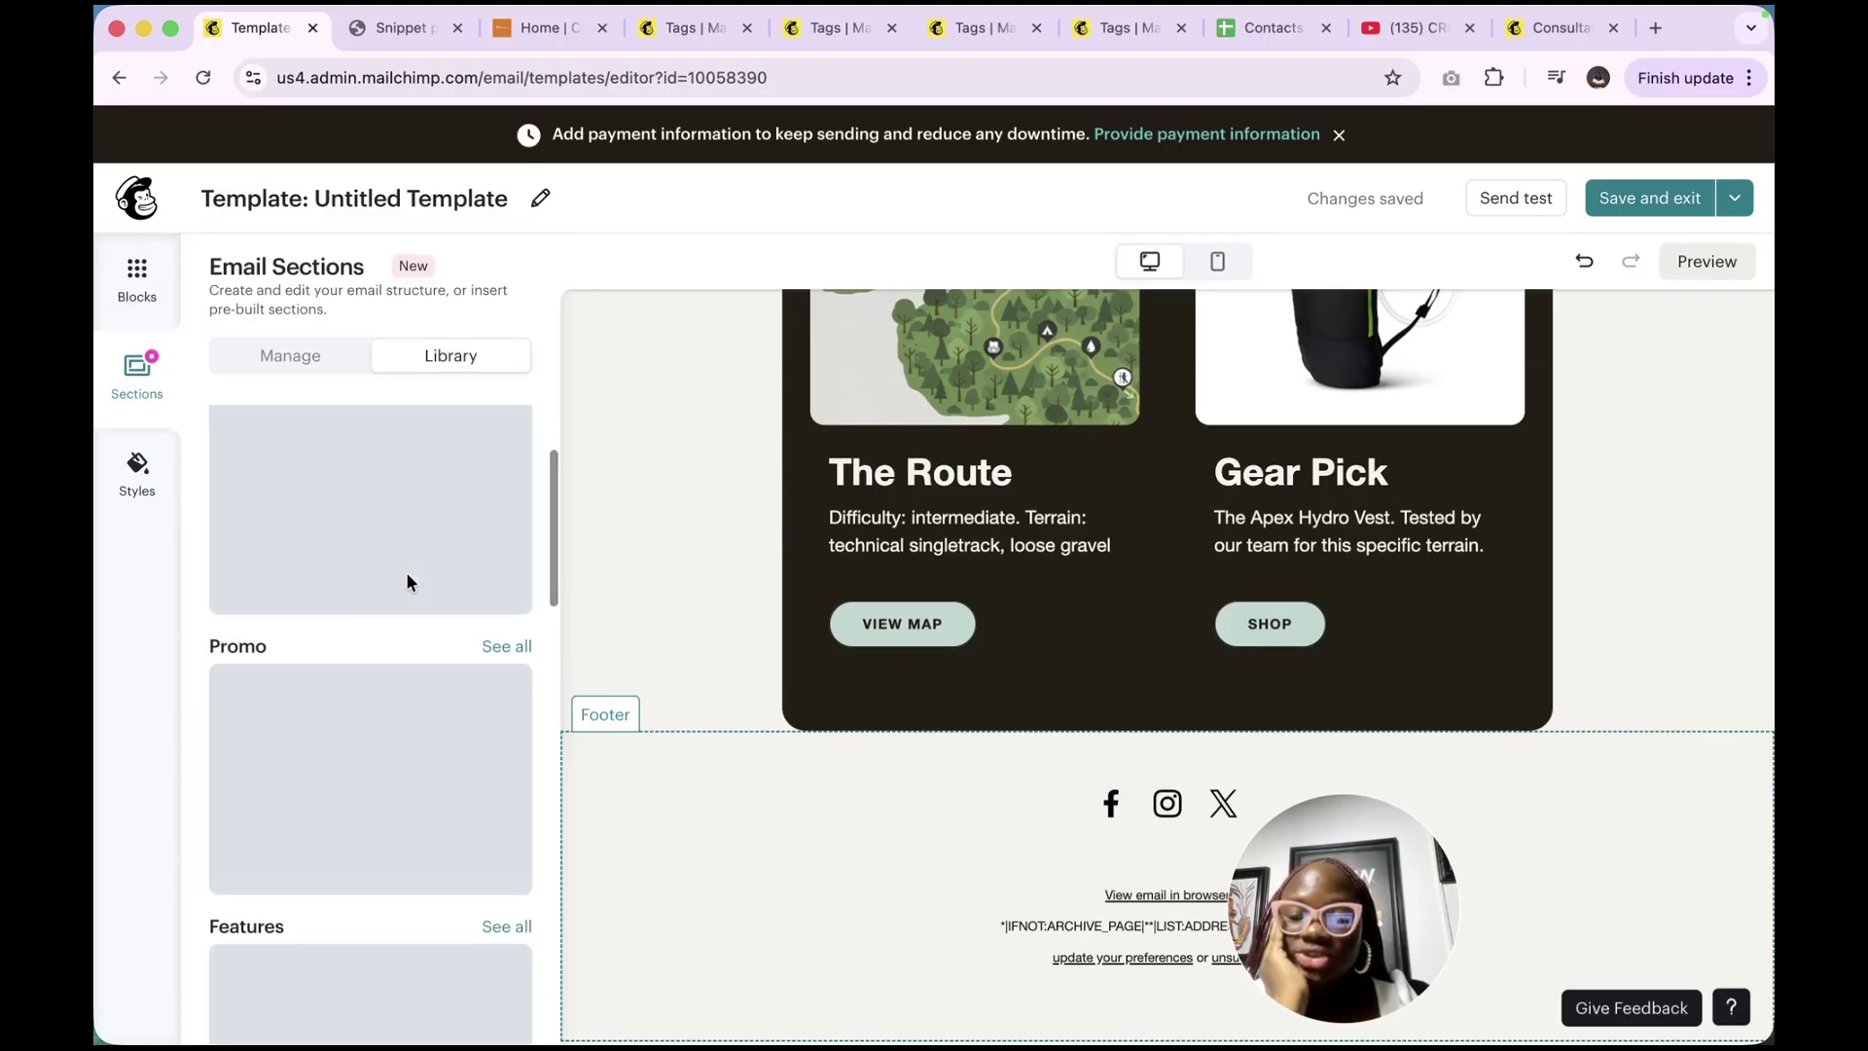
pyautogui.scroll(4, 406, 574)
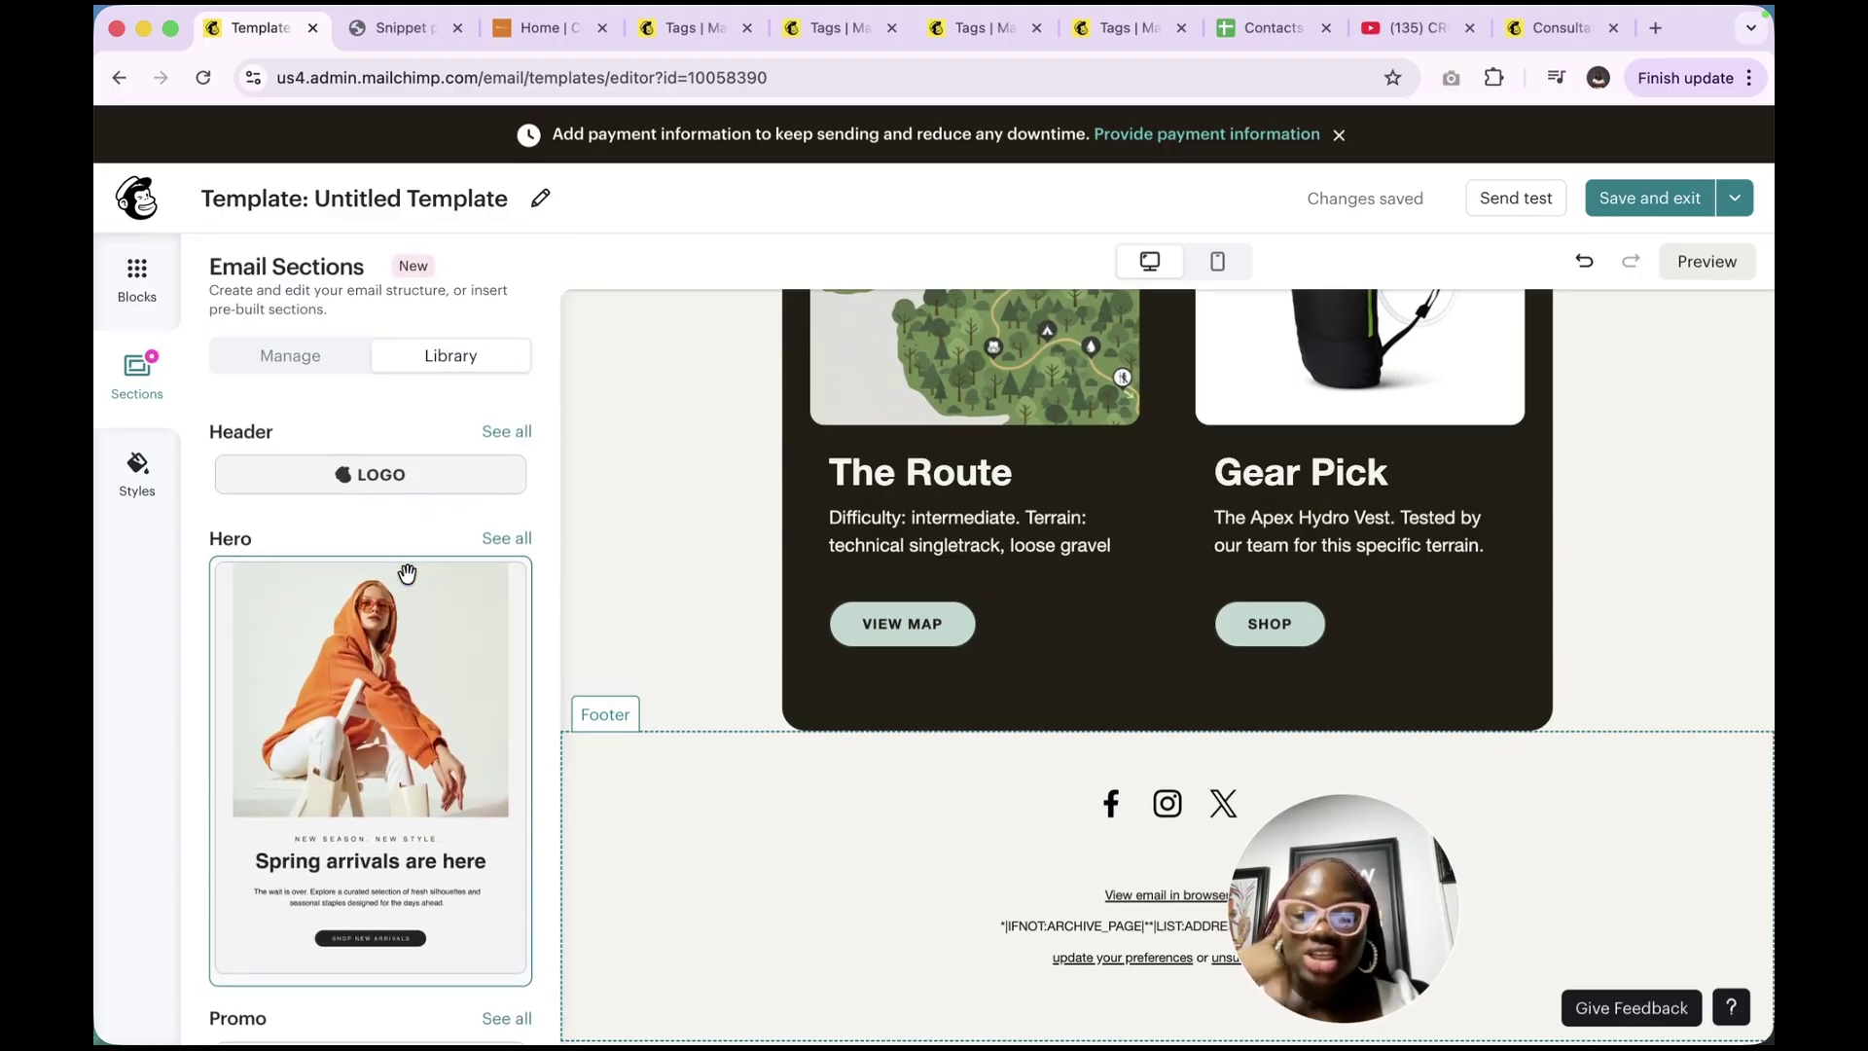
pyautogui.scroll(10, 924, 462)
pyautogui.scroll(6, 924, 462)
pyautogui.scroll(-5, 325, 717)
pyautogui.scroll(-5, 327, 717)
pyautogui.scroll(9, 327, 717)
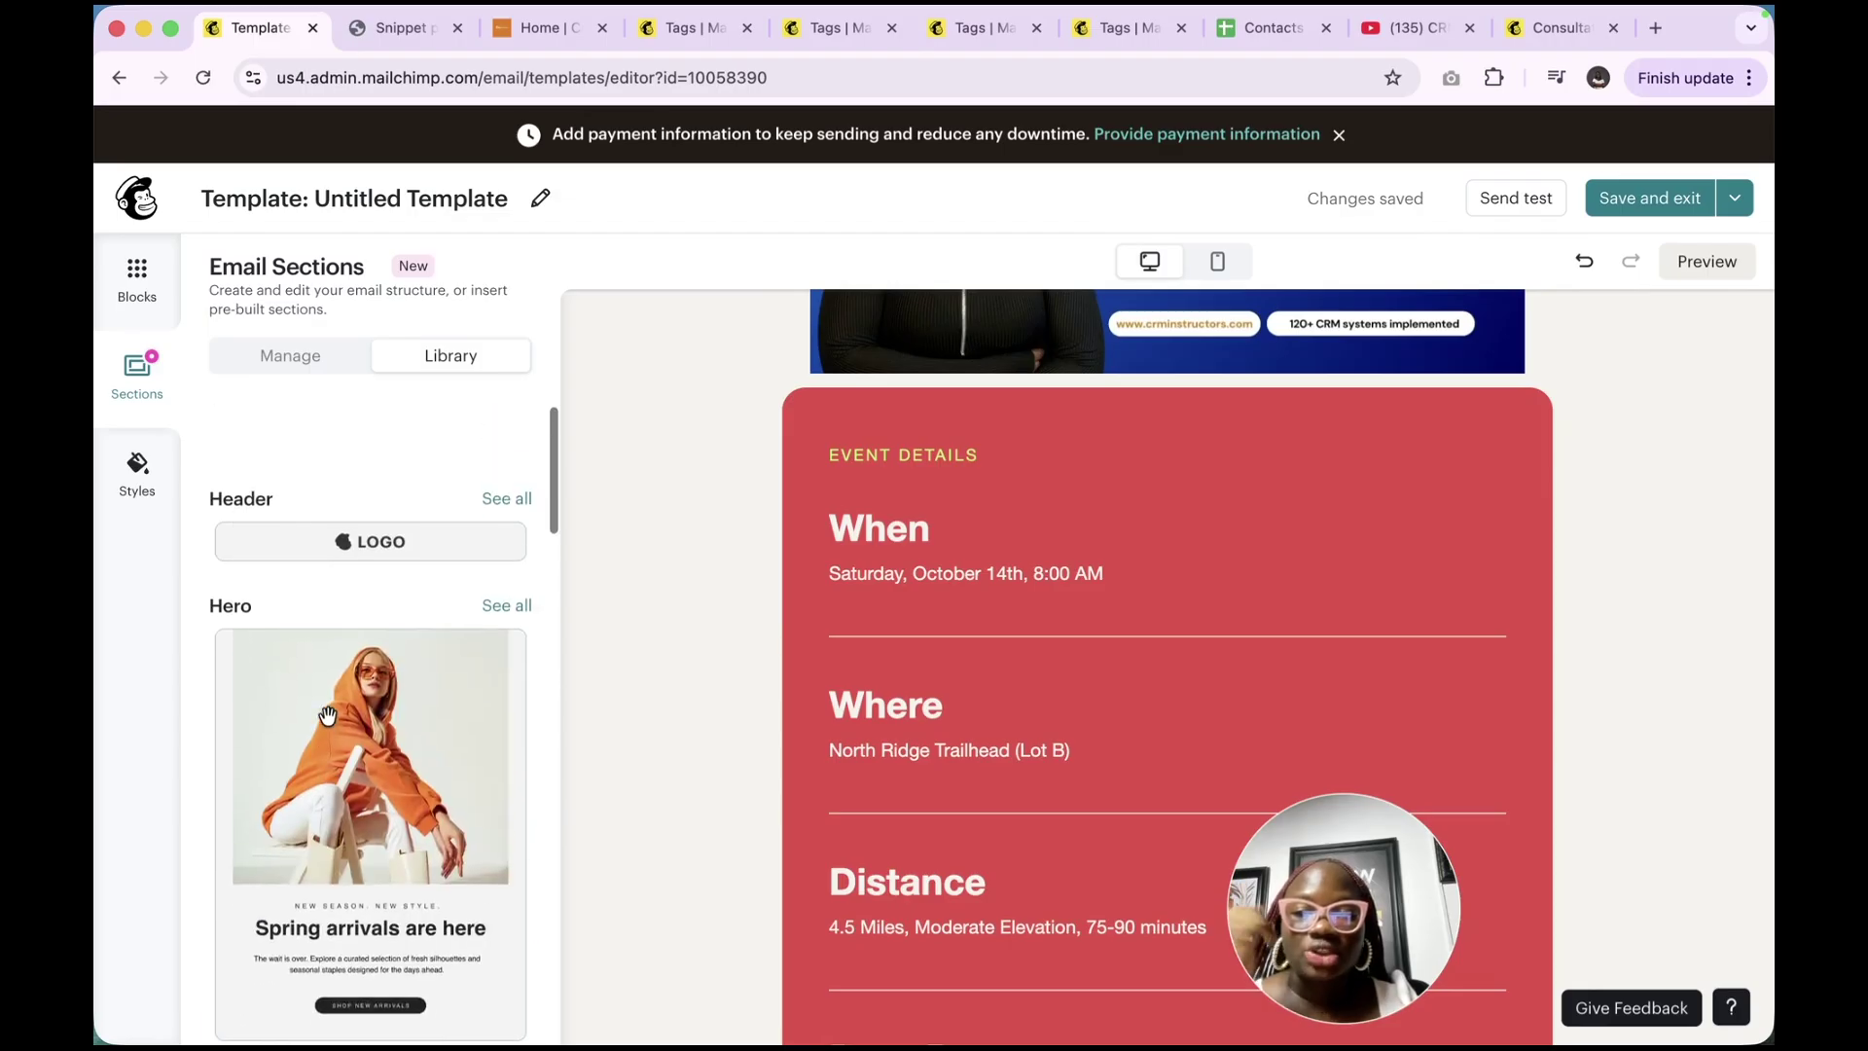
pyautogui.scroll(-2, 327, 715)
pyautogui.scroll(8, 967, 537)
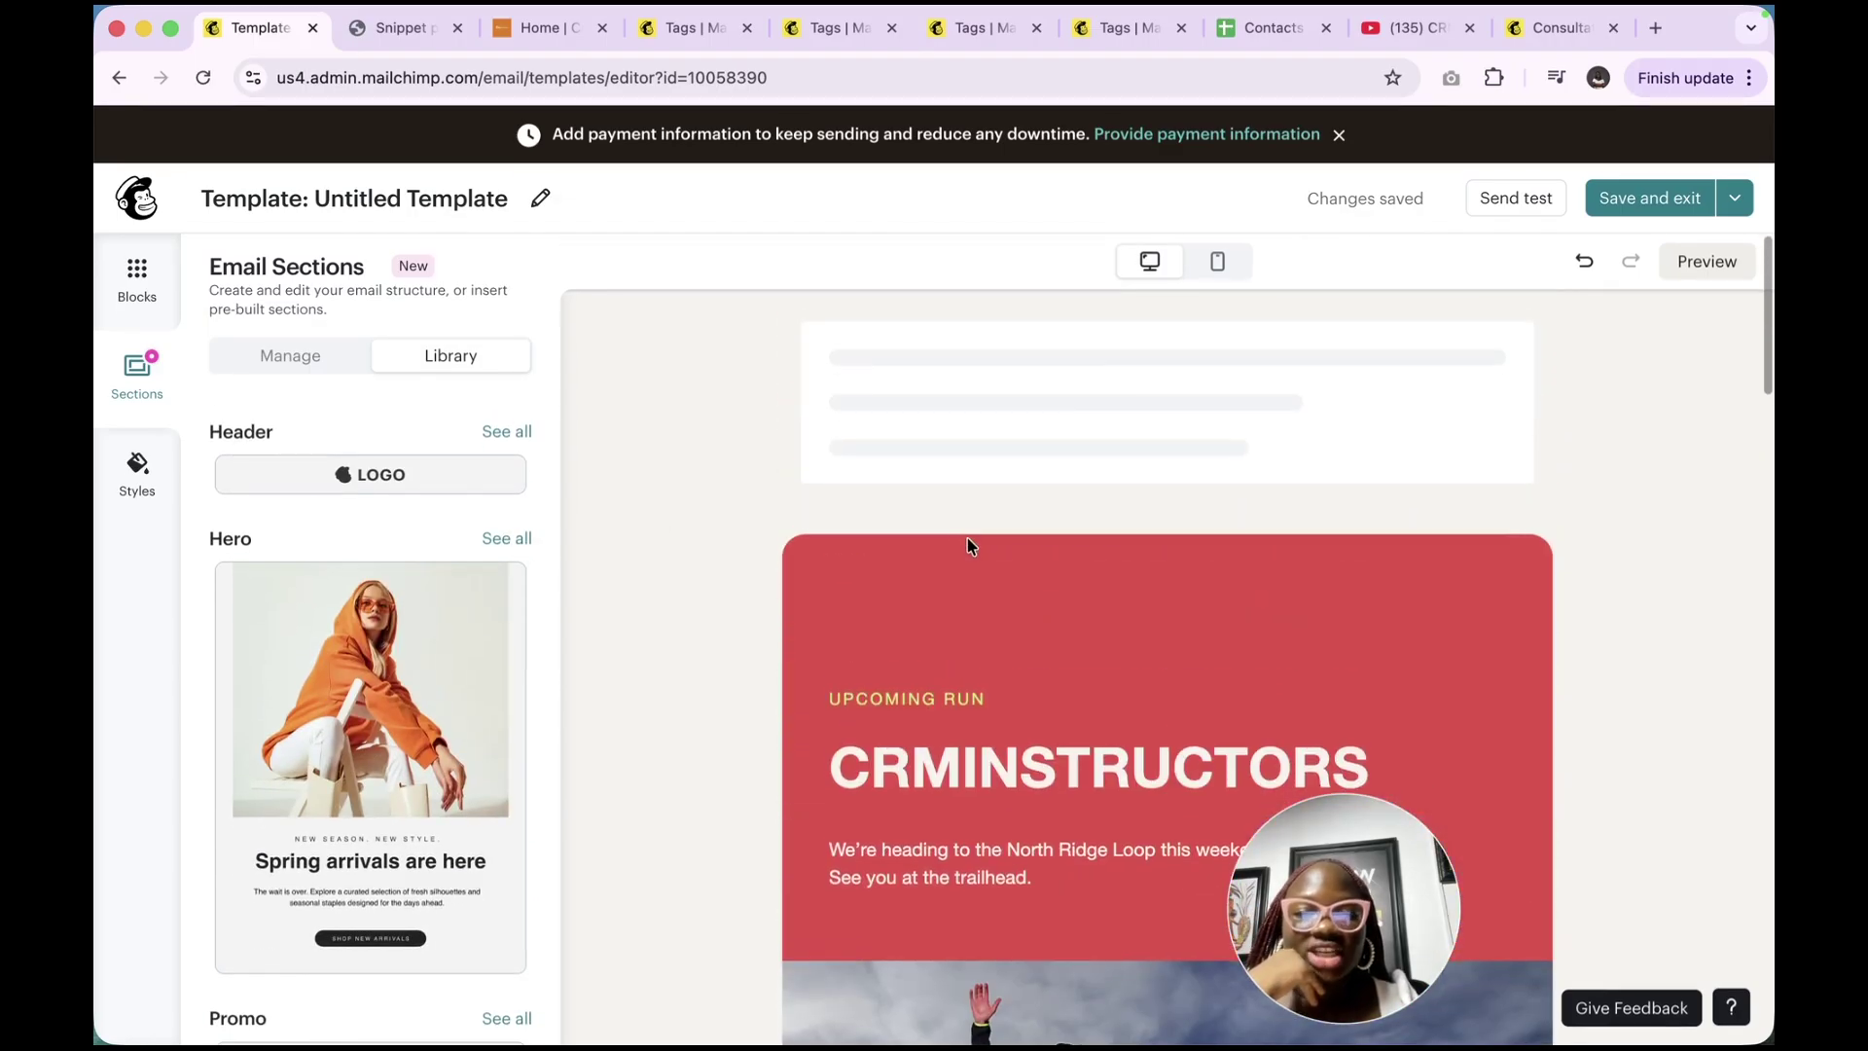
pyautogui.moveTo(405, 458); pyautogui.dragTo(1179, 582)
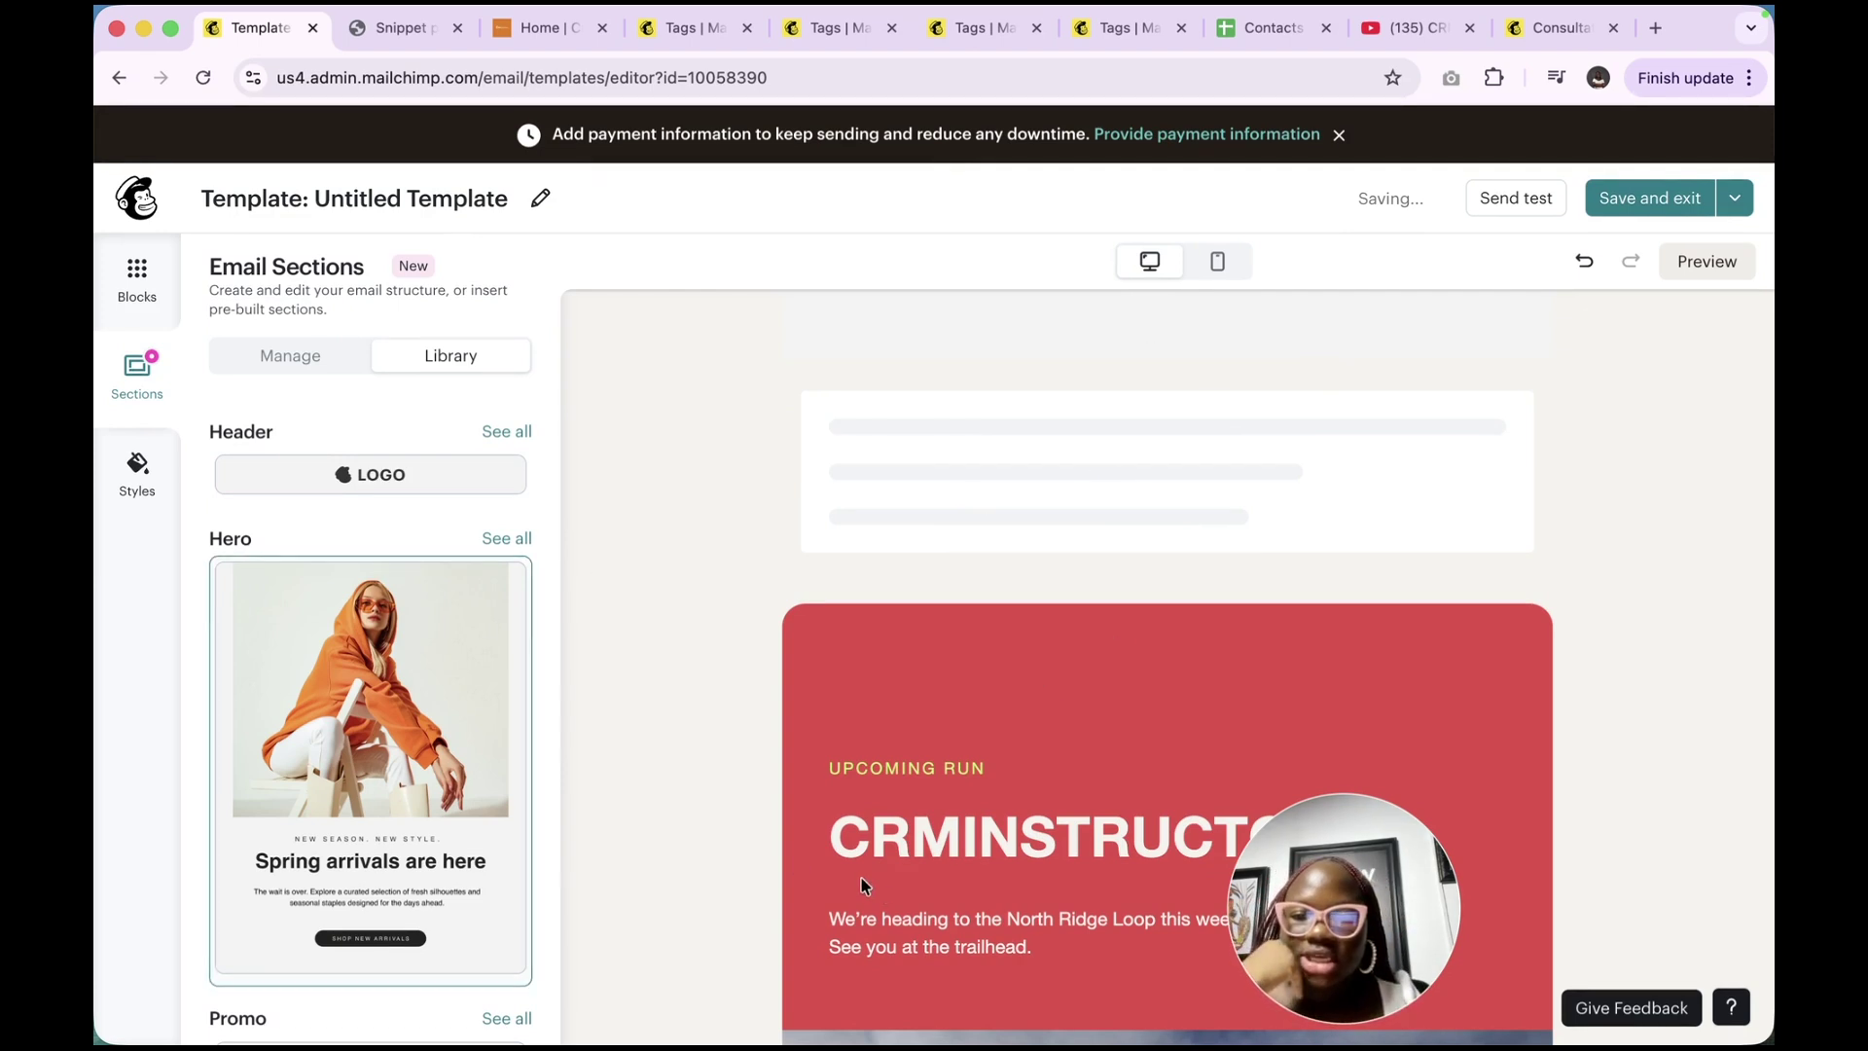
# Browse the section library's pre-built Promo, Features, Editorial and Footer designs
pyautogui.scroll(-10, 876, 885)
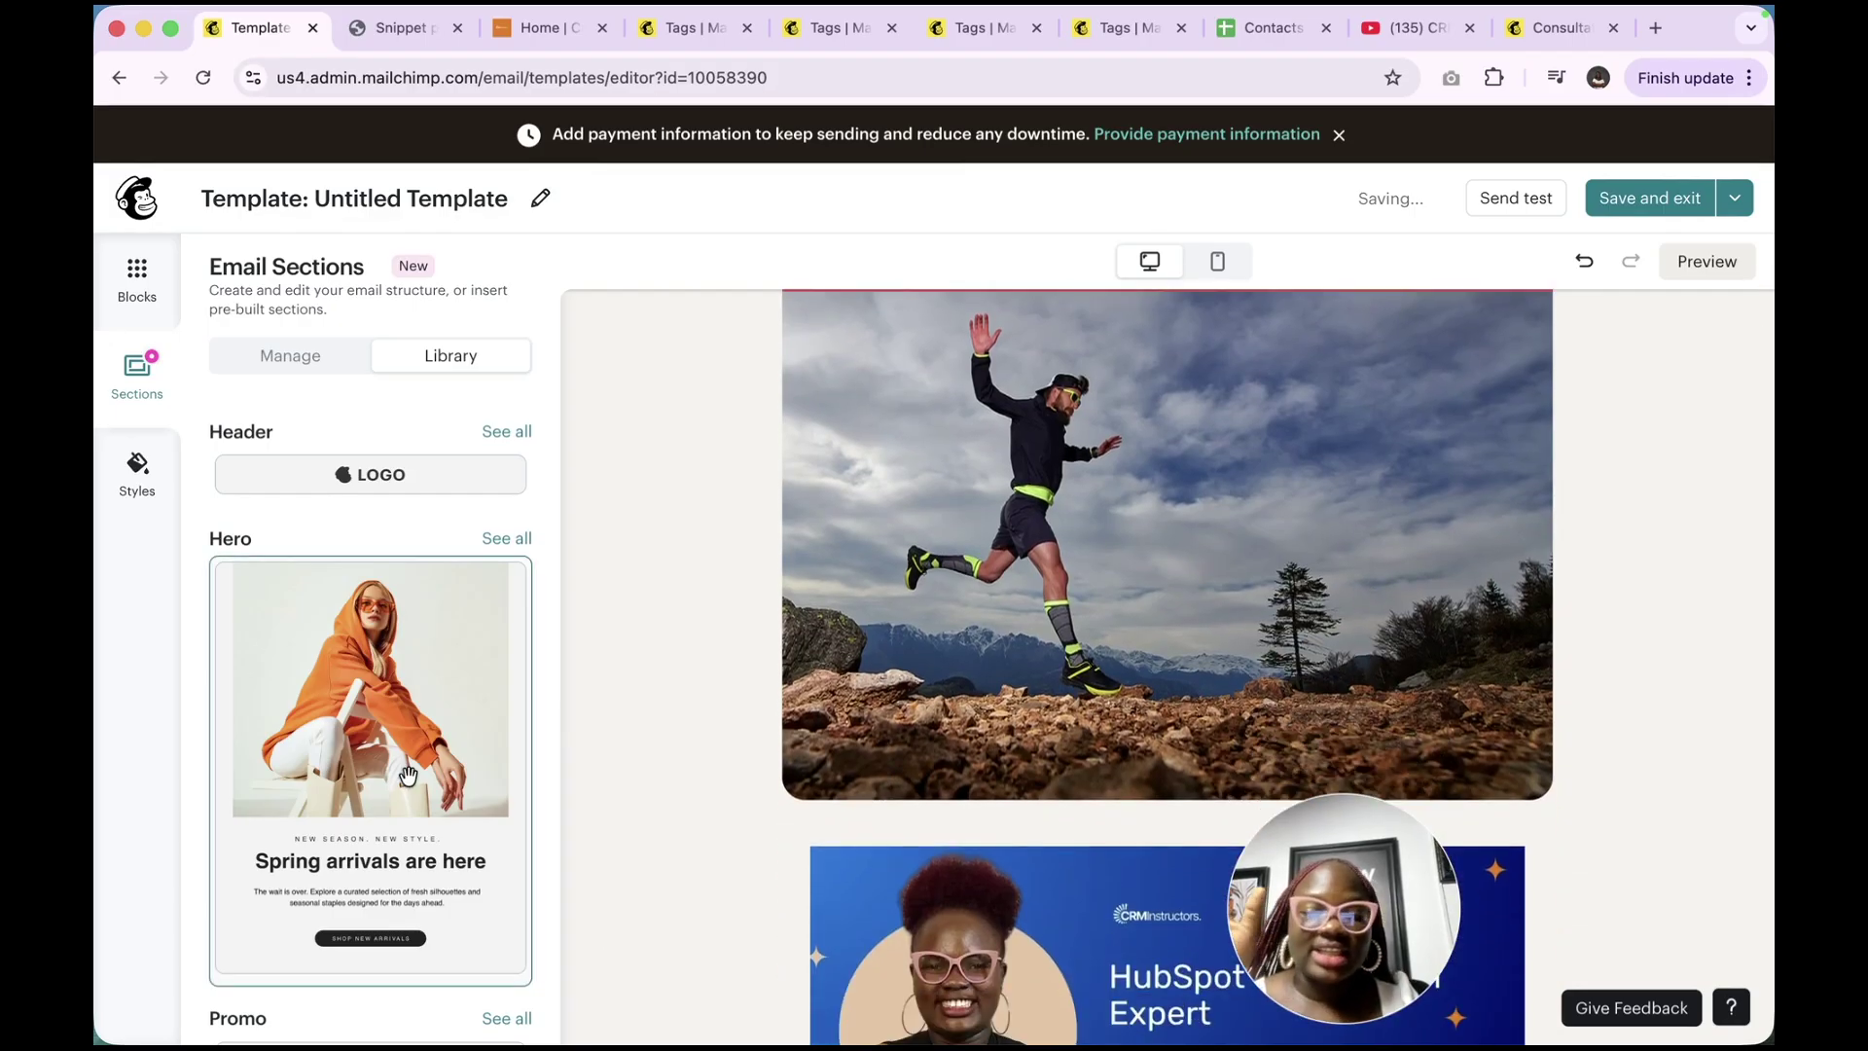
pyautogui.scroll(-10, 394, 773)
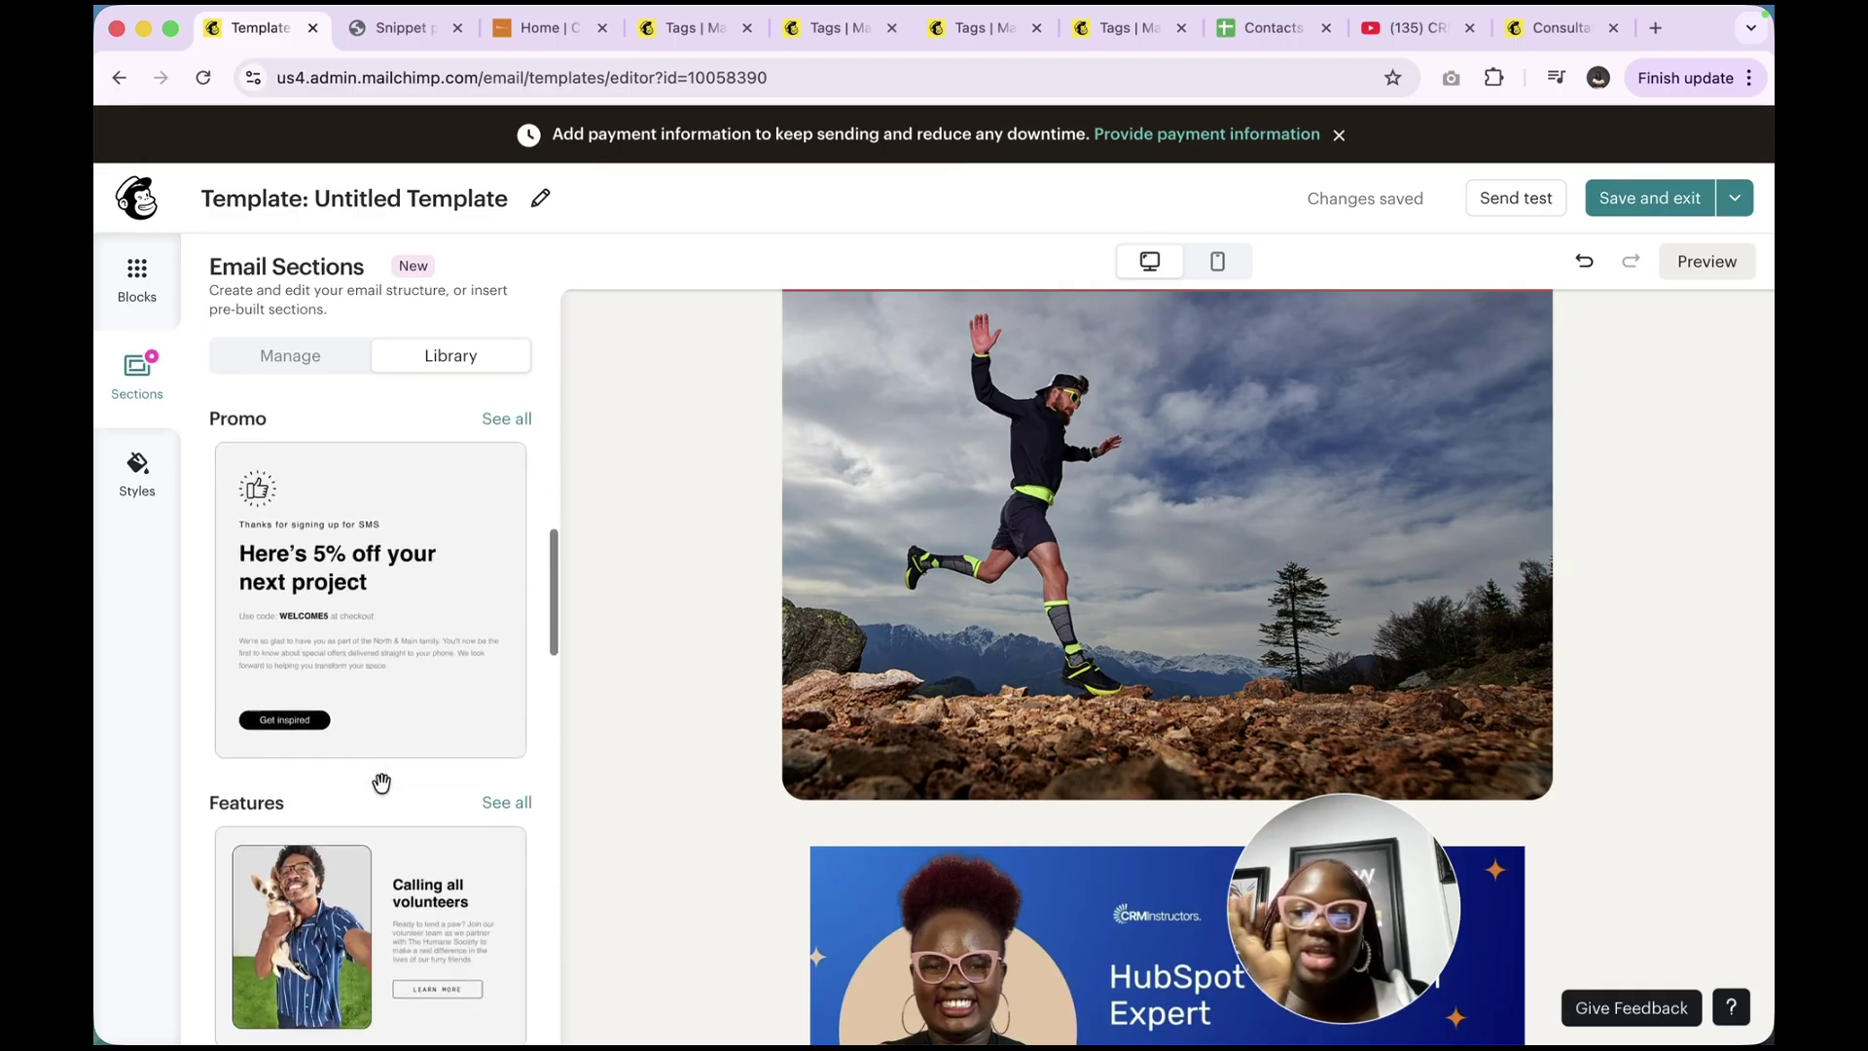
pyautogui.scroll(-15, 385, 746)
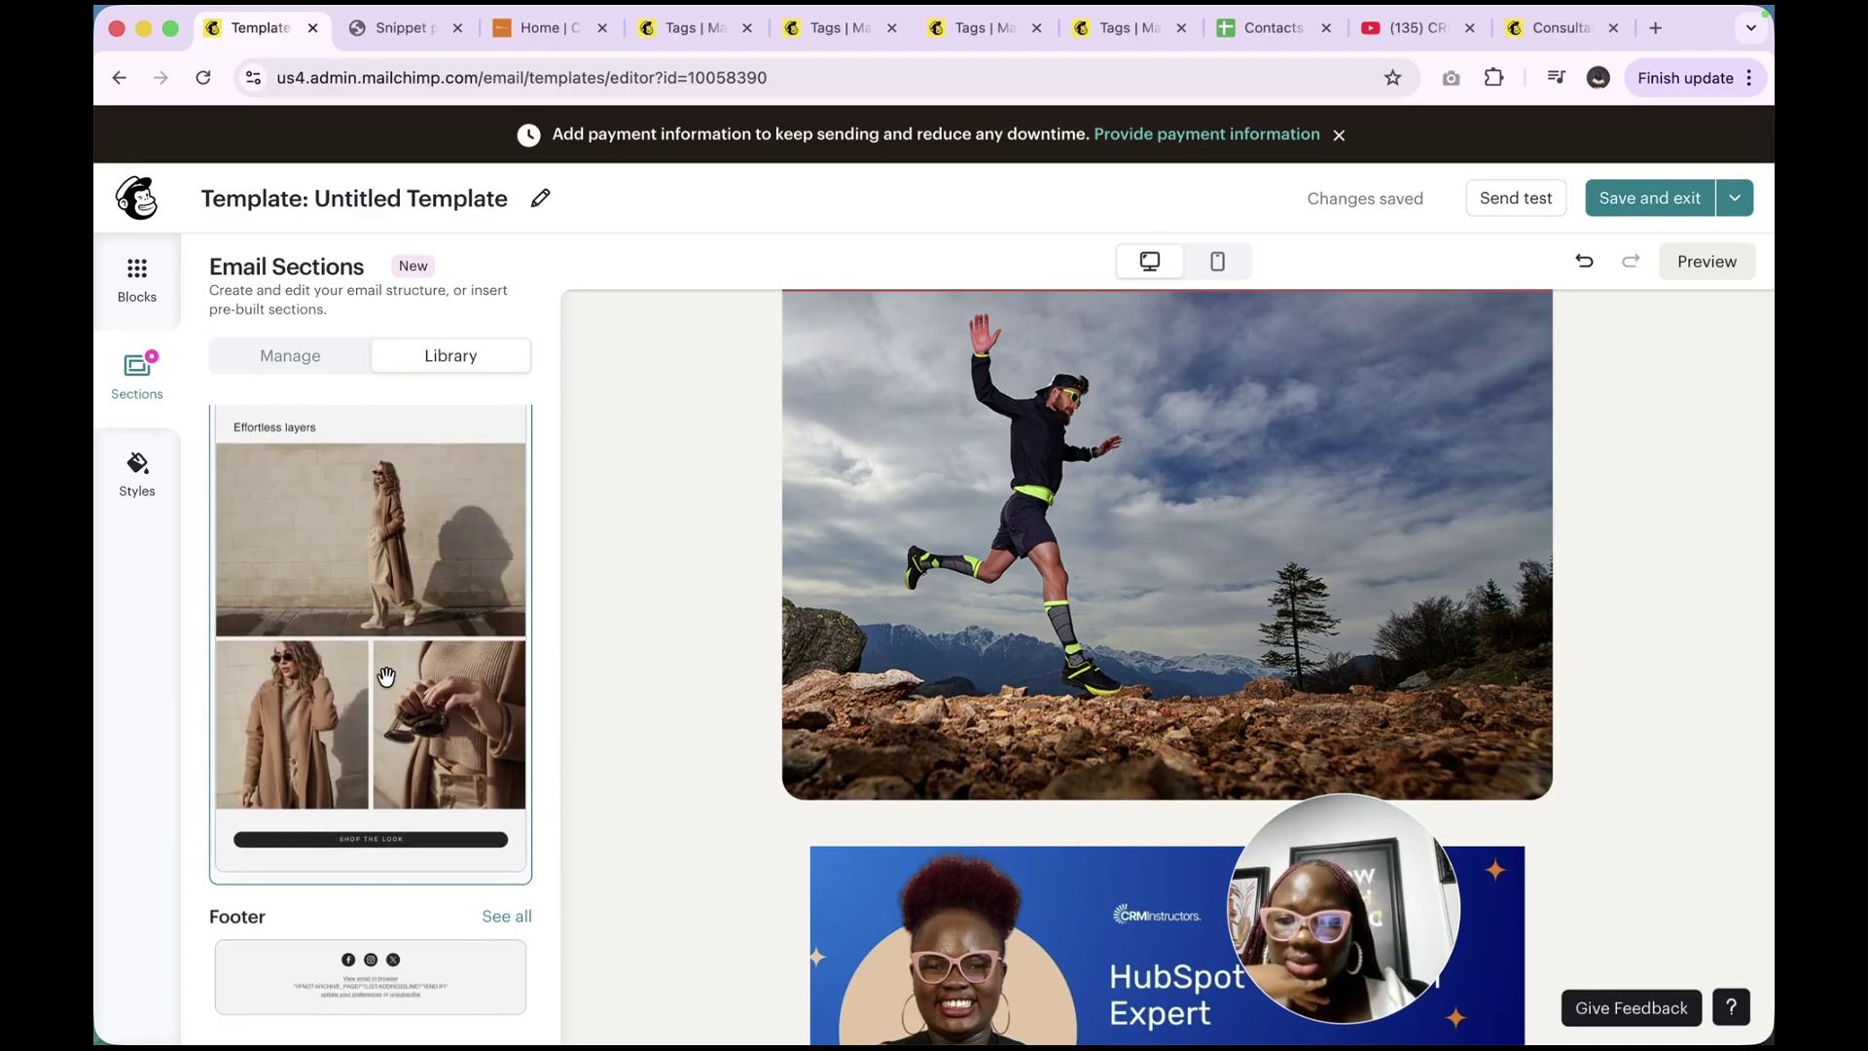
pyautogui.scroll(15, 387, 676)
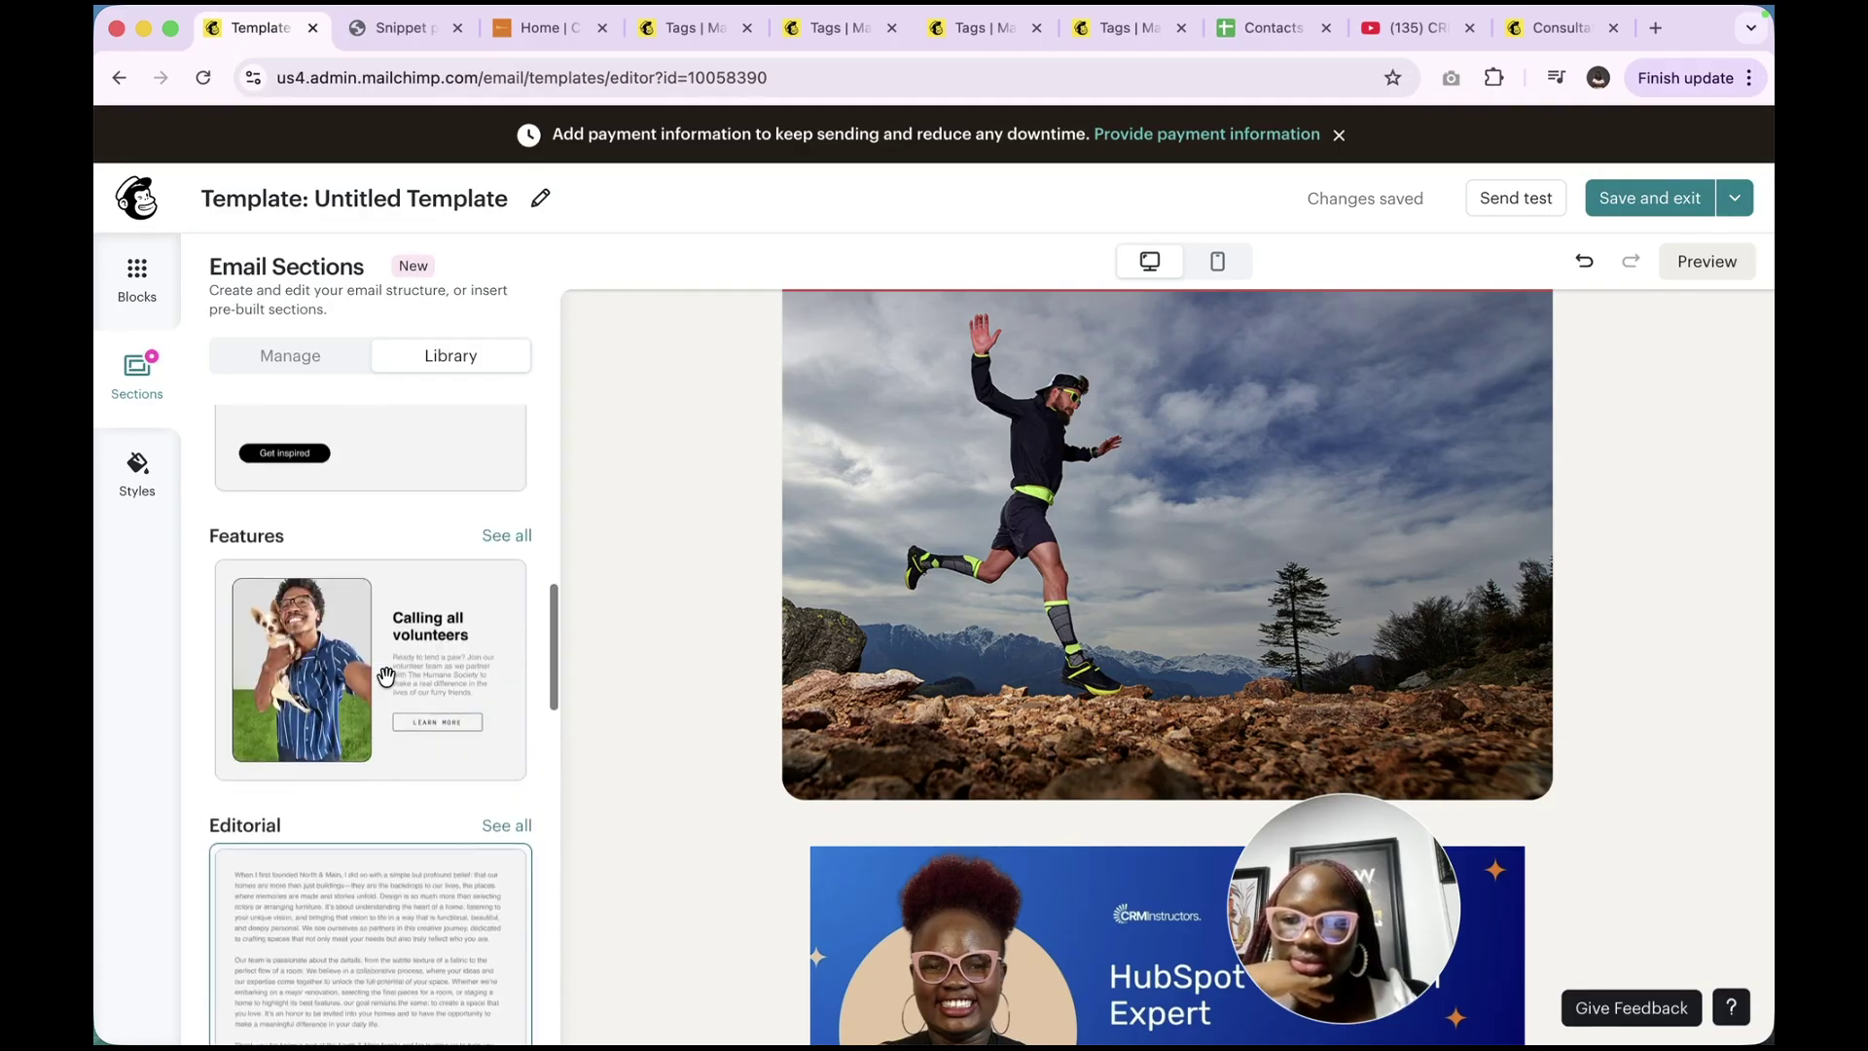
# Insert the pre-built Calling all volunteers section from the Features library between the runner photo and the blue HubSpot banner
pyautogui.scroll(3, 385, 675)
pyautogui.moveTo(361, 788); pyautogui.dragTo(911, 831)
pyautogui.scroll(-4, 914, 840)
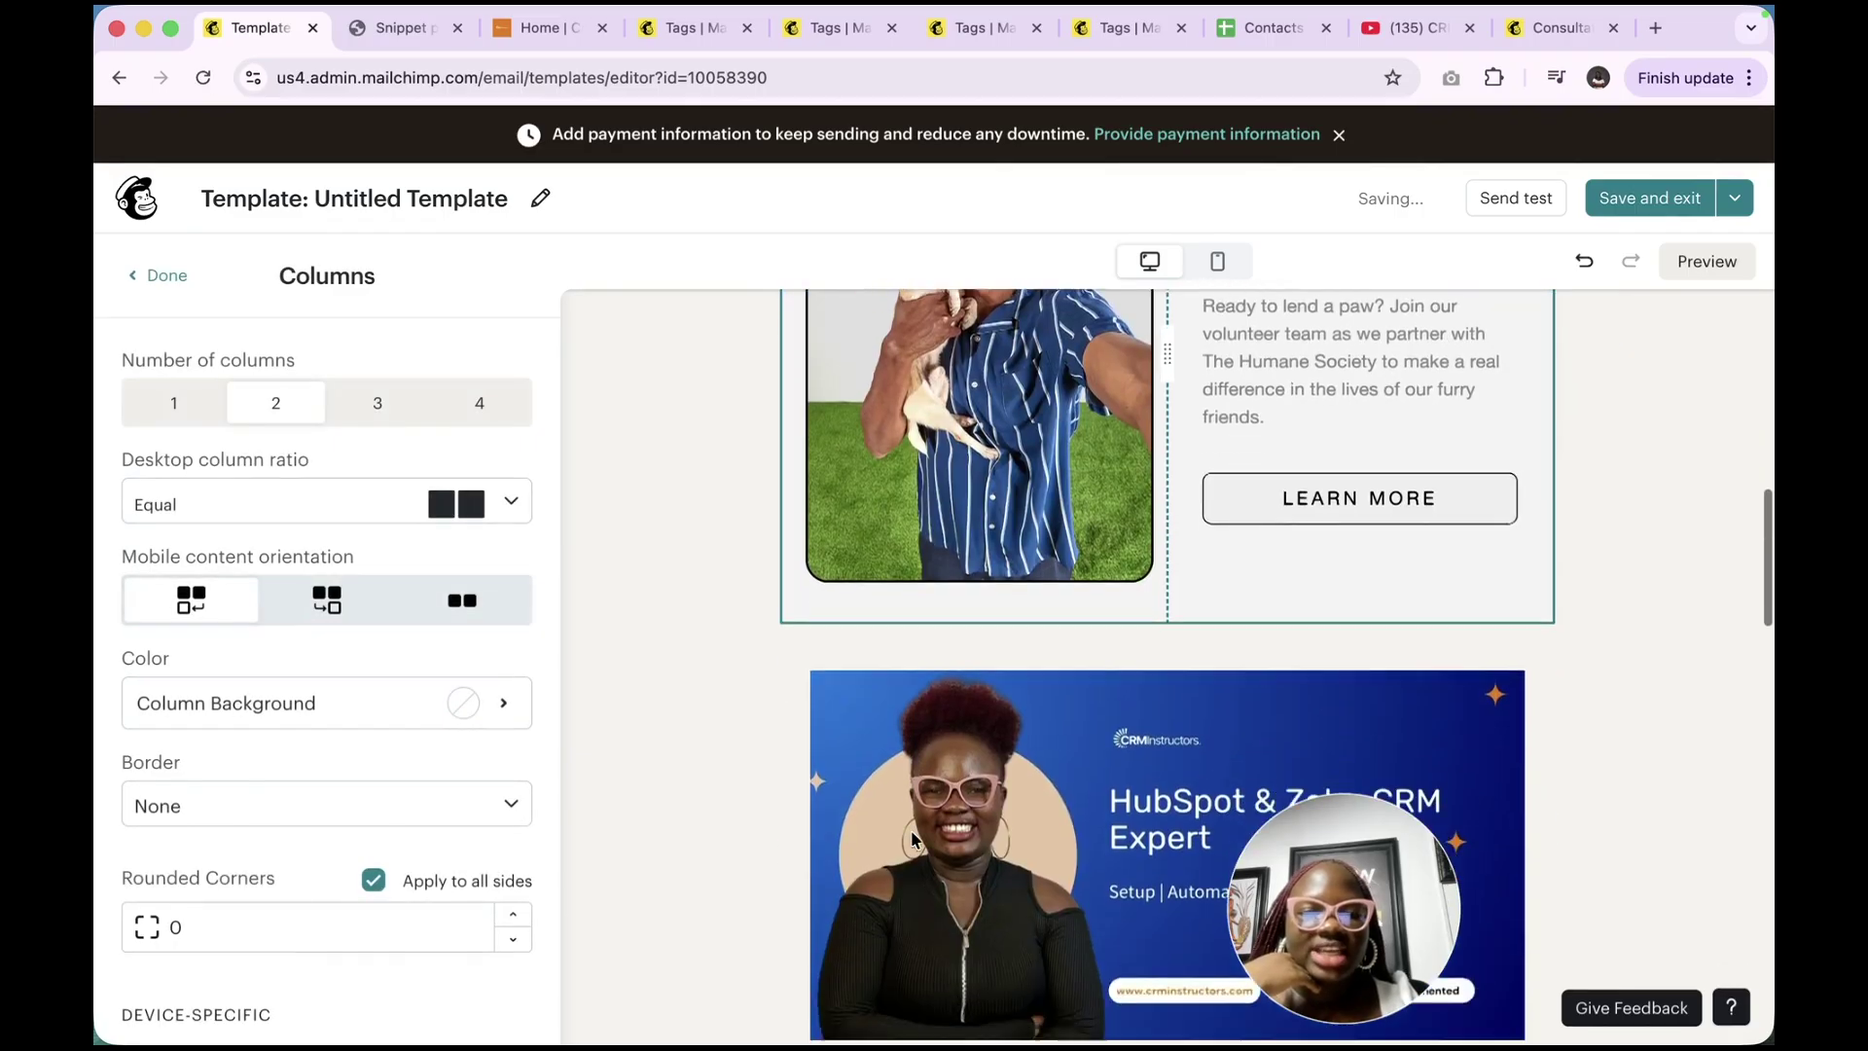
pyautogui.scroll(3, 914, 841)
# Inspect the editing options for the image, text and Learn more button in the Calling all volunteers section
pyautogui.click(1093, 337)
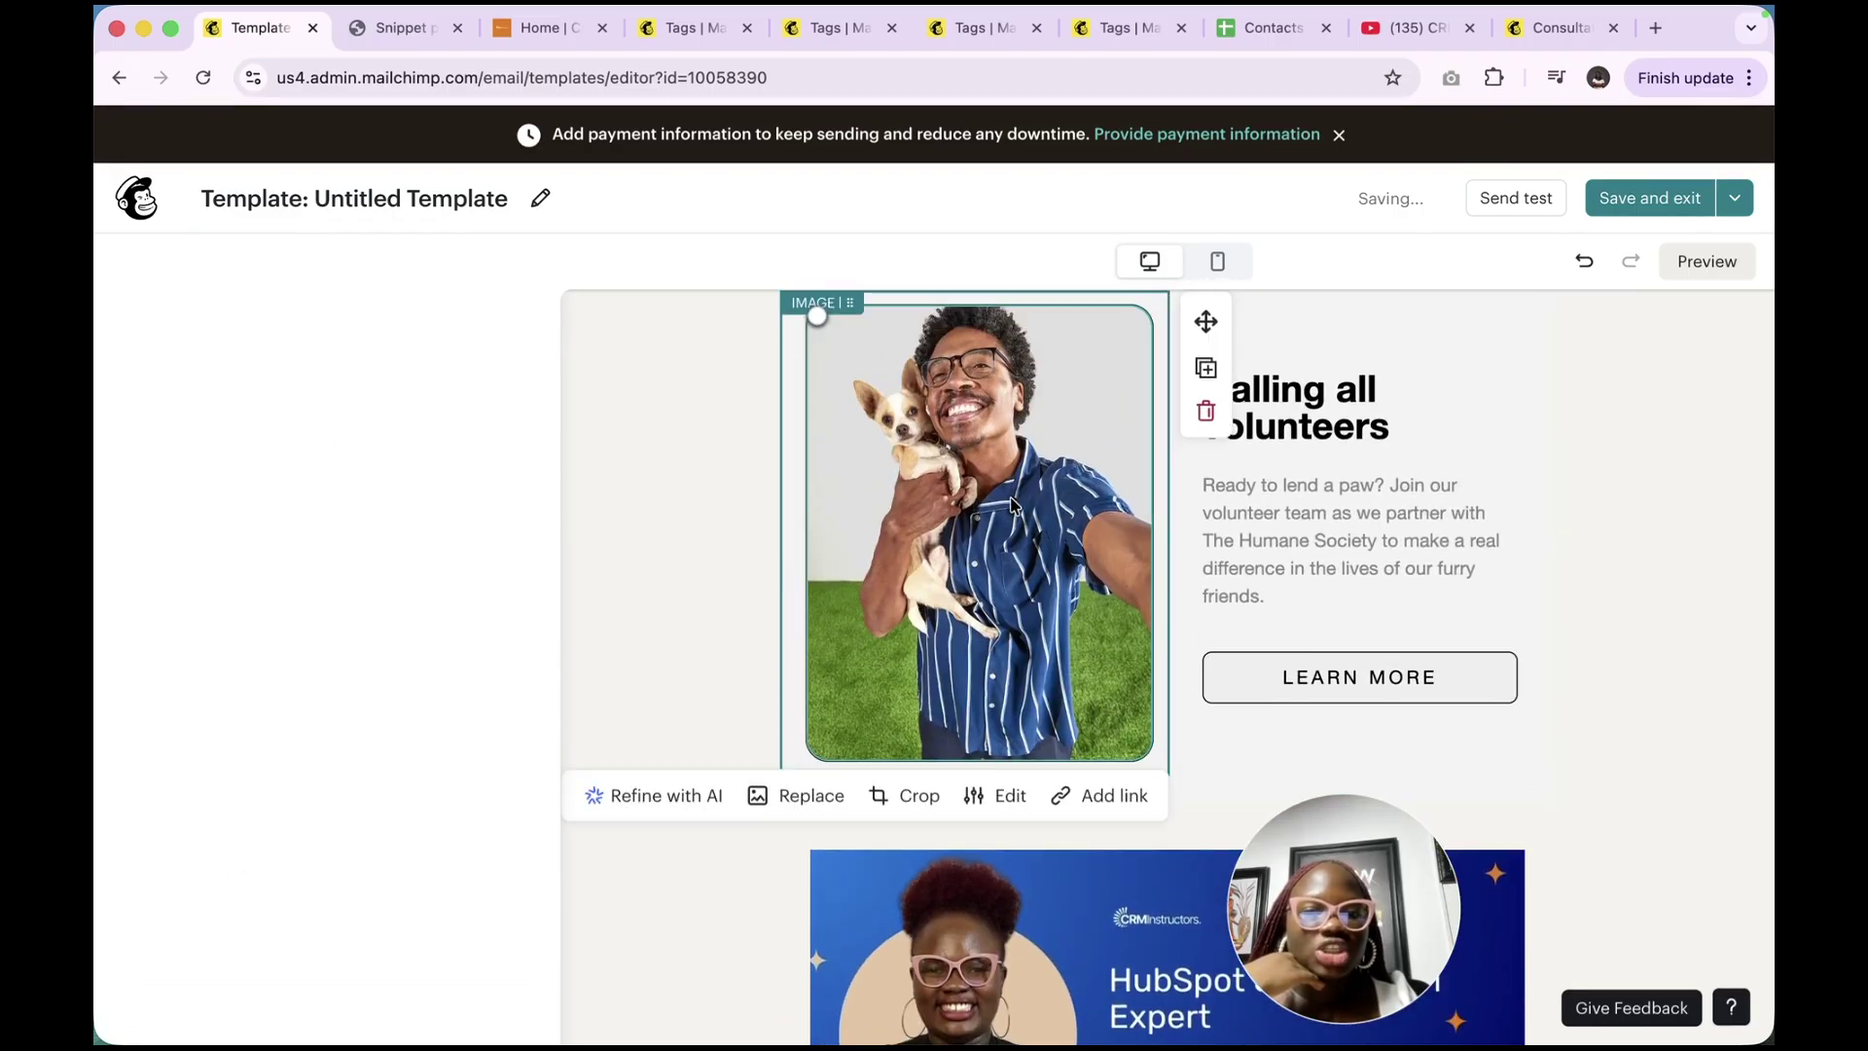
pyautogui.click(1254, 469)
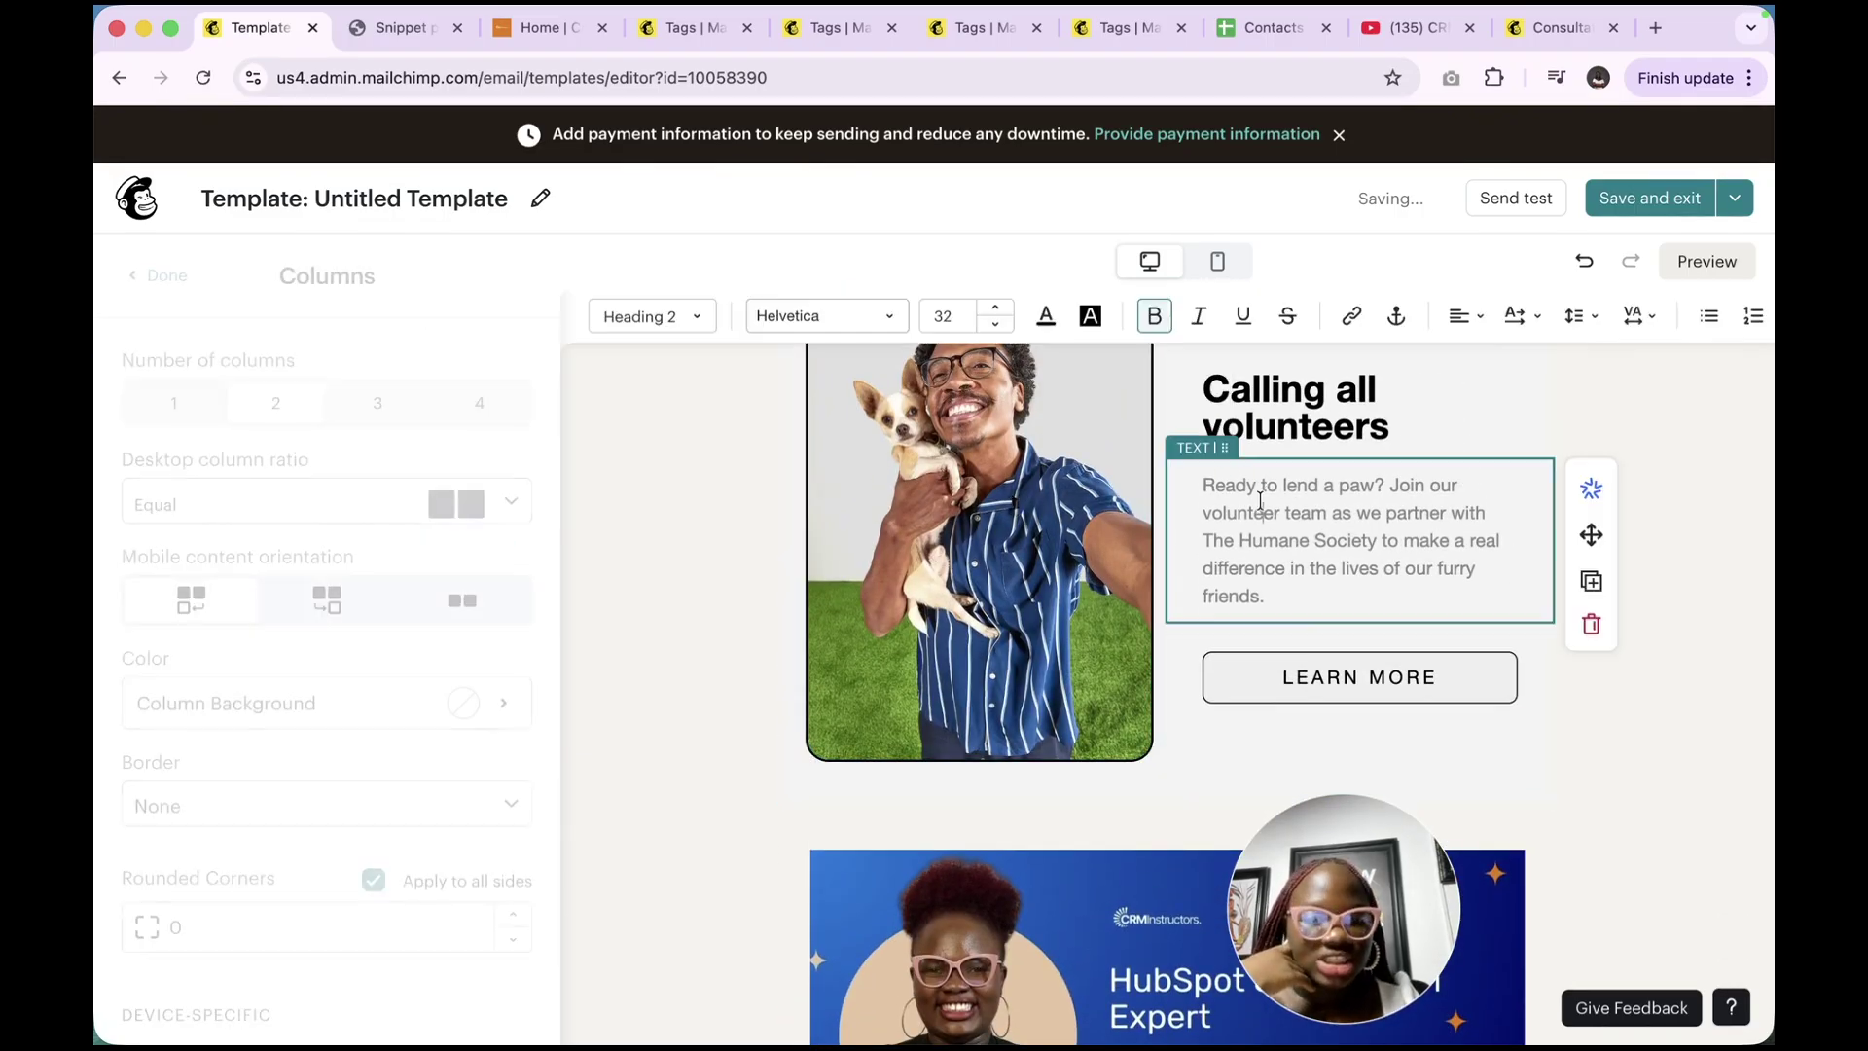
pyautogui.click(1311, 665)
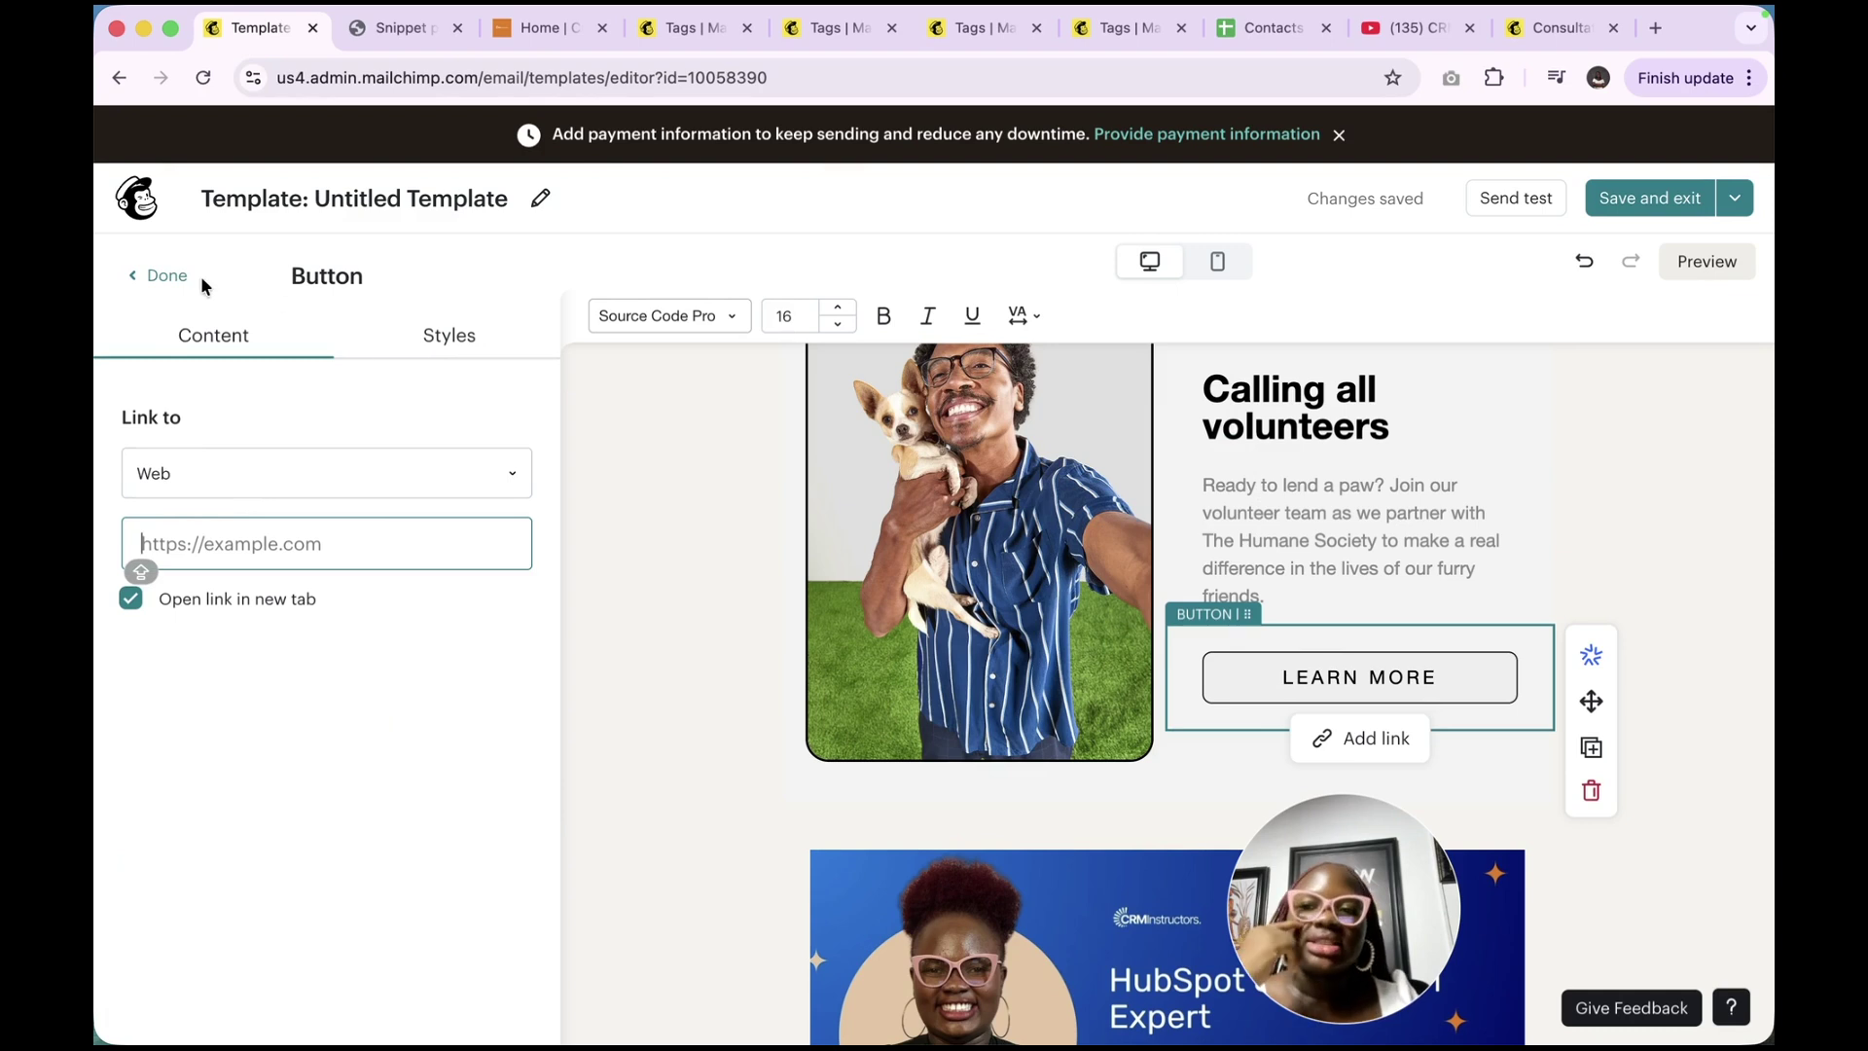
pyautogui.click(136, 276)
# Try the dark brown brand kit colour #352424 as the email's background color
pyautogui.click(137, 467)
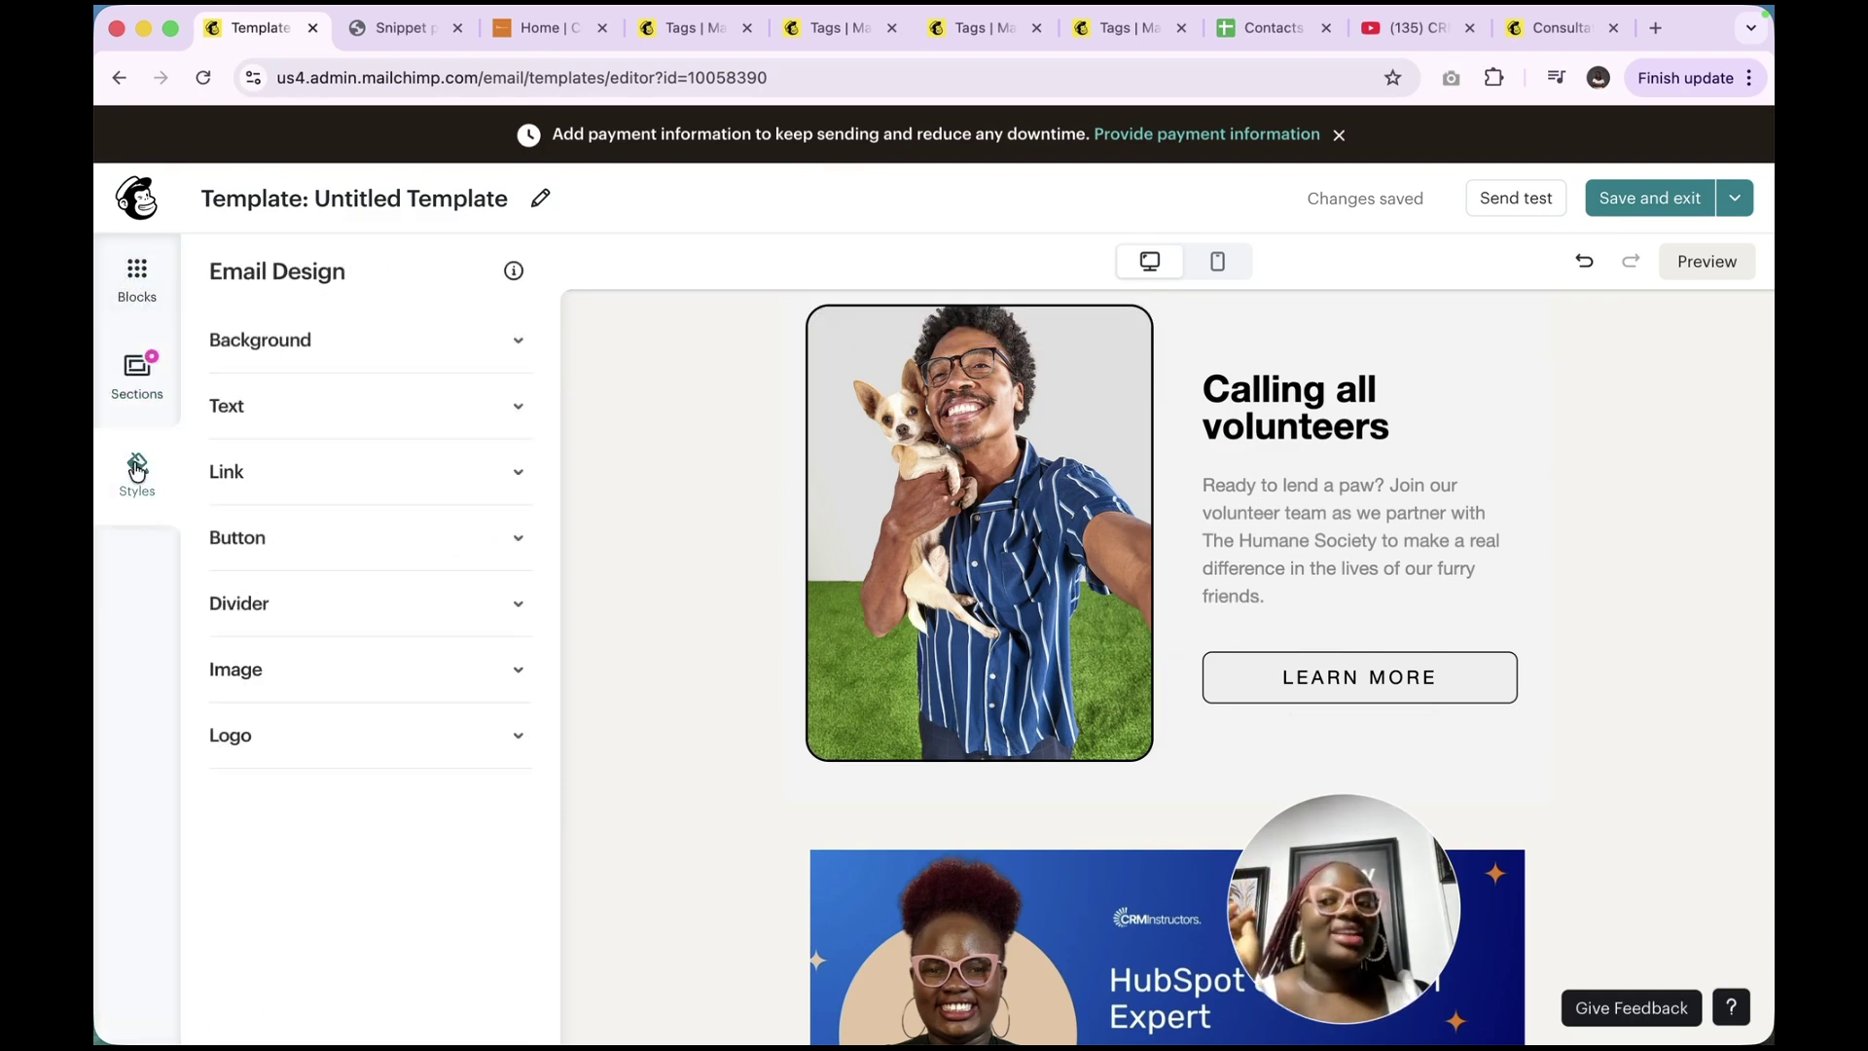
pyautogui.click(319, 346)
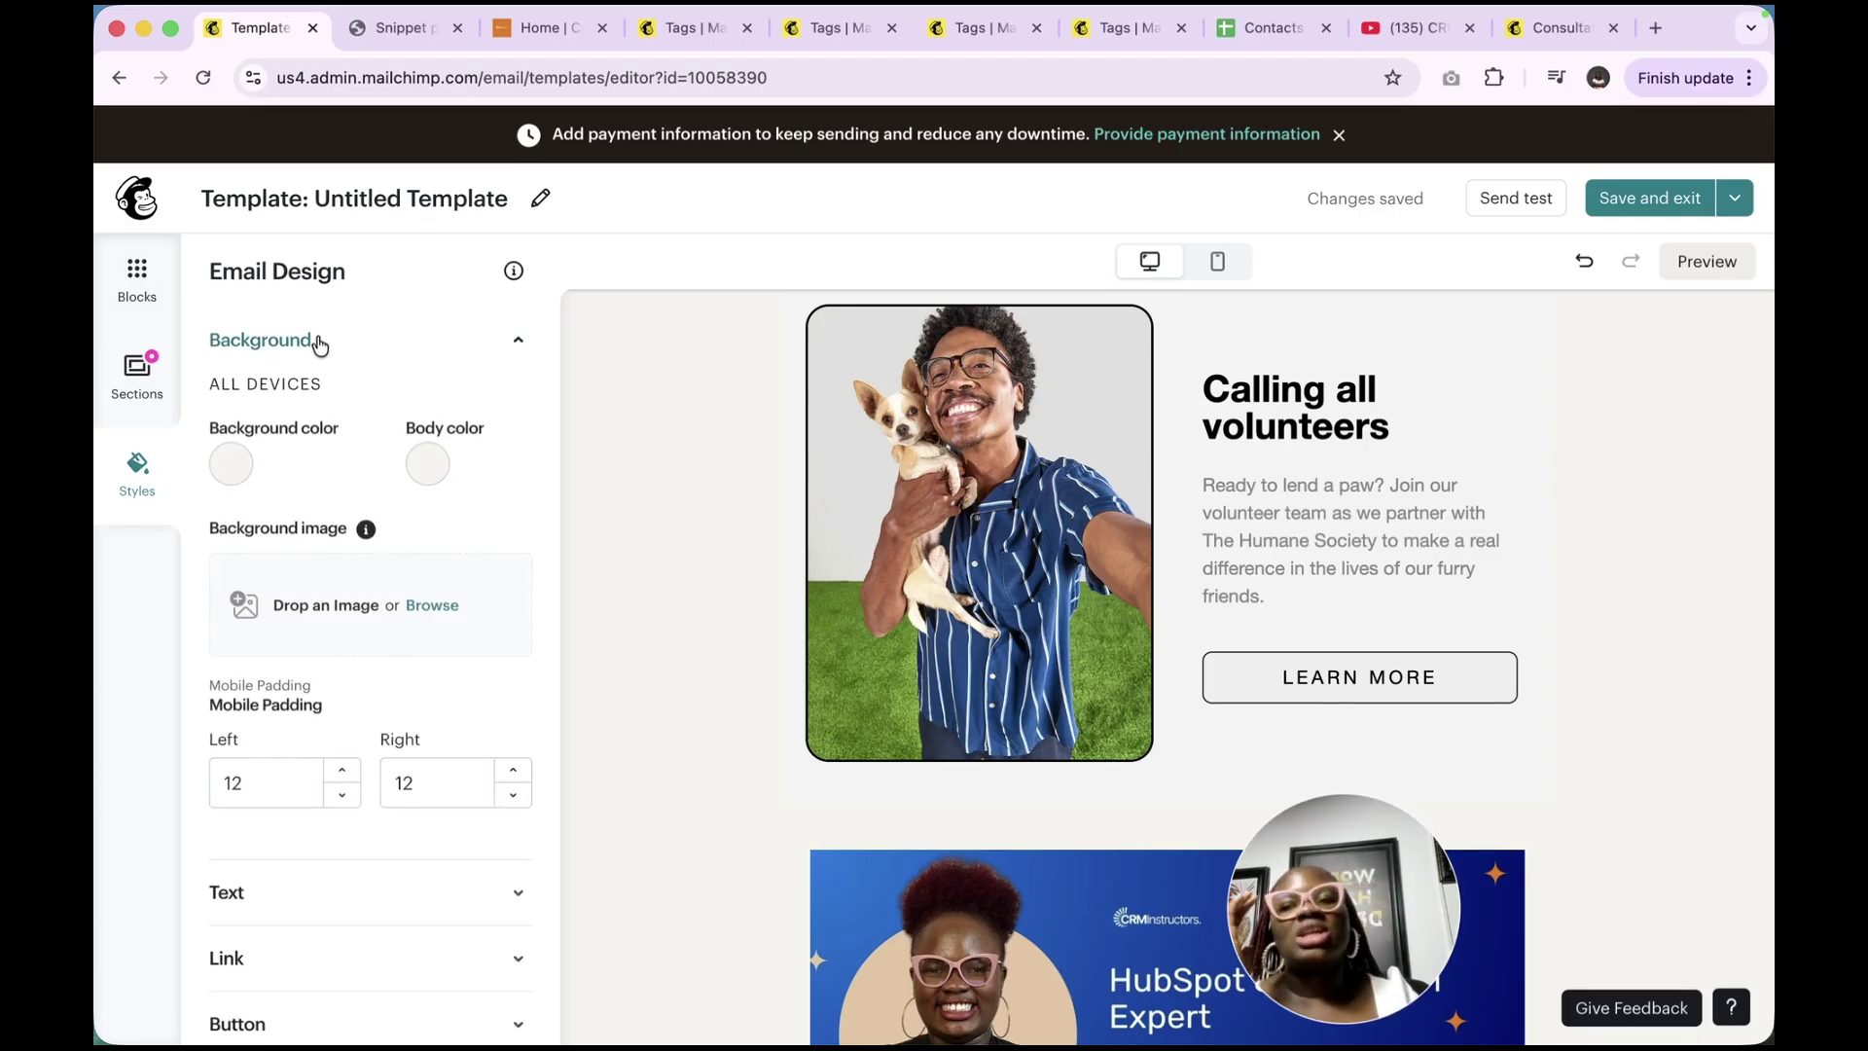
pyautogui.scroll(10, 871, 464)
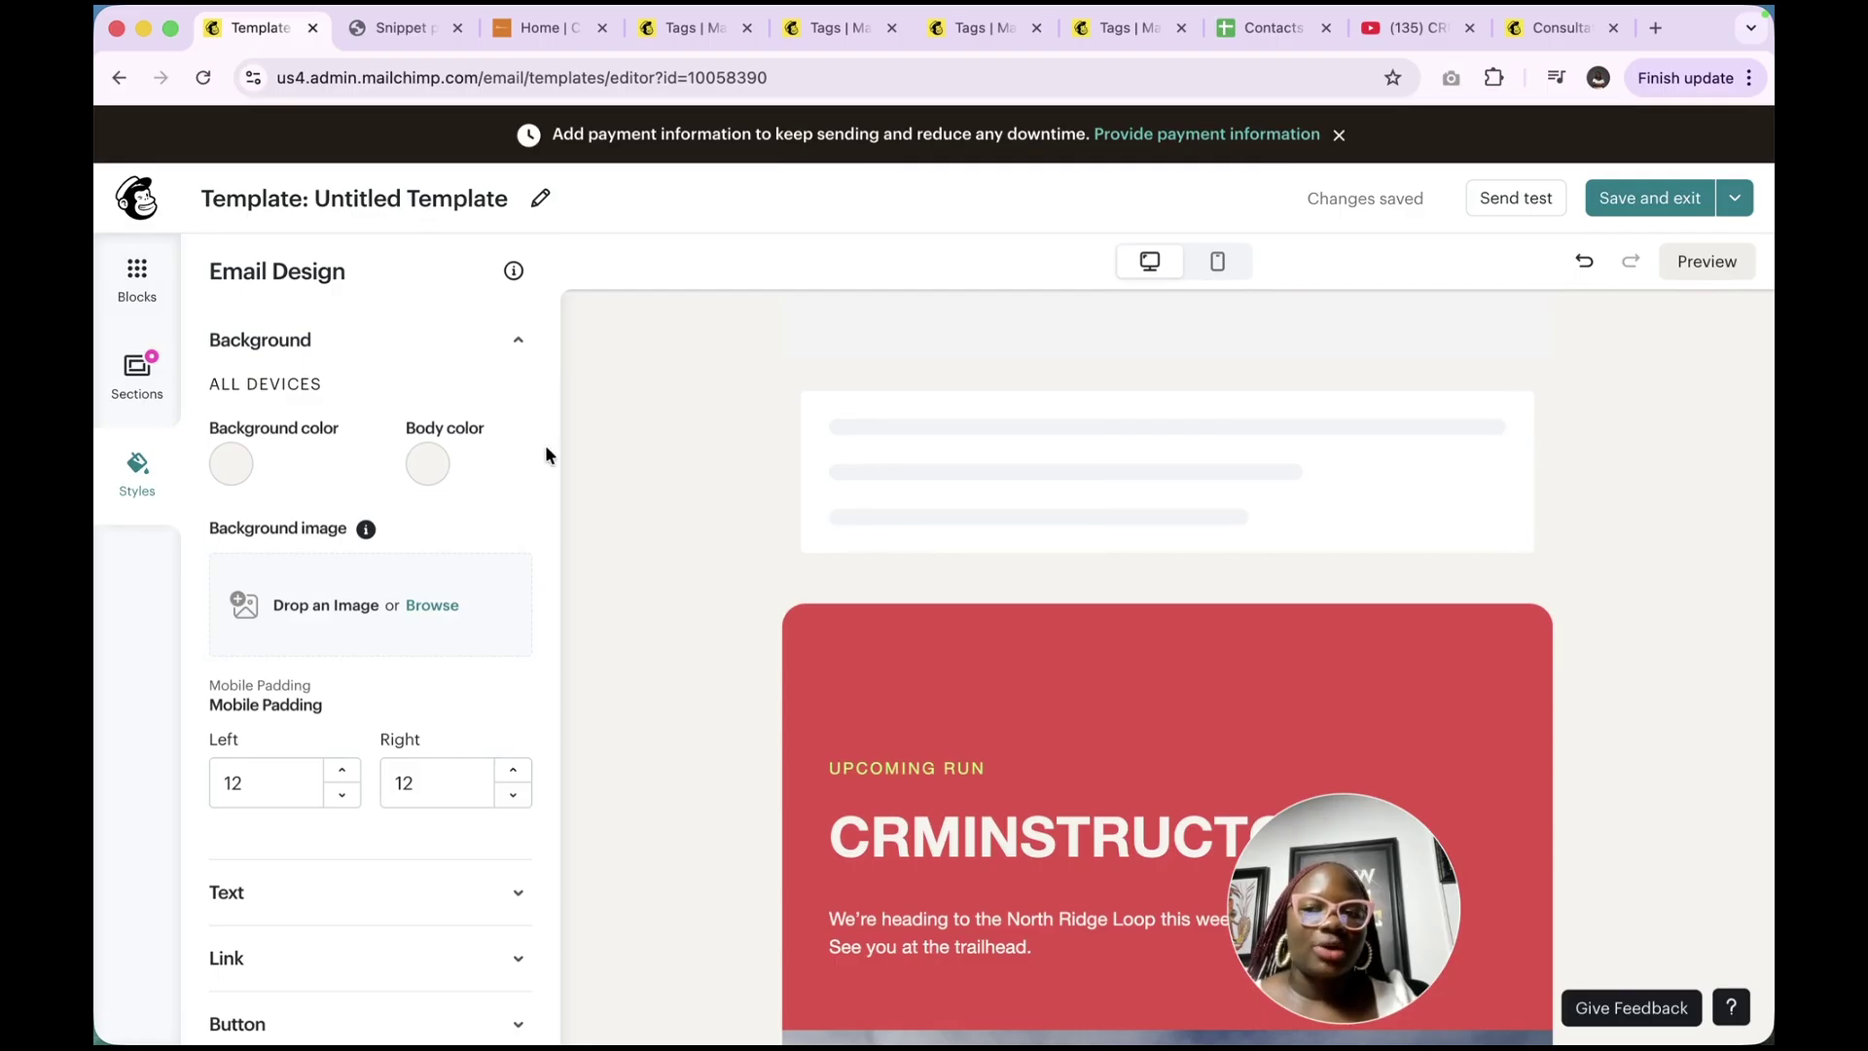
pyautogui.click(234, 465)
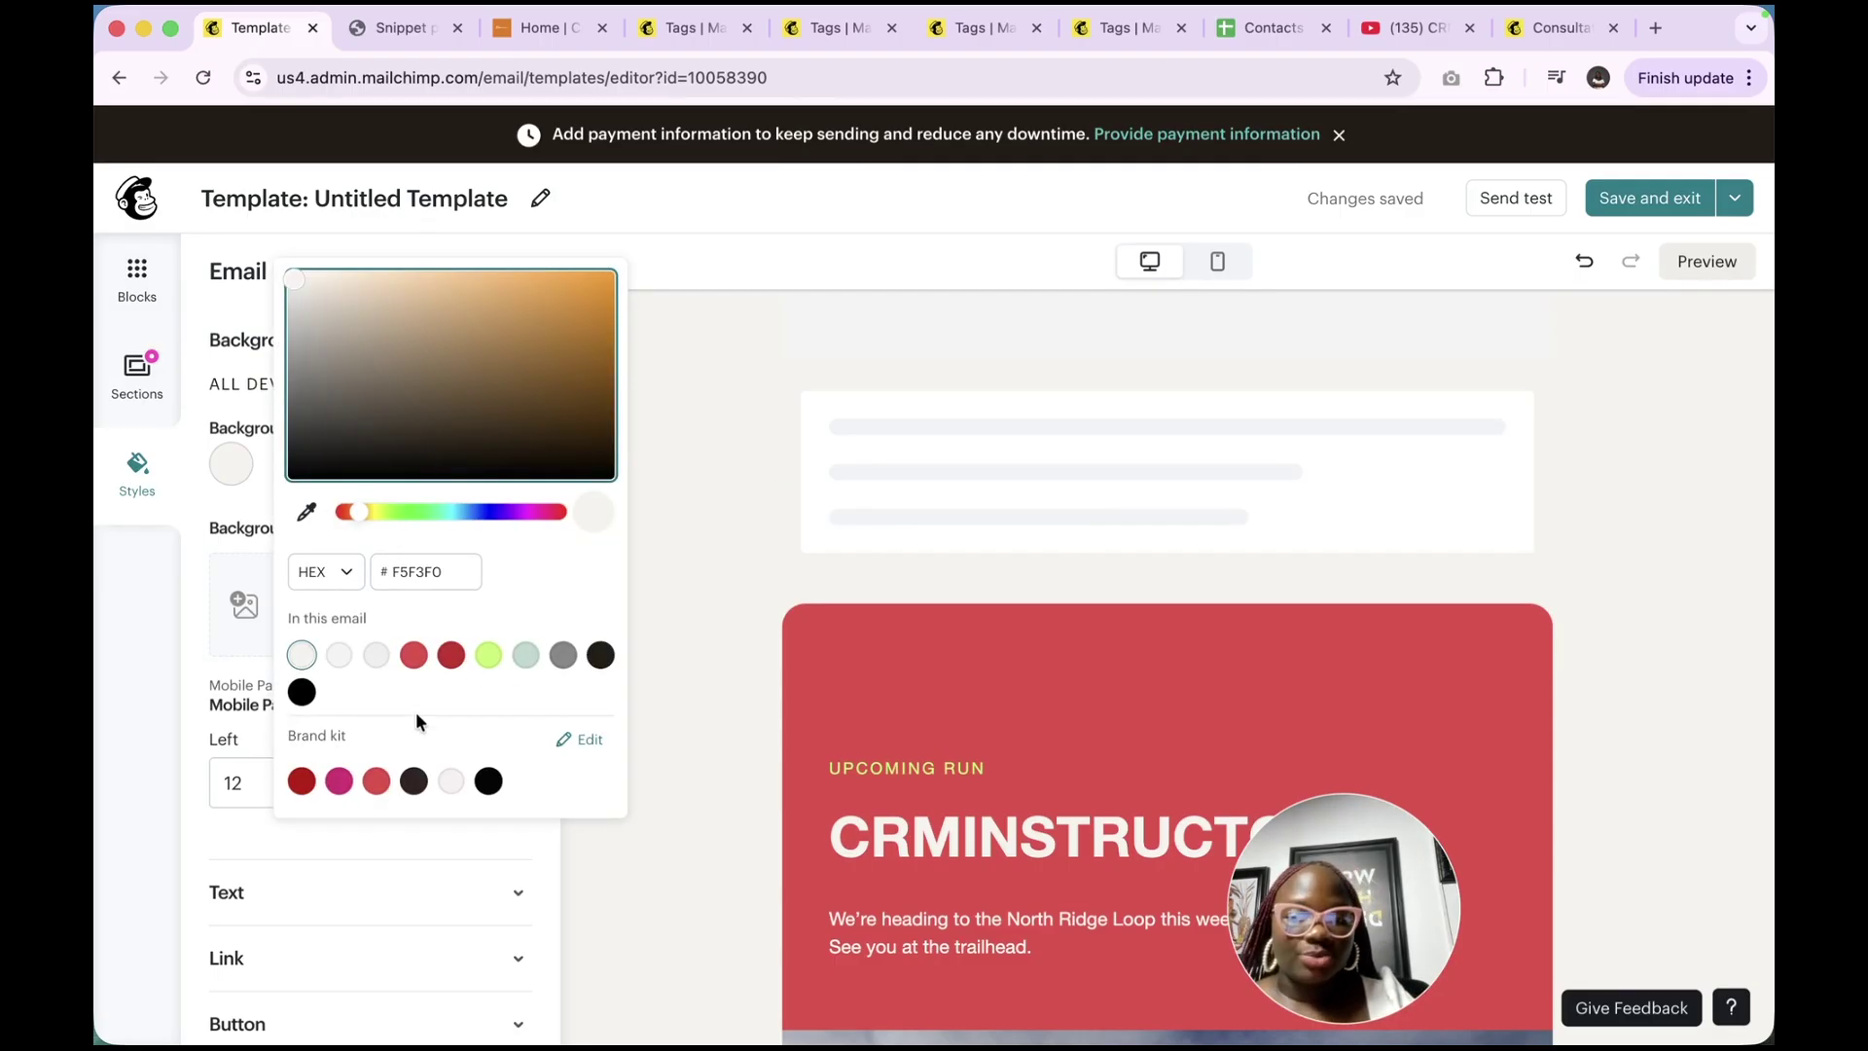
pyautogui.click(416, 786)
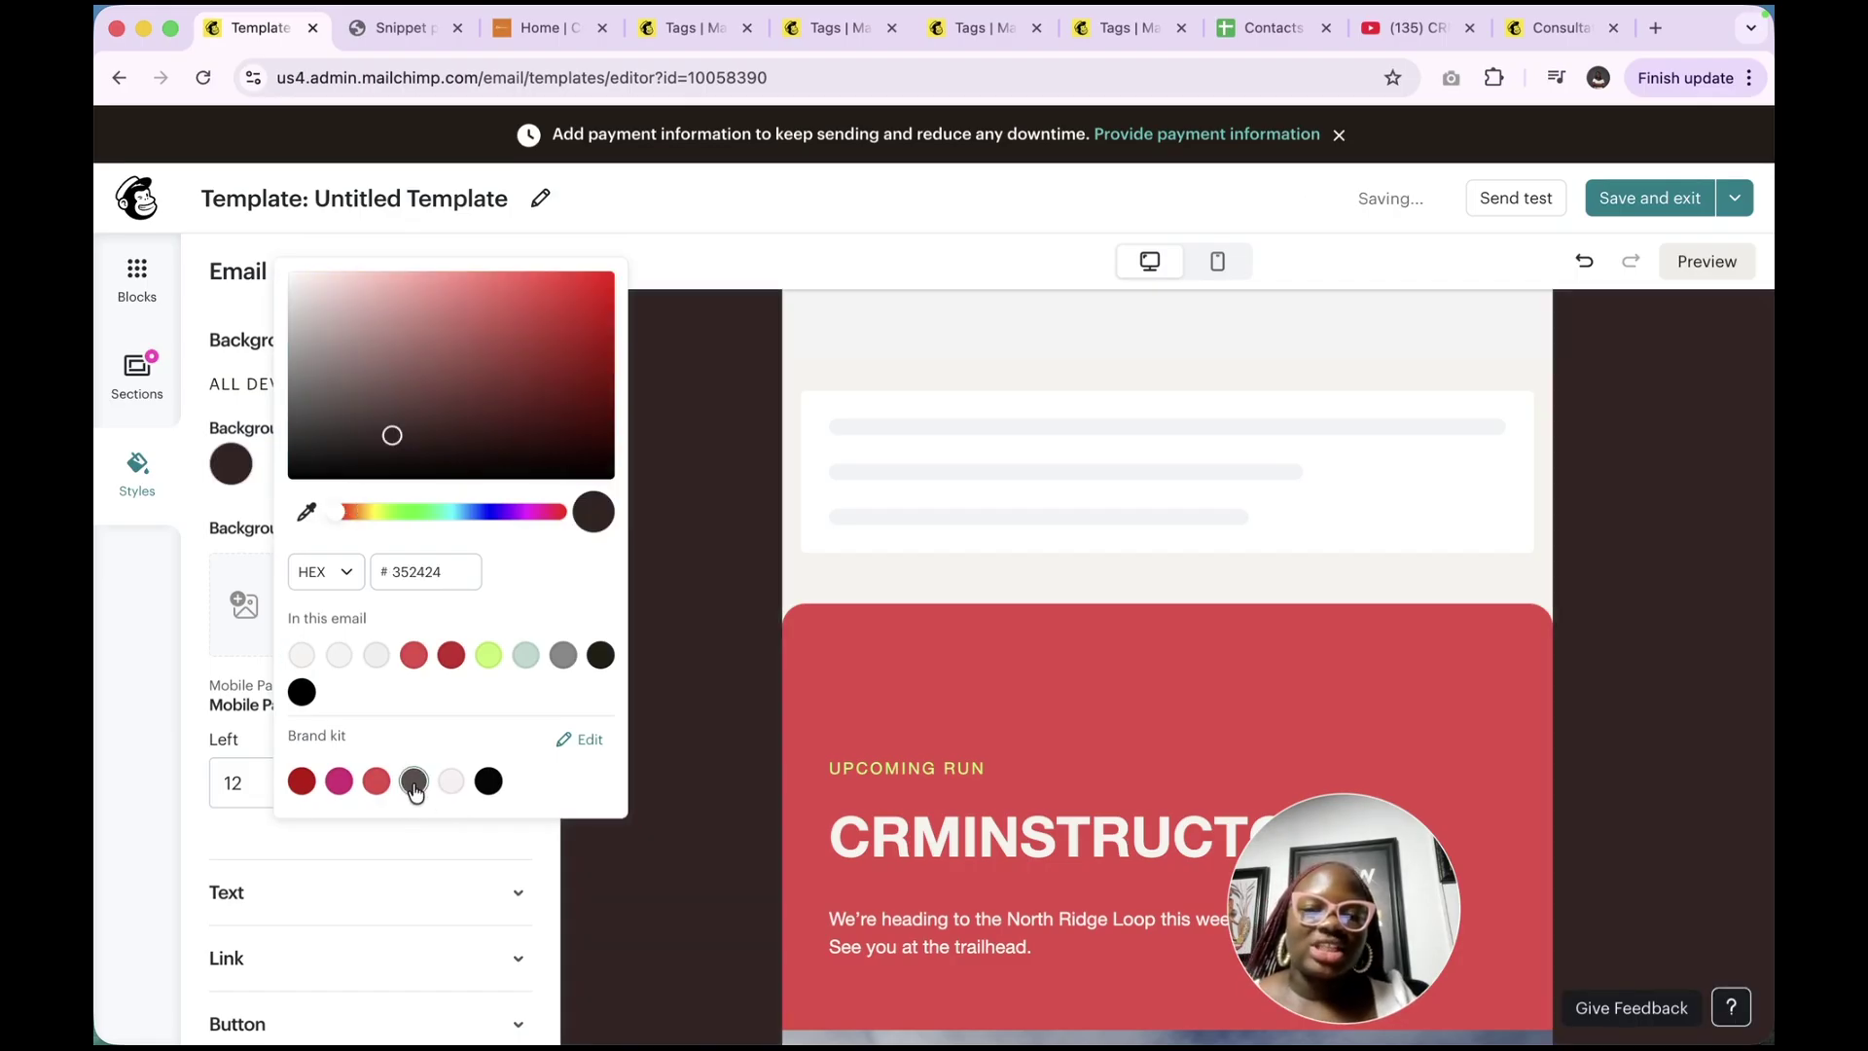
pyautogui.scroll(-6, 965, 844)
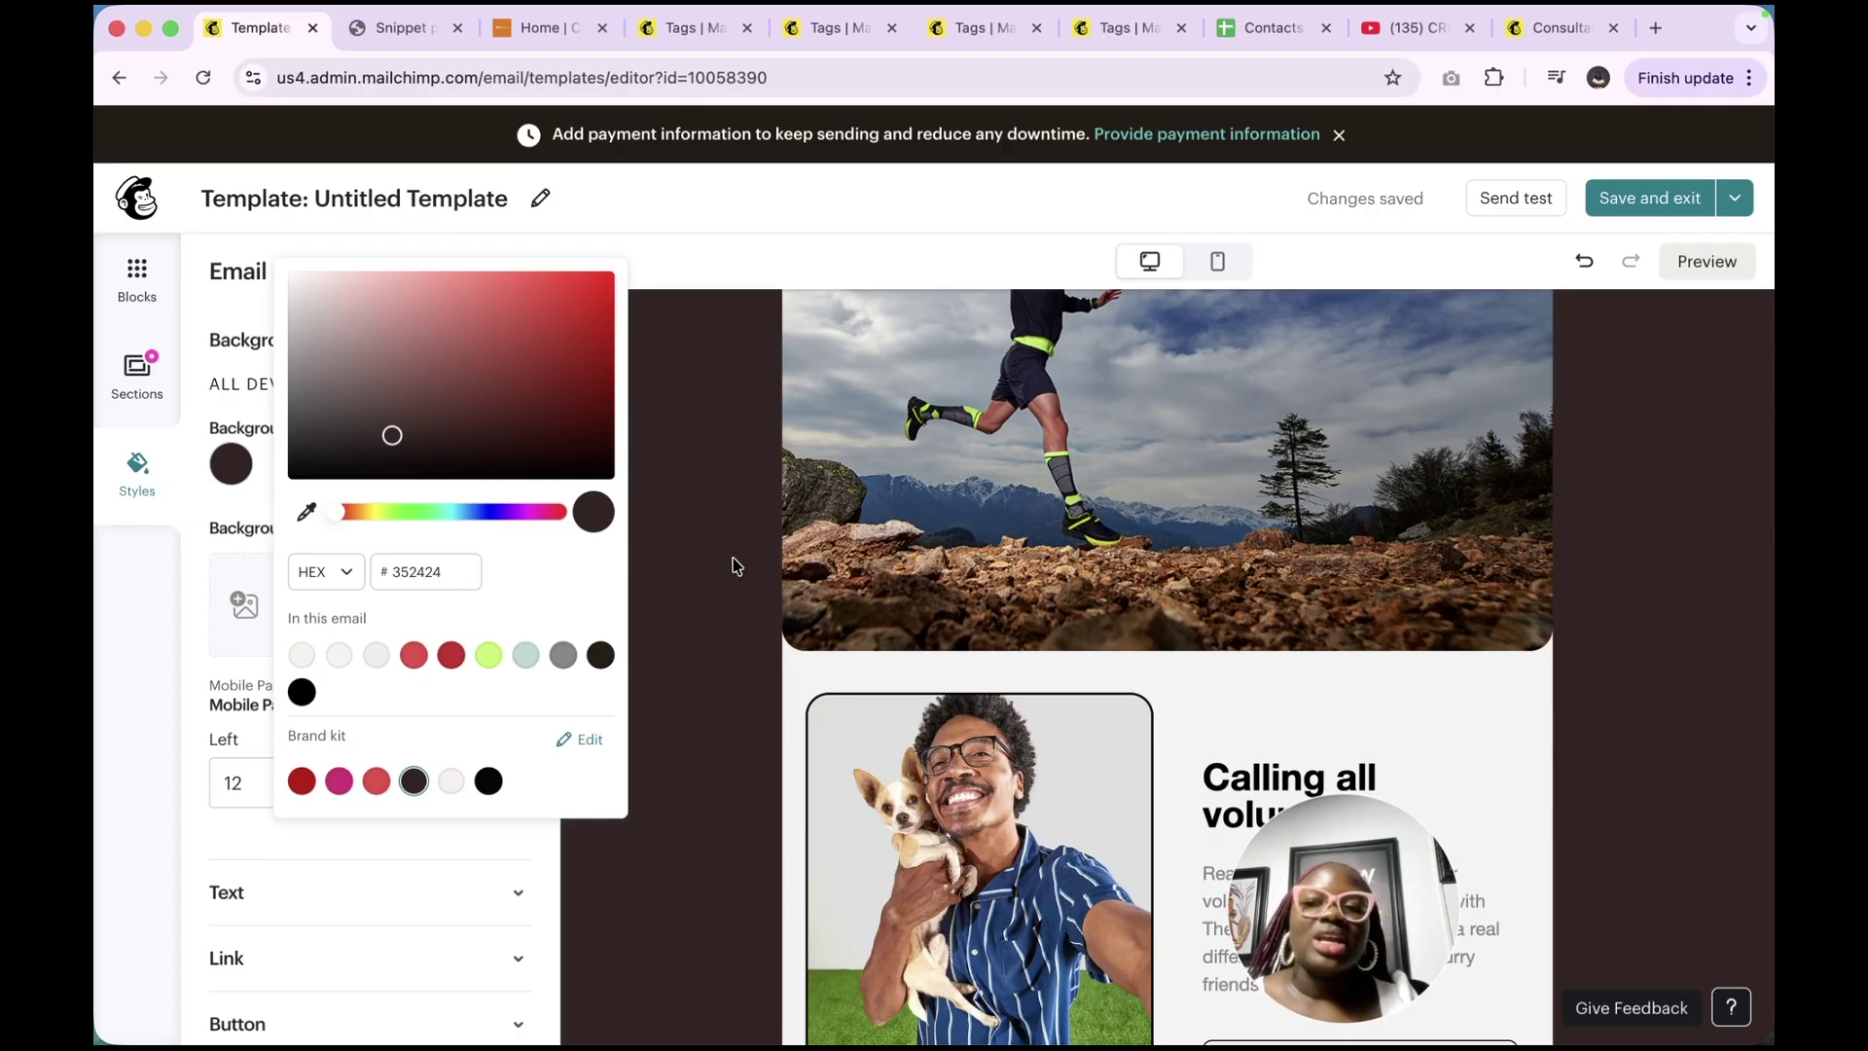
pyautogui.click(725, 614)
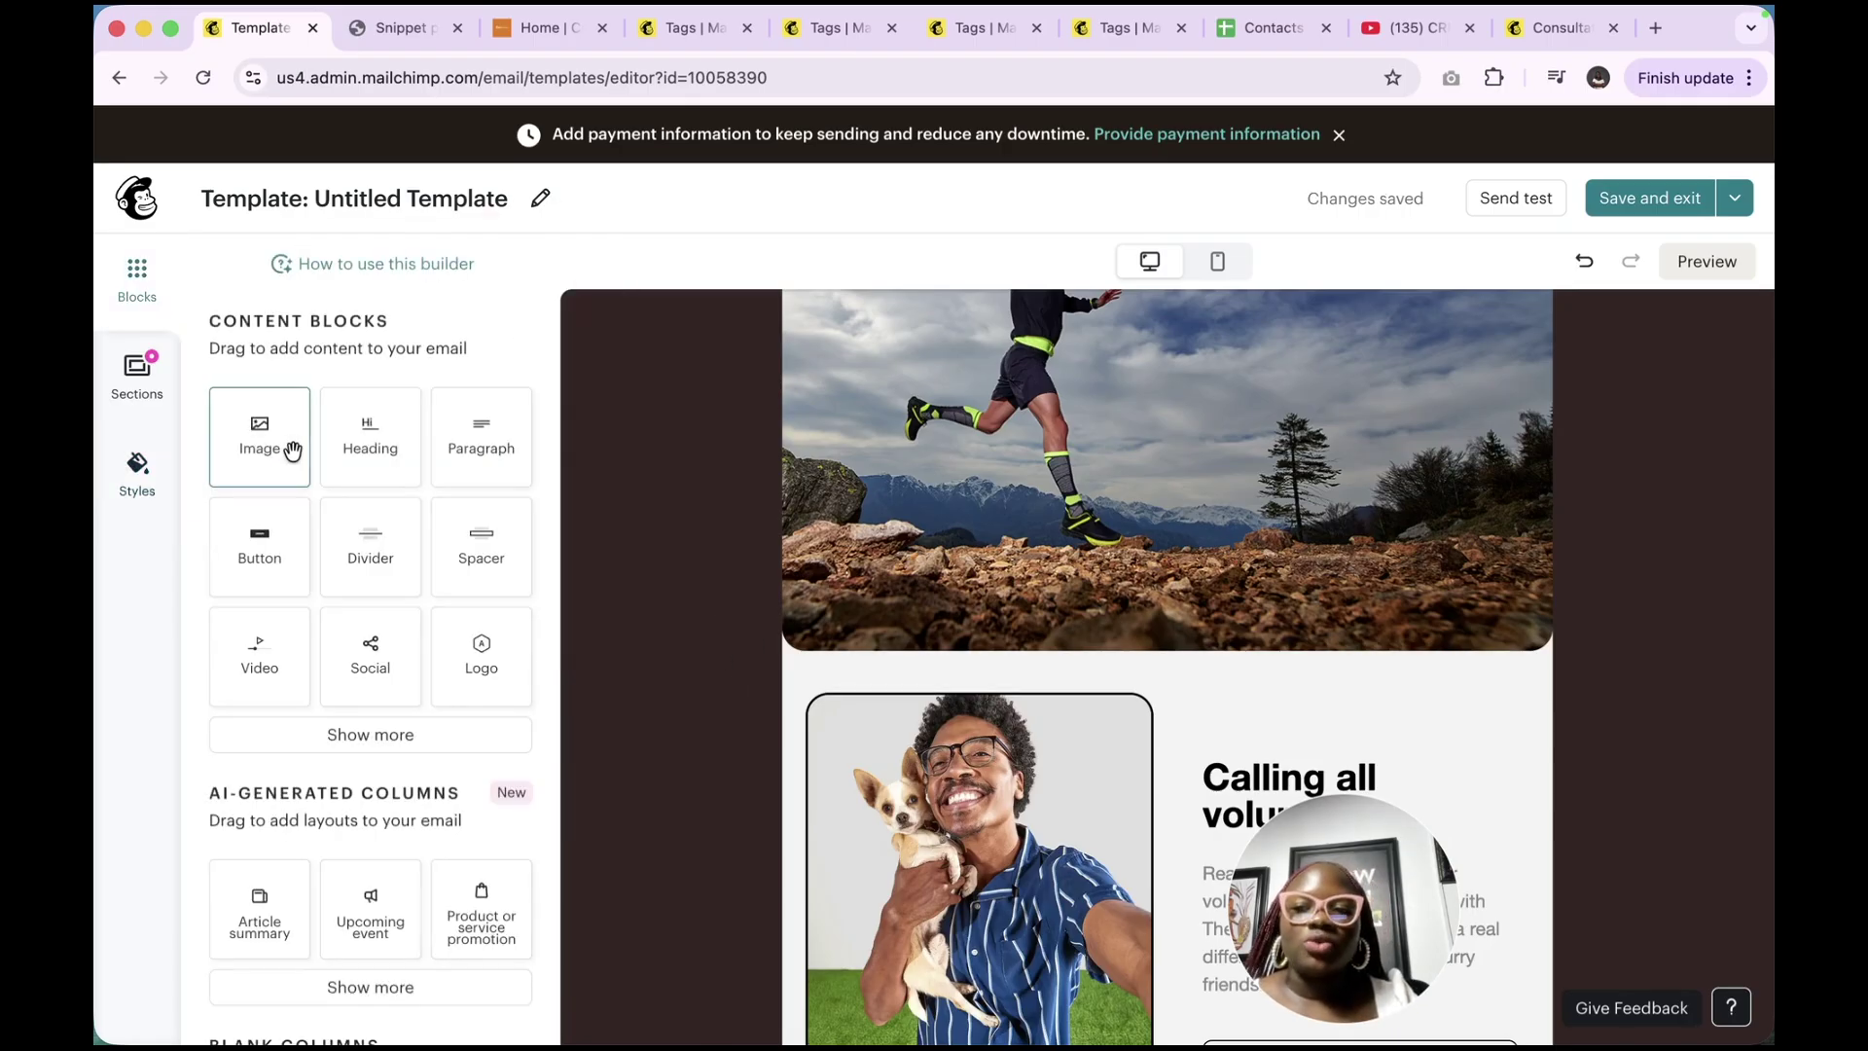
# Try the brand kit red #EB4848 as the email's body color, and set it back to off-white #F5F3F0
pyautogui.click(124, 477)
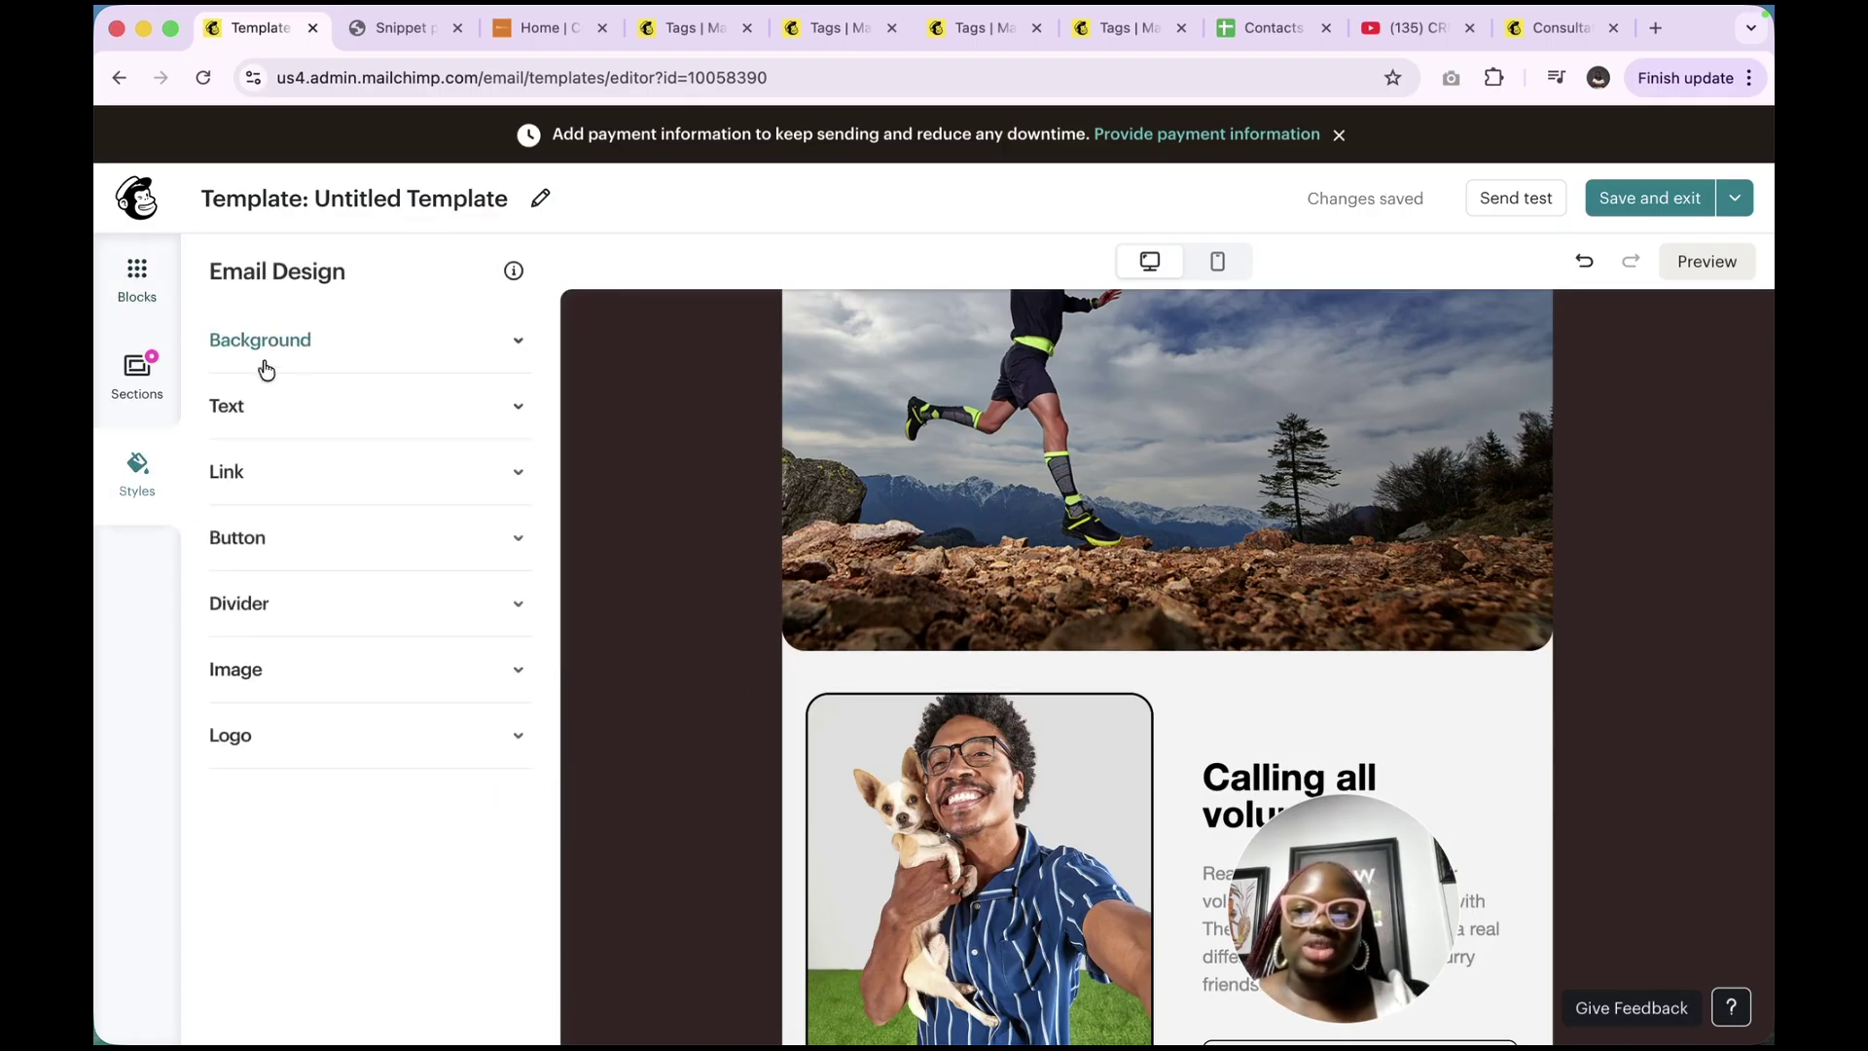
pyautogui.click(290, 346)
pyautogui.click(433, 467)
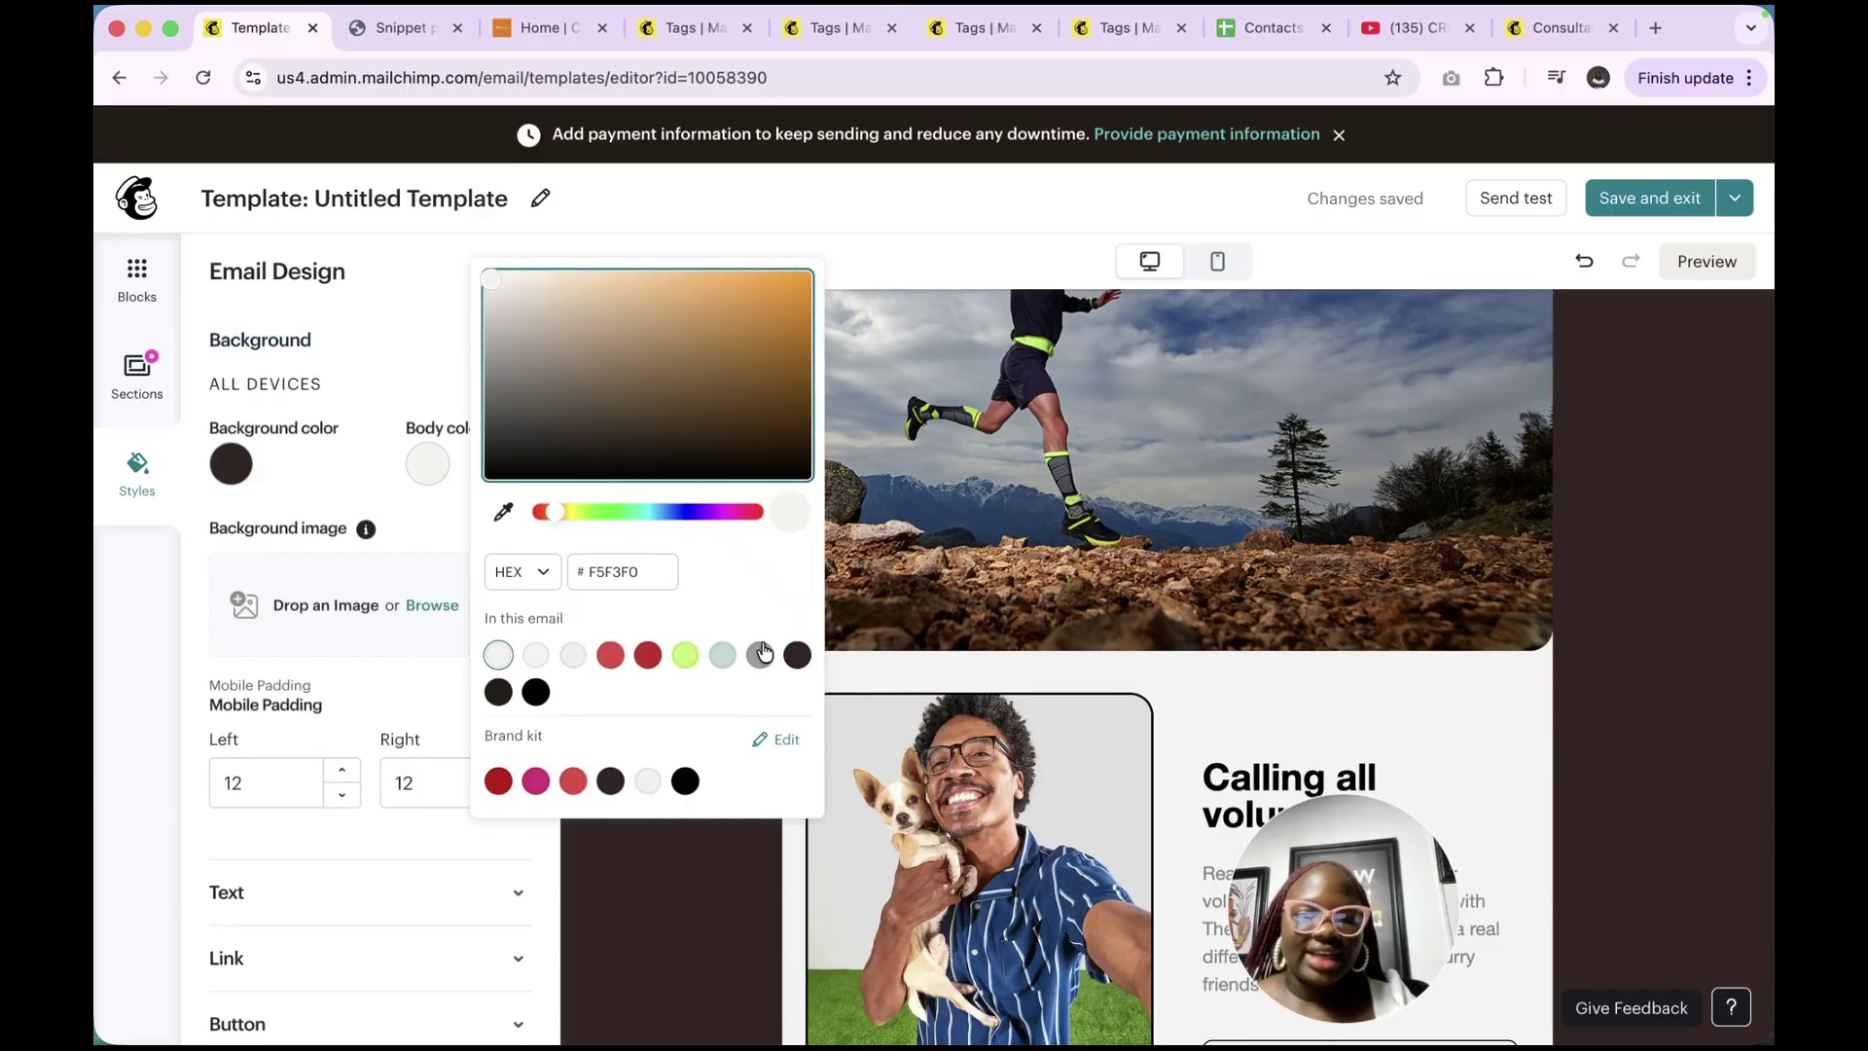
pyautogui.click(574, 783)
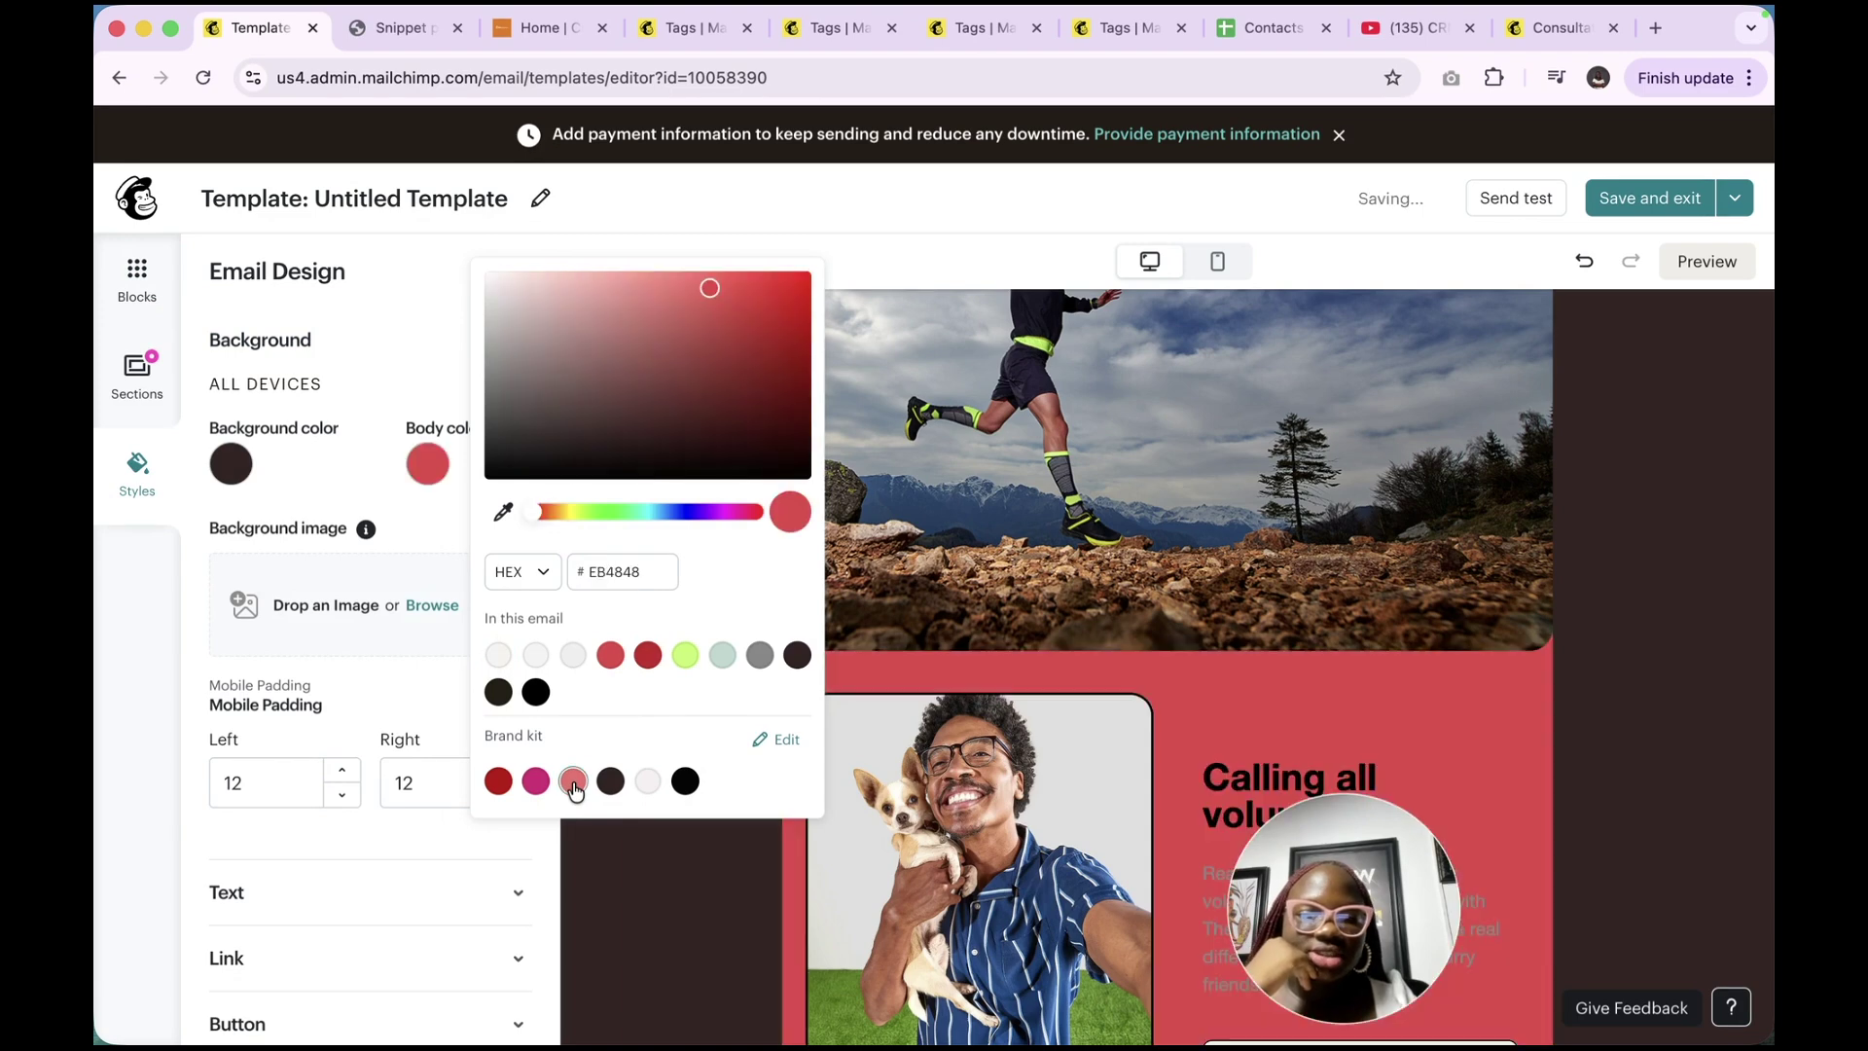
pyautogui.scroll(-20, 1159, 846)
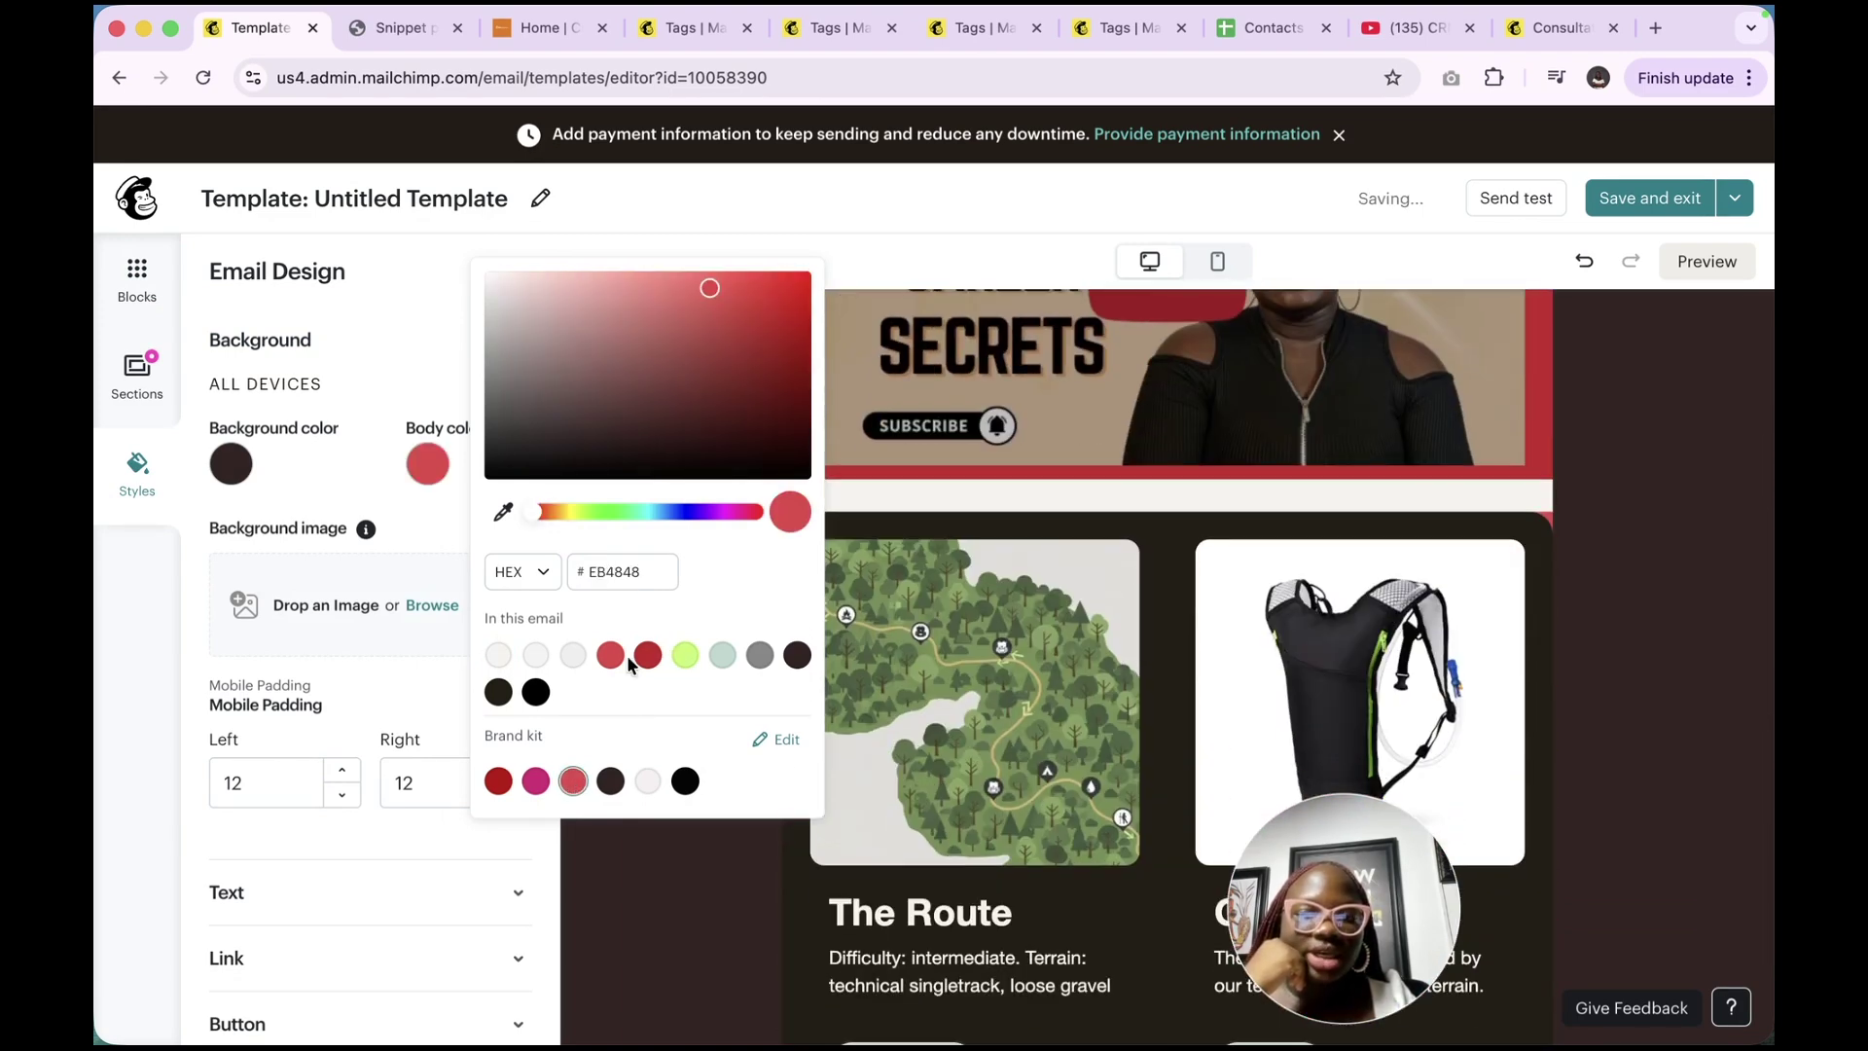
pyautogui.click(498, 656)
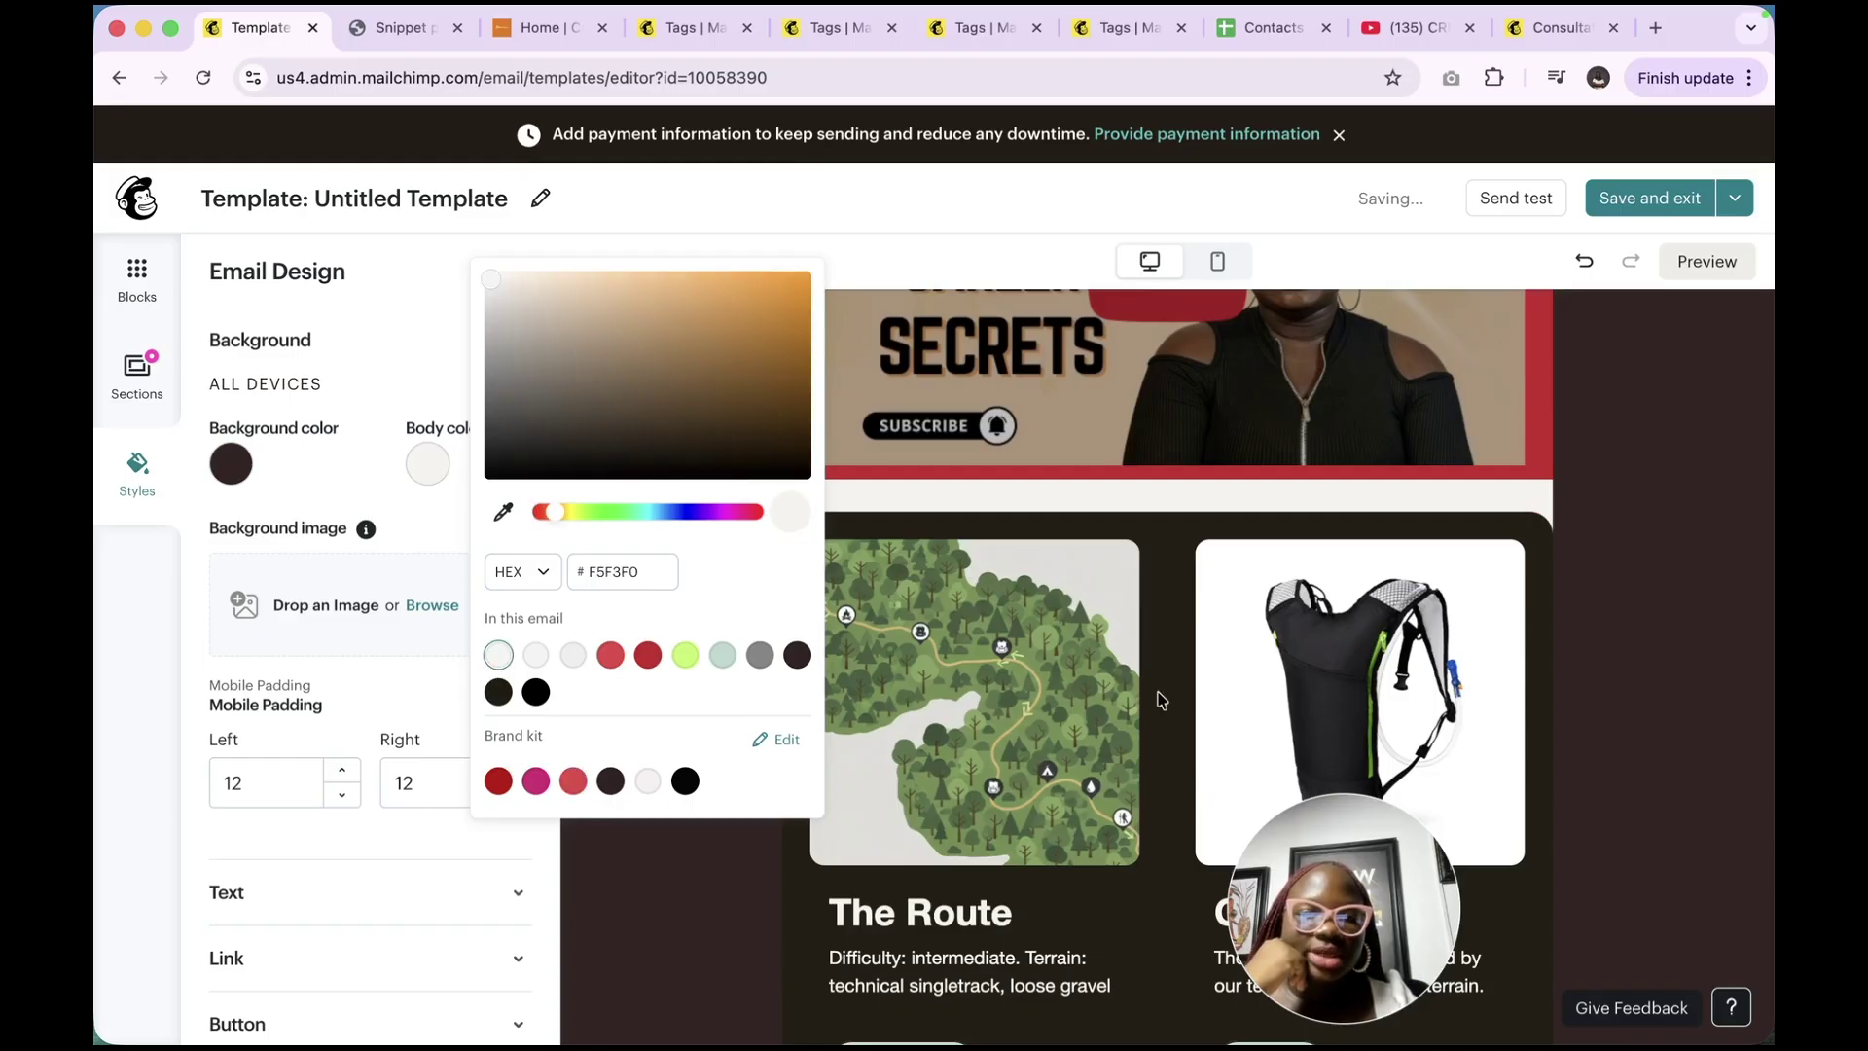
pyautogui.scroll(15, 1159, 699)
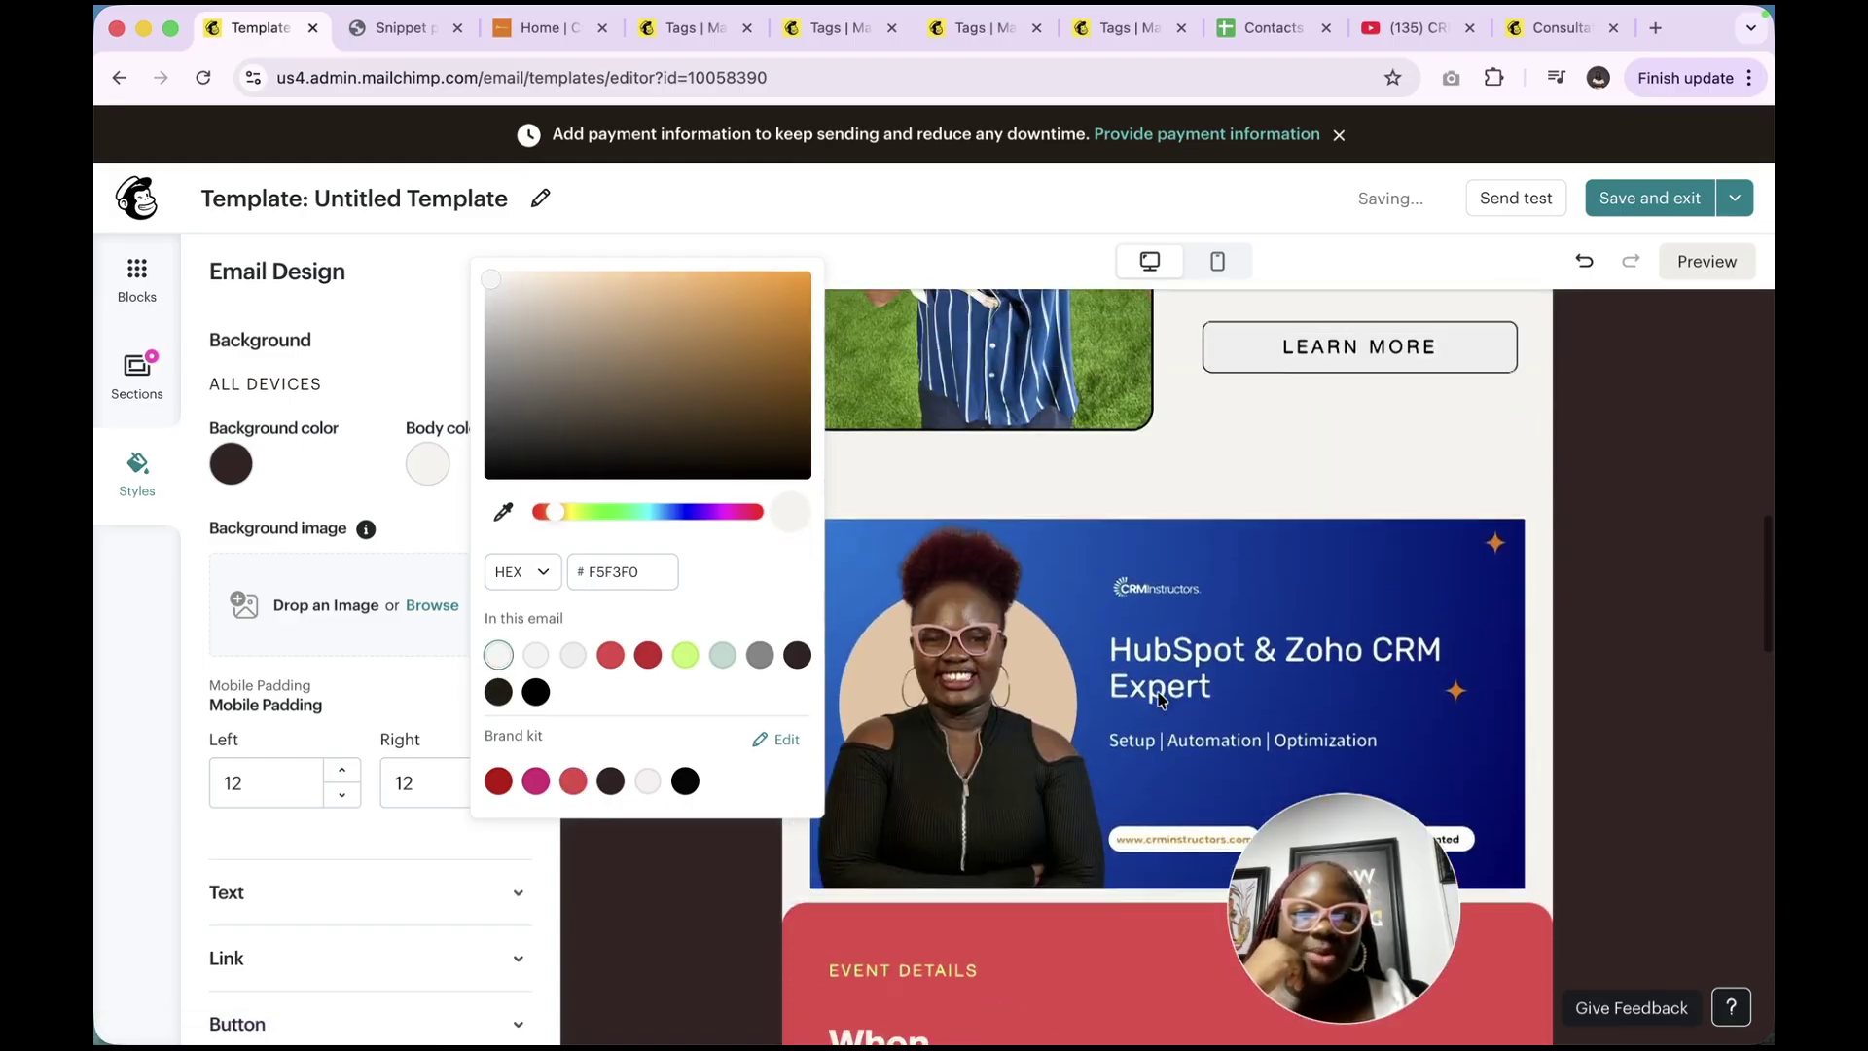
pyautogui.scroll(10, 1157, 691)
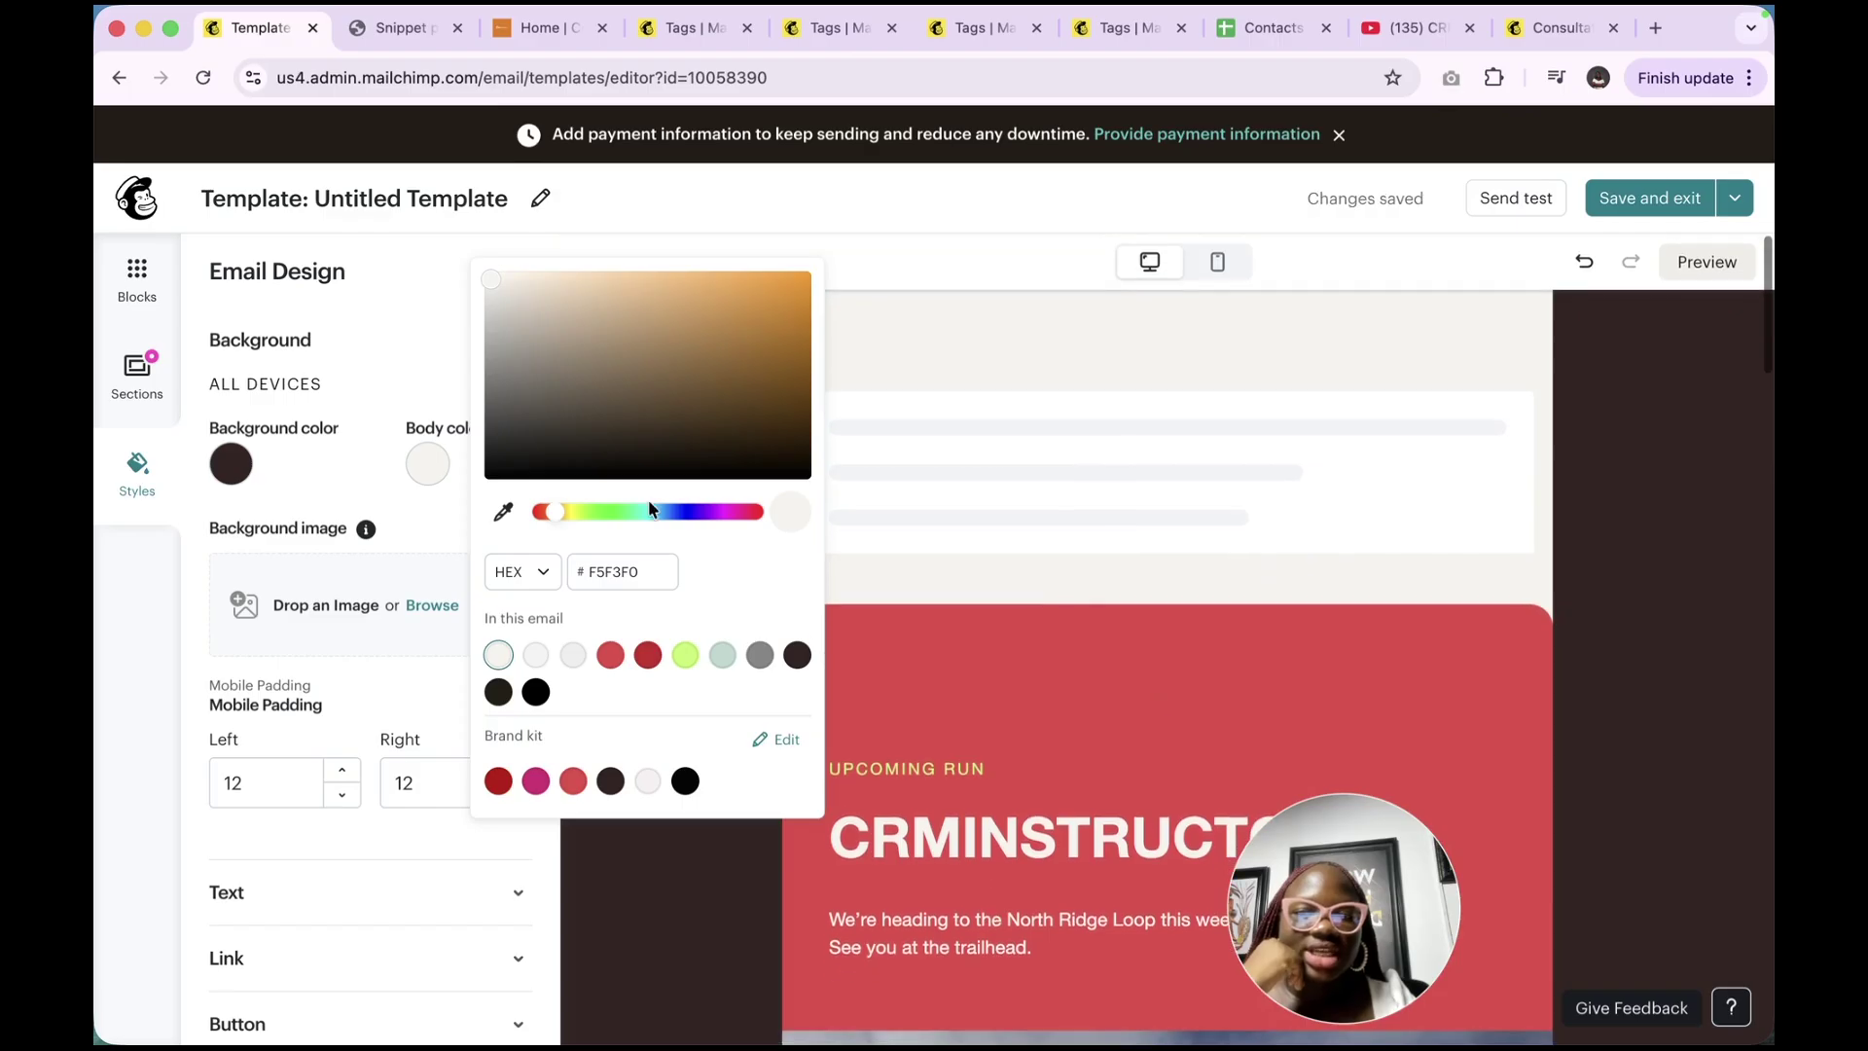
# Set the email's background color to the light pinkish grey #E3DCDC after trying the brand kit off-white #F5F0F0
pyautogui.click(228, 467)
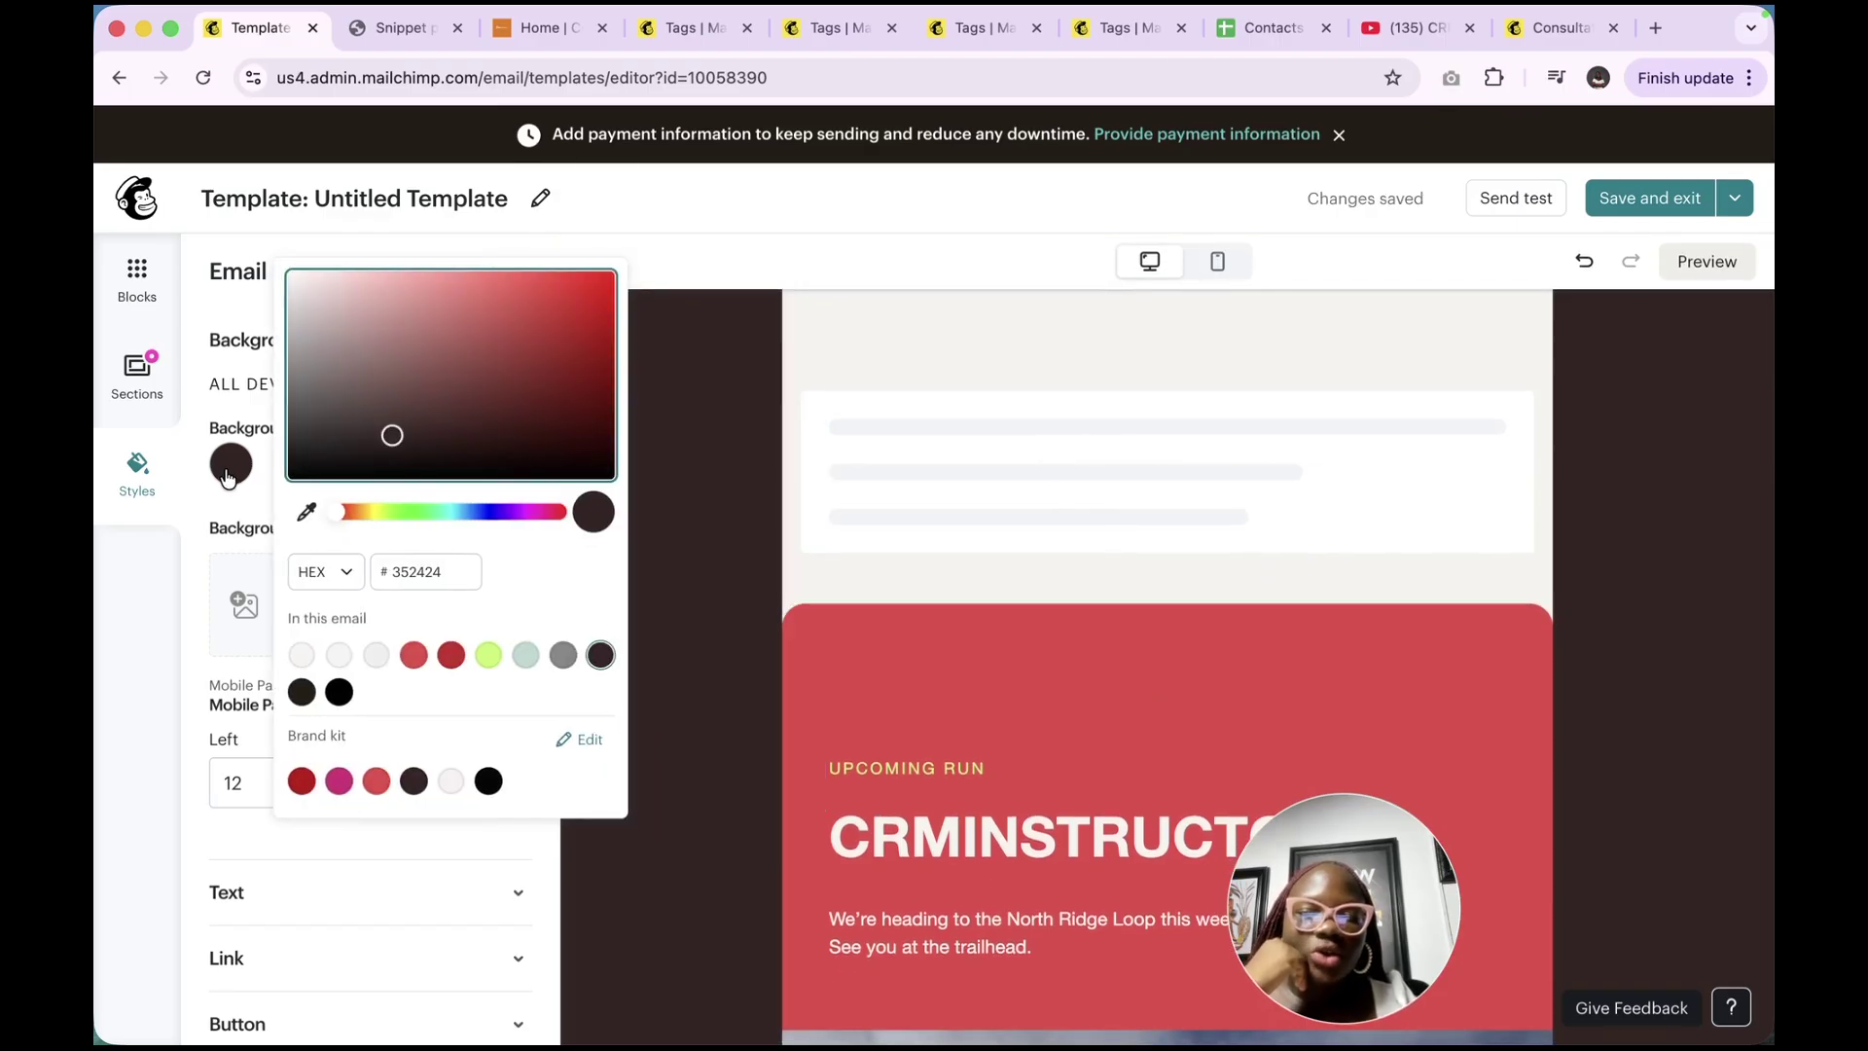
pyautogui.click(450, 782)
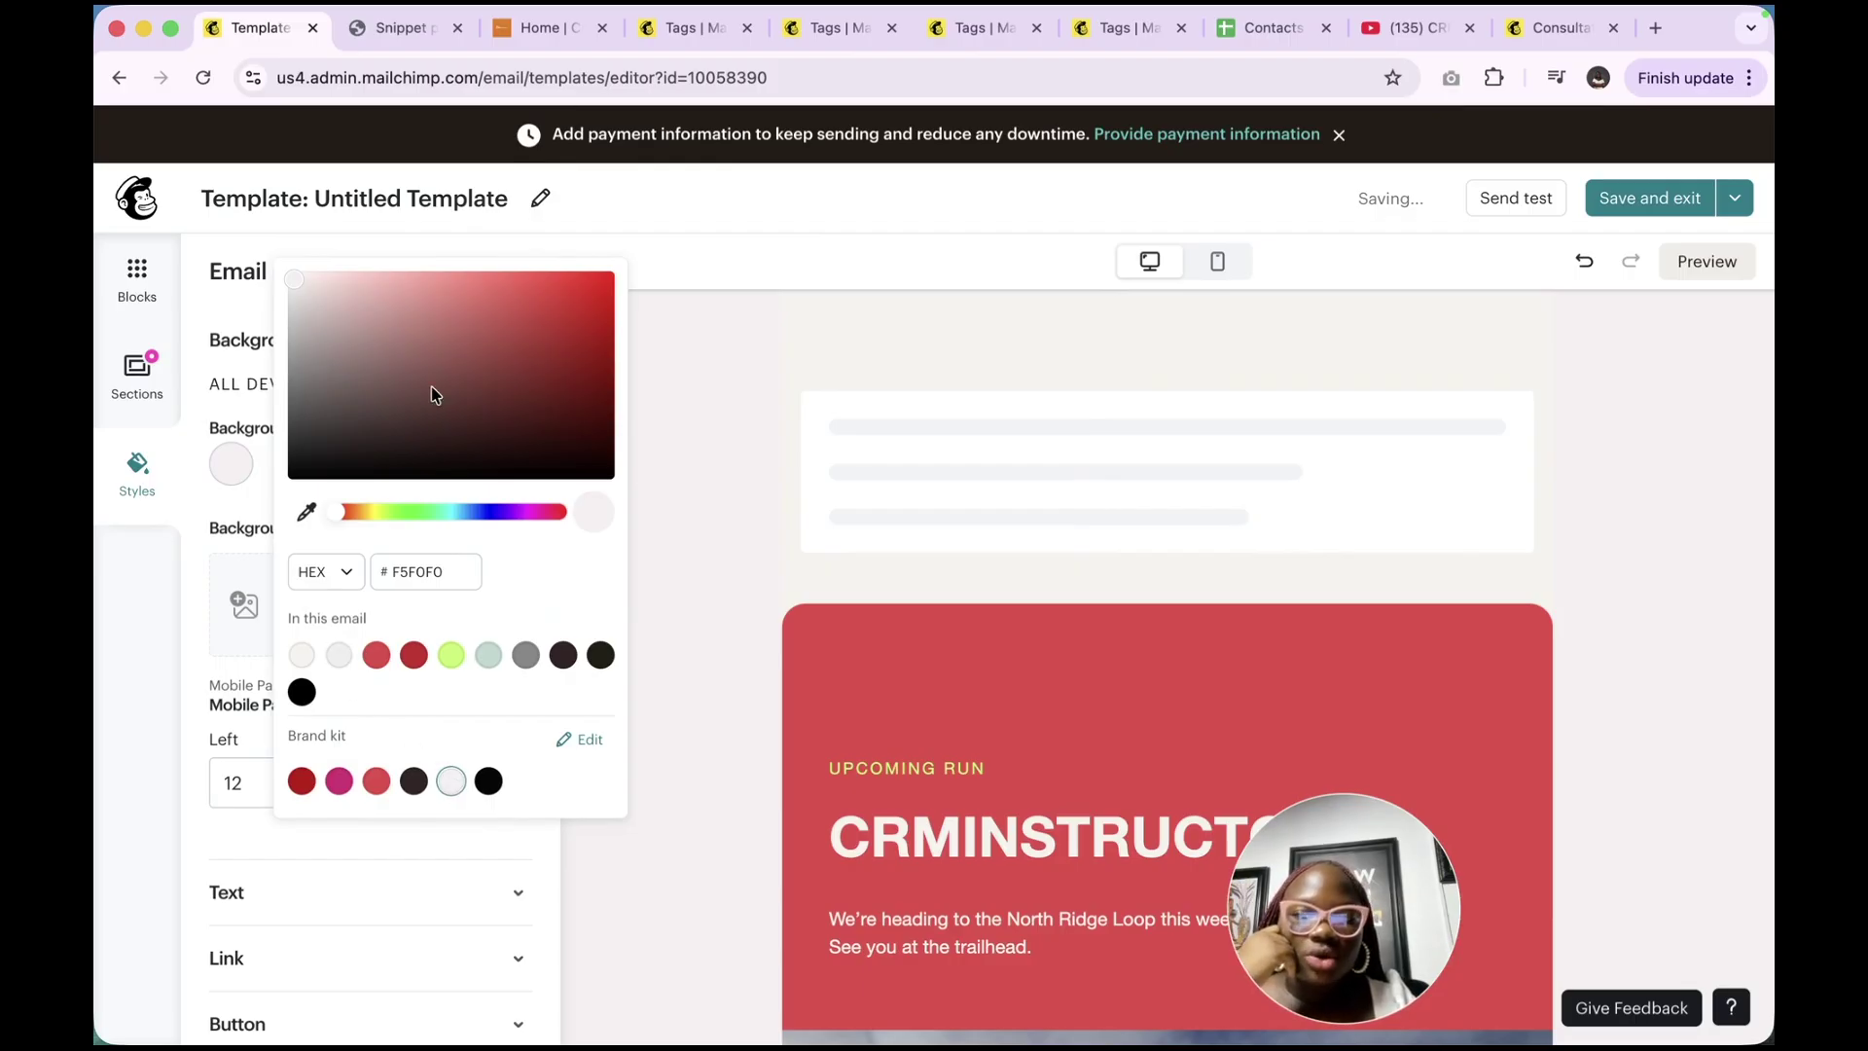
pyautogui.click(317, 308)
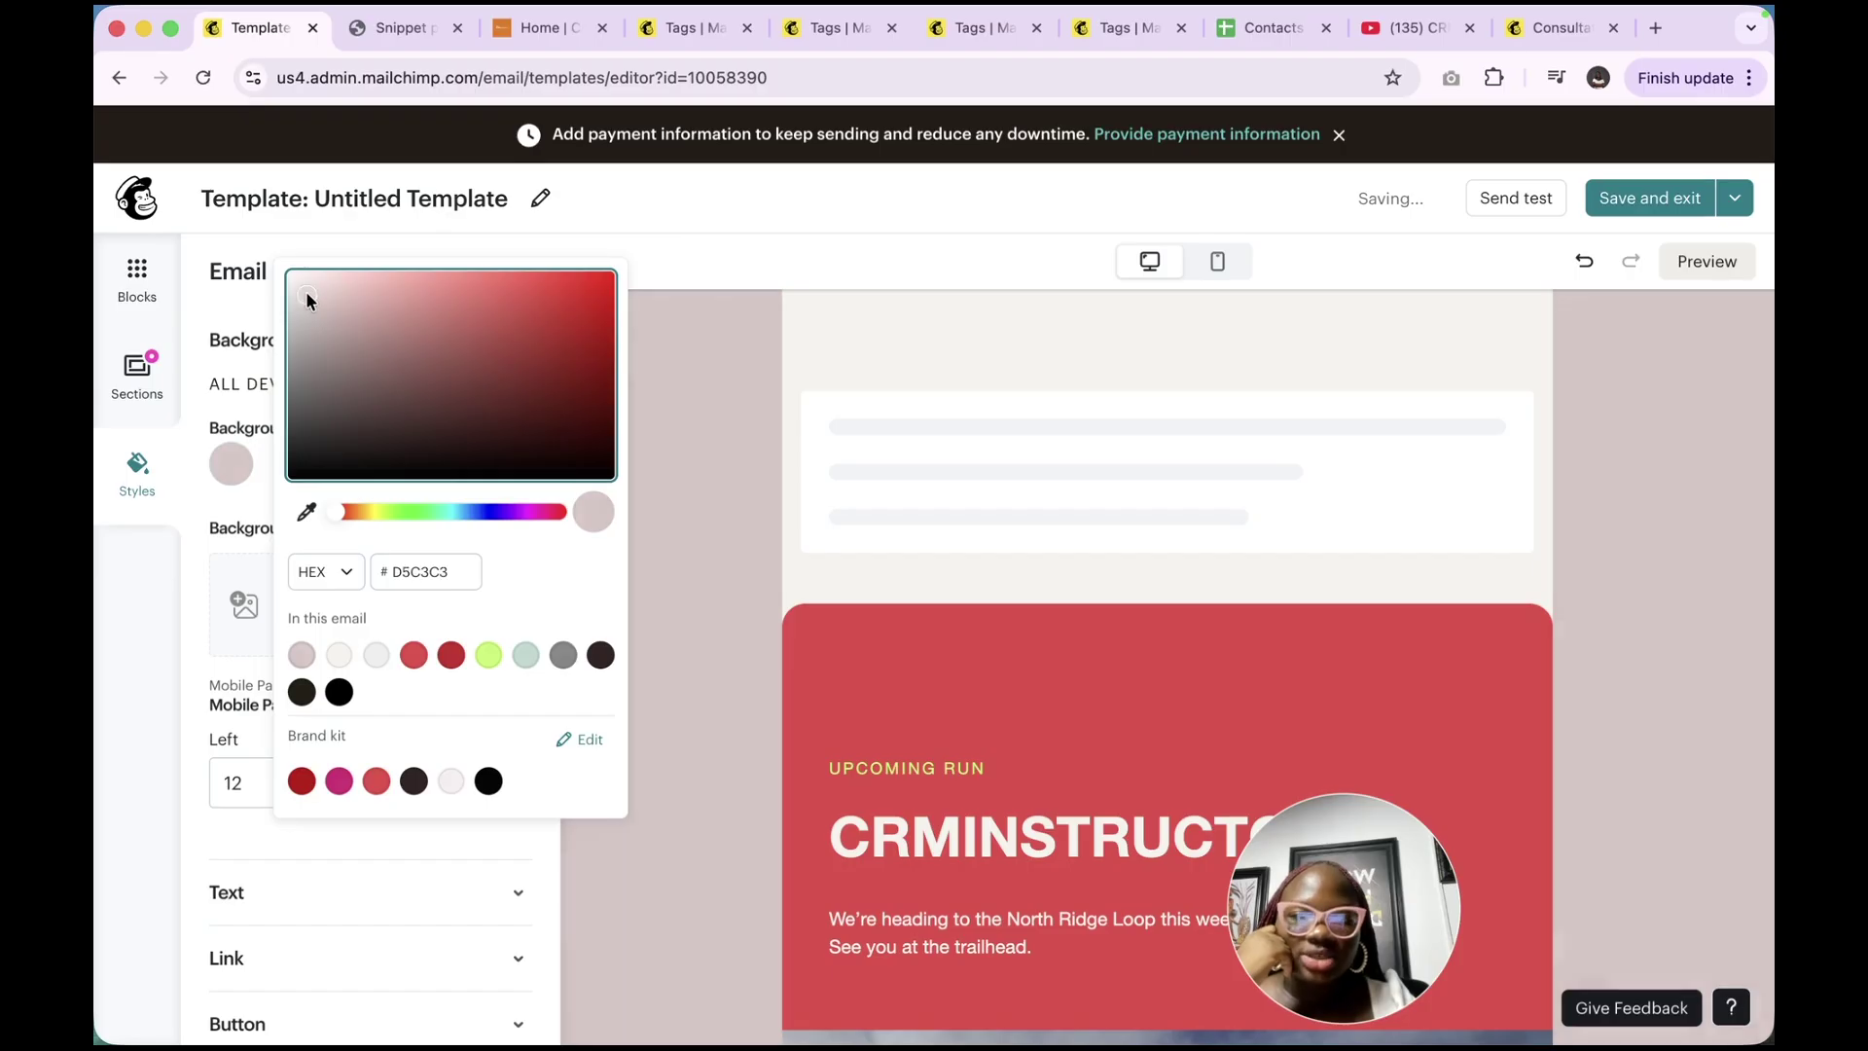
pyautogui.click(305, 290)
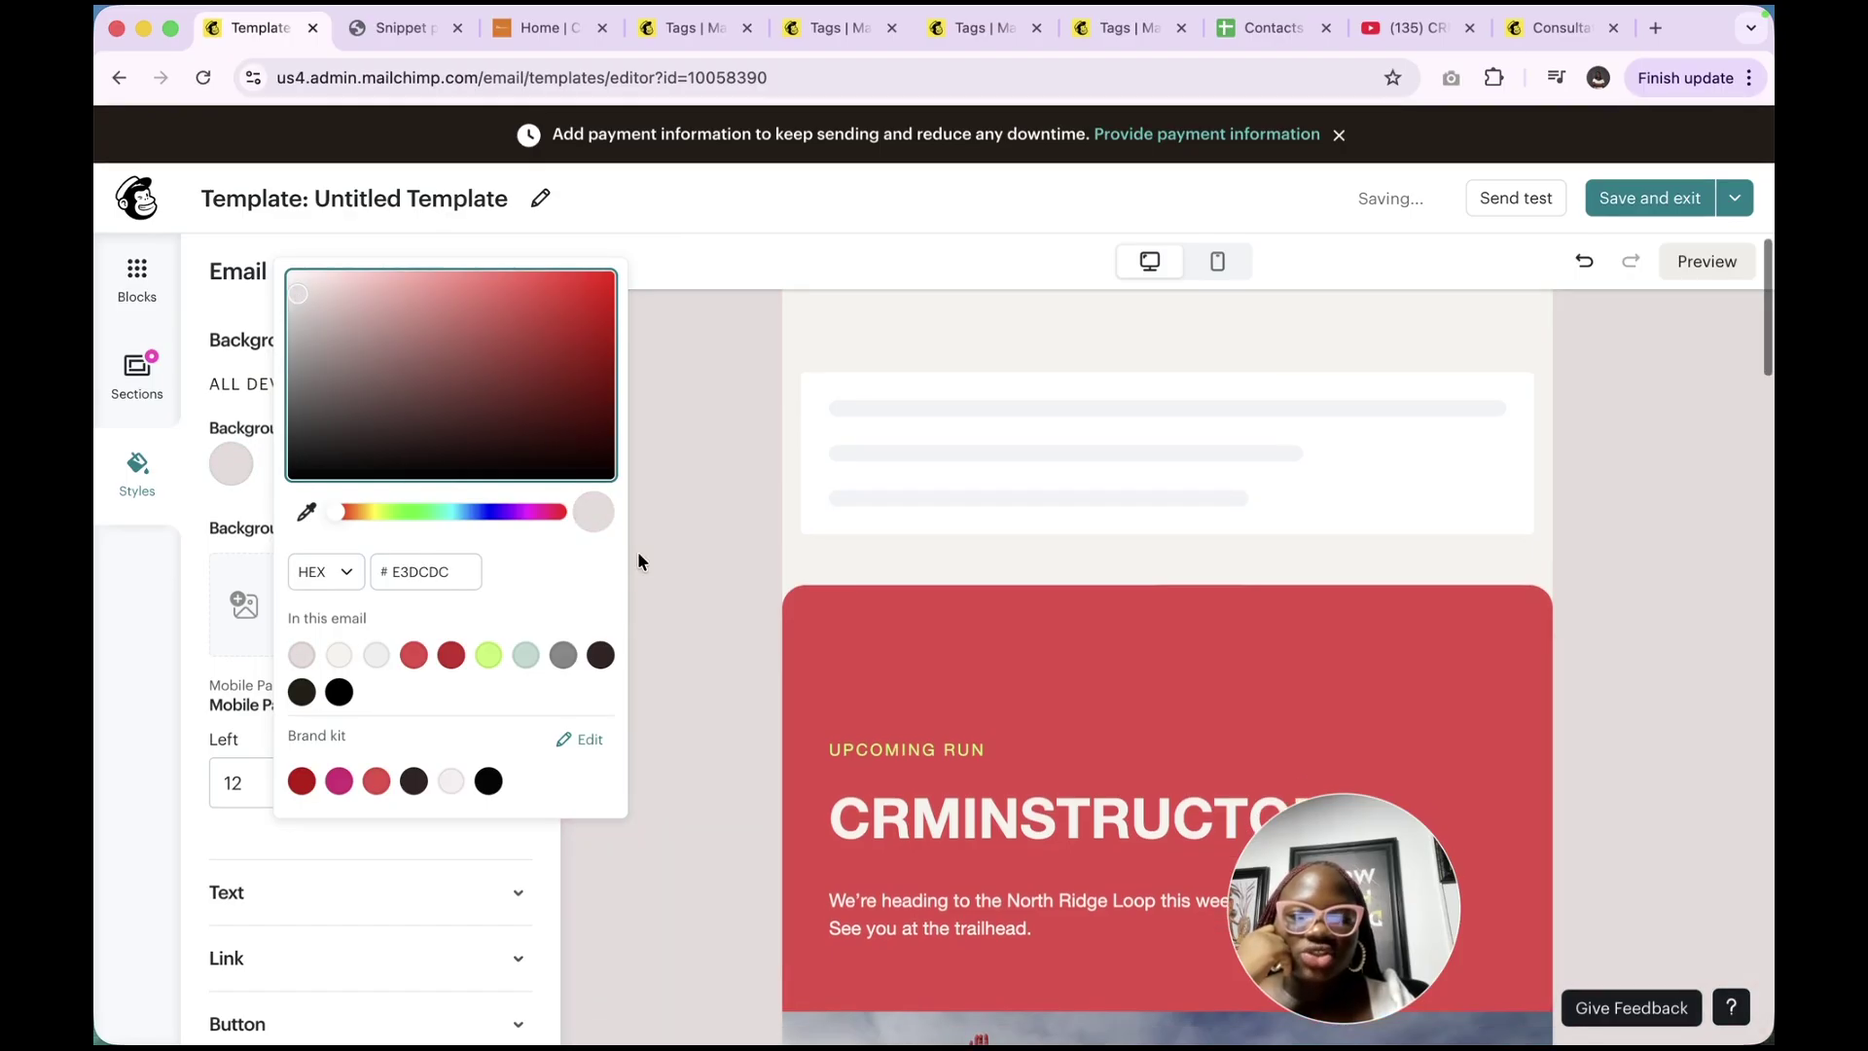
pyautogui.click(677, 428)
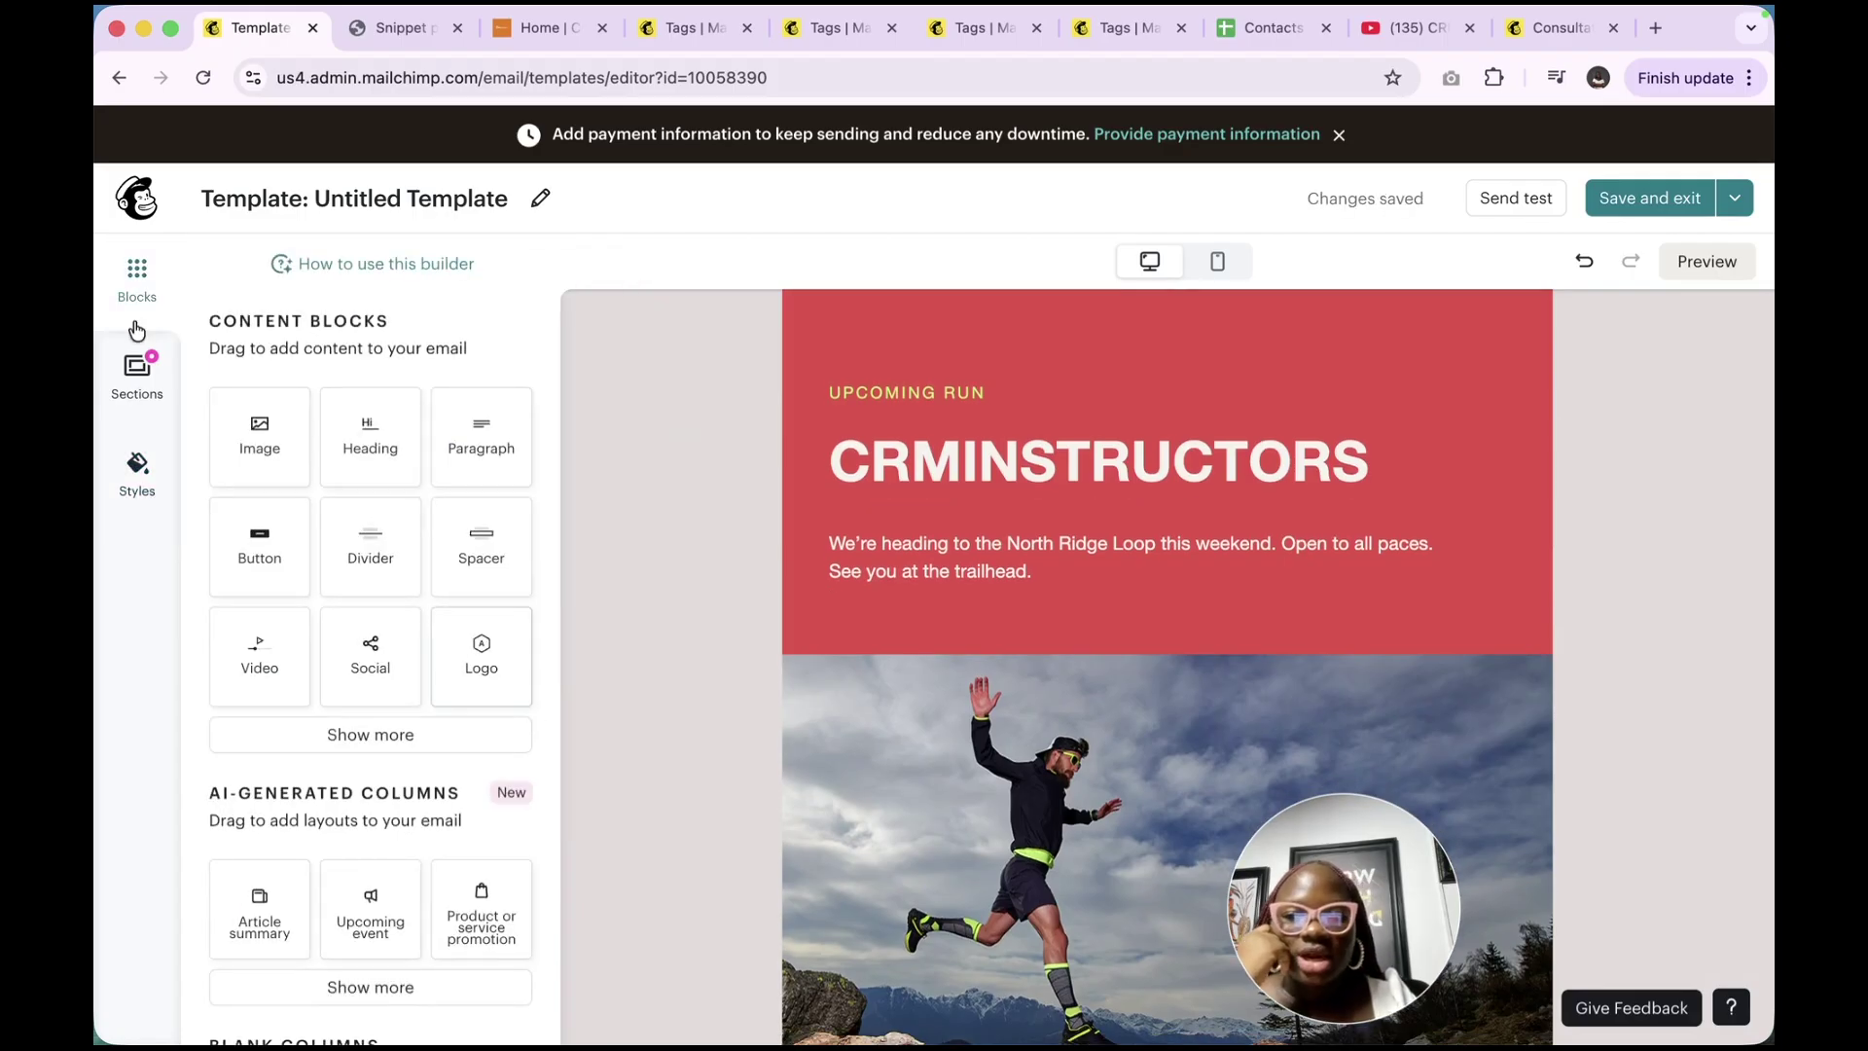
# Examine the email-wide Background and paragraph Text styles, including font choices, letter spacing, text direction and device-specific sizes
pyautogui.click(133, 469)
pyautogui.click(283, 362)
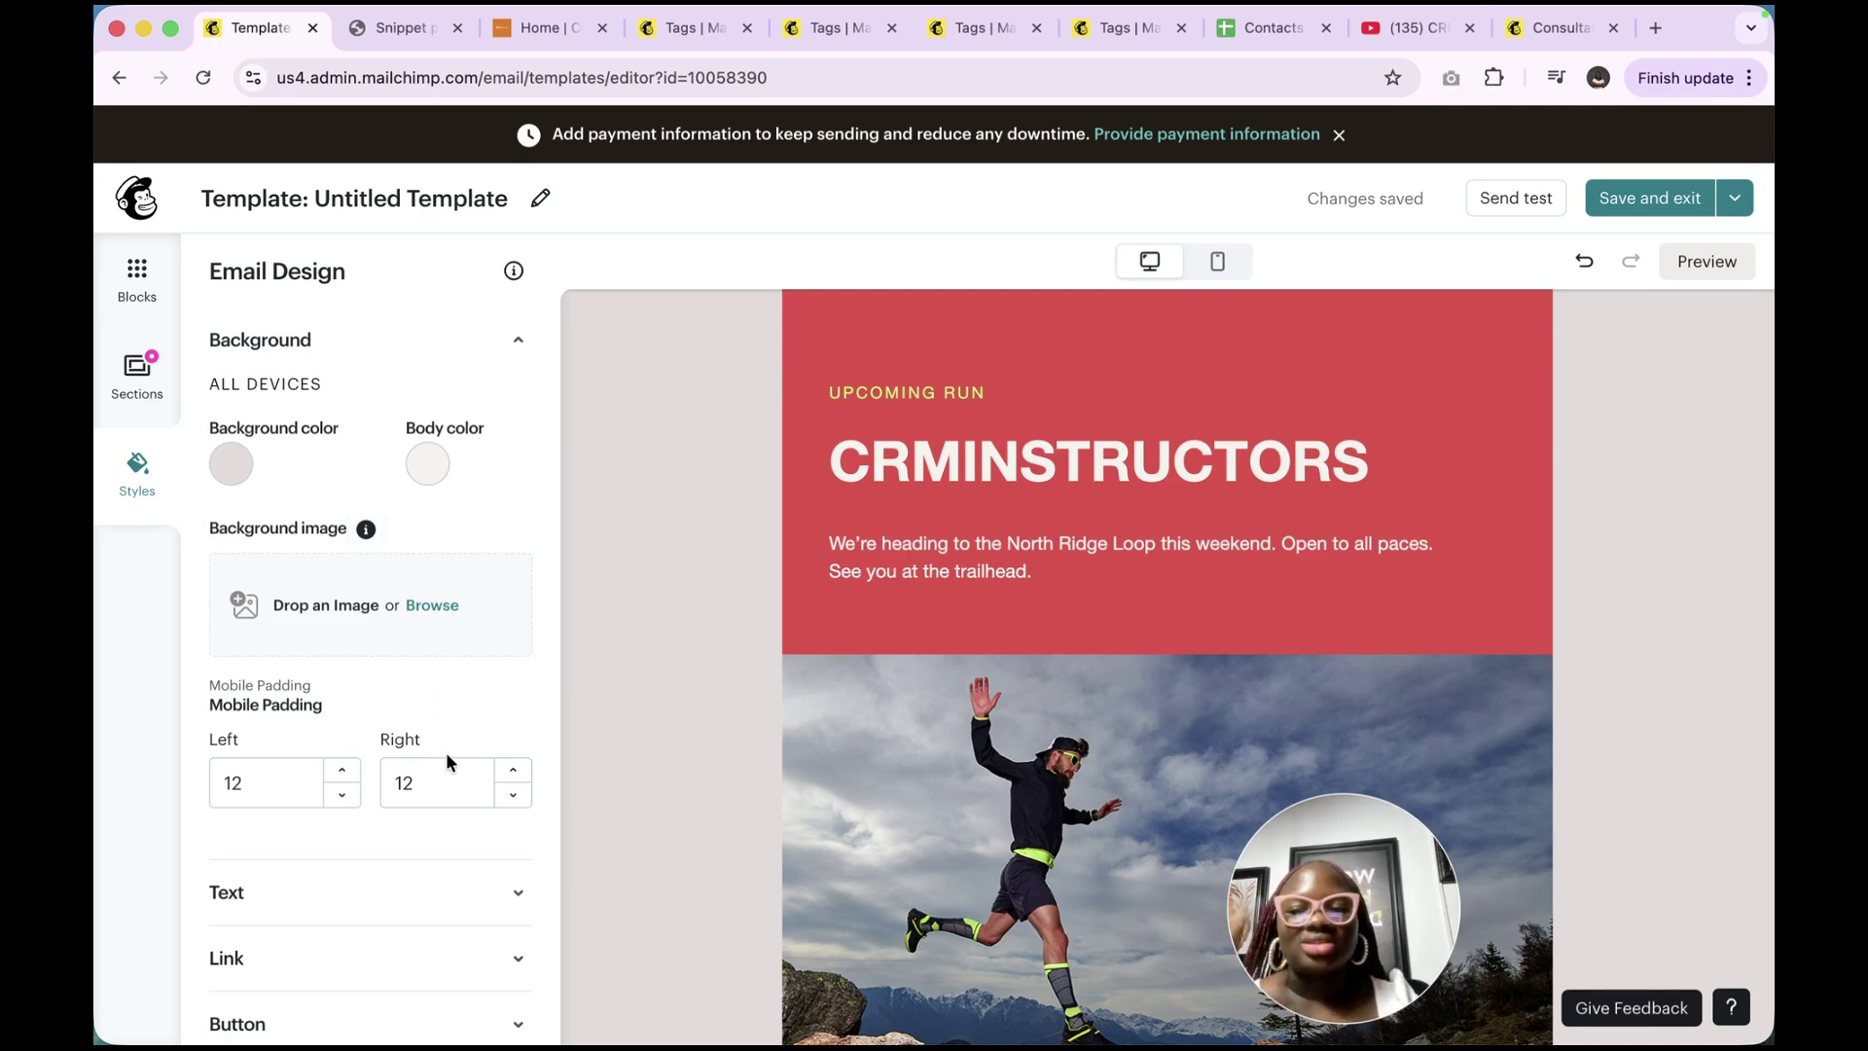
pyautogui.scroll(-3, 445, 763)
pyautogui.click(388, 686)
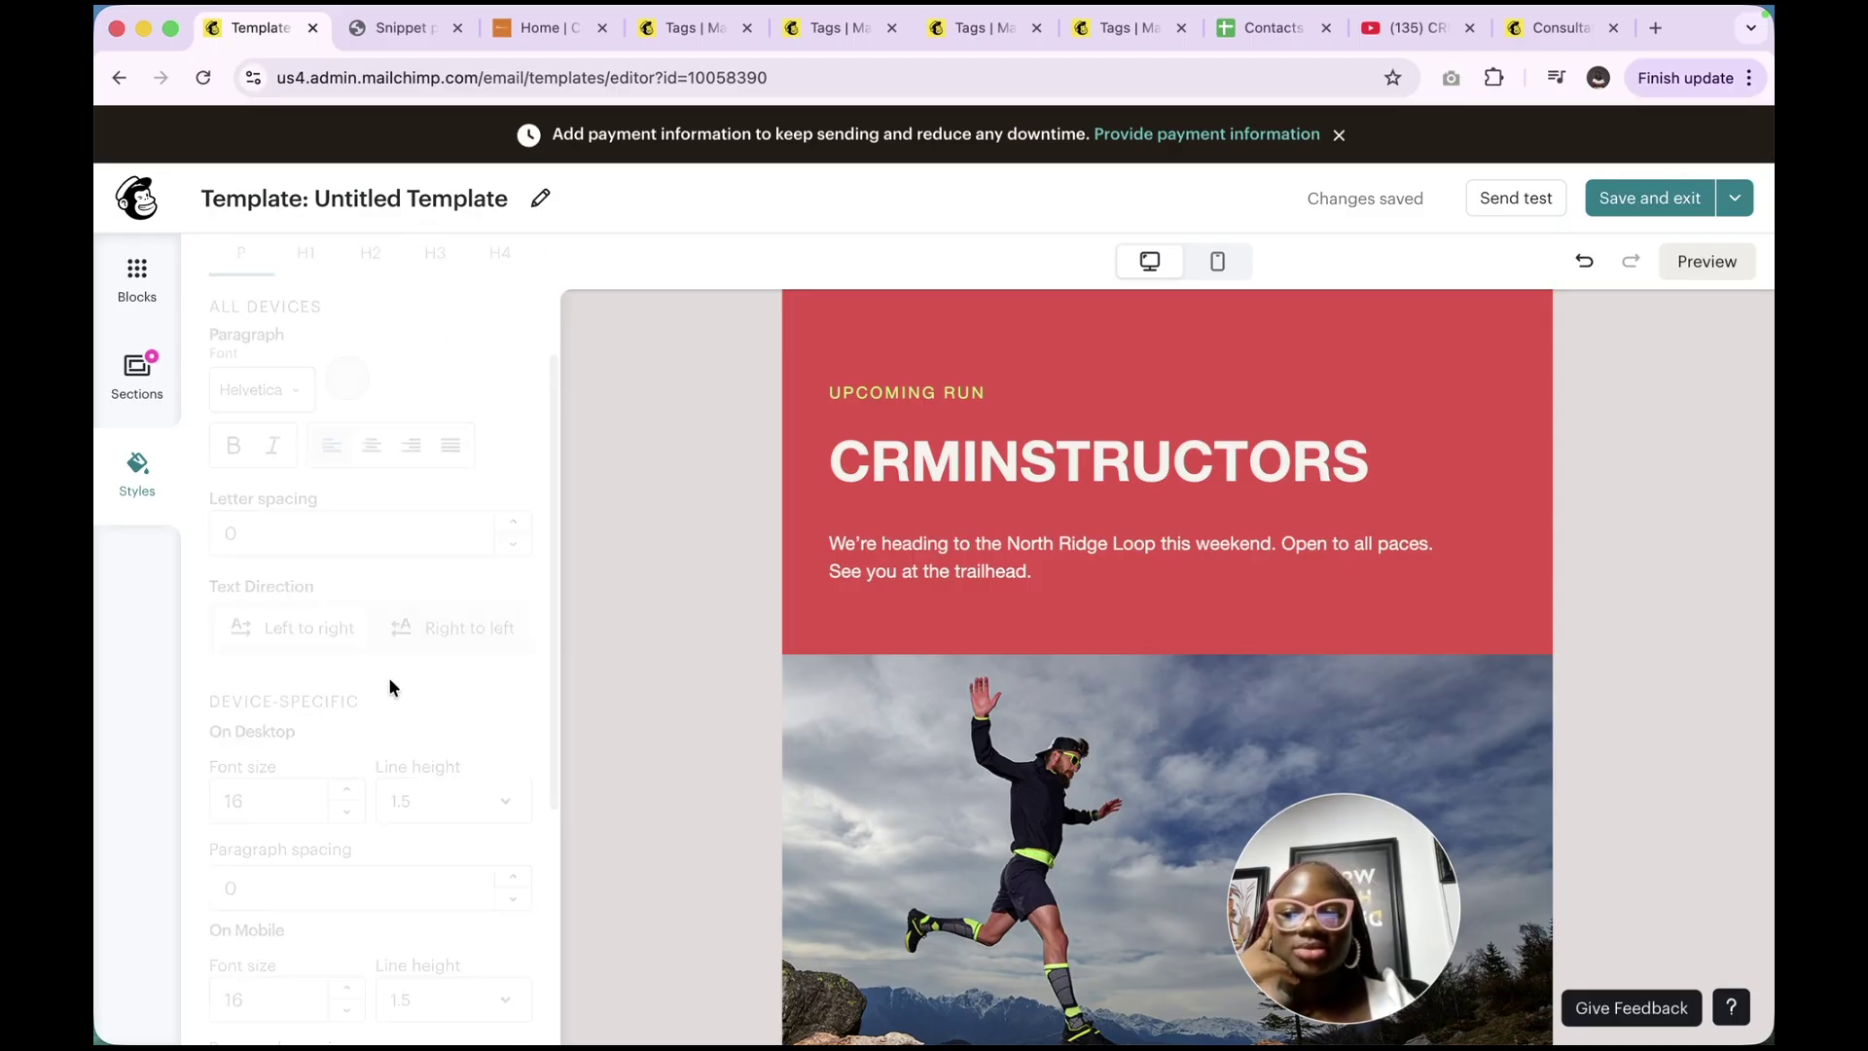
pyautogui.scroll(-2, 389, 675)
pyautogui.scroll(5, 388, 681)
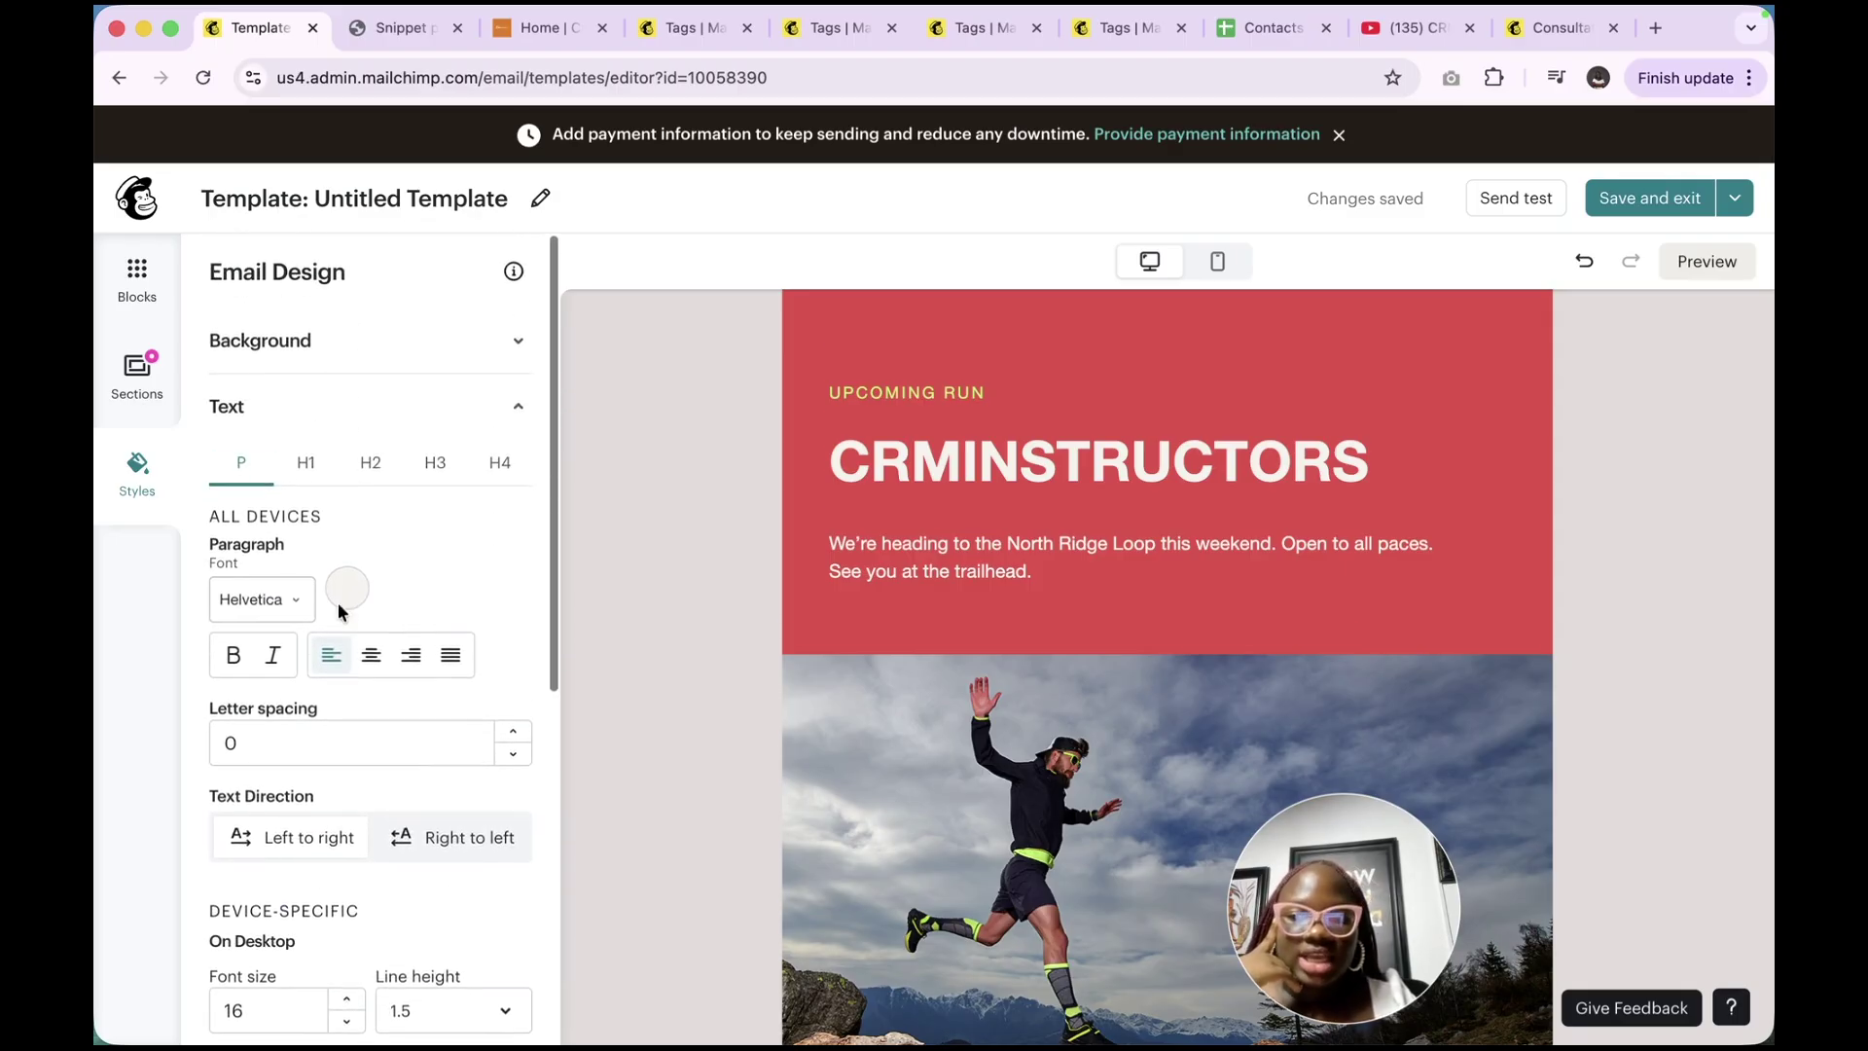
pyautogui.click(272, 604)
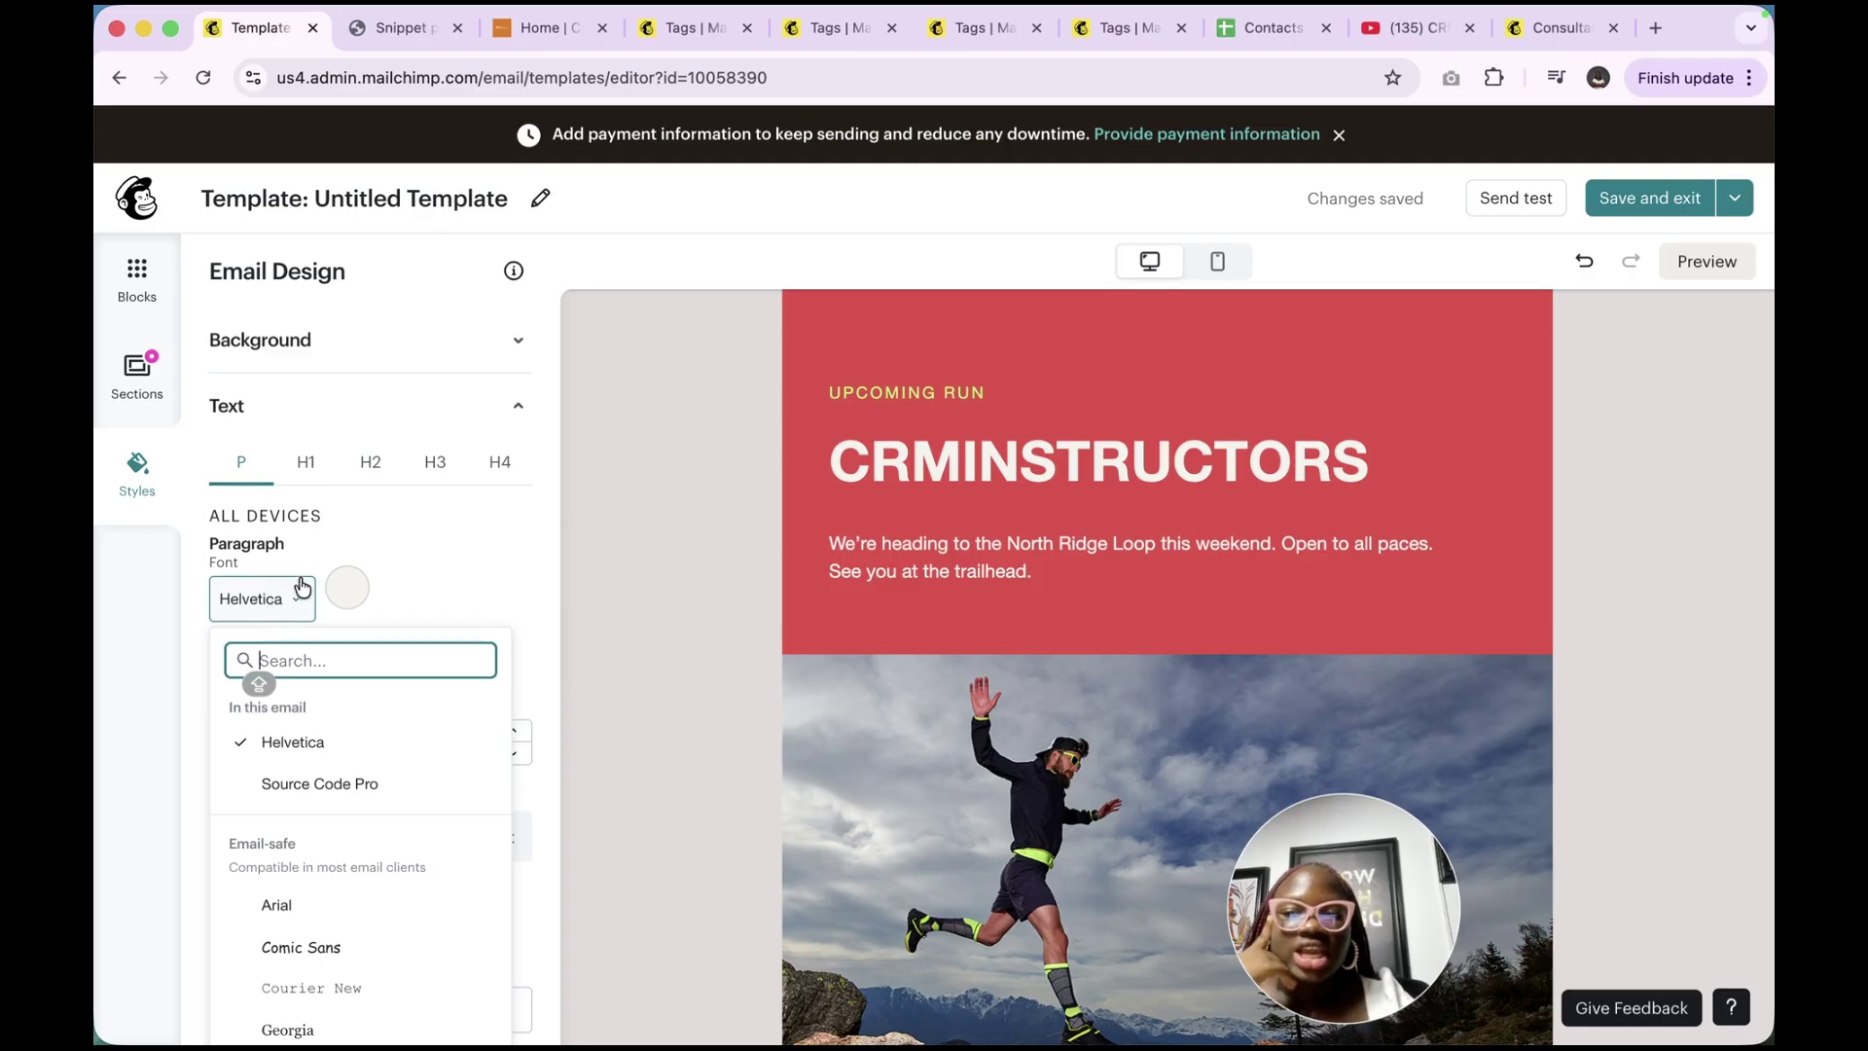
pyautogui.click(360, 550)
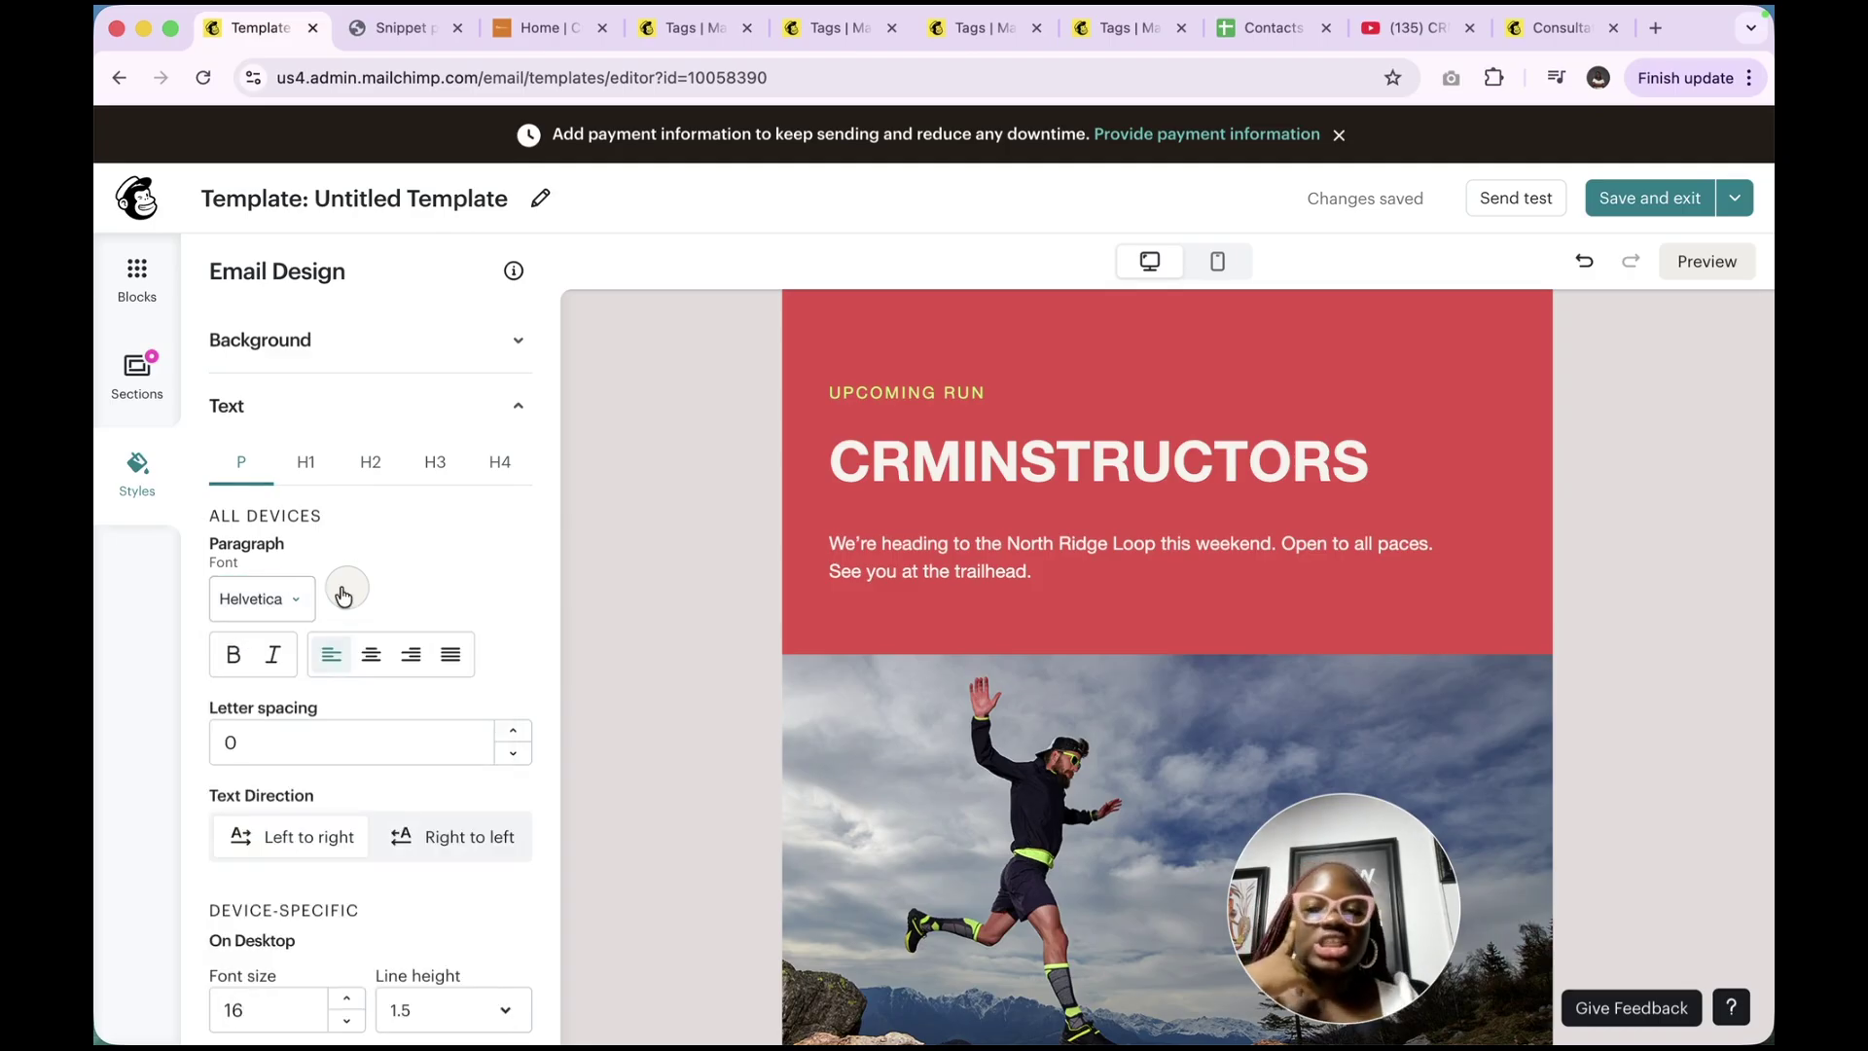
pyautogui.scroll(-6, 335, 609)
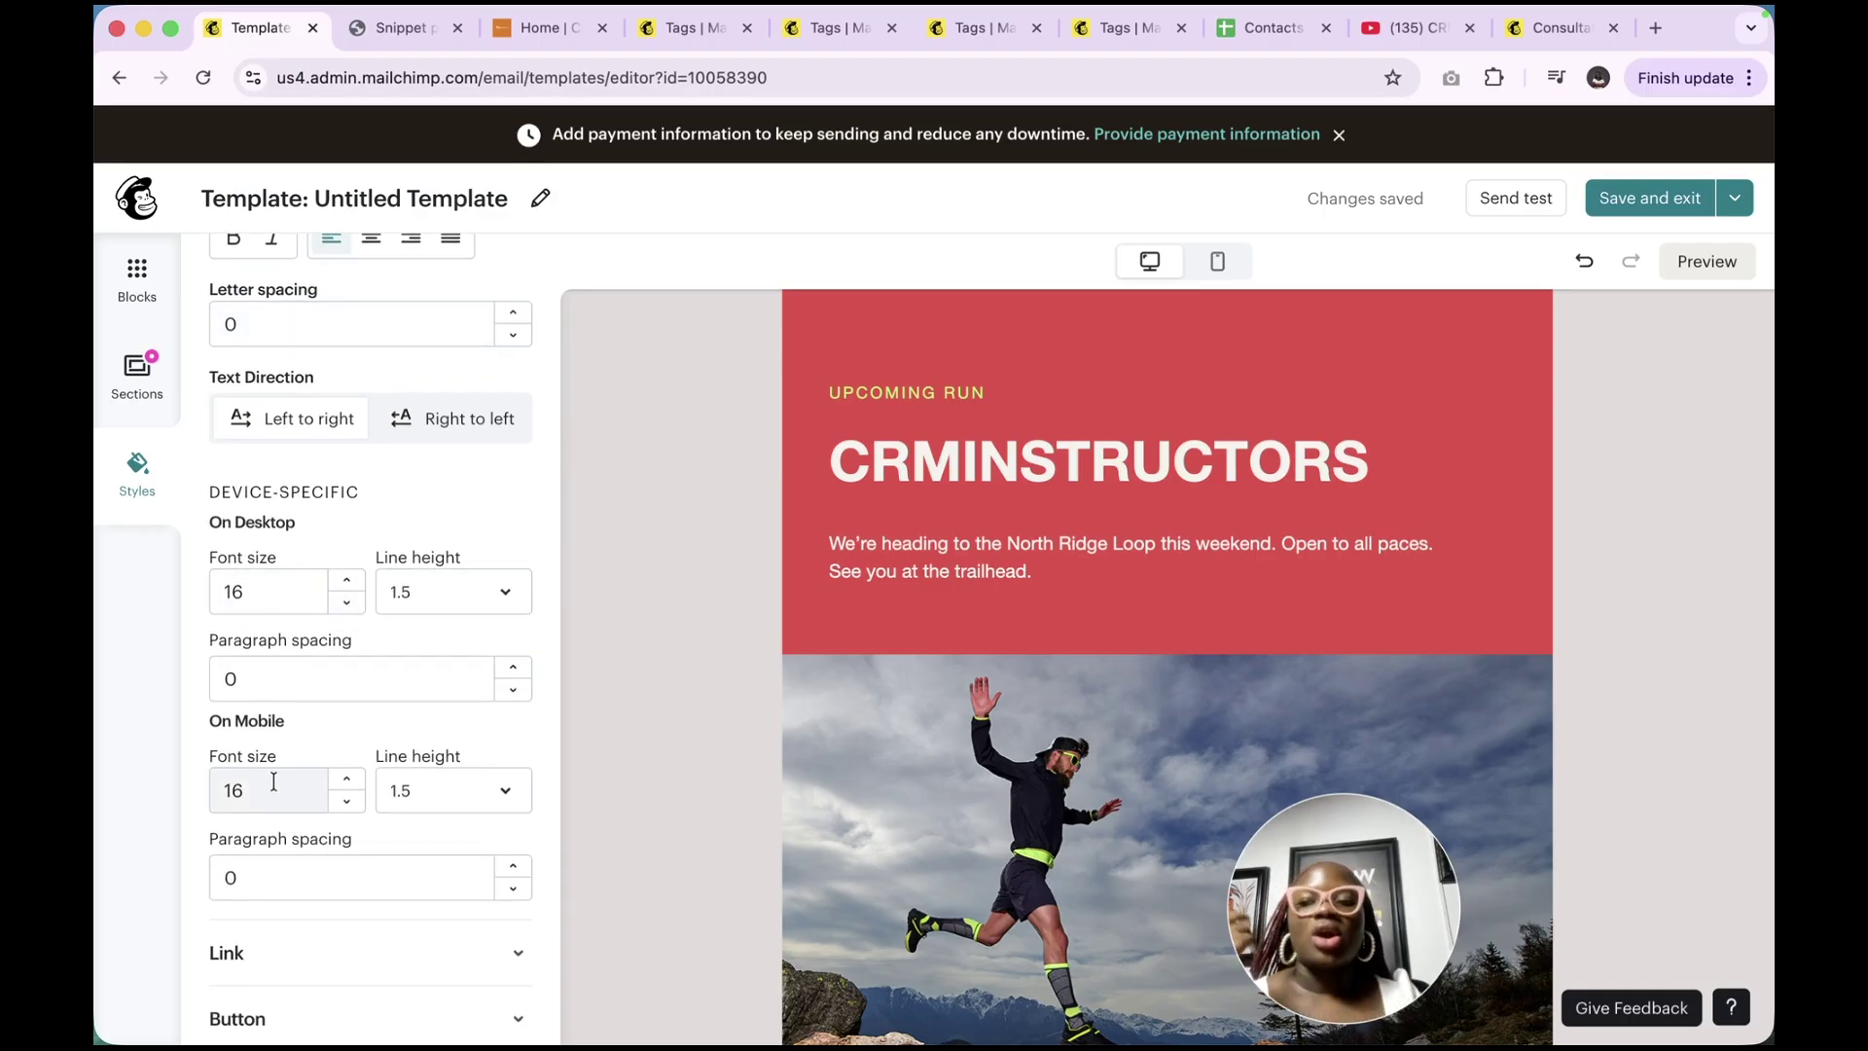
pyautogui.scroll(-4, 259, 796)
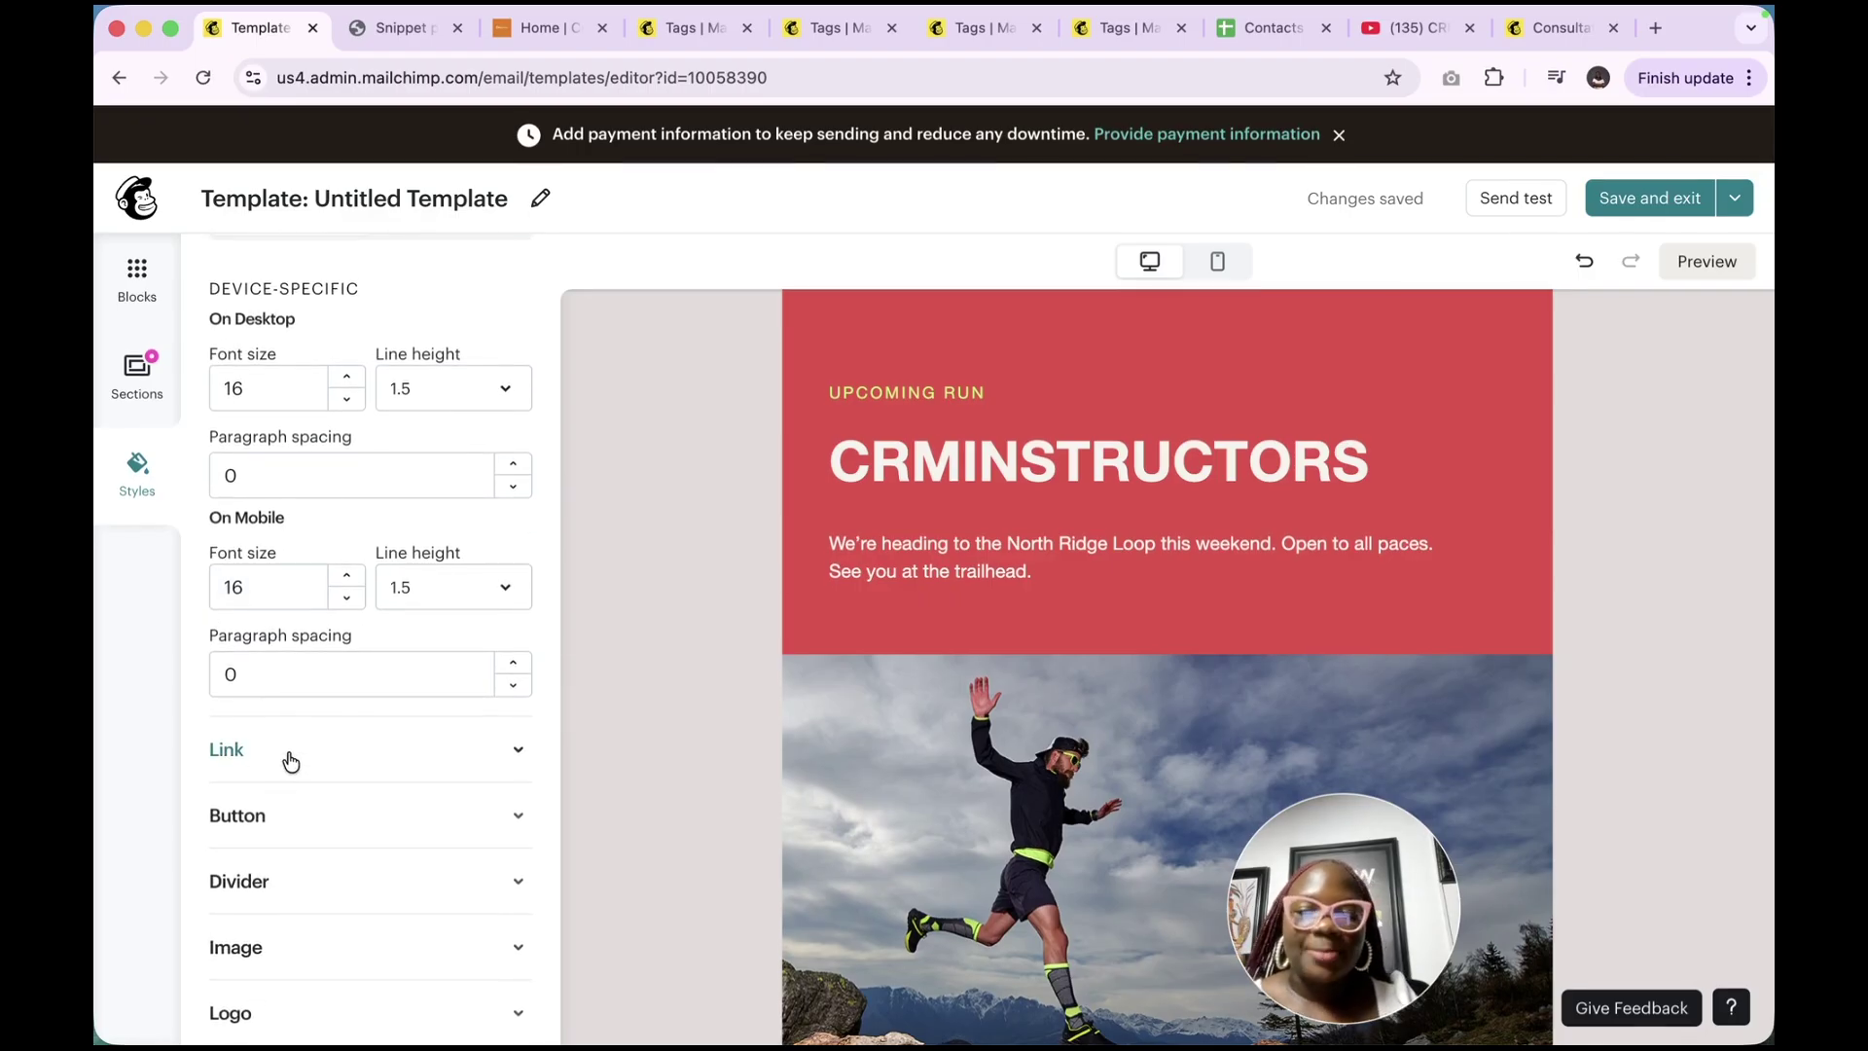
# Set the email's link color to the dark red from the brand kit
pyautogui.click(289, 759)
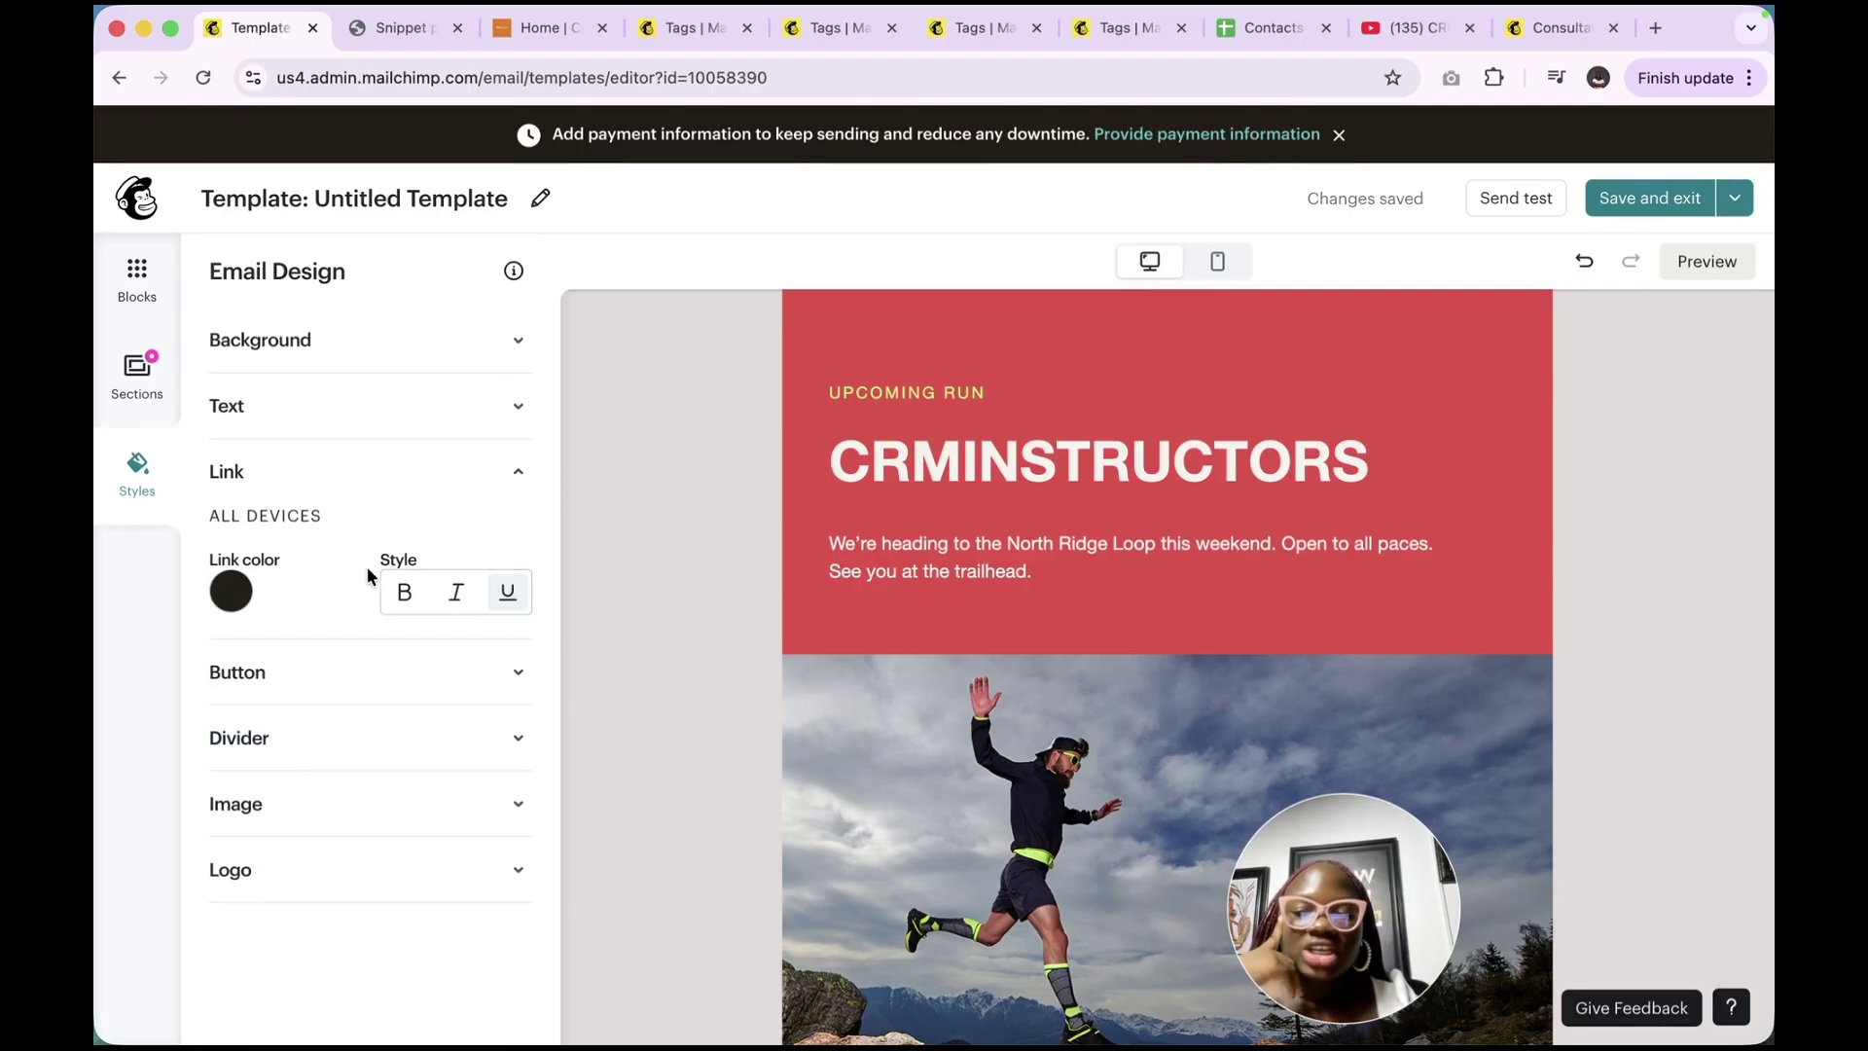
pyautogui.click(232, 595)
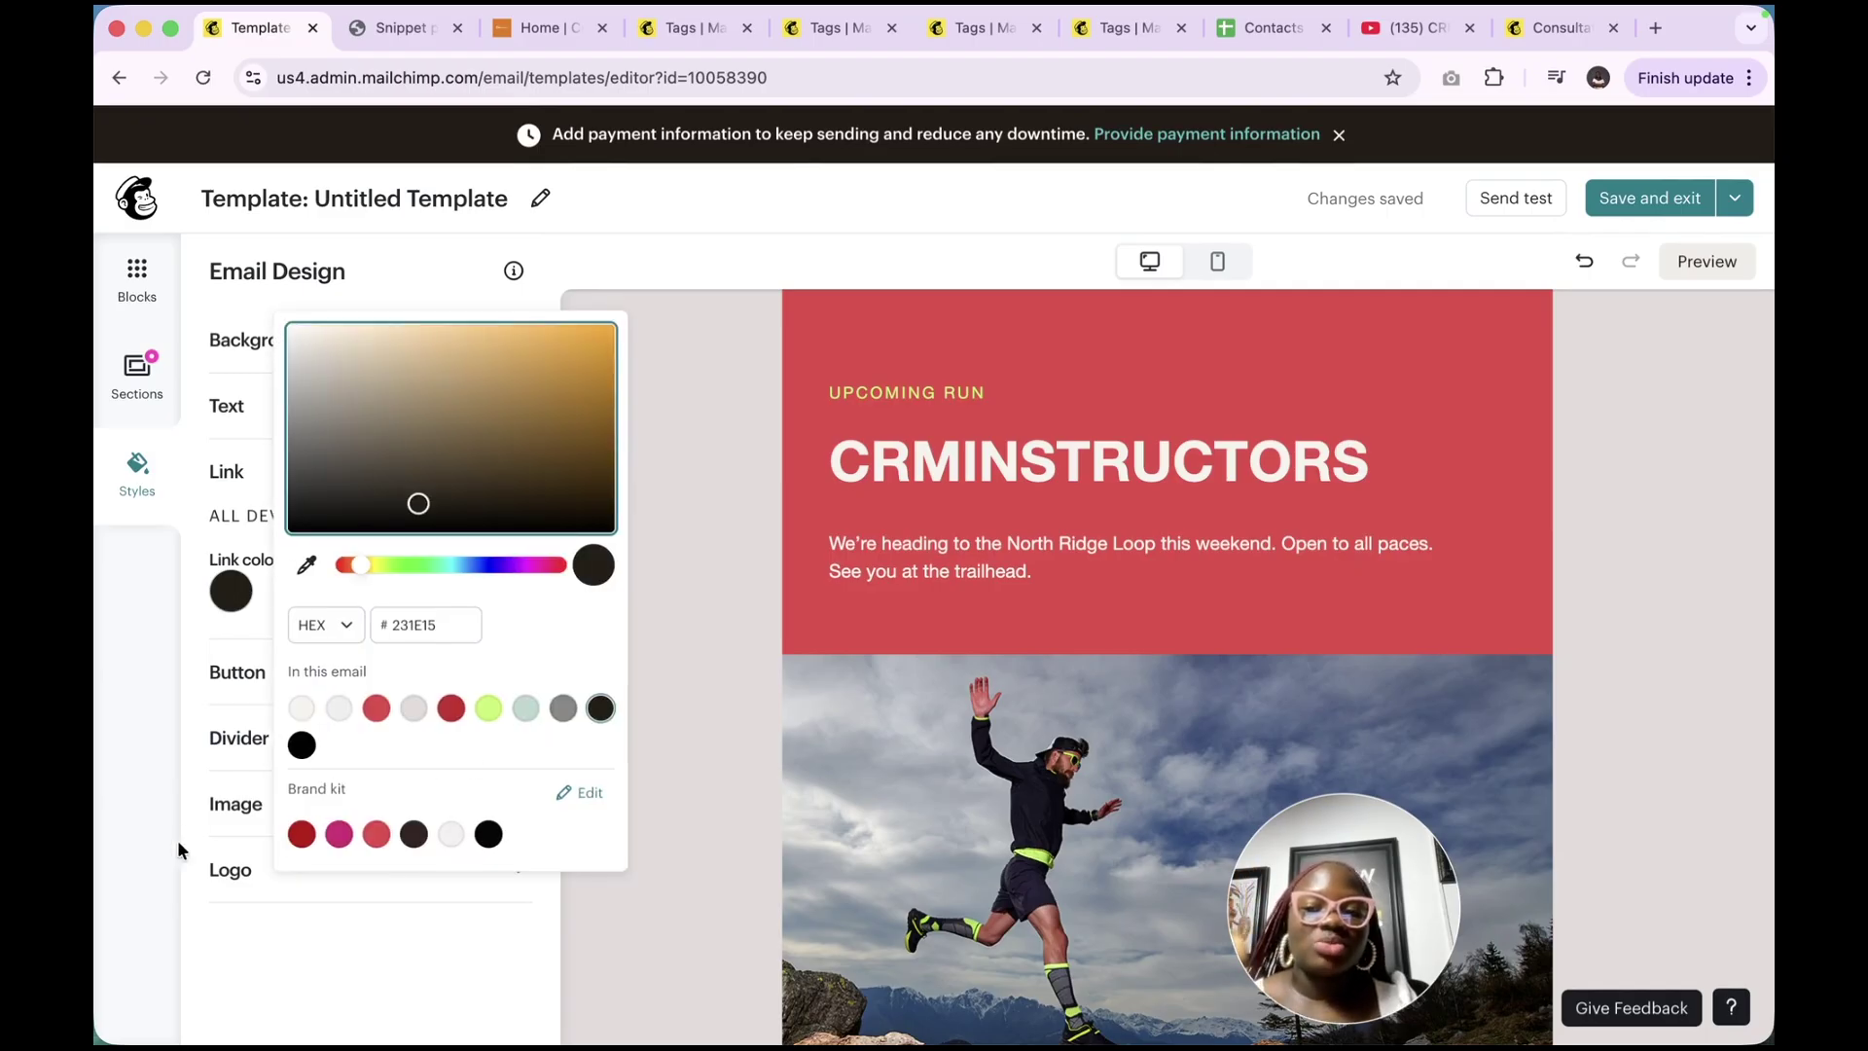
pyautogui.click(301, 848)
pyautogui.click(325, 937)
# Set the email-wide button color to the dark brown from the brand kit, after trying the brand kit pink #DD2576
pyautogui.click(240, 669)
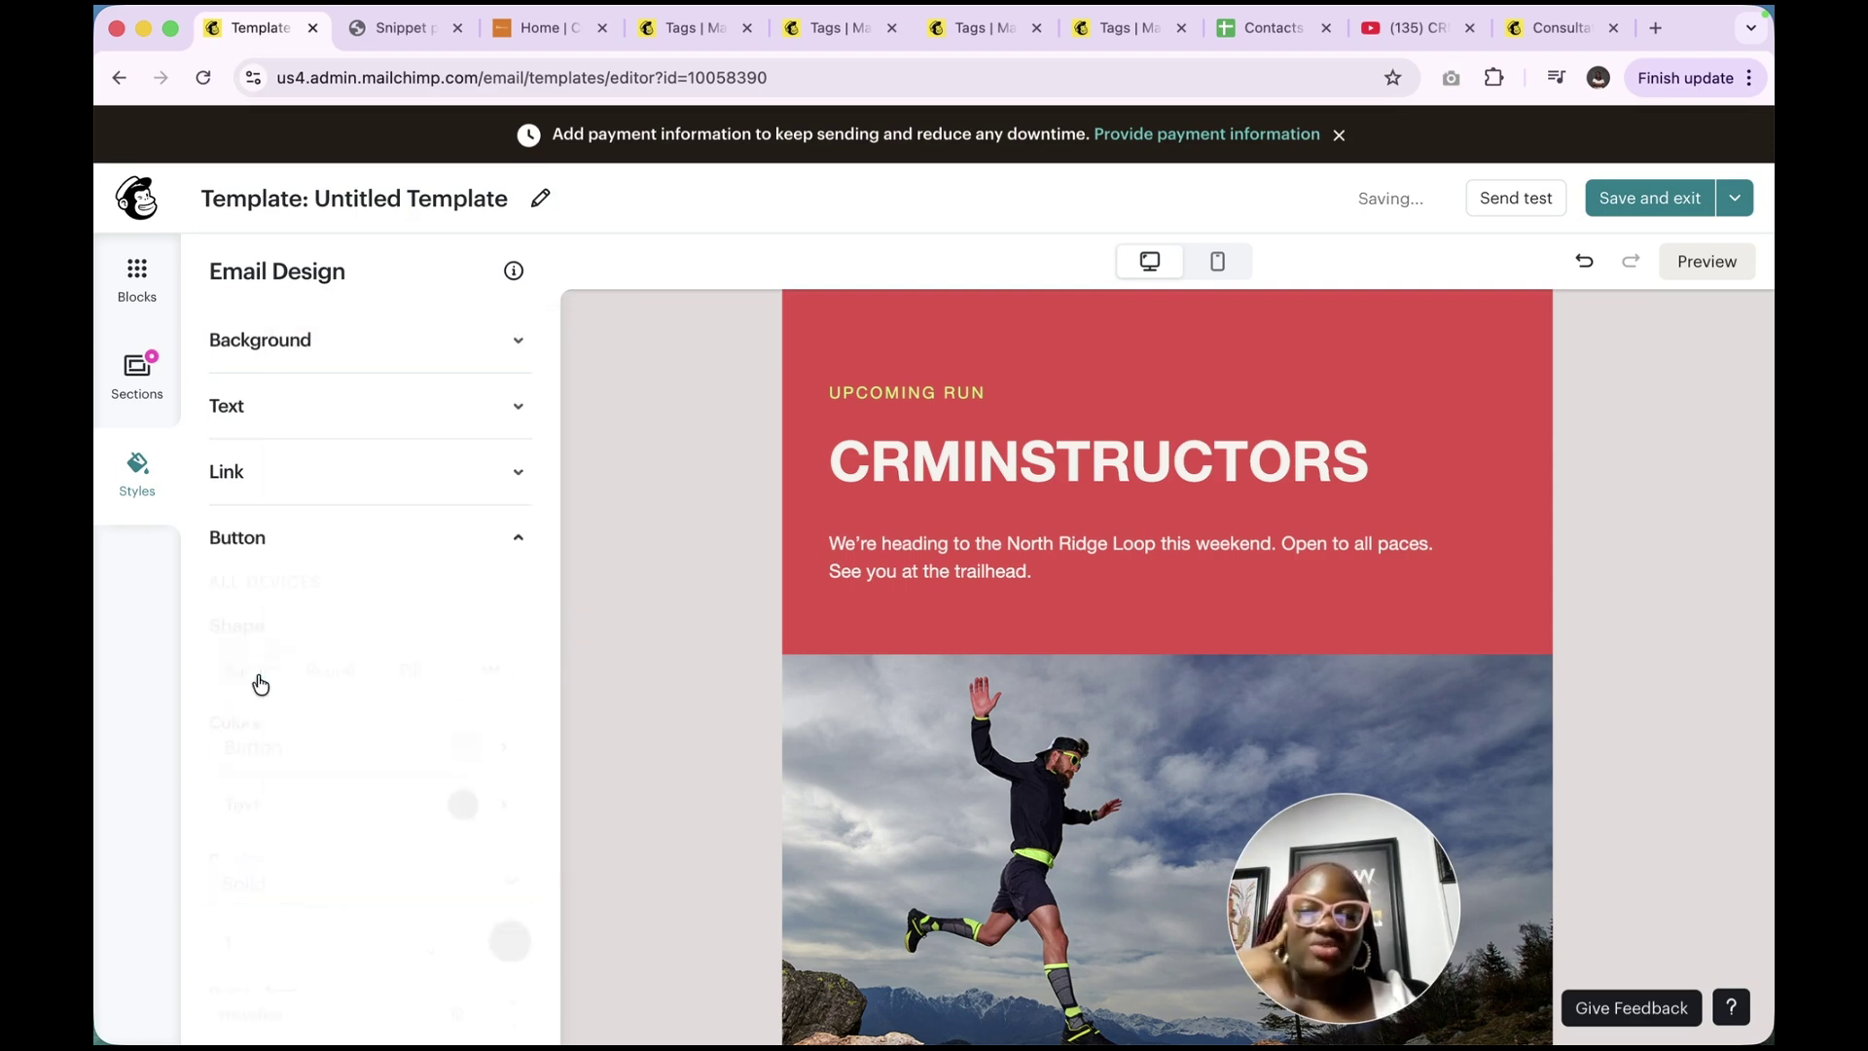
pyautogui.scroll(-3, 462, 686)
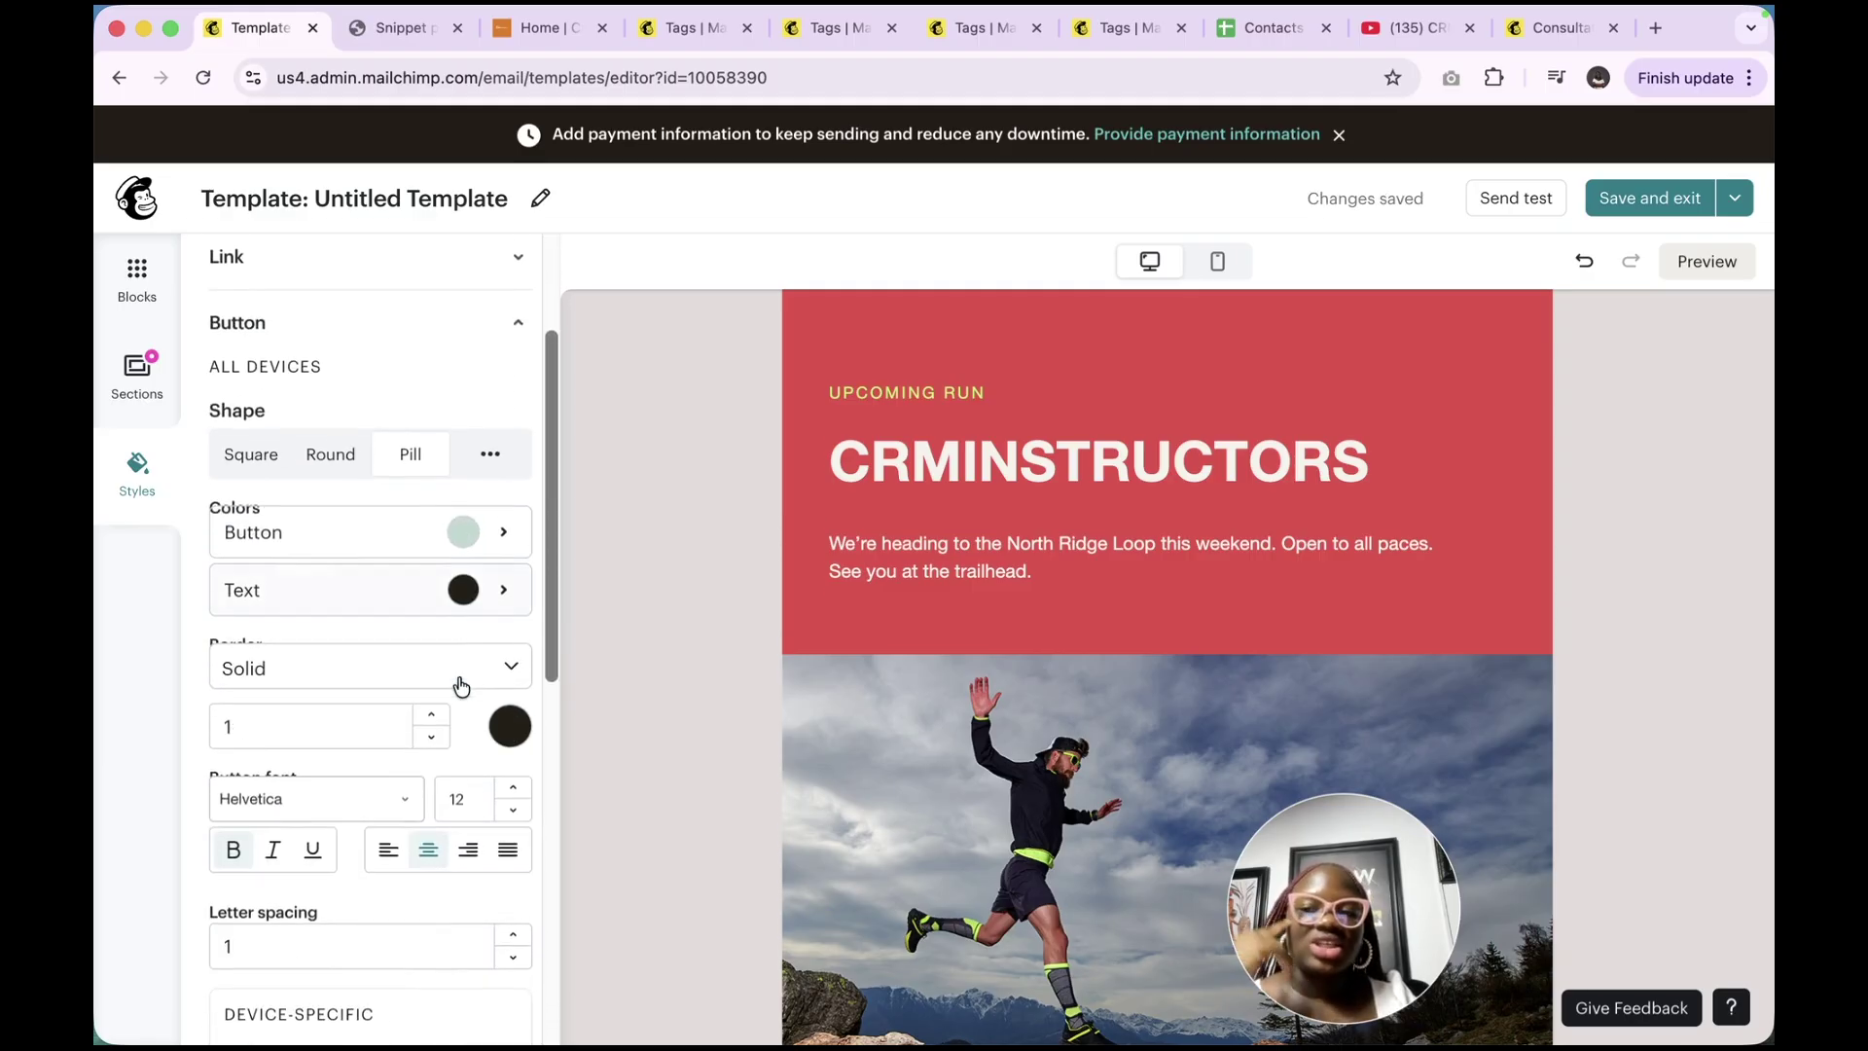
pyautogui.scroll(-20, 1004, 701)
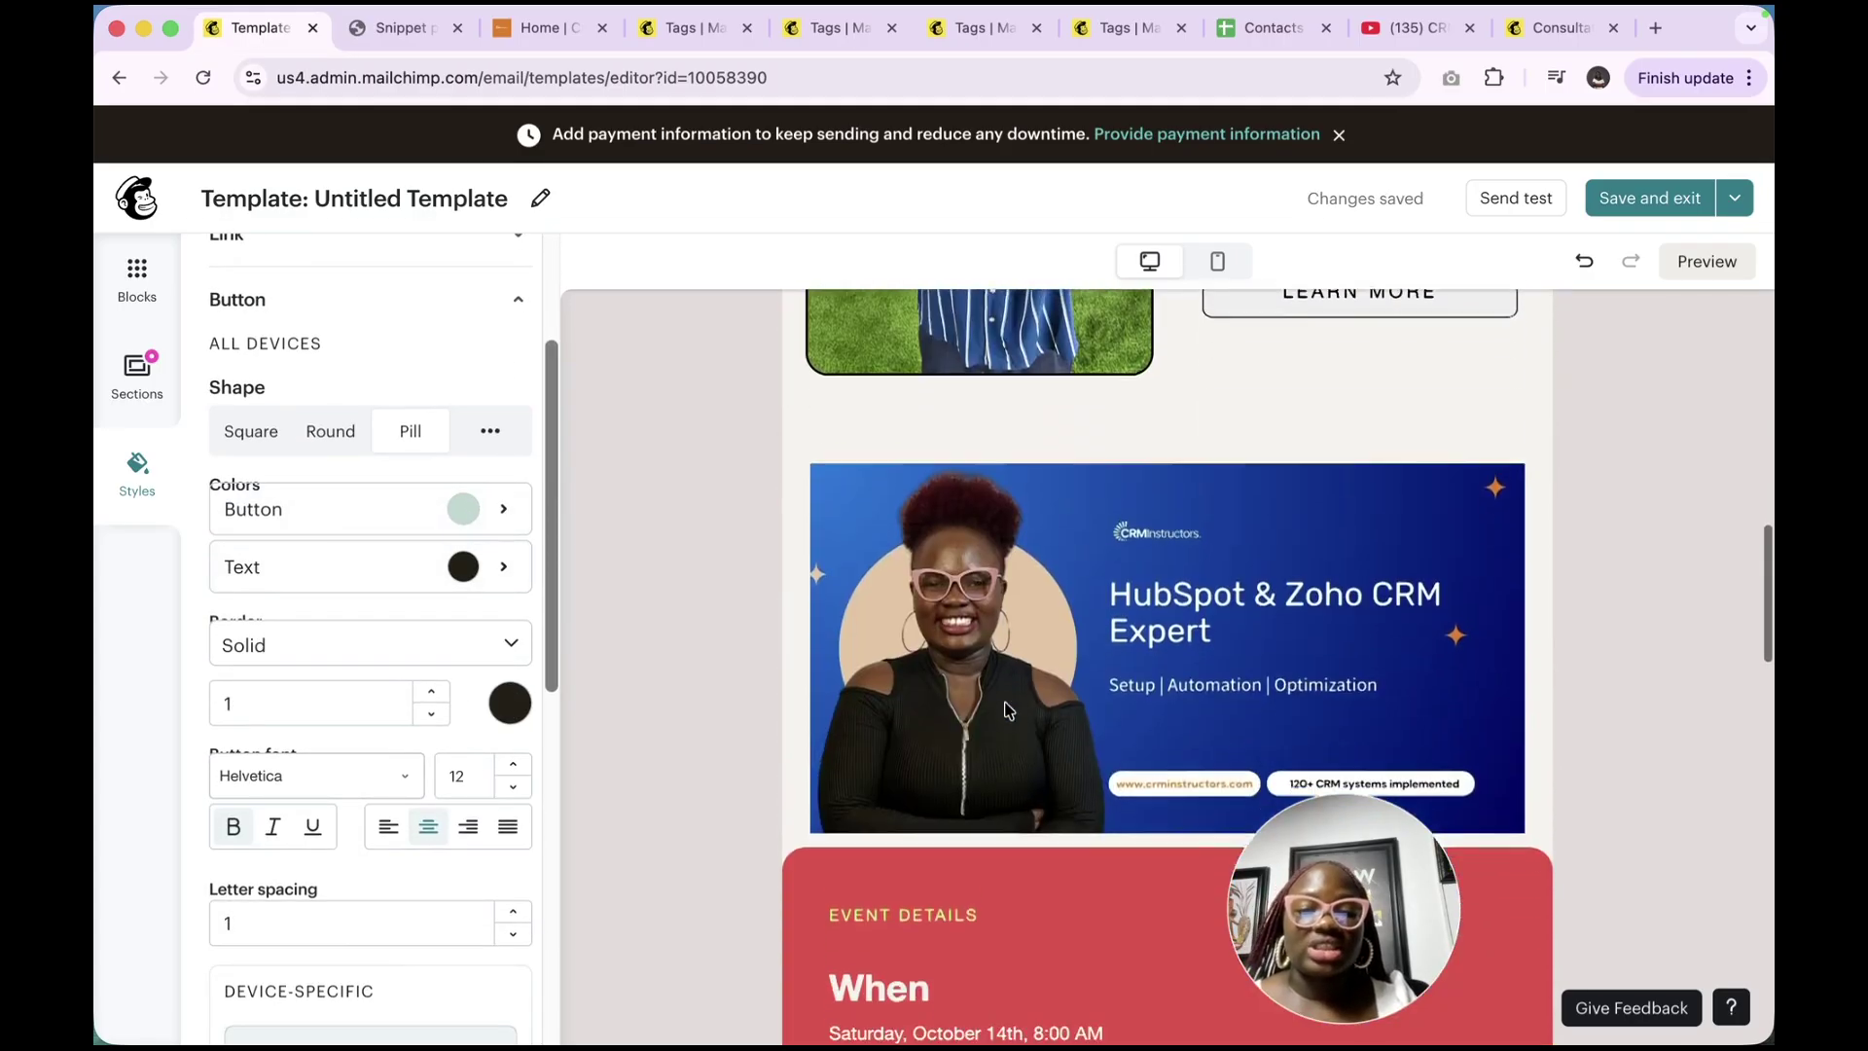
pyautogui.scroll(4, 1004, 700)
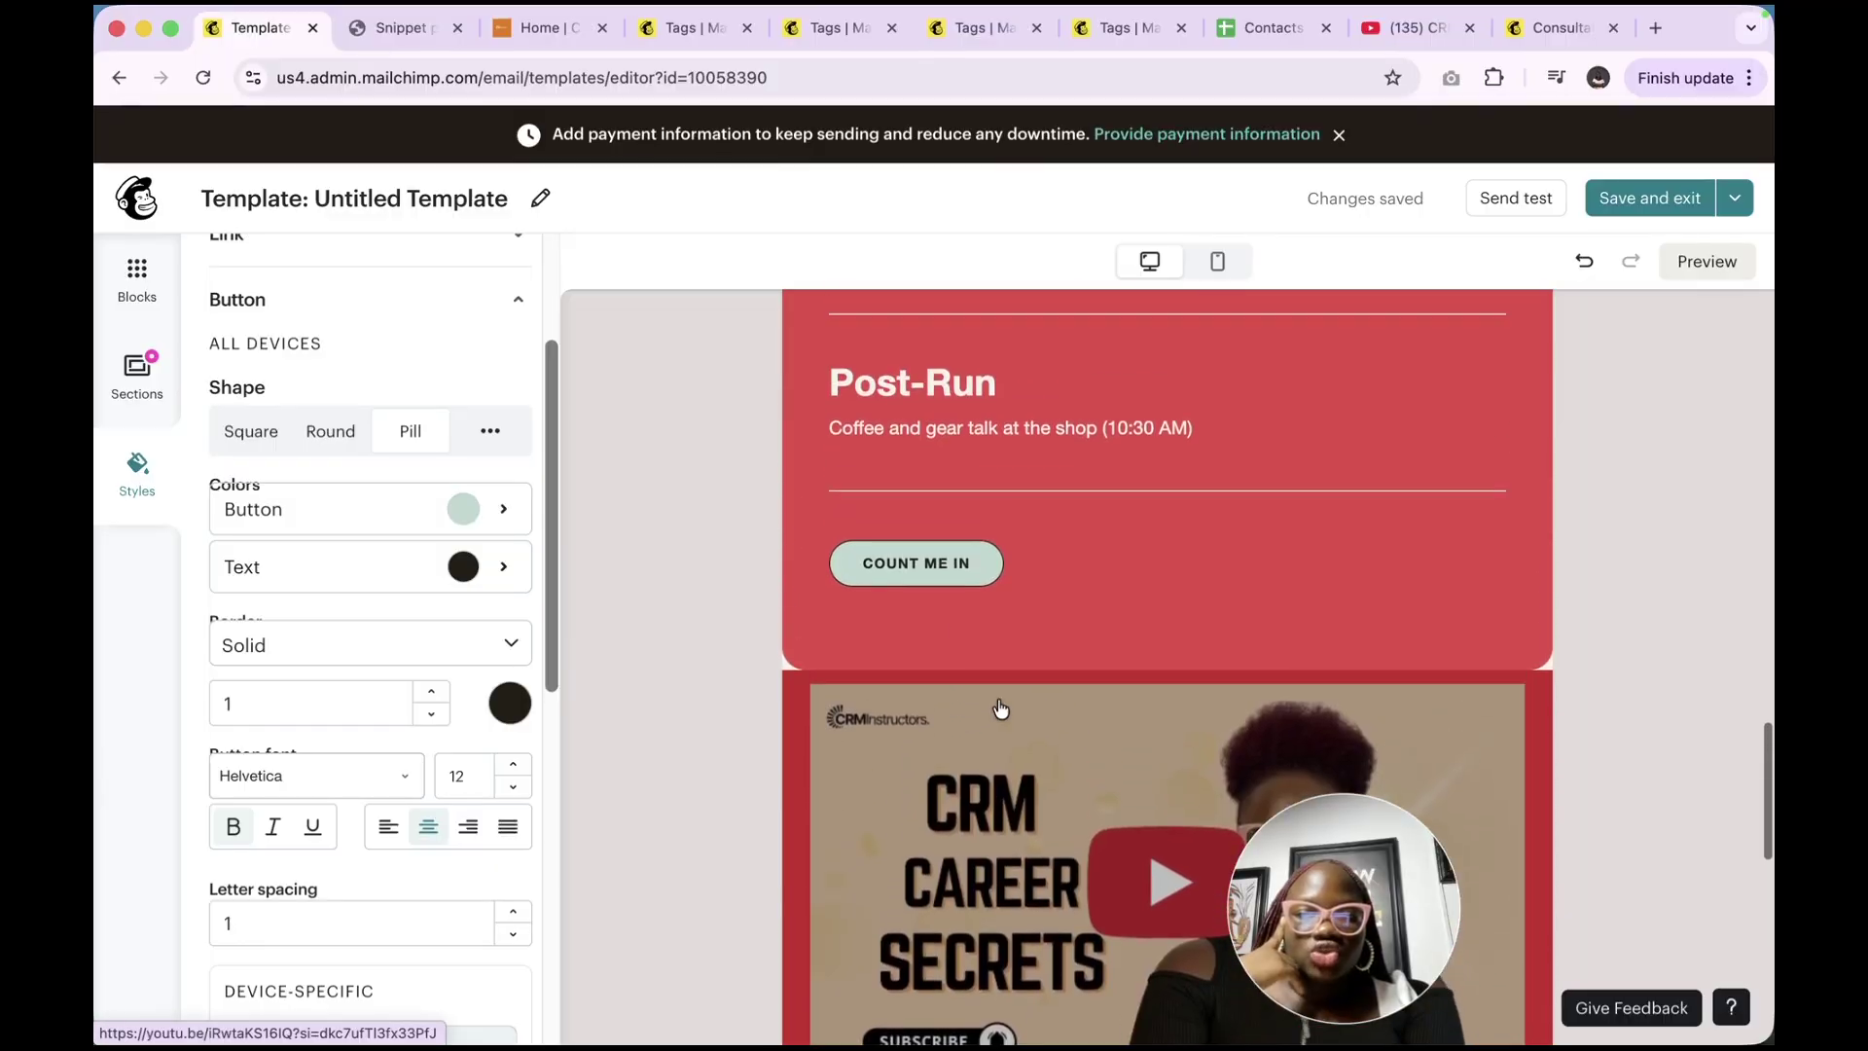
pyautogui.click(463, 508)
pyautogui.click(616, 786)
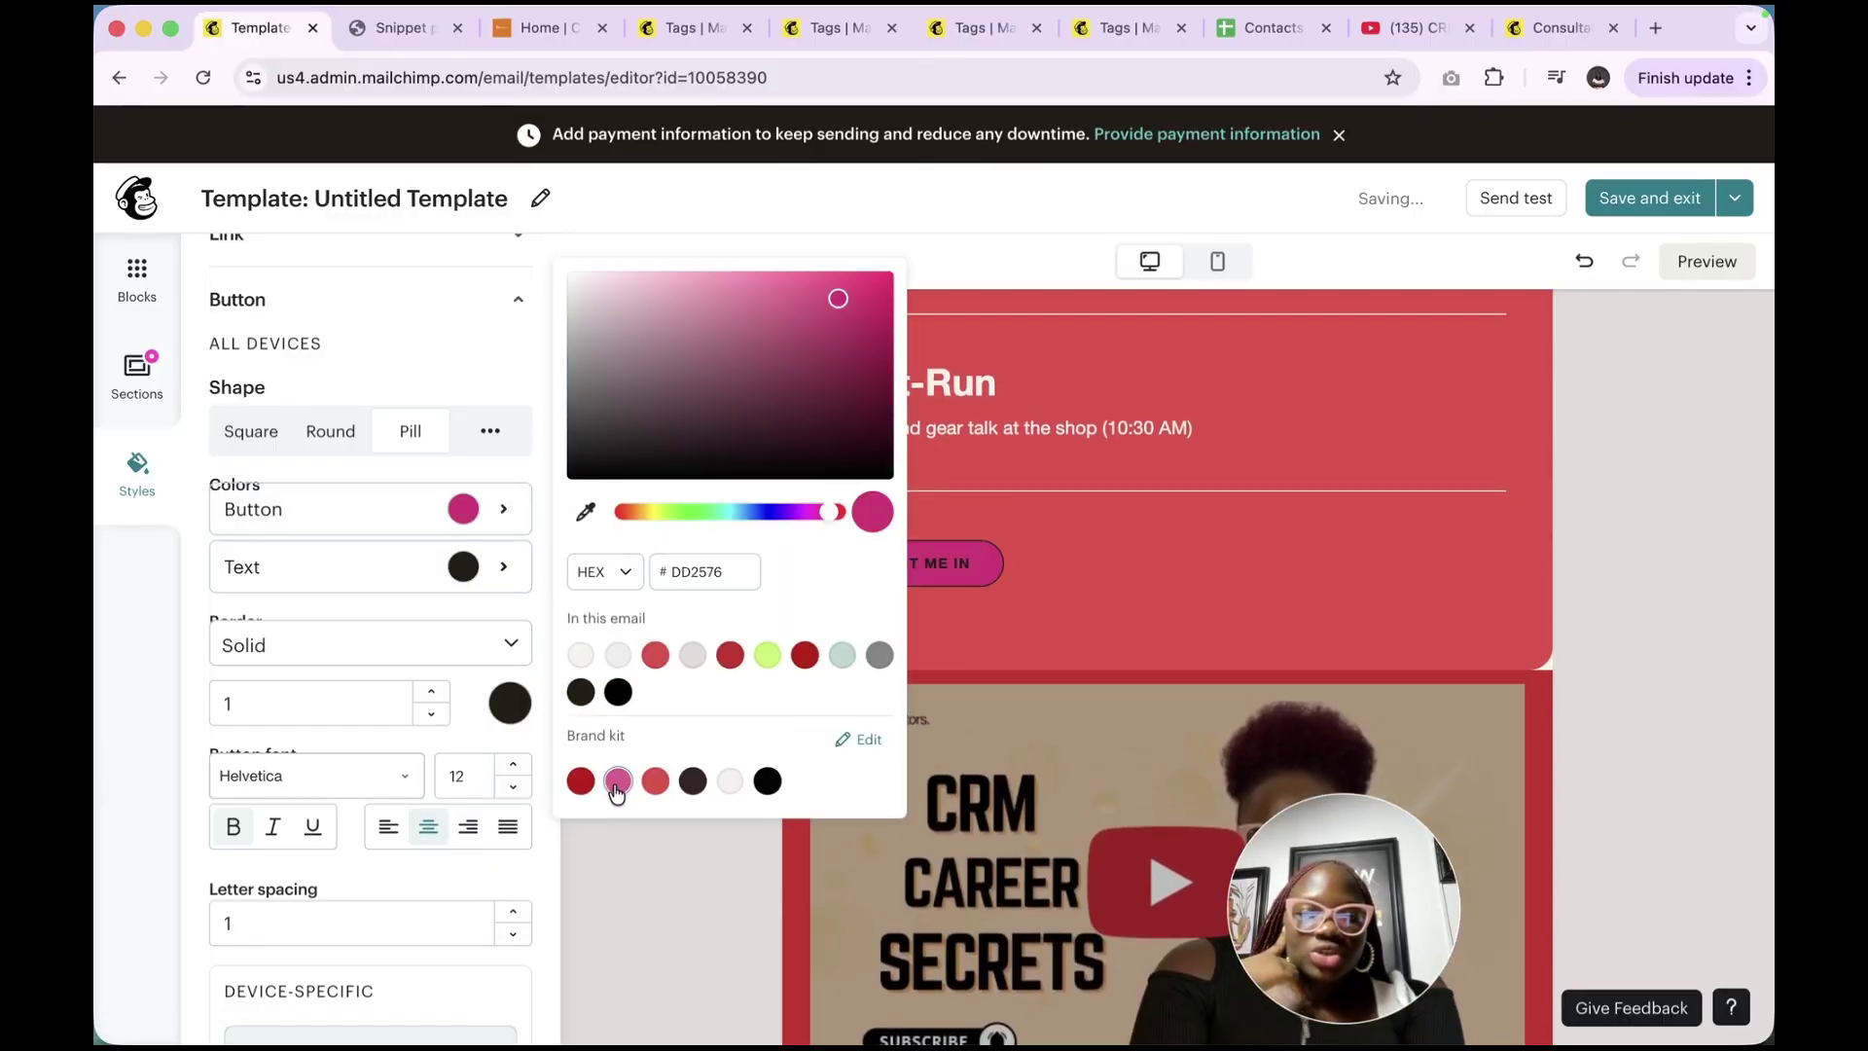
pyautogui.click(694, 784)
# Set the email-wide button text color to the off-white from the brand kit
pyautogui.click(471, 574)
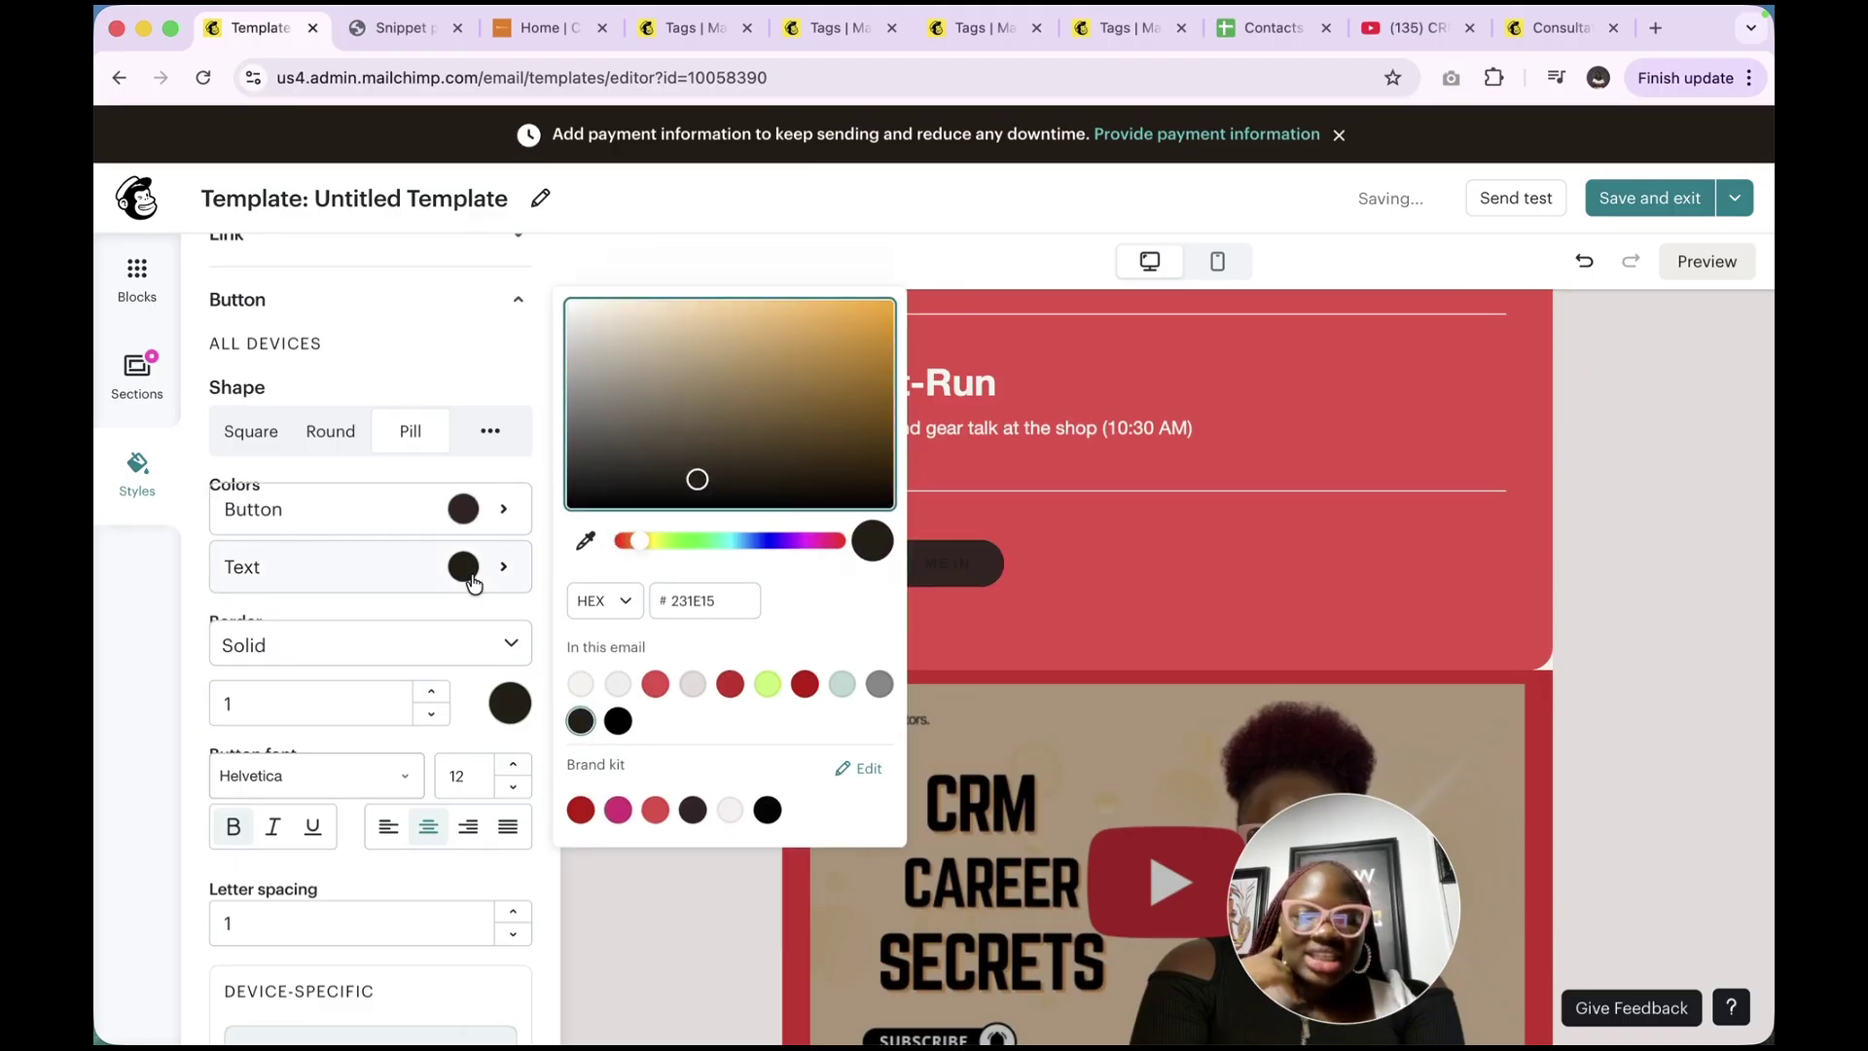
pyautogui.click(729, 812)
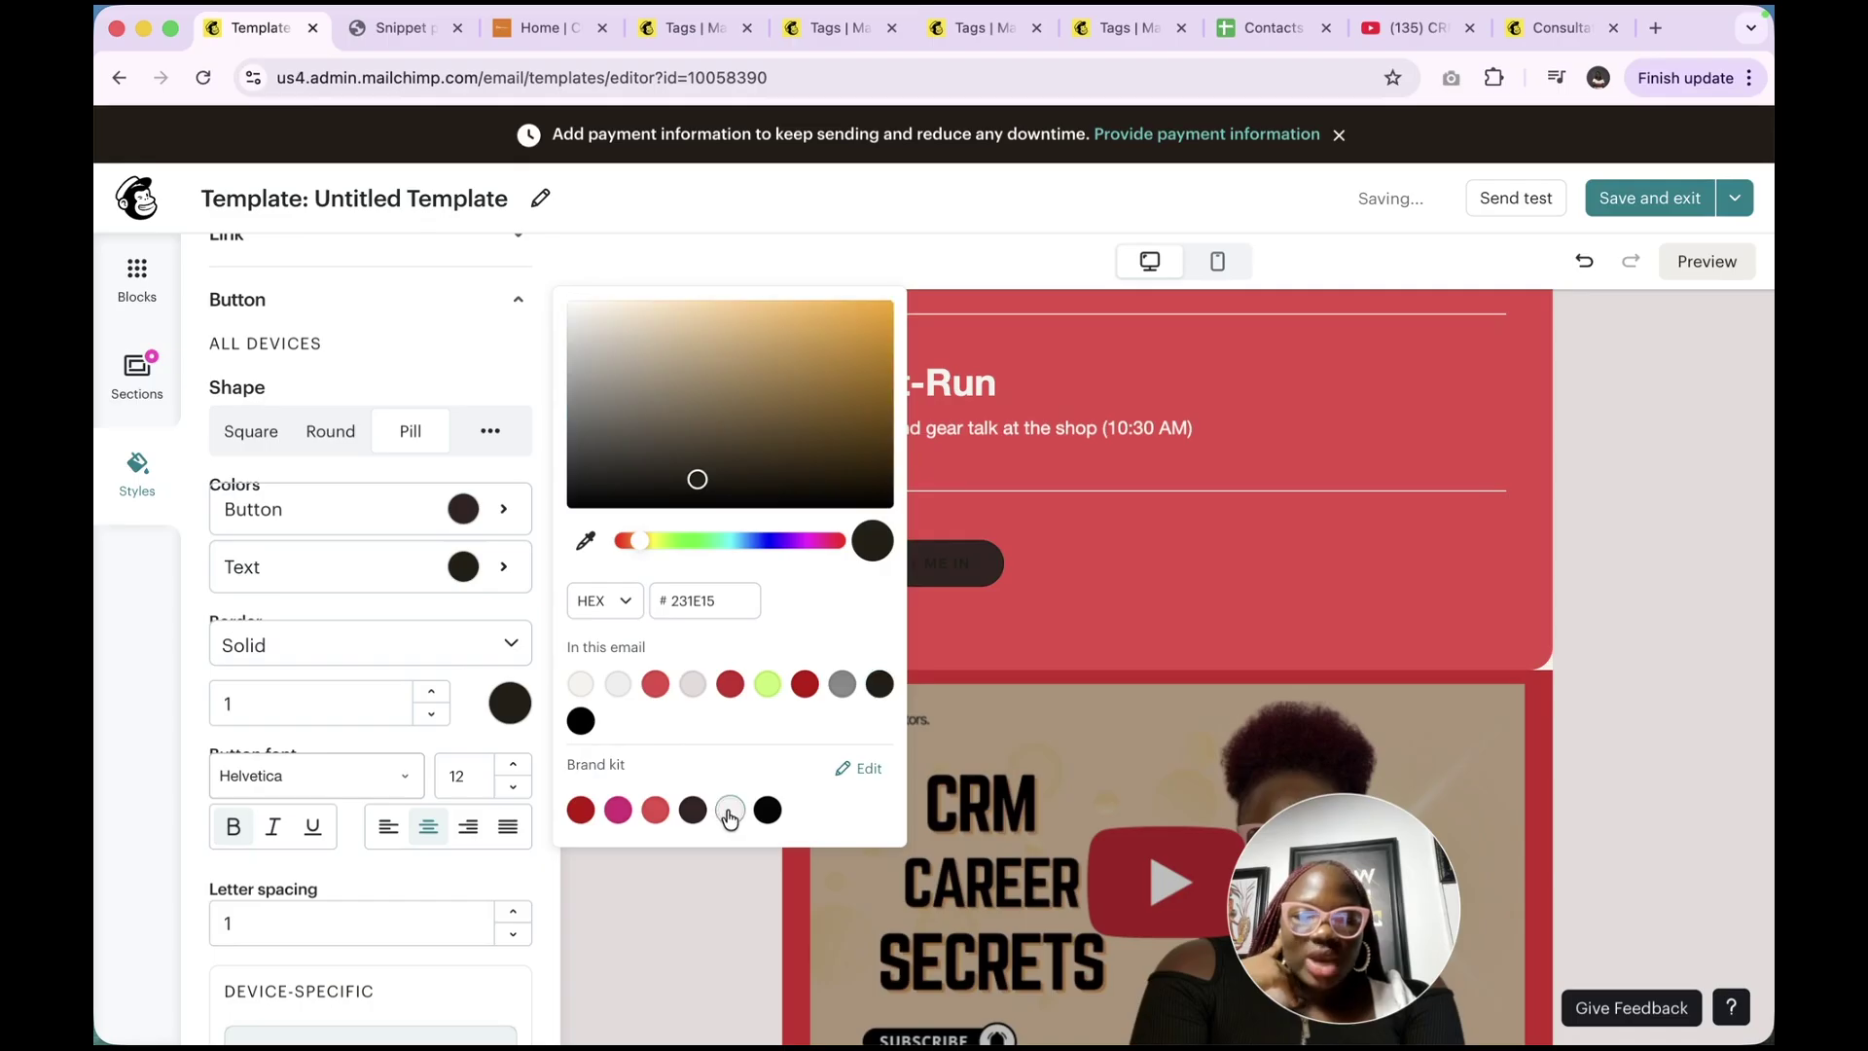
pyautogui.click(194, 622)
# Give the email's buttons a Groove border of thickness 6 in the brand kit dark red #C20505, after trying #EB4848
pyautogui.click(380, 658)
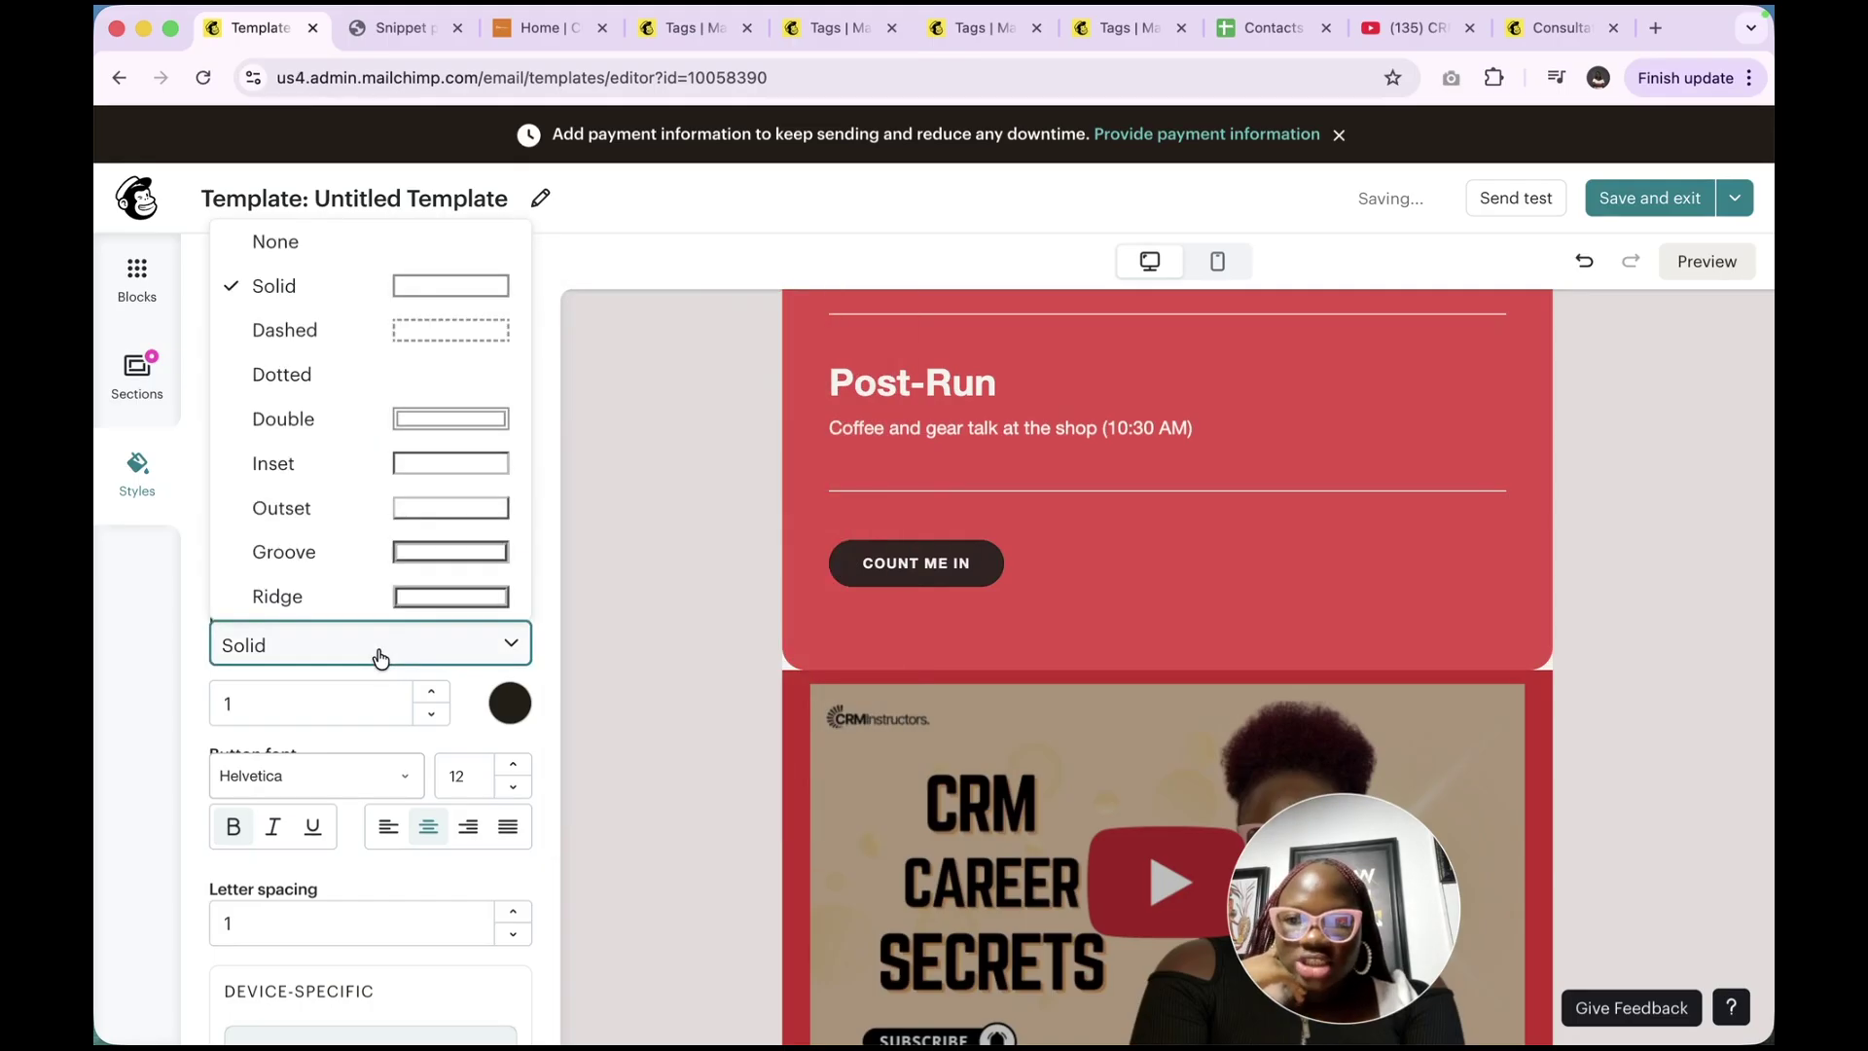
pyautogui.click(452, 560)
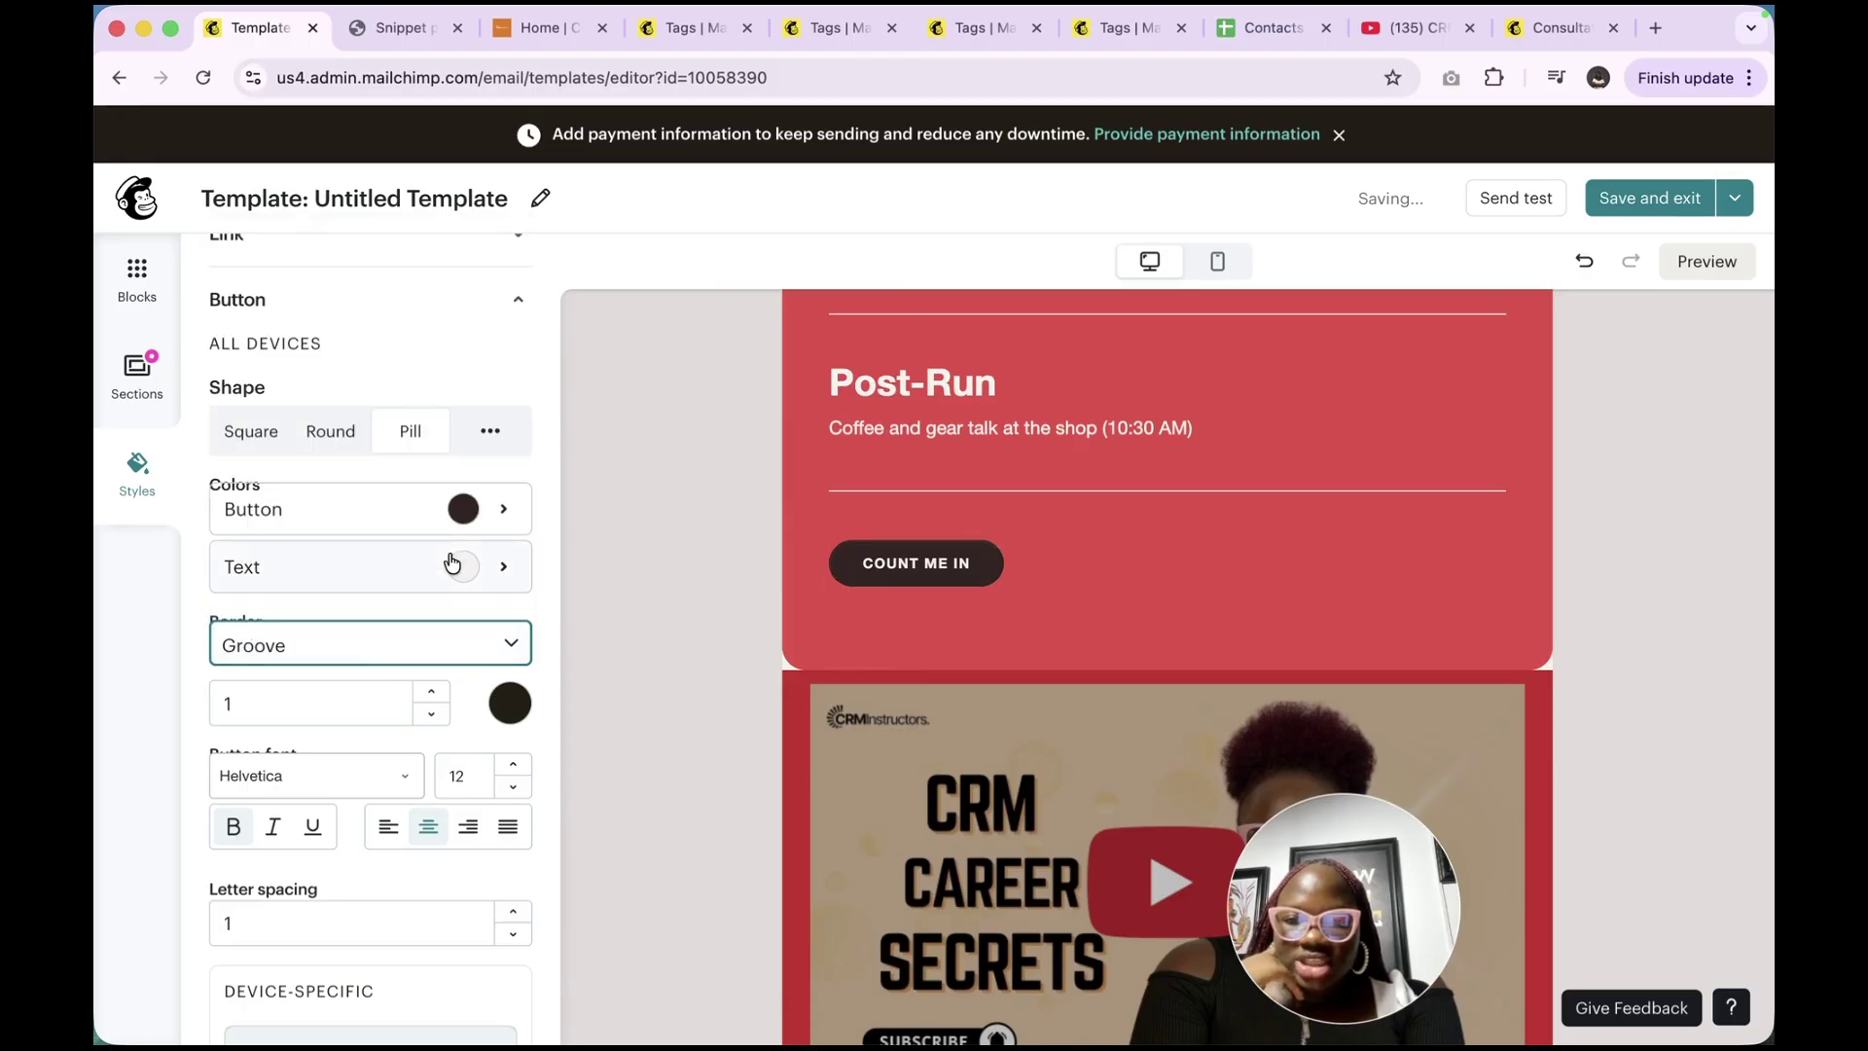
pyautogui.click(509, 703)
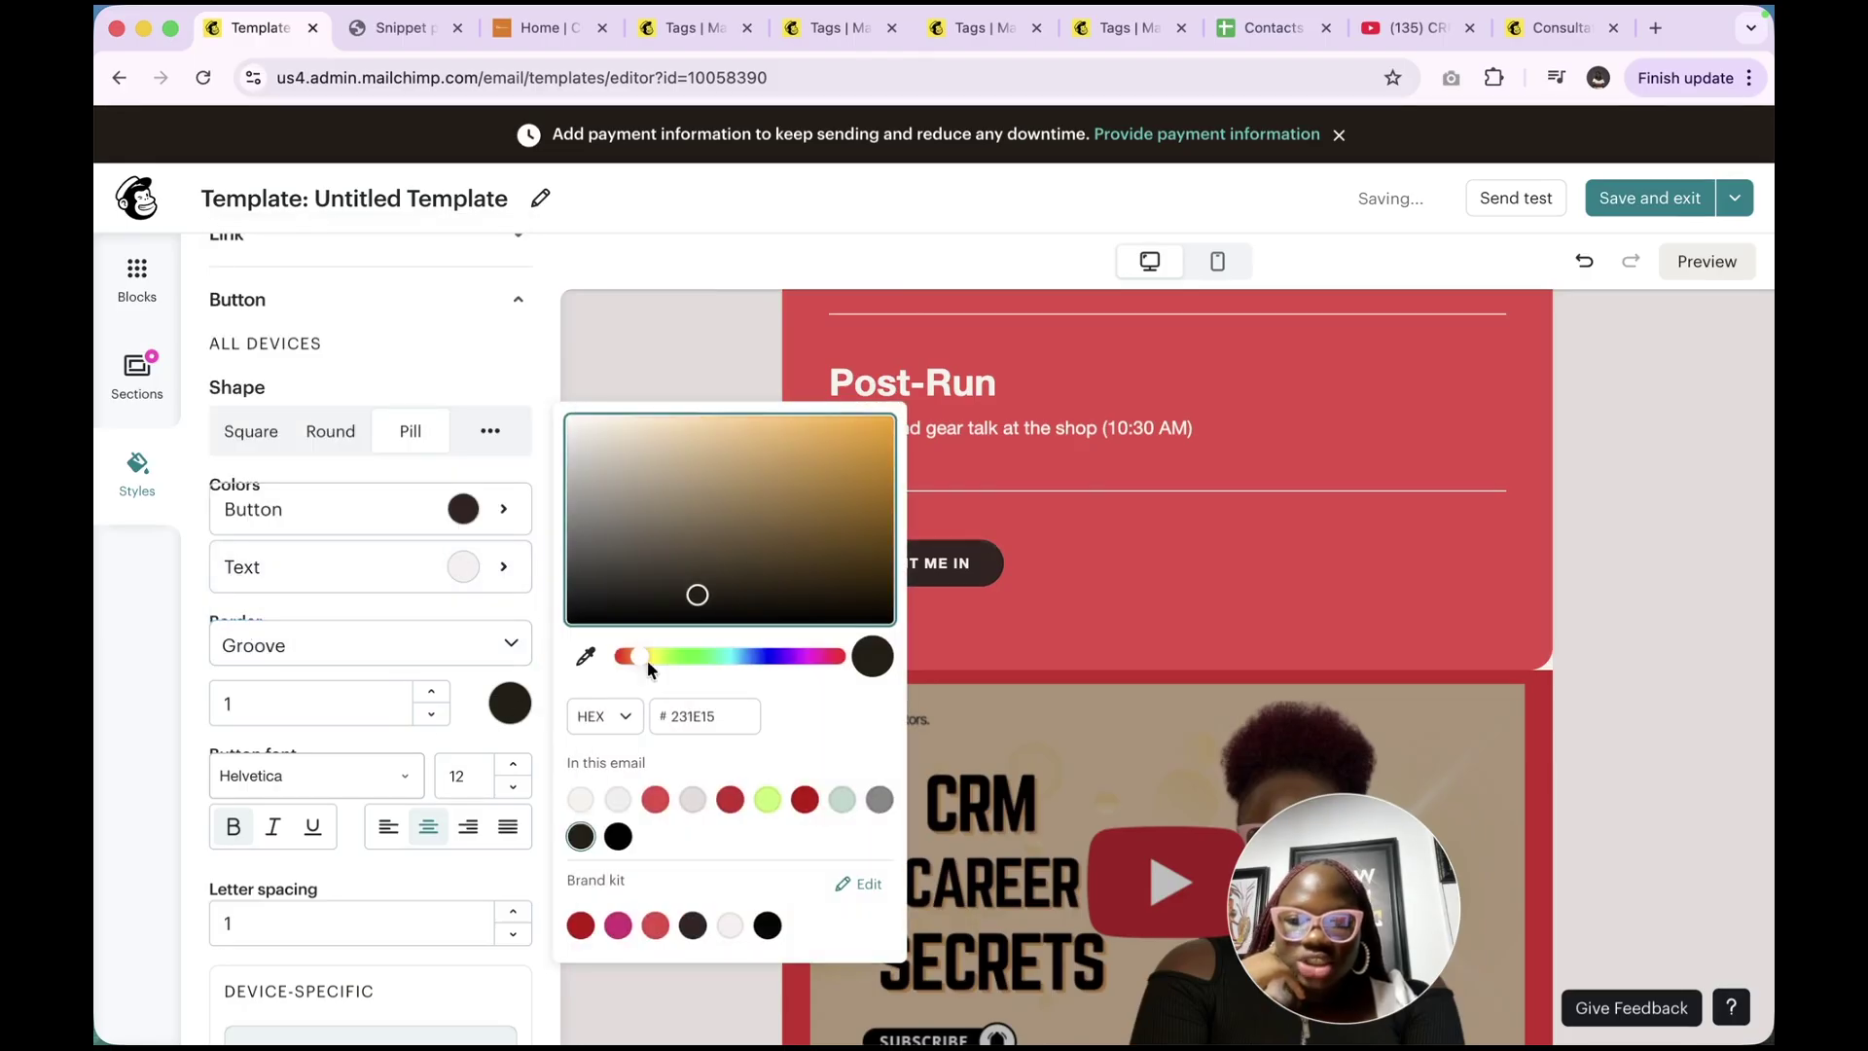
pyautogui.click(655, 925)
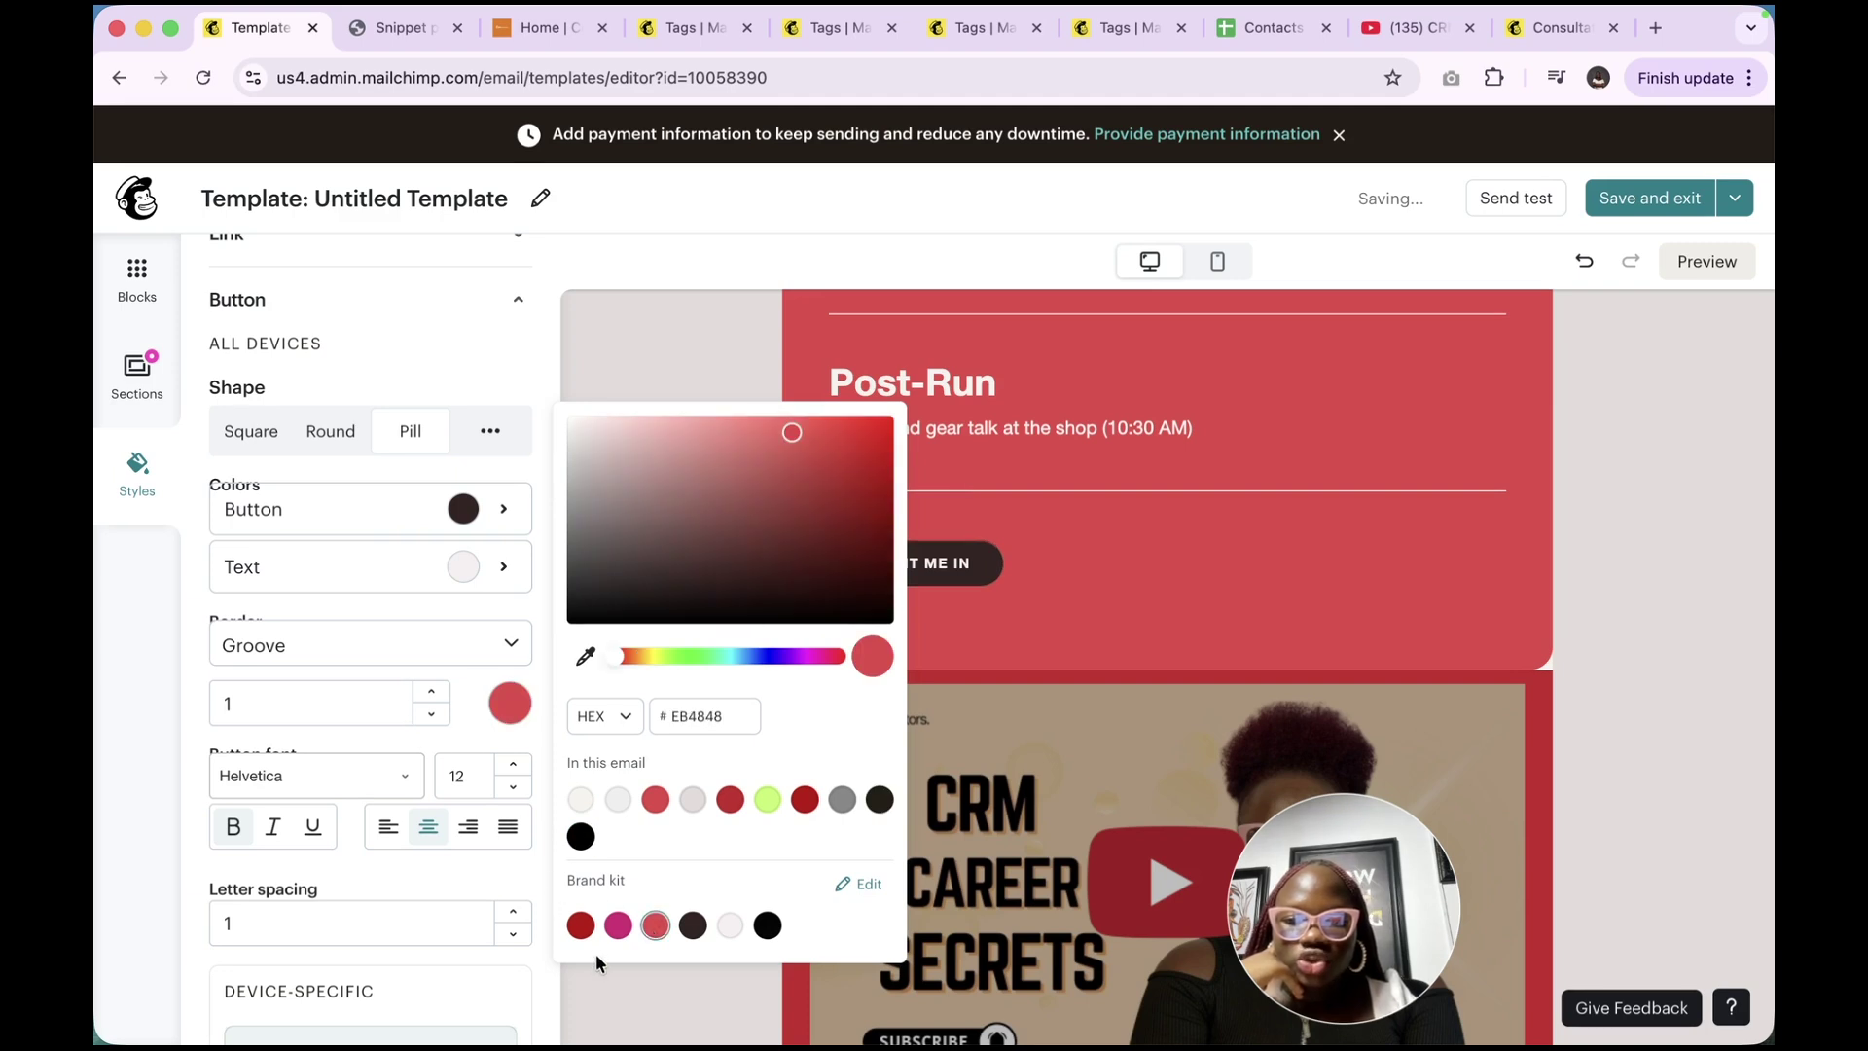
pyautogui.click(581, 925)
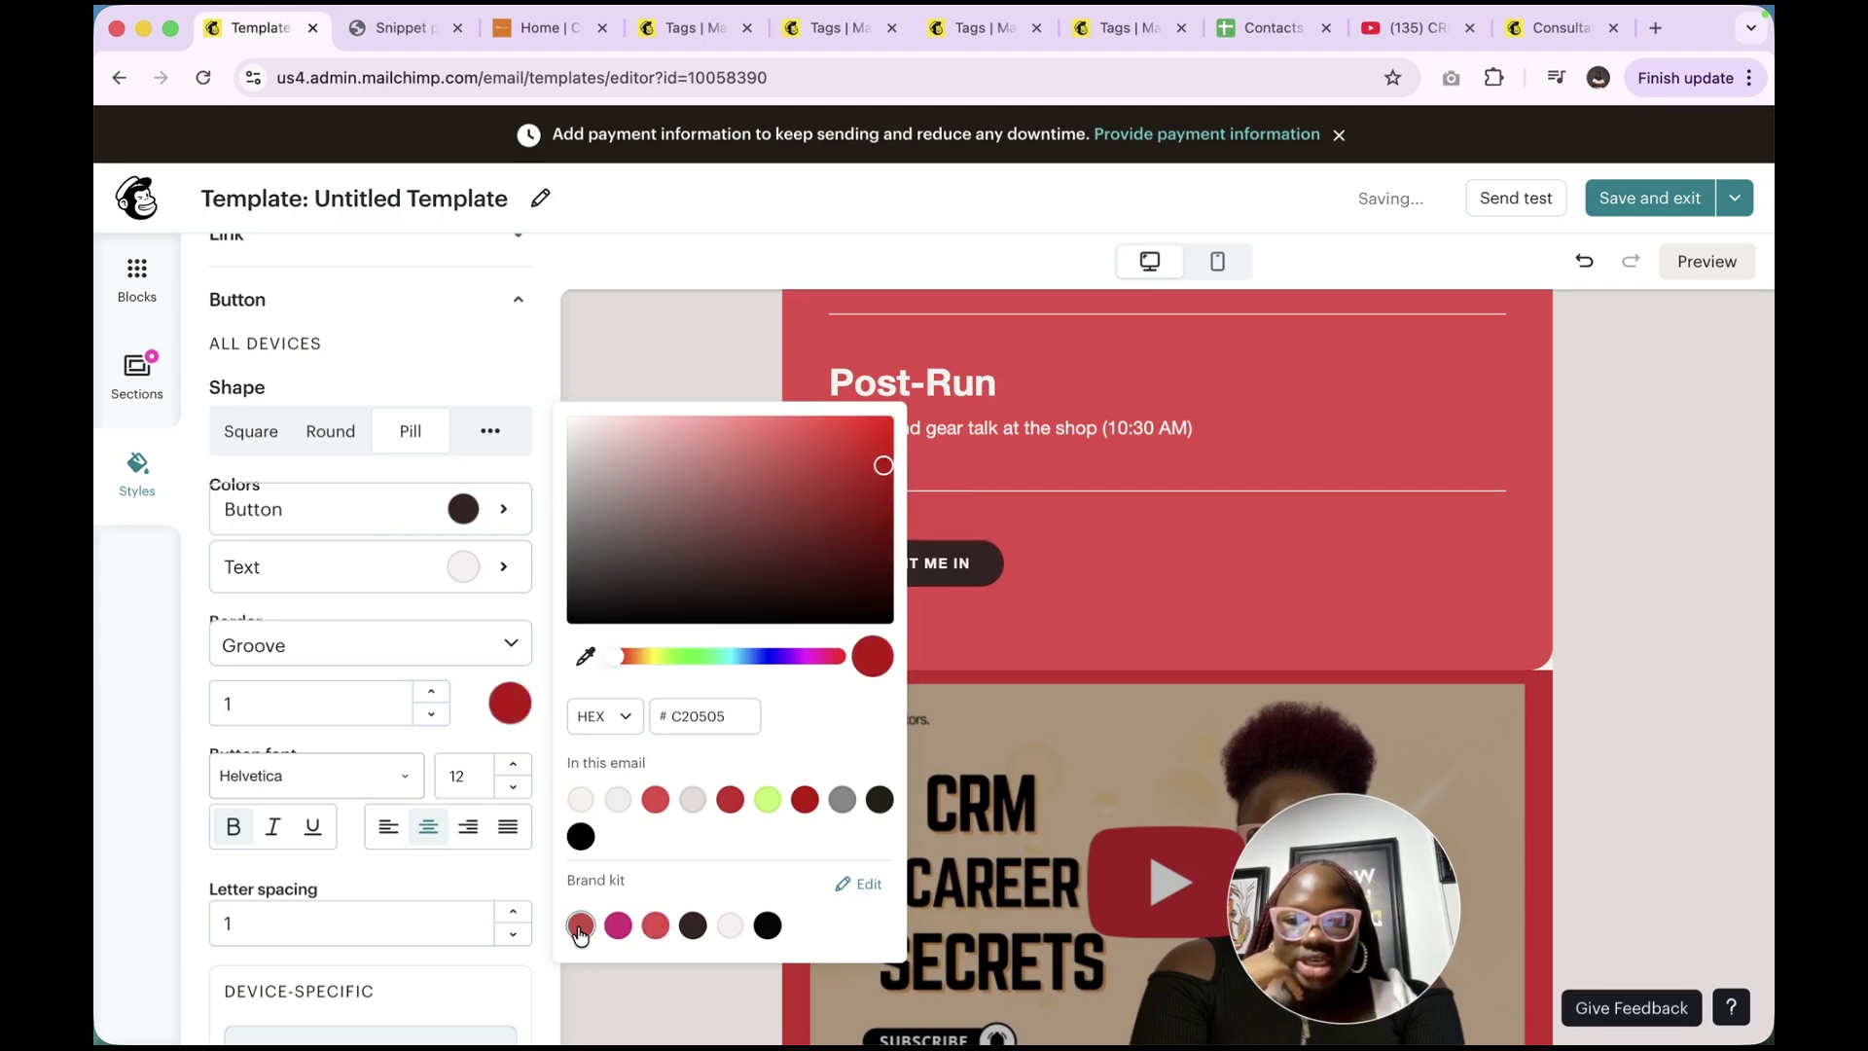
pyautogui.click(431, 691)
pyautogui.click(431, 692)
pyautogui.click(431, 692)
pyautogui.click(431, 692)
pyautogui.click(431, 692)
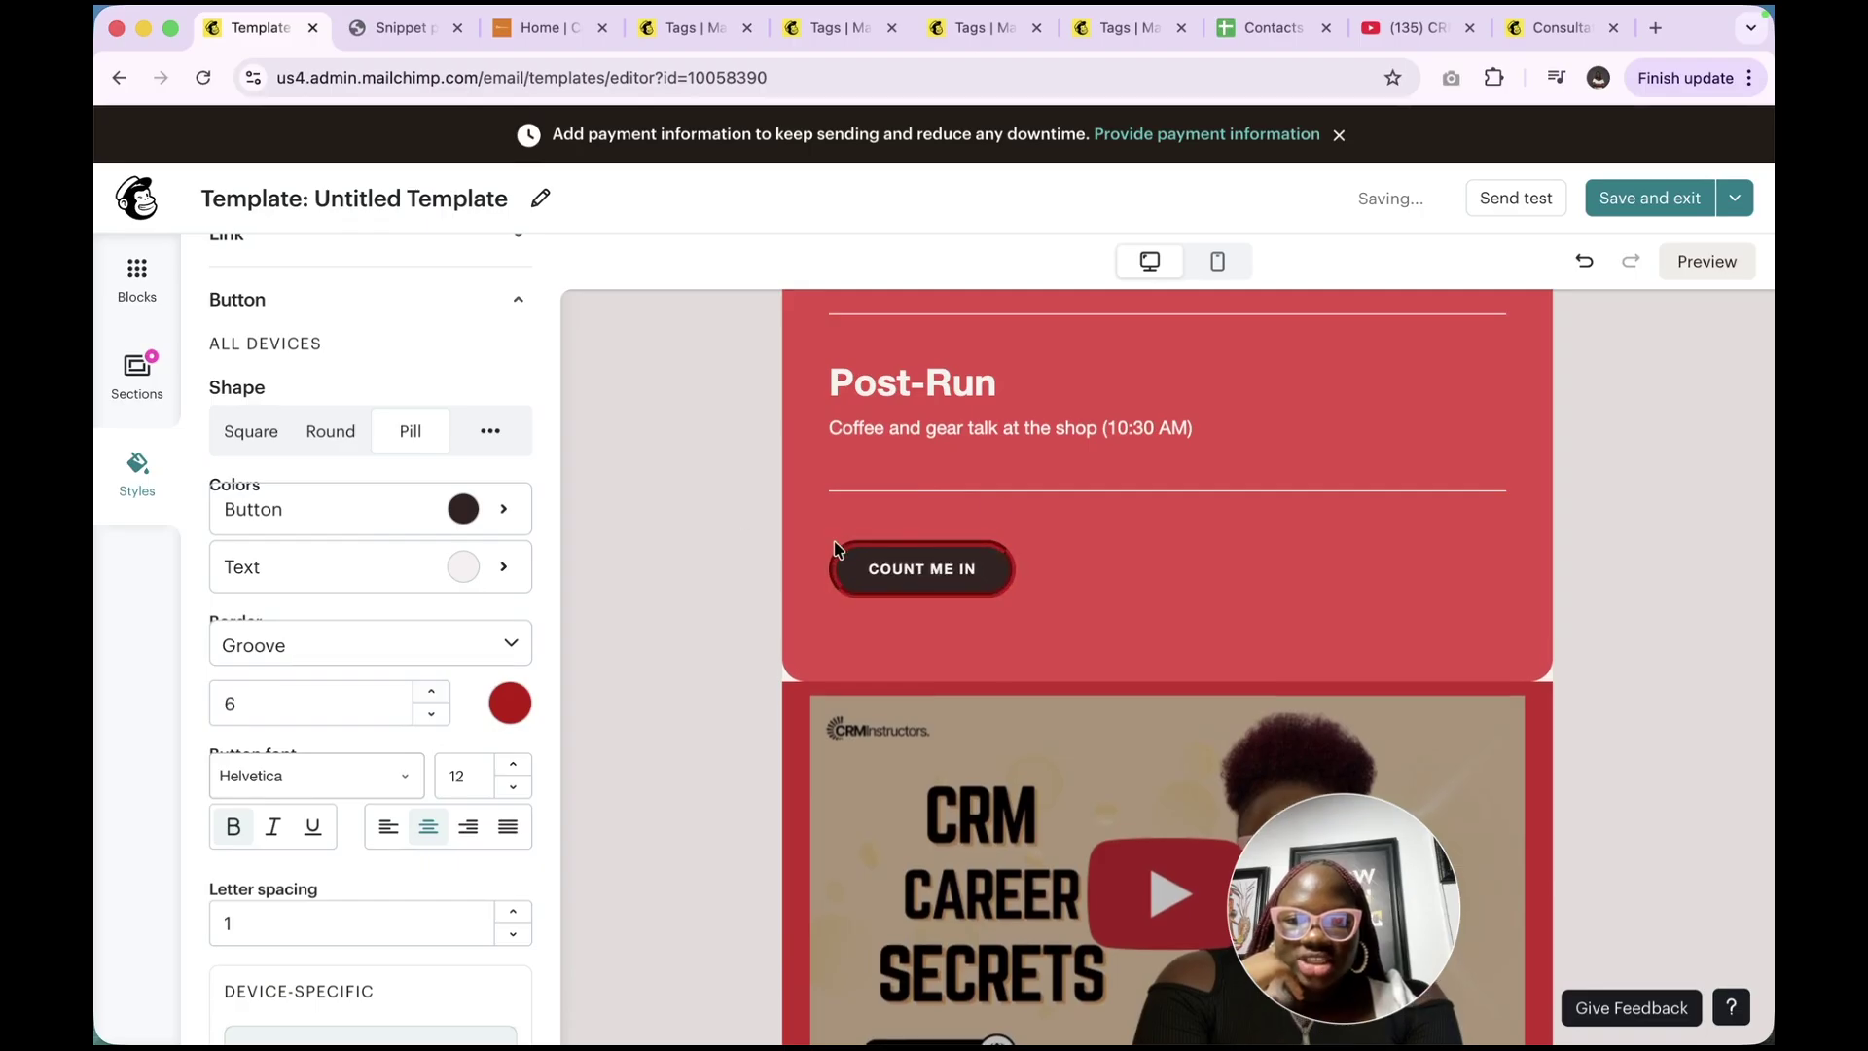
# Examine the device-specific button settings and the email-wide Divider, Image and Logo styles, including alignment and padding
pyautogui.scroll(-4, 406, 856)
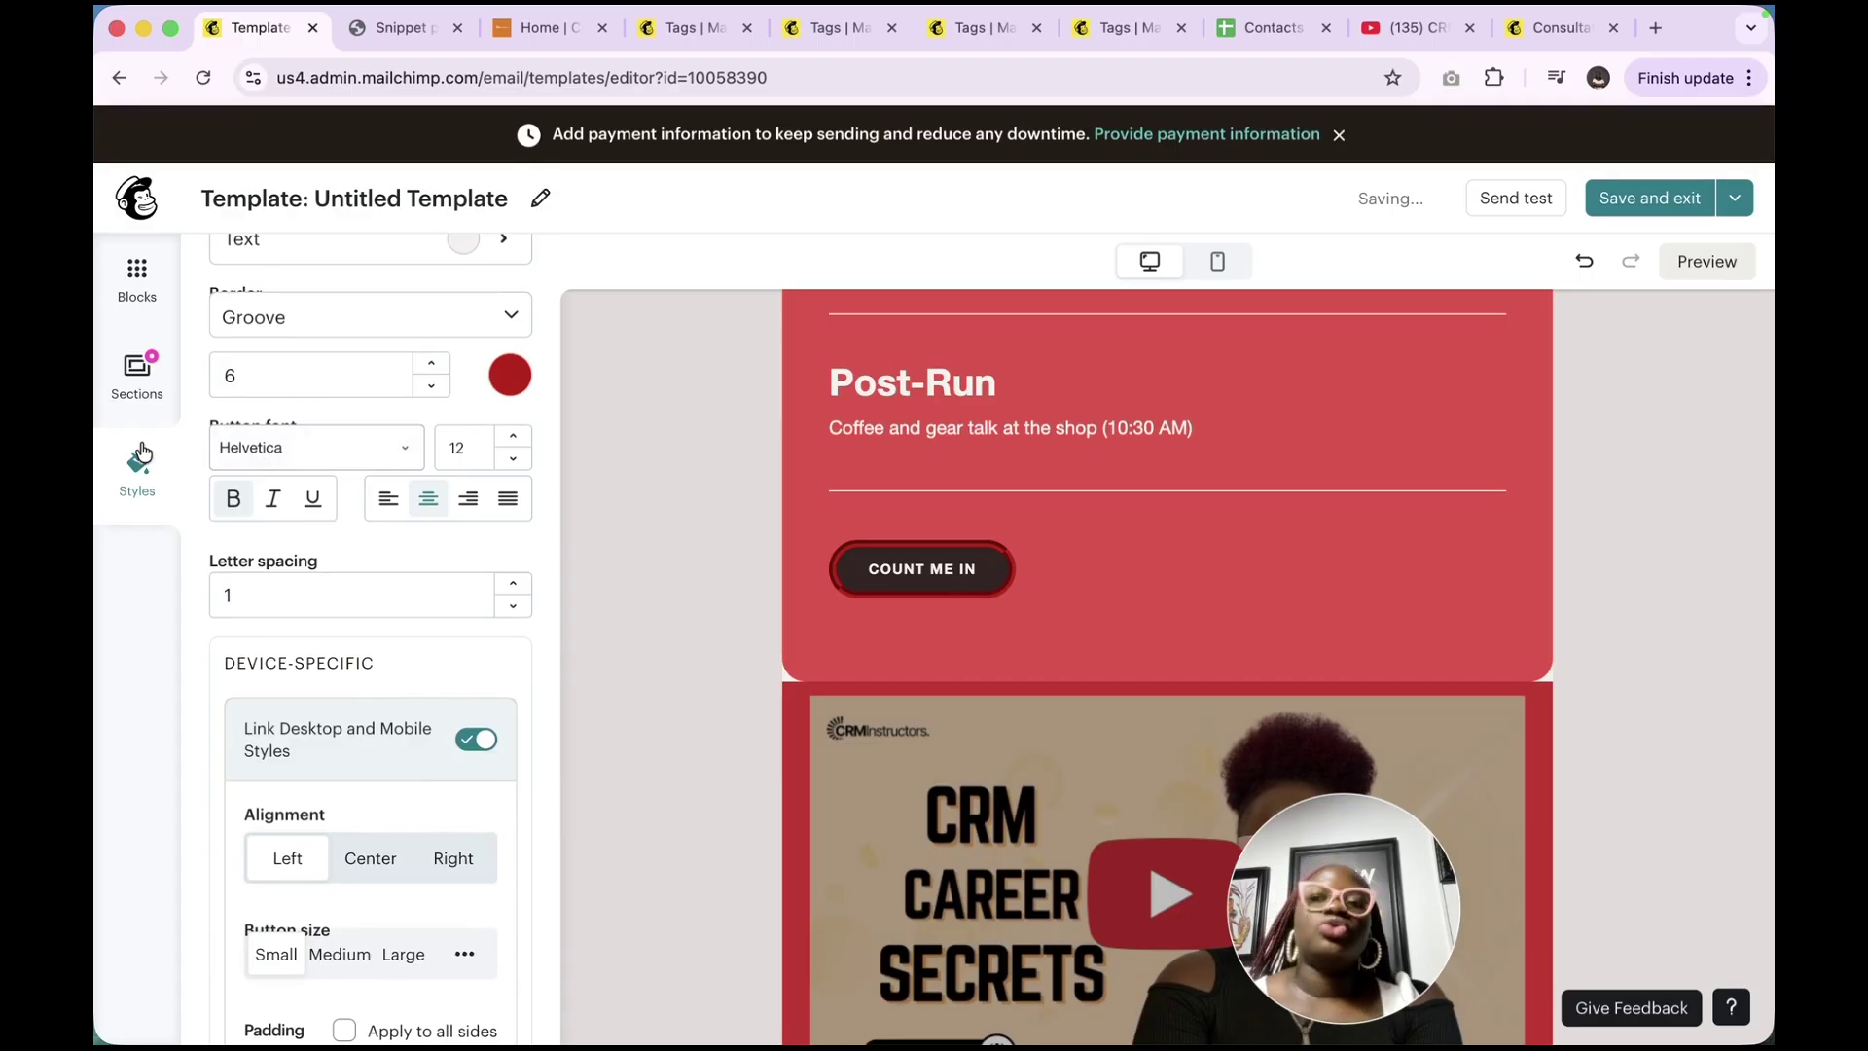
pyautogui.scroll(5, 294, 390)
pyautogui.scroll(-9, 299, 431)
pyautogui.scroll(-2, 299, 433)
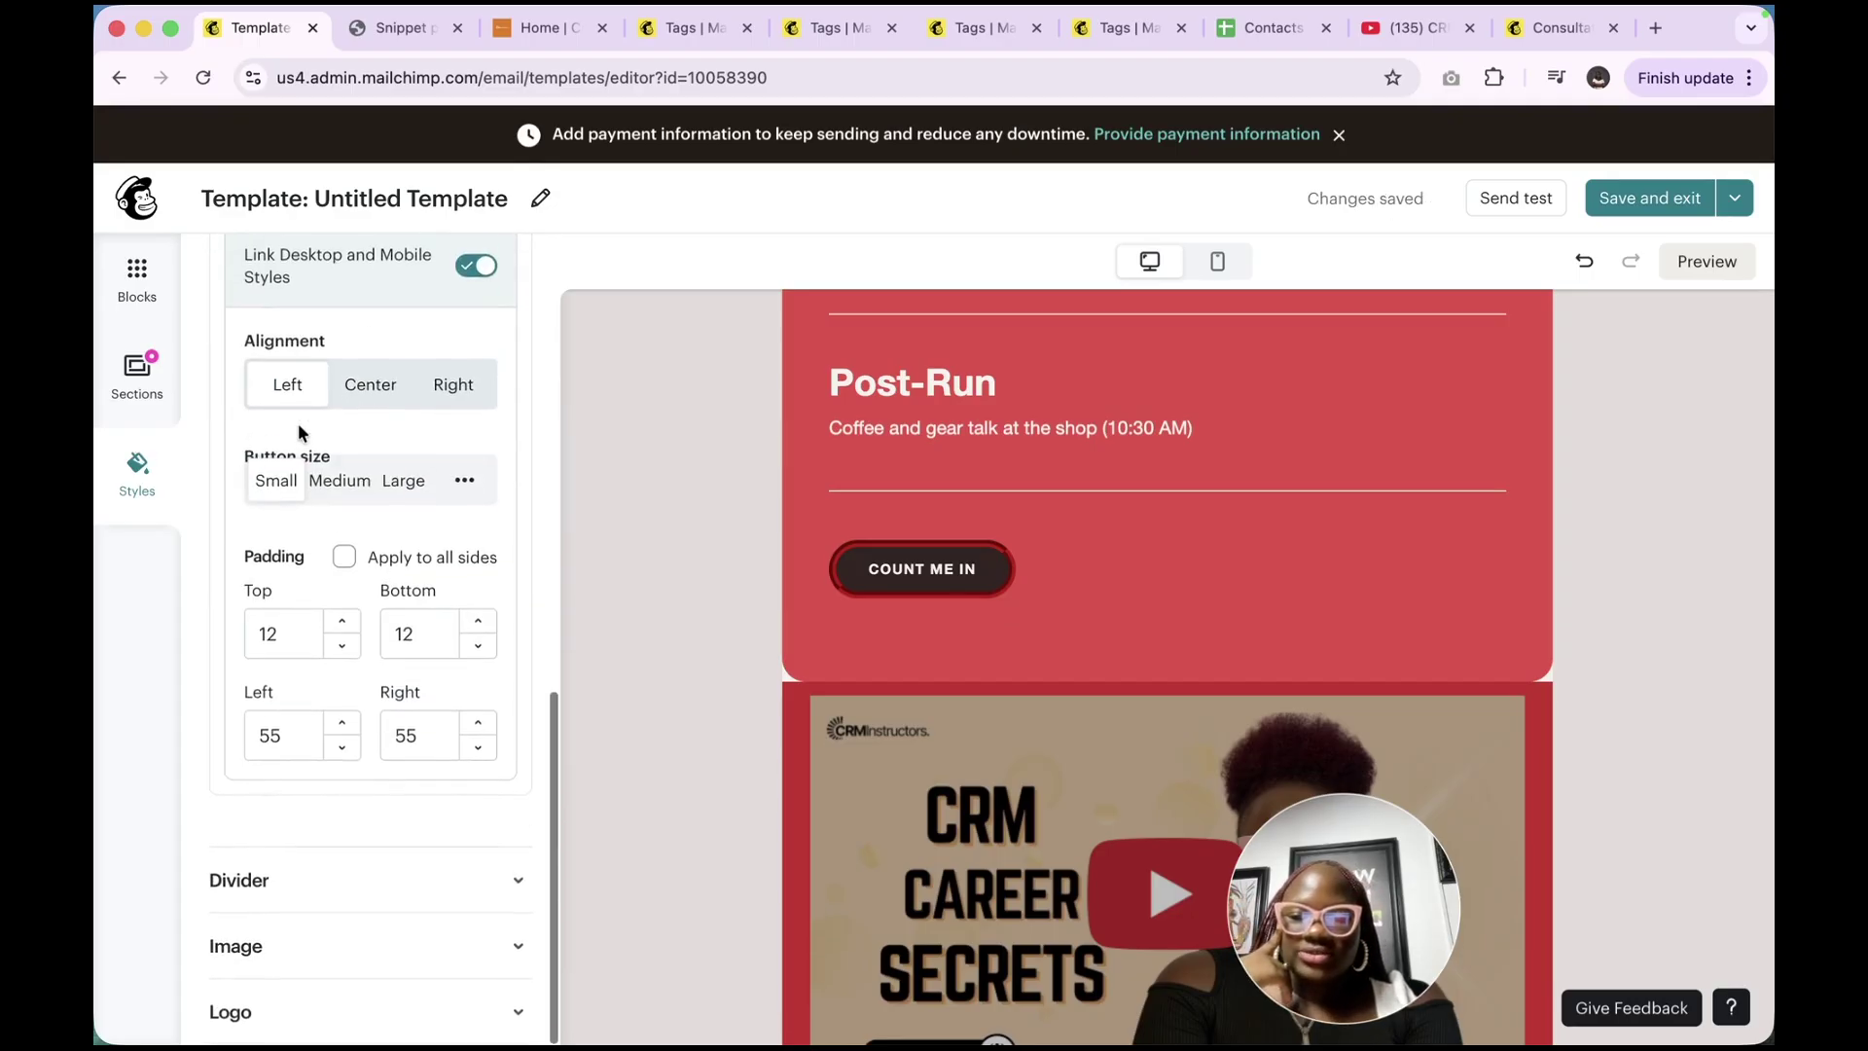
pyautogui.click(331, 907)
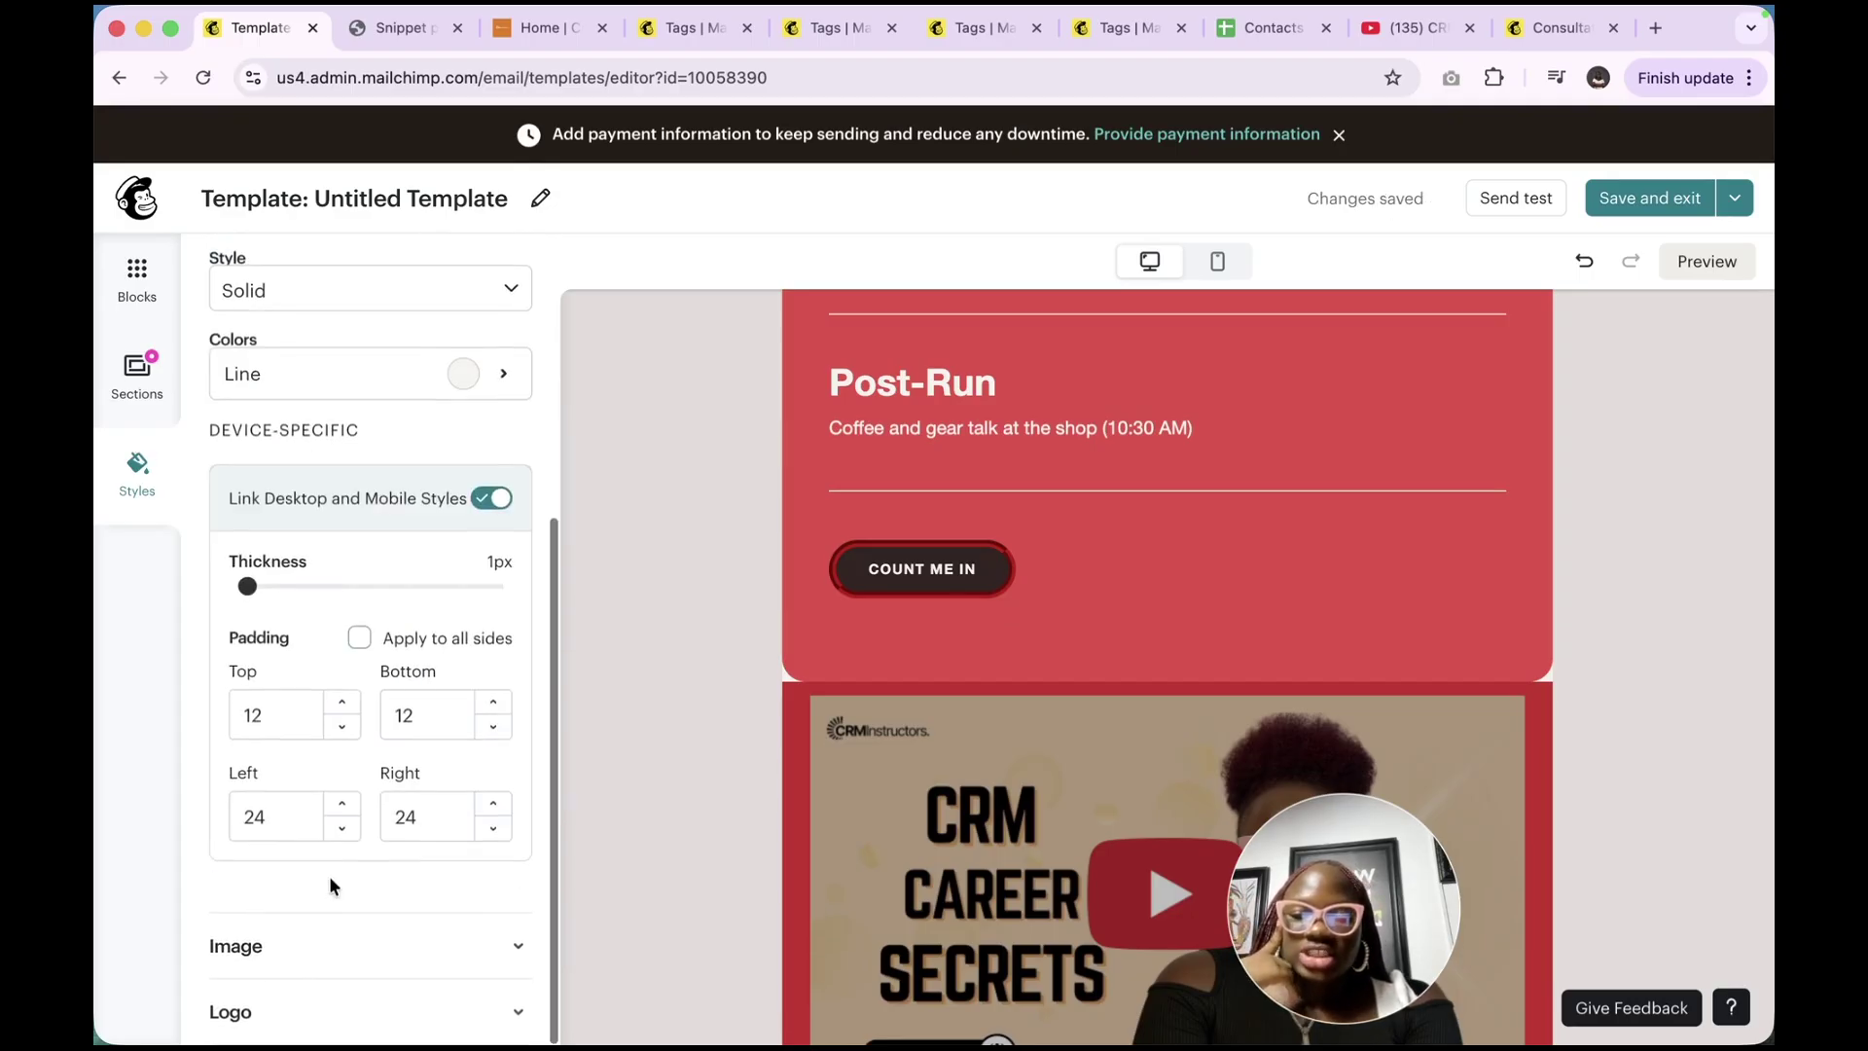
pyautogui.click(325, 969)
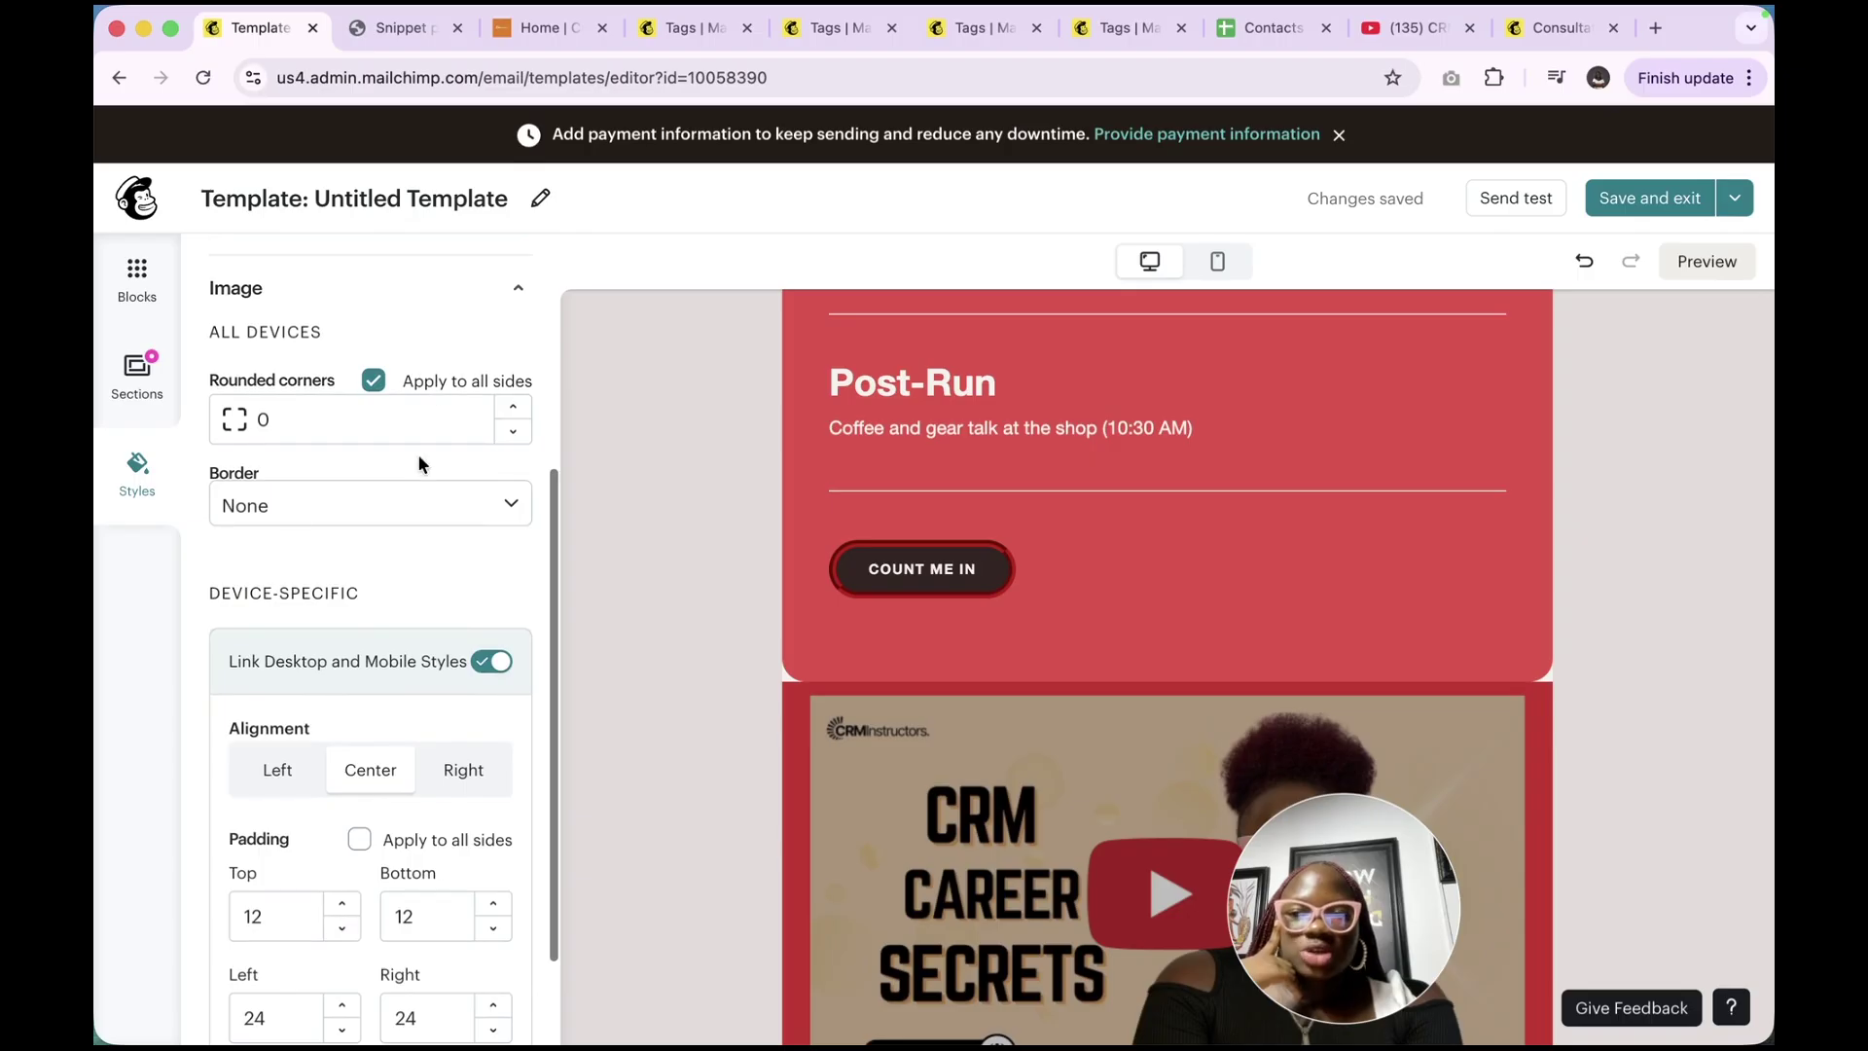
pyautogui.scroll(-3, 418, 467)
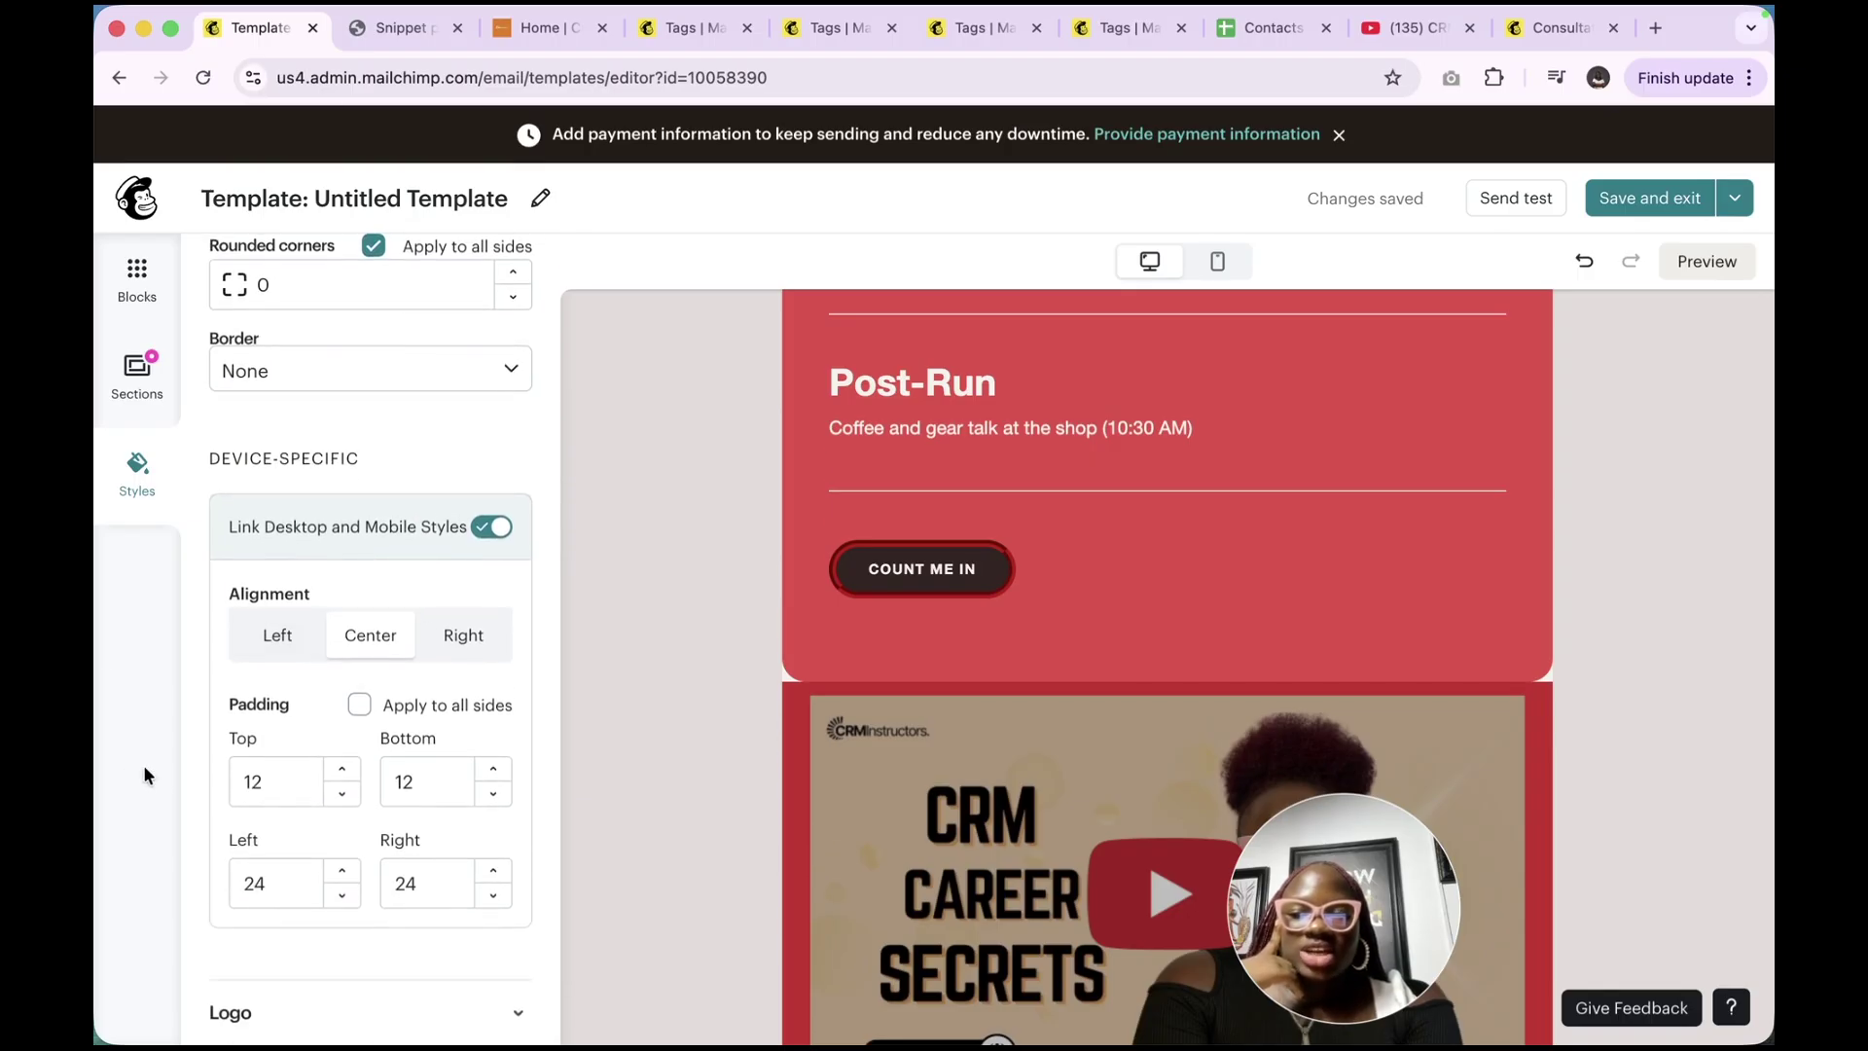
pyautogui.click(315, 1017)
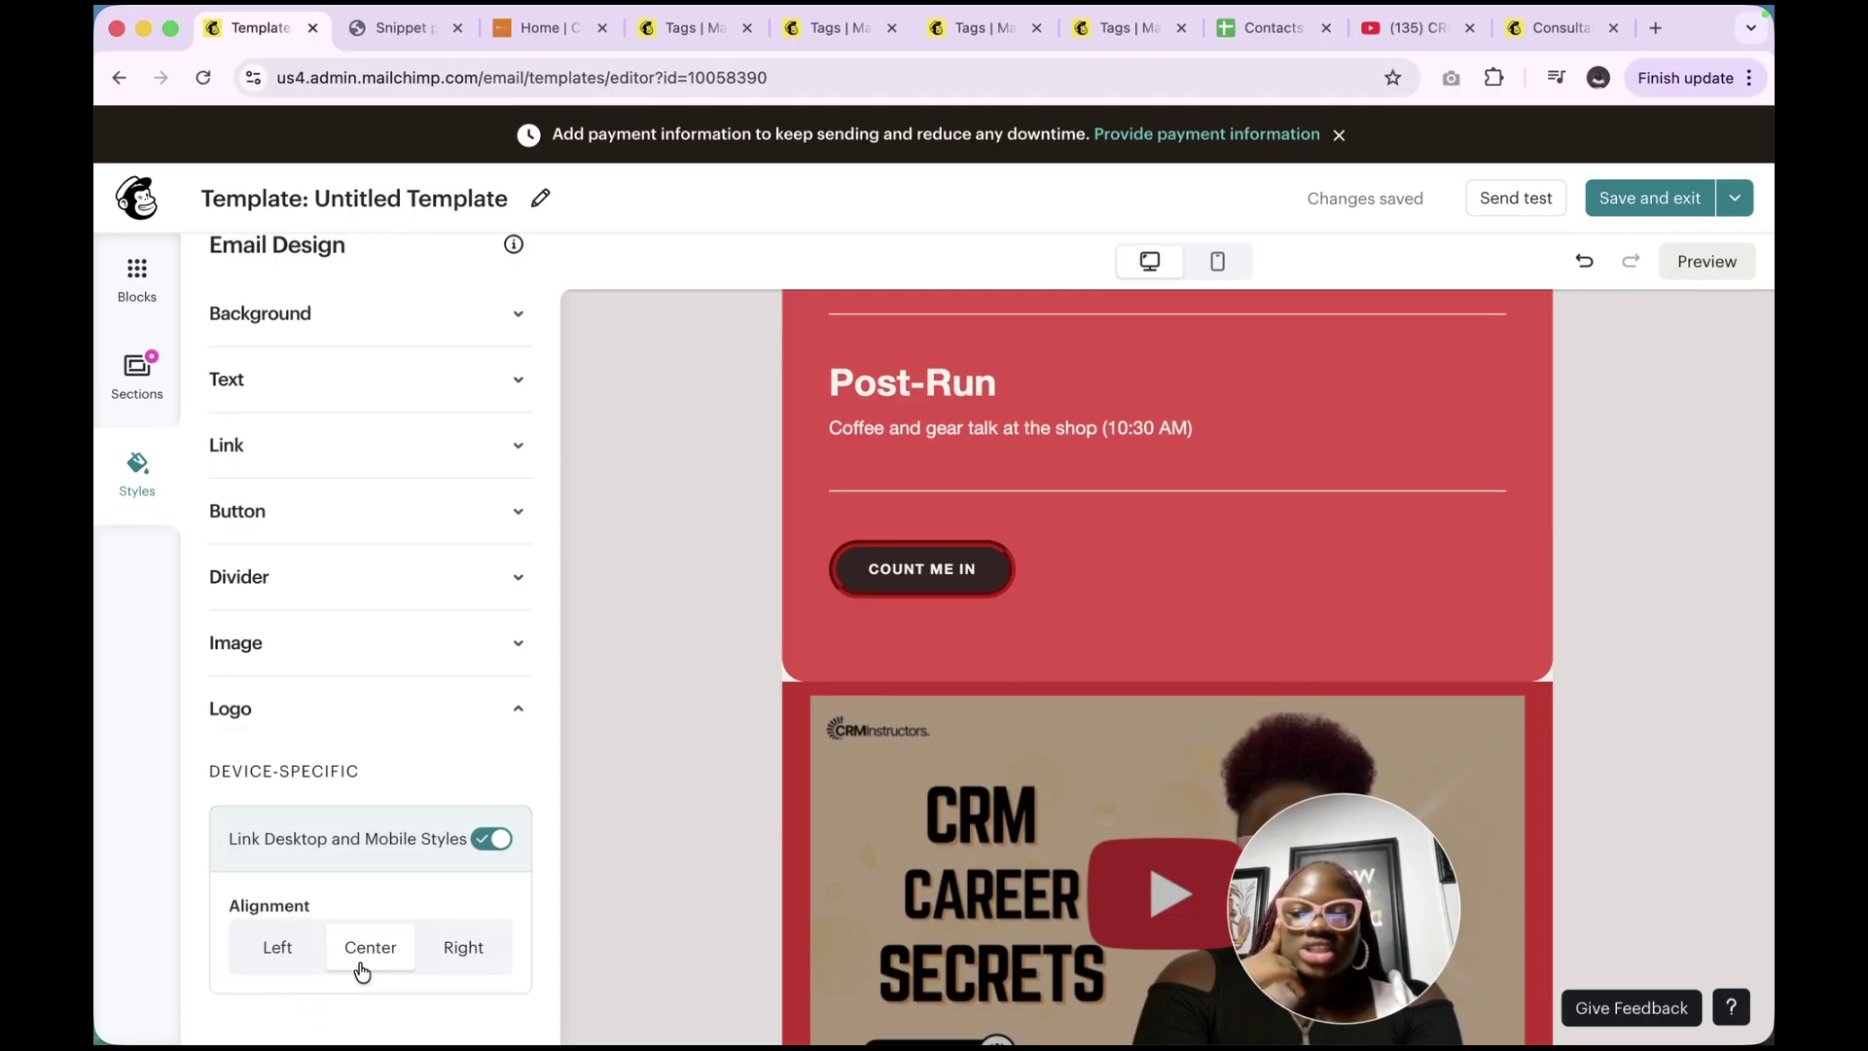
# Delete the empty columns block with the placeholder text above the red Upcoming Run section
pyautogui.scroll(15, 668, 833)
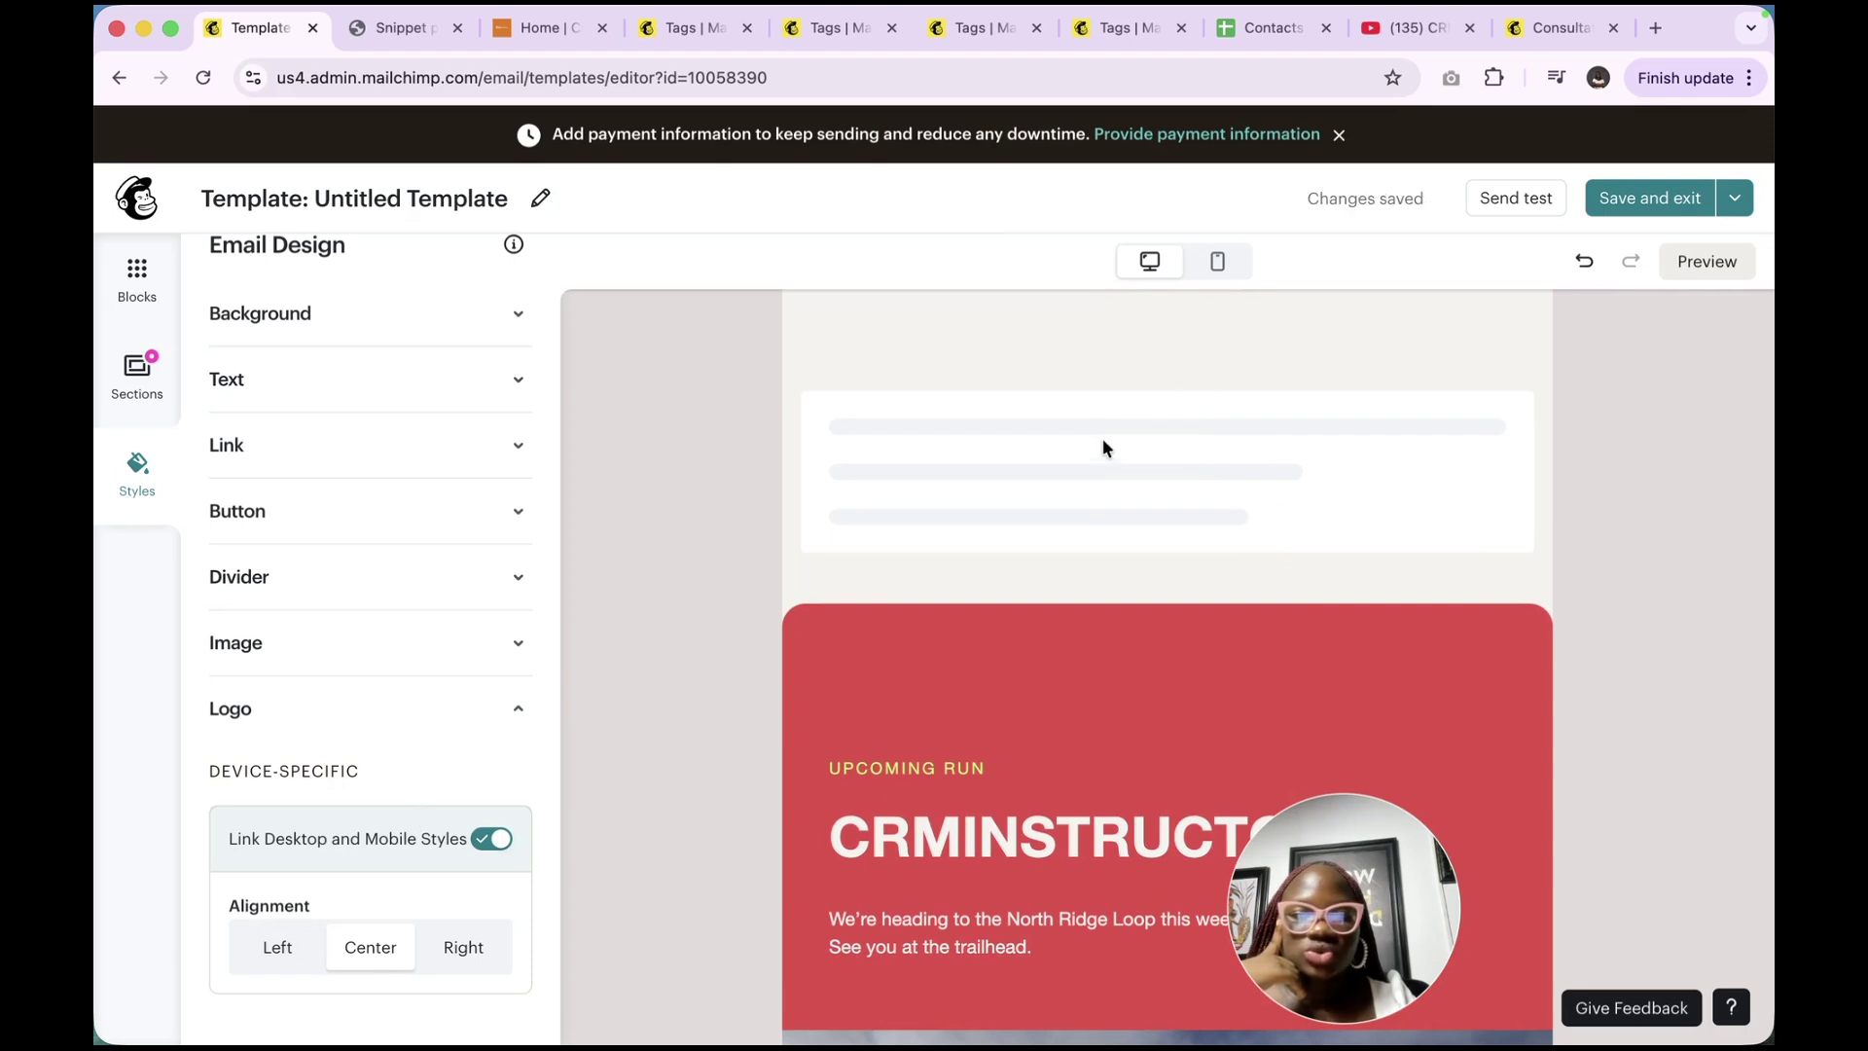
pyautogui.click(1095, 455)
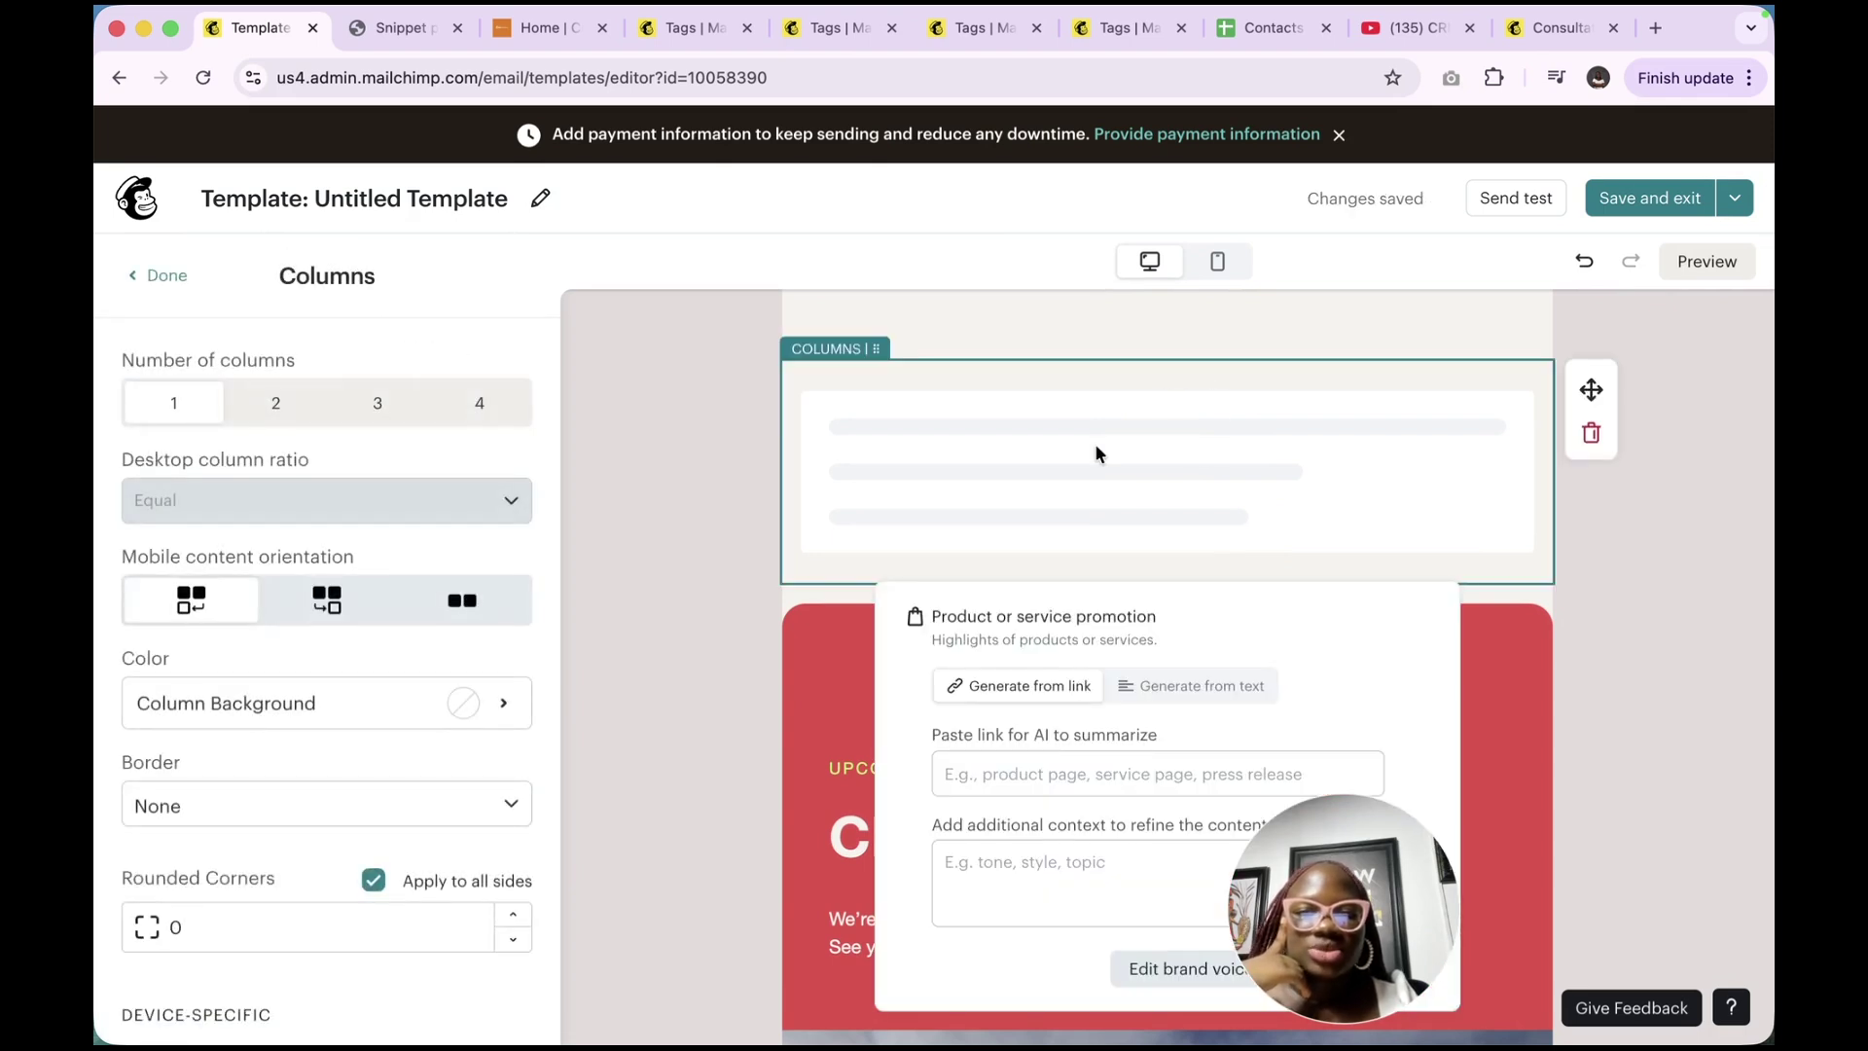
pyautogui.click(1587, 435)
pyautogui.click(1058, 716)
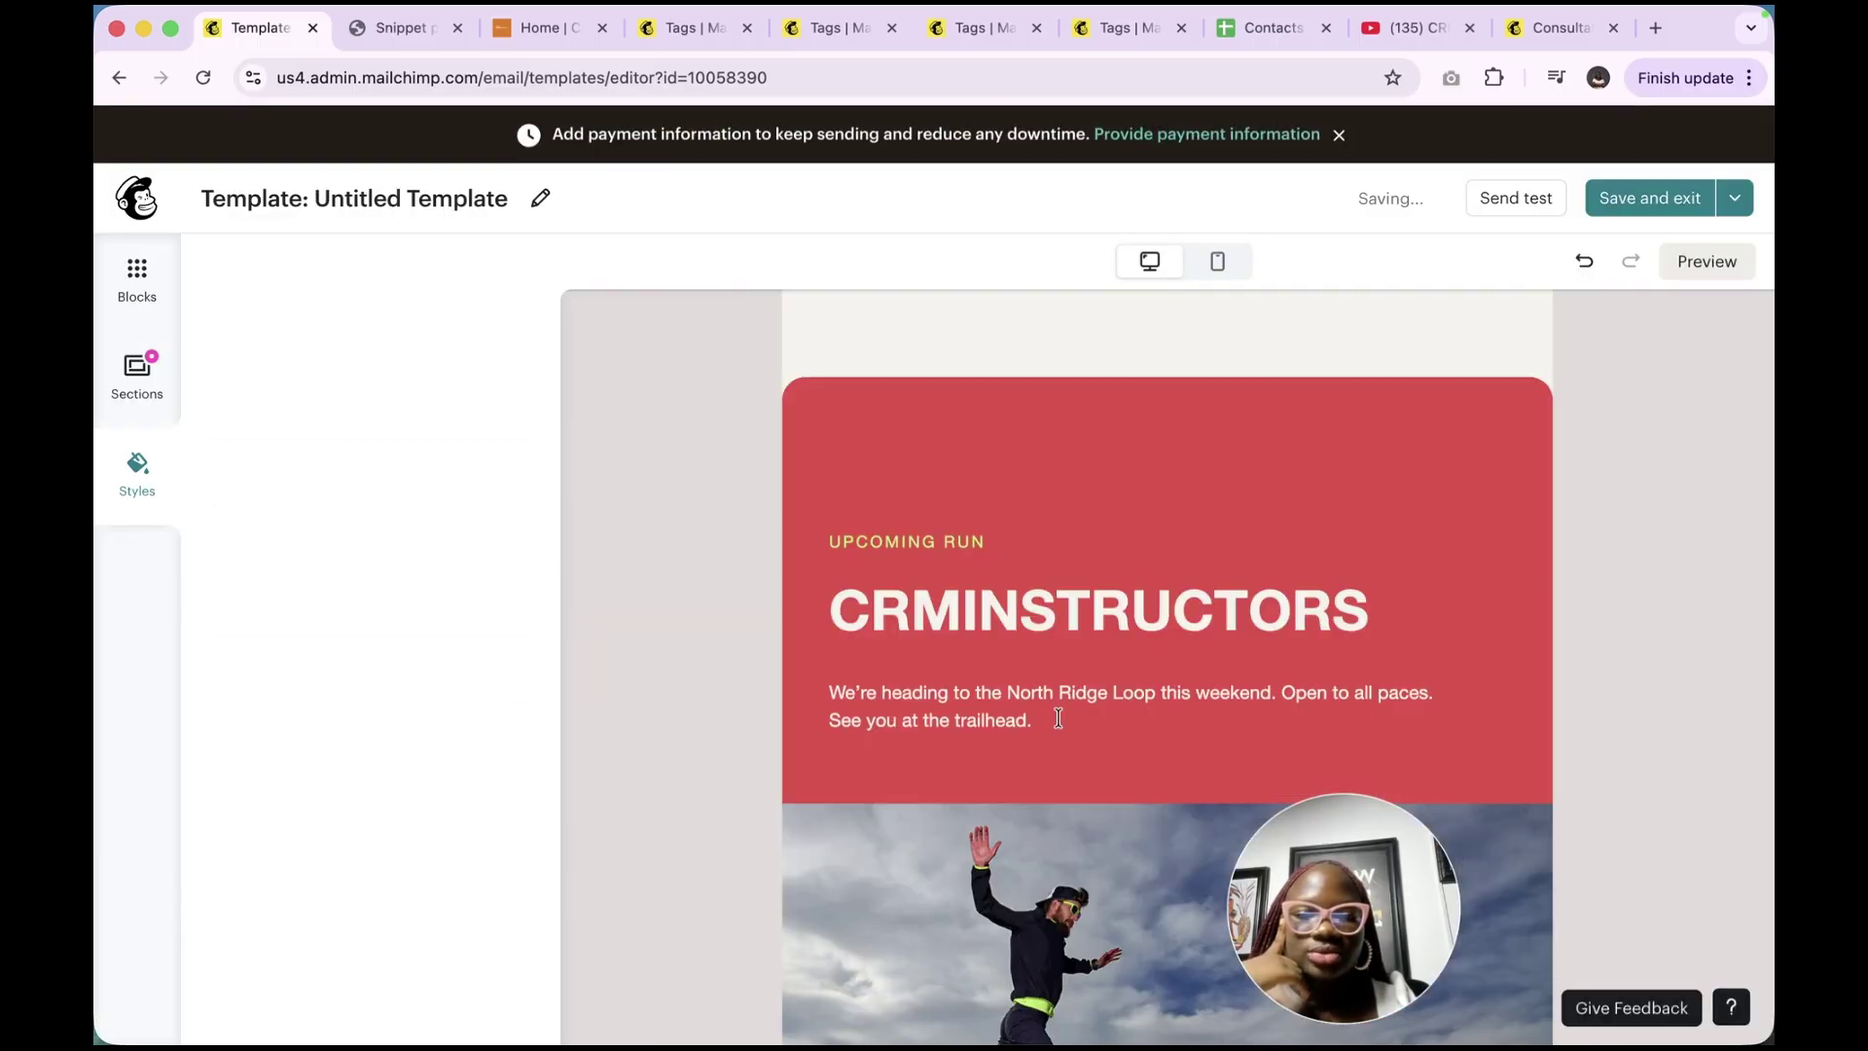
# Inspect the content settings of the logo block above the red section and review the email down to its footer
pyautogui.click(1039, 333)
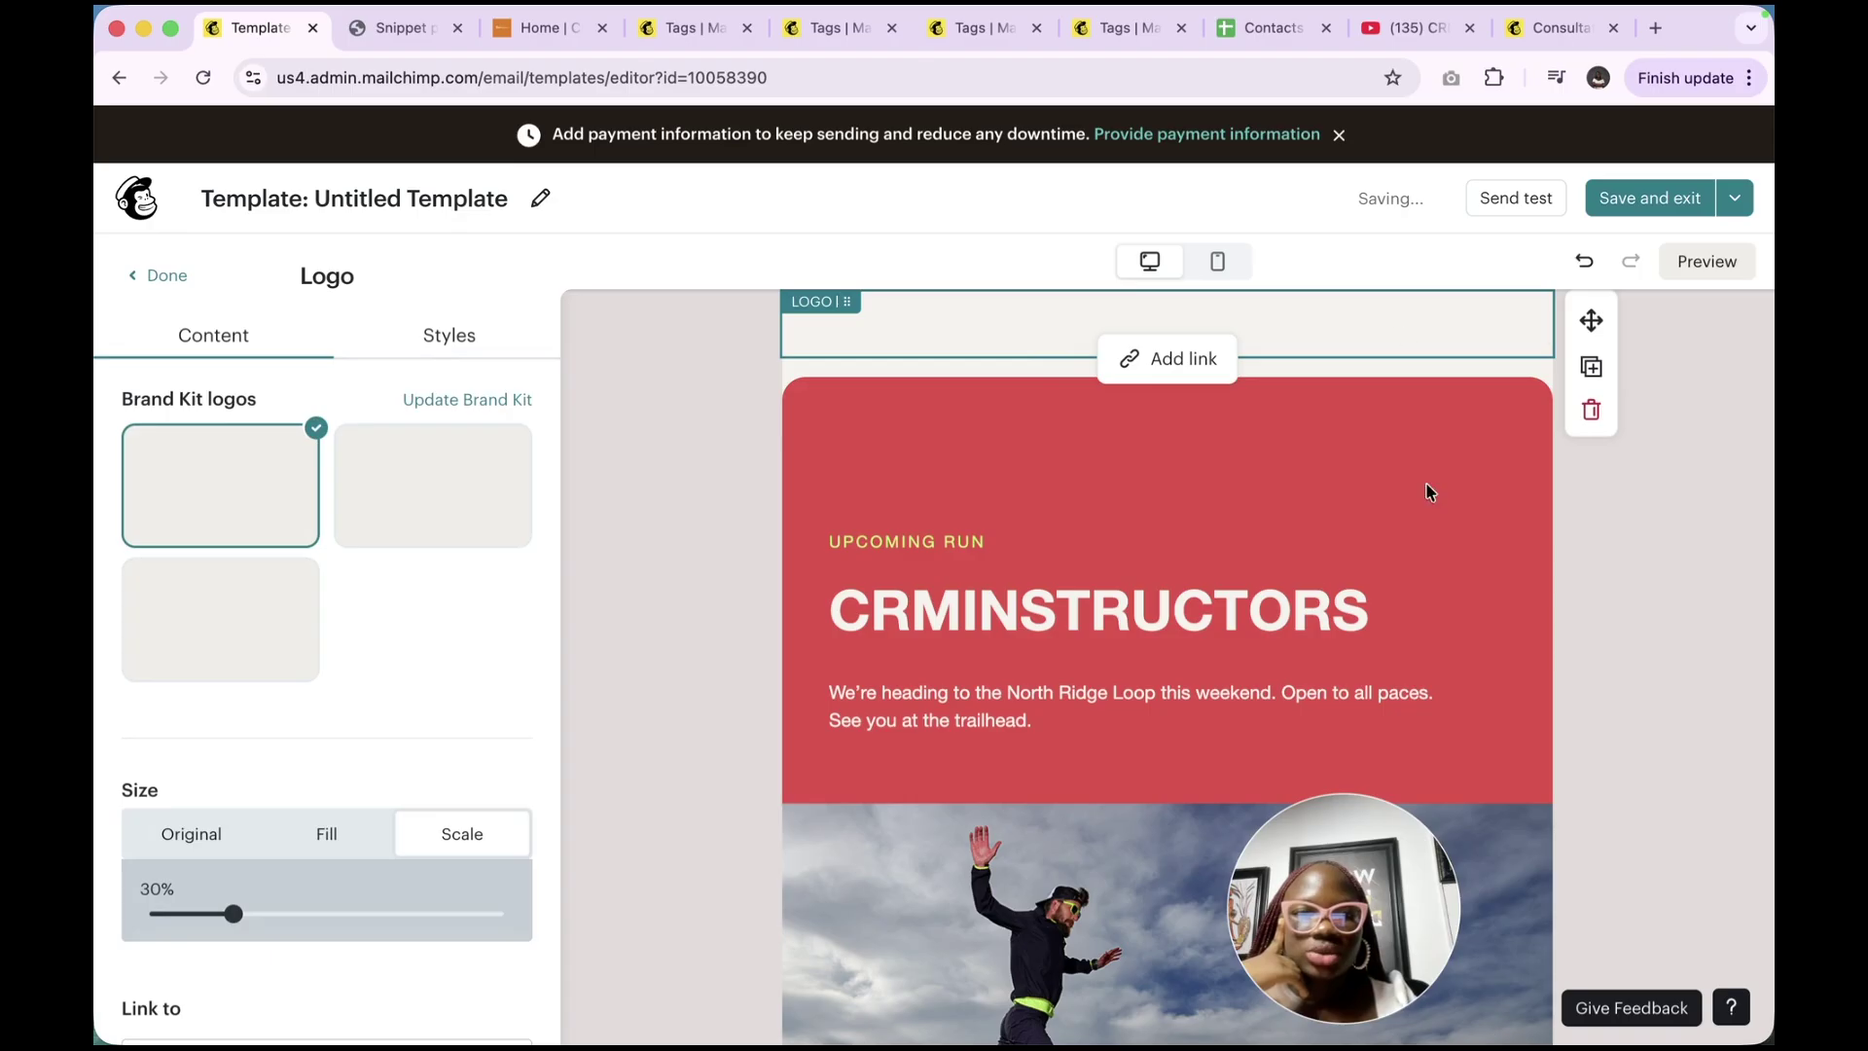
pyautogui.click(1673, 618)
pyautogui.scroll(-20, 1671, 613)
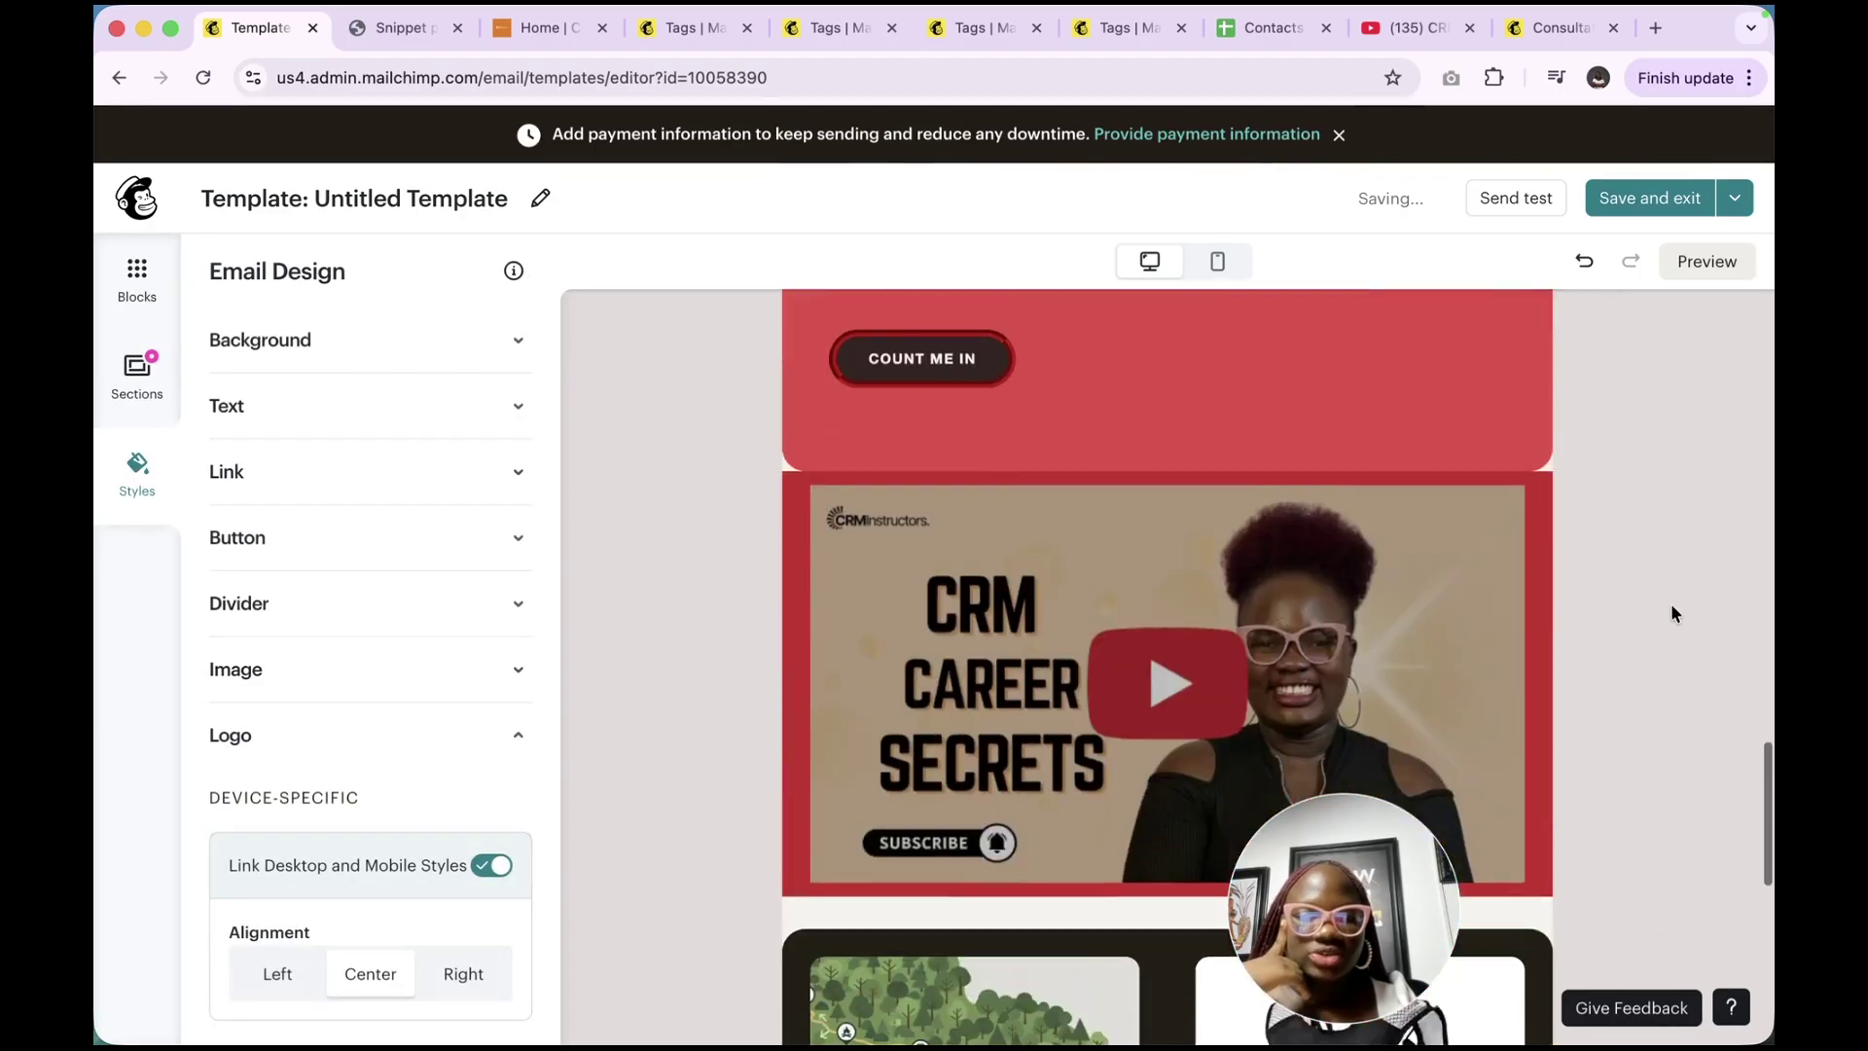
pyautogui.scroll(6, 1671, 614)
pyautogui.scroll(-6, 1671, 614)
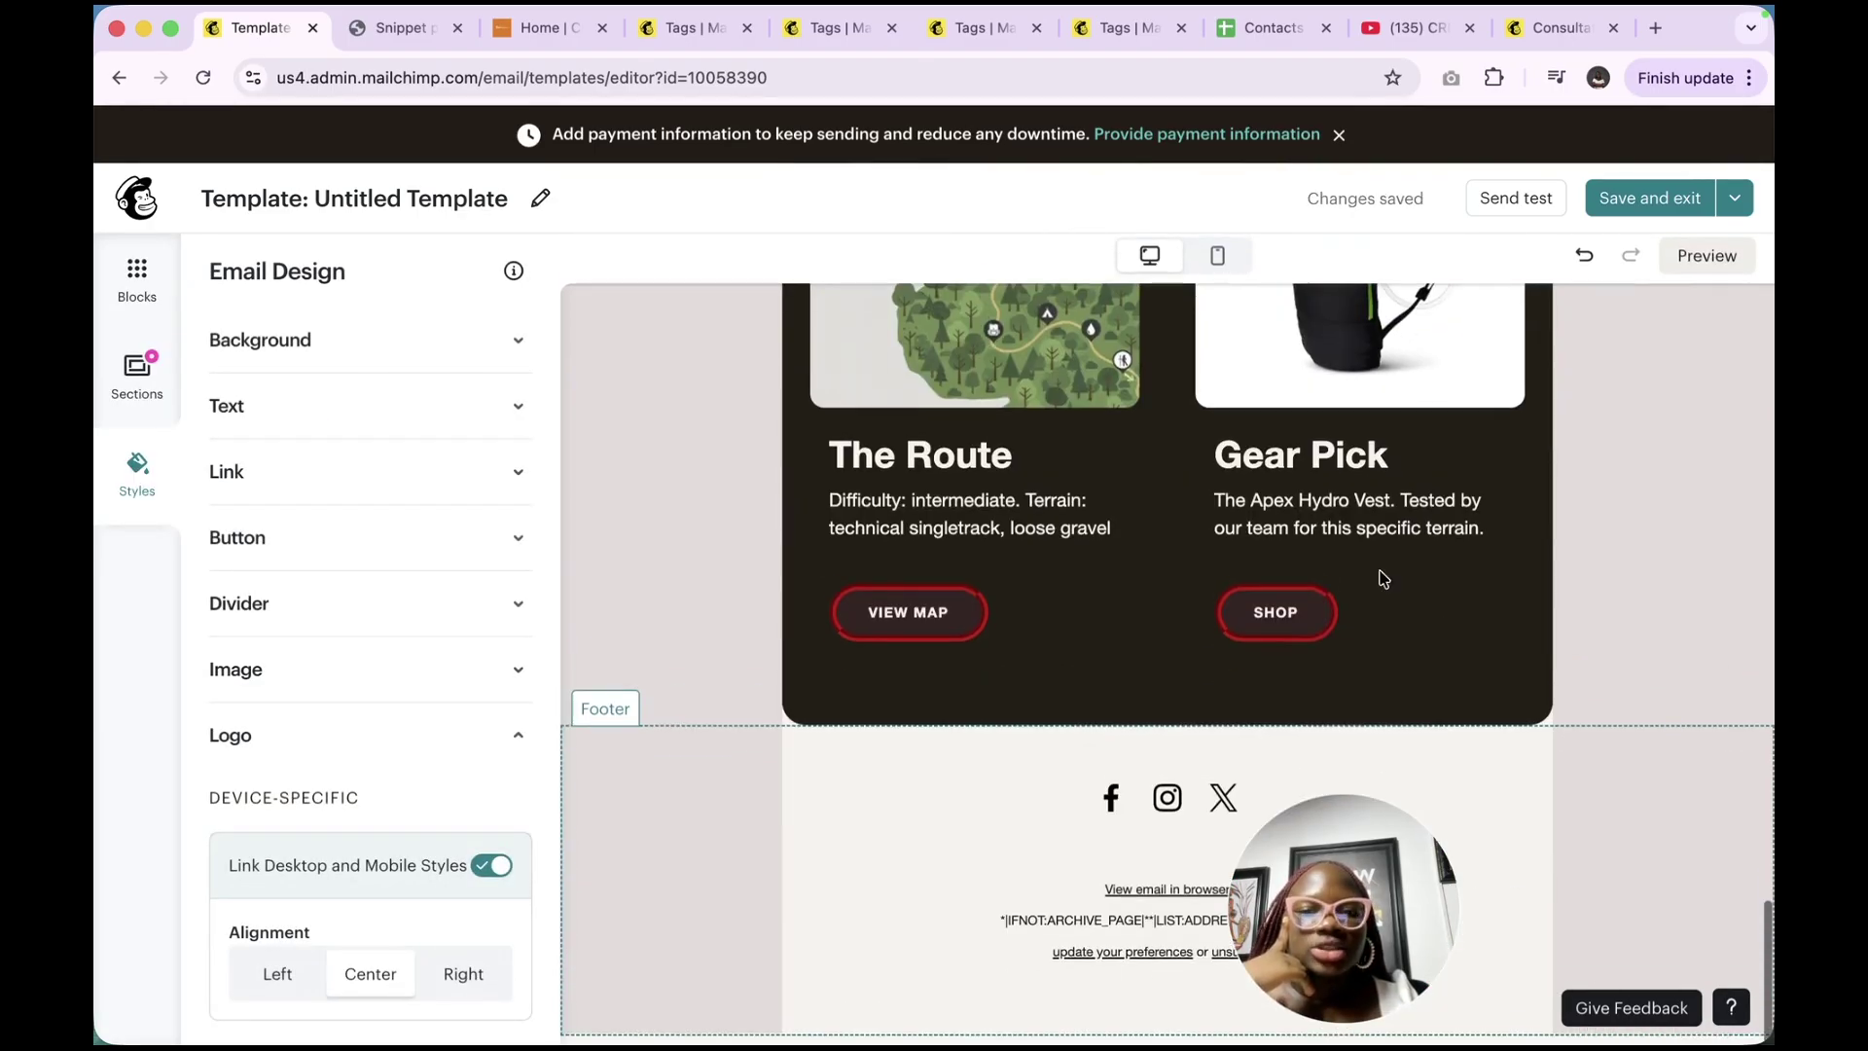
# Examine the footer social block's settings and the social channels available to replace its Facebook link
pyautogui.click(1034, 818)
pyautogui.click(1037, 813)
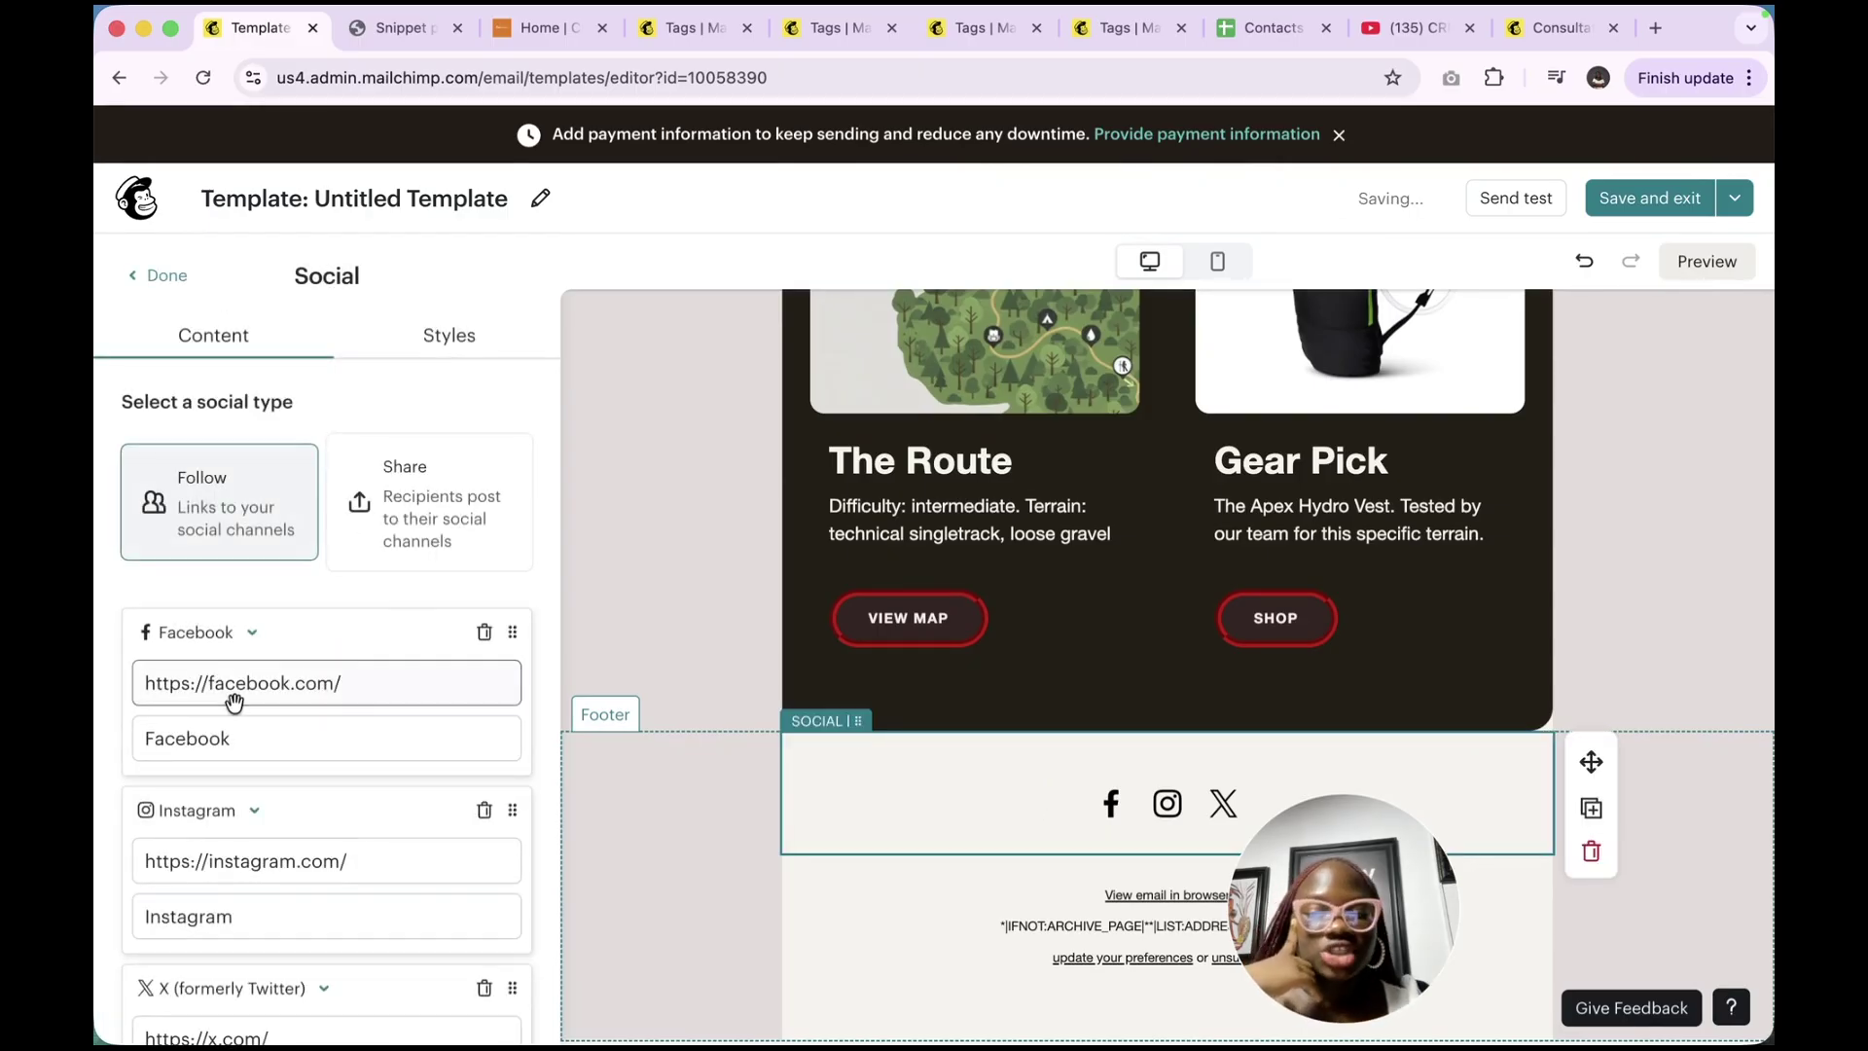
pyautogui.click(224, 634)
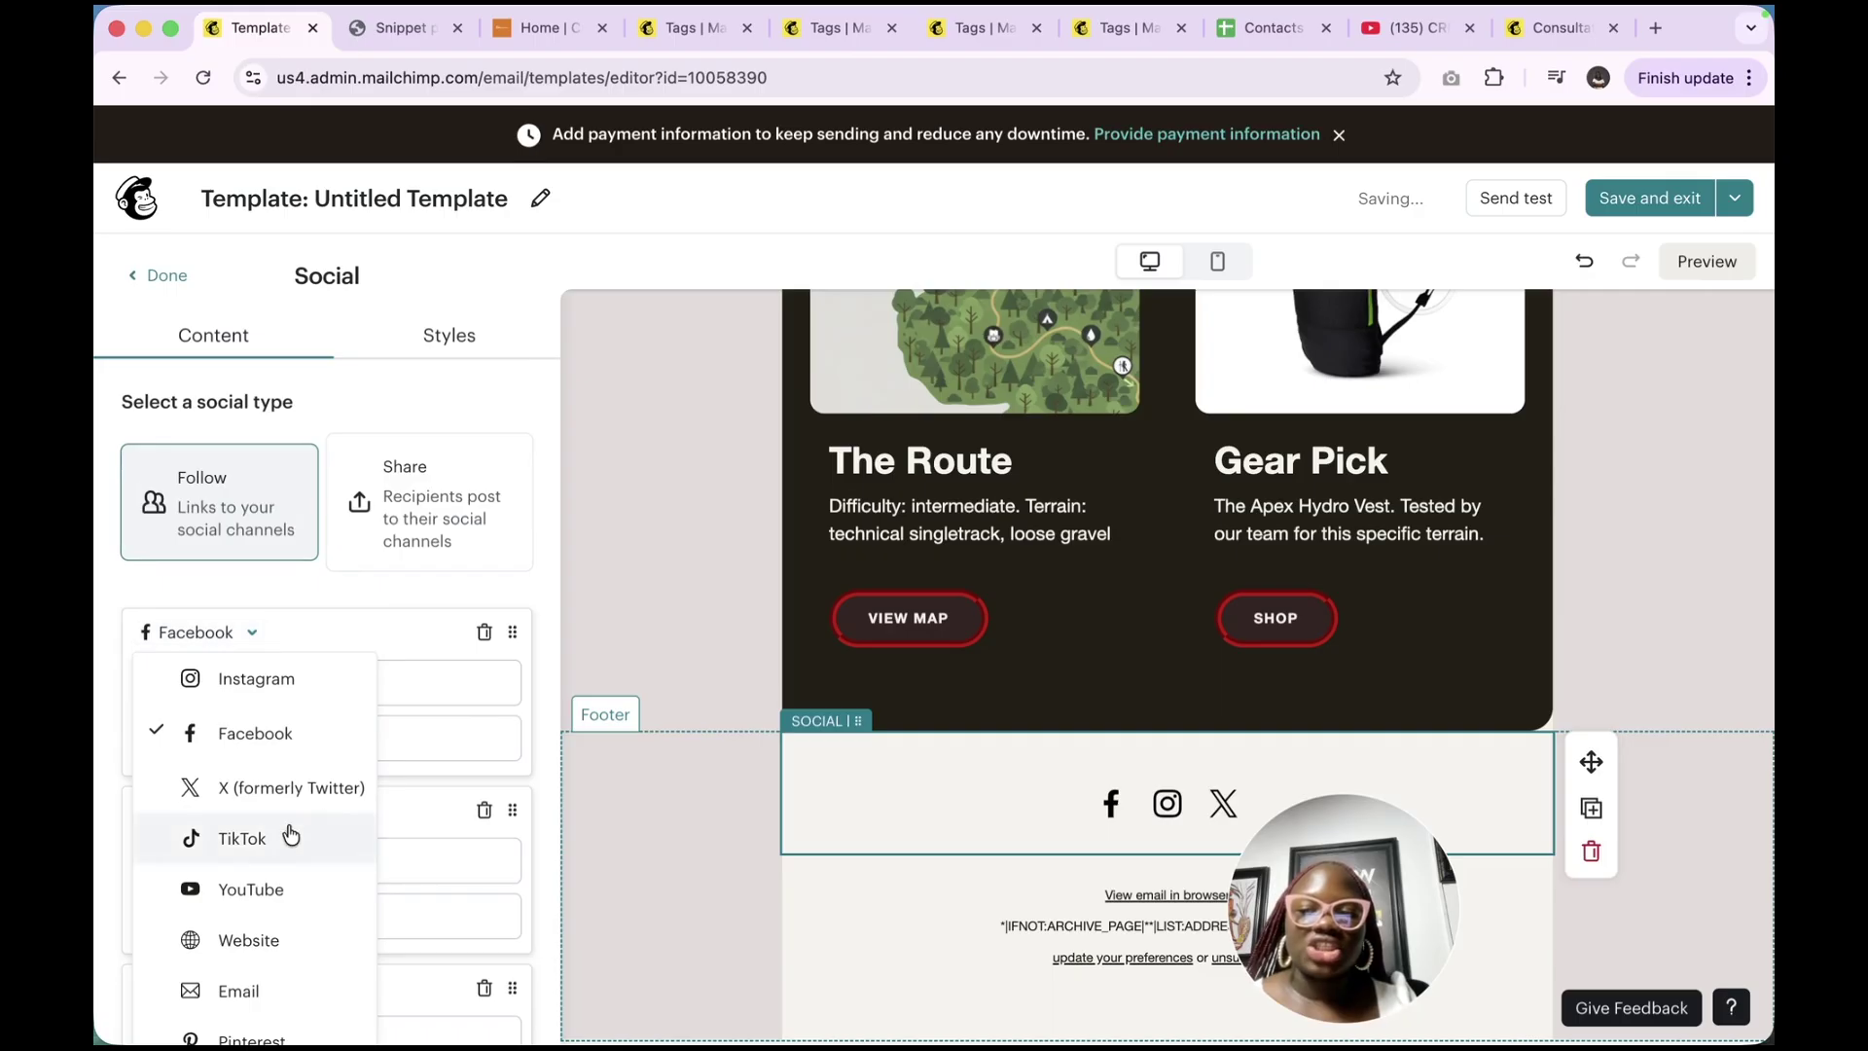
pyautogui.scroll(-5, 251, 787)
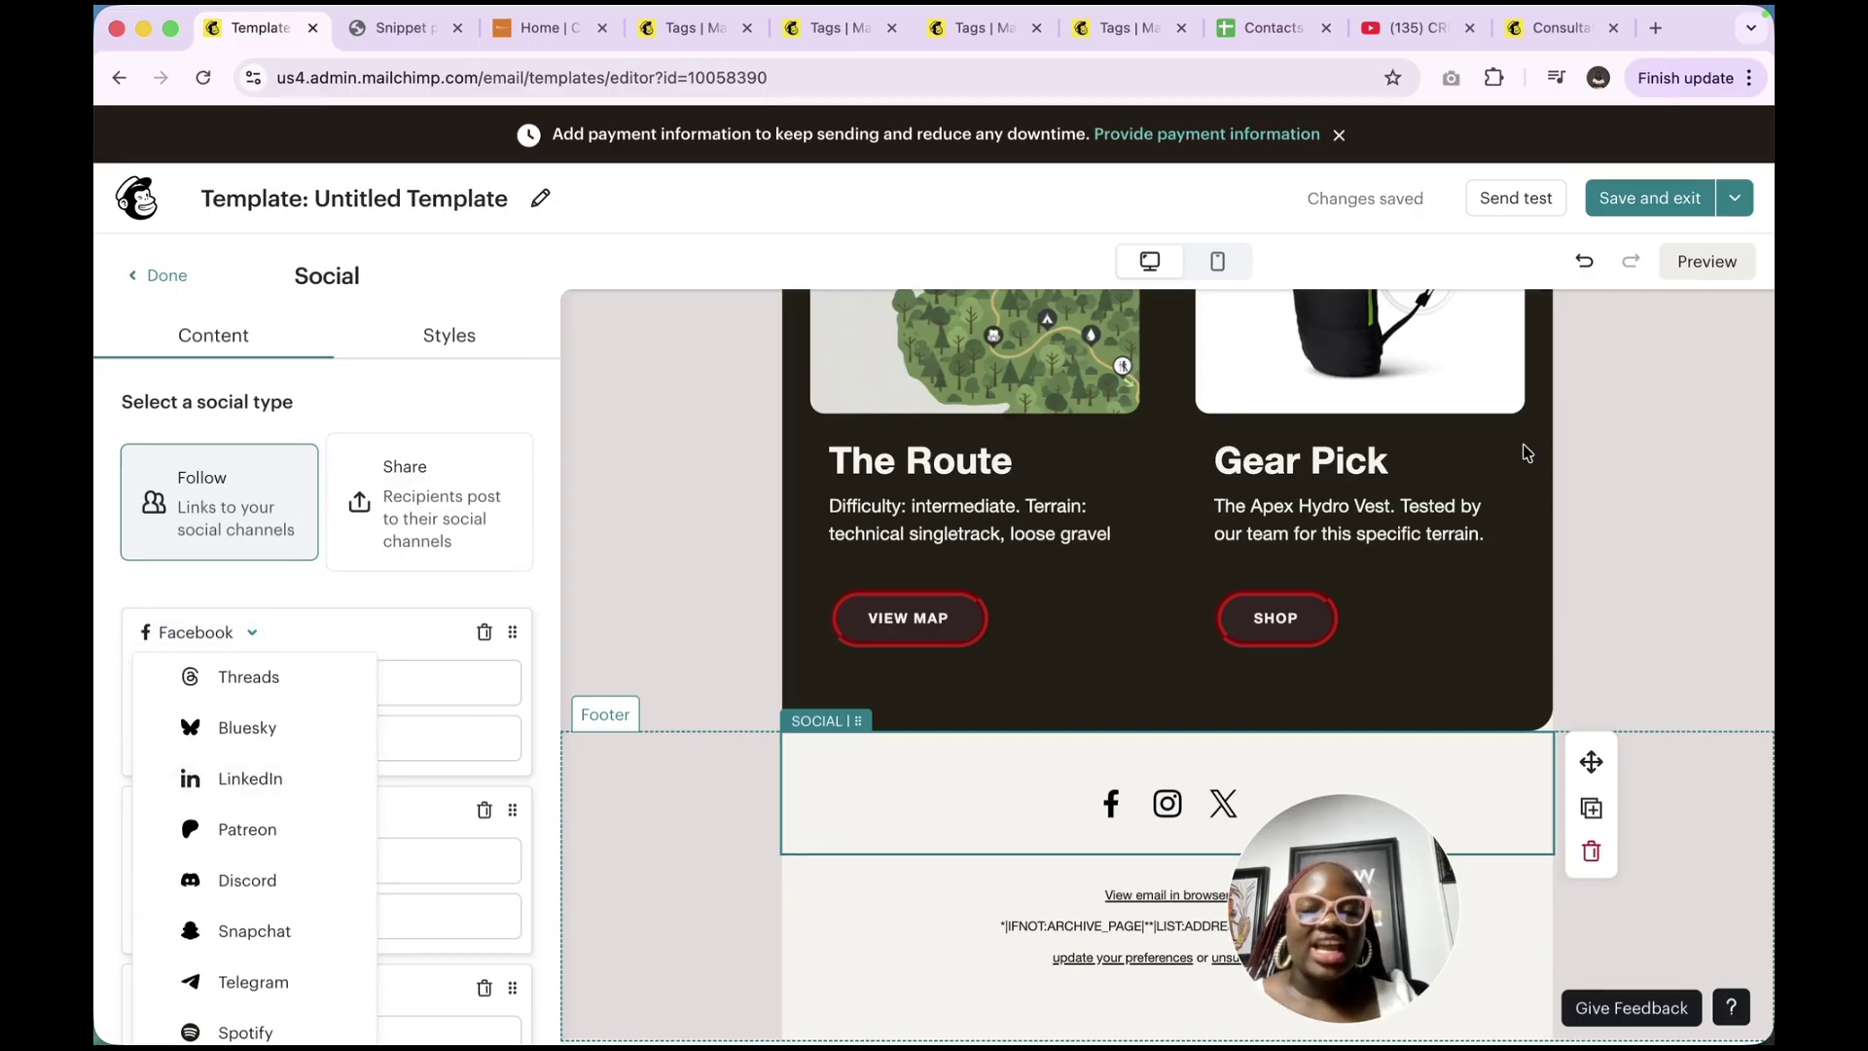
pyautogui.click(1684, 469)
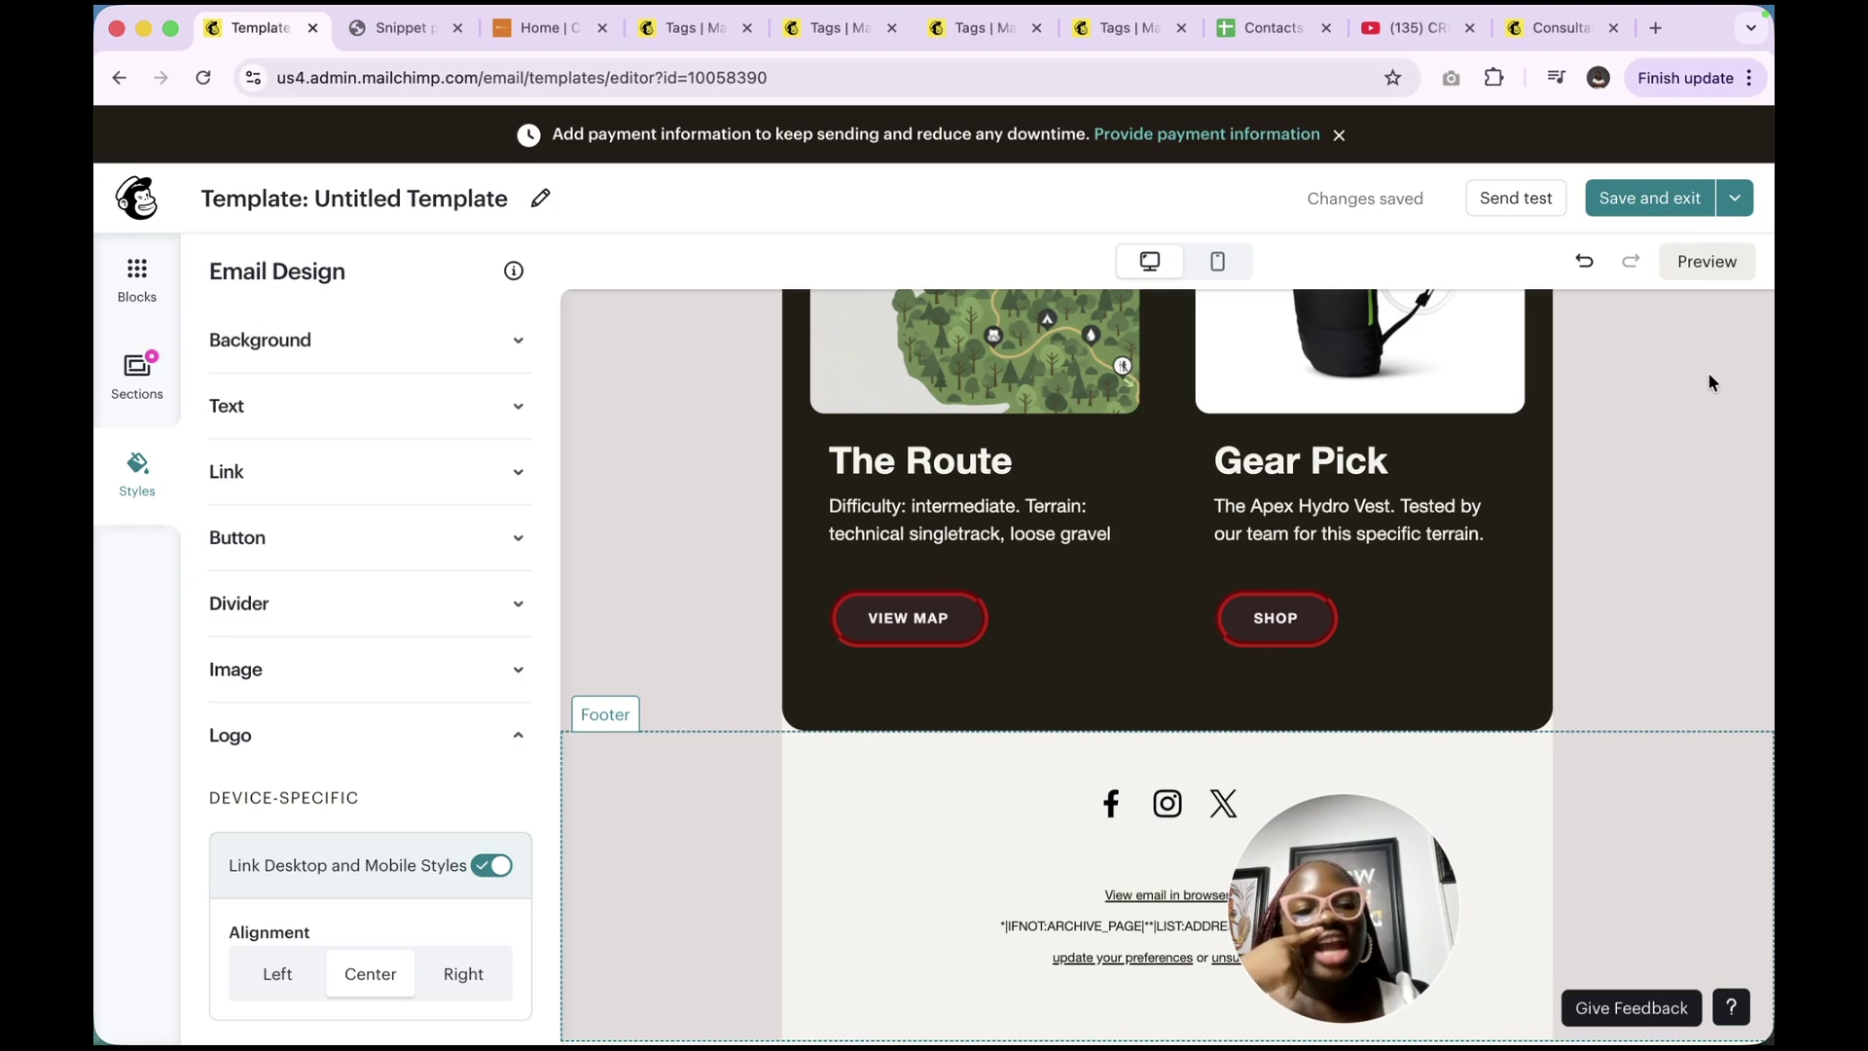
# Preview the email template in the desktop view and review its layout from the header through the sections below
pyautogui.click(1709, 261)
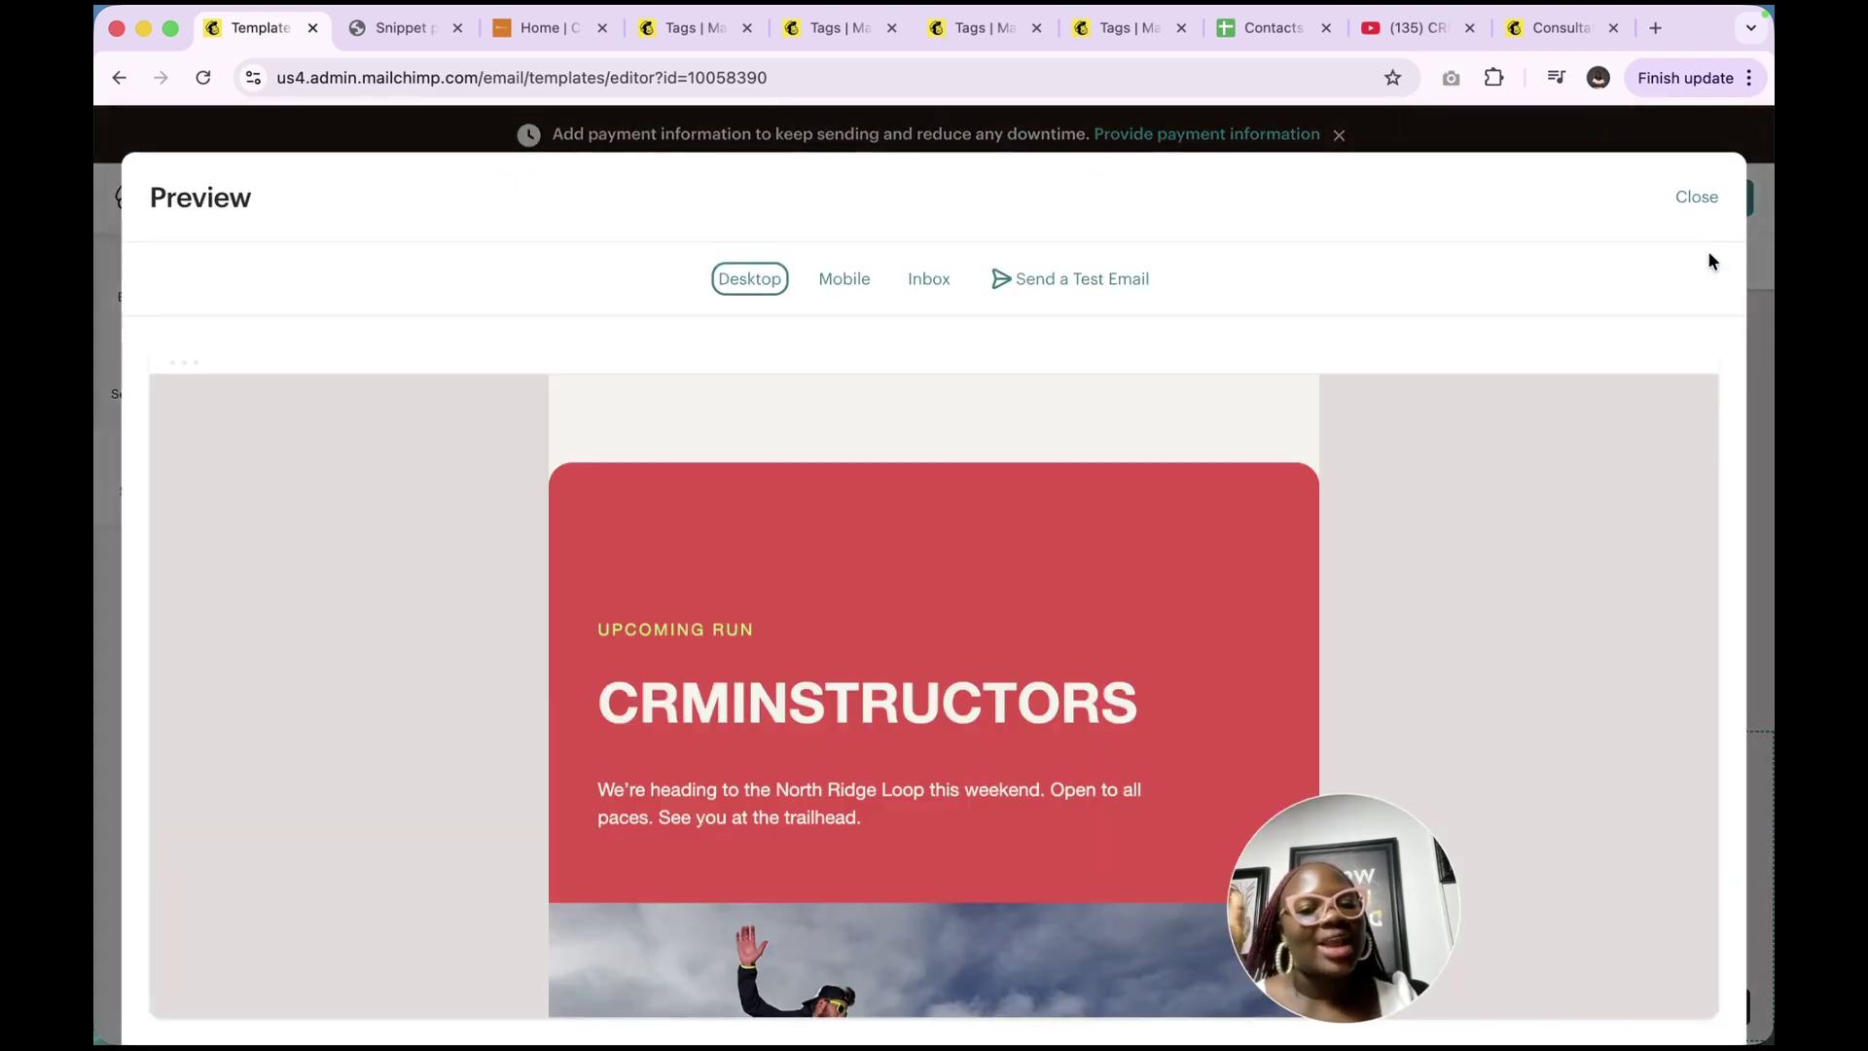
pyautogui.moveTo(1375, 884); pyautogui.dragTo(1592, 831)
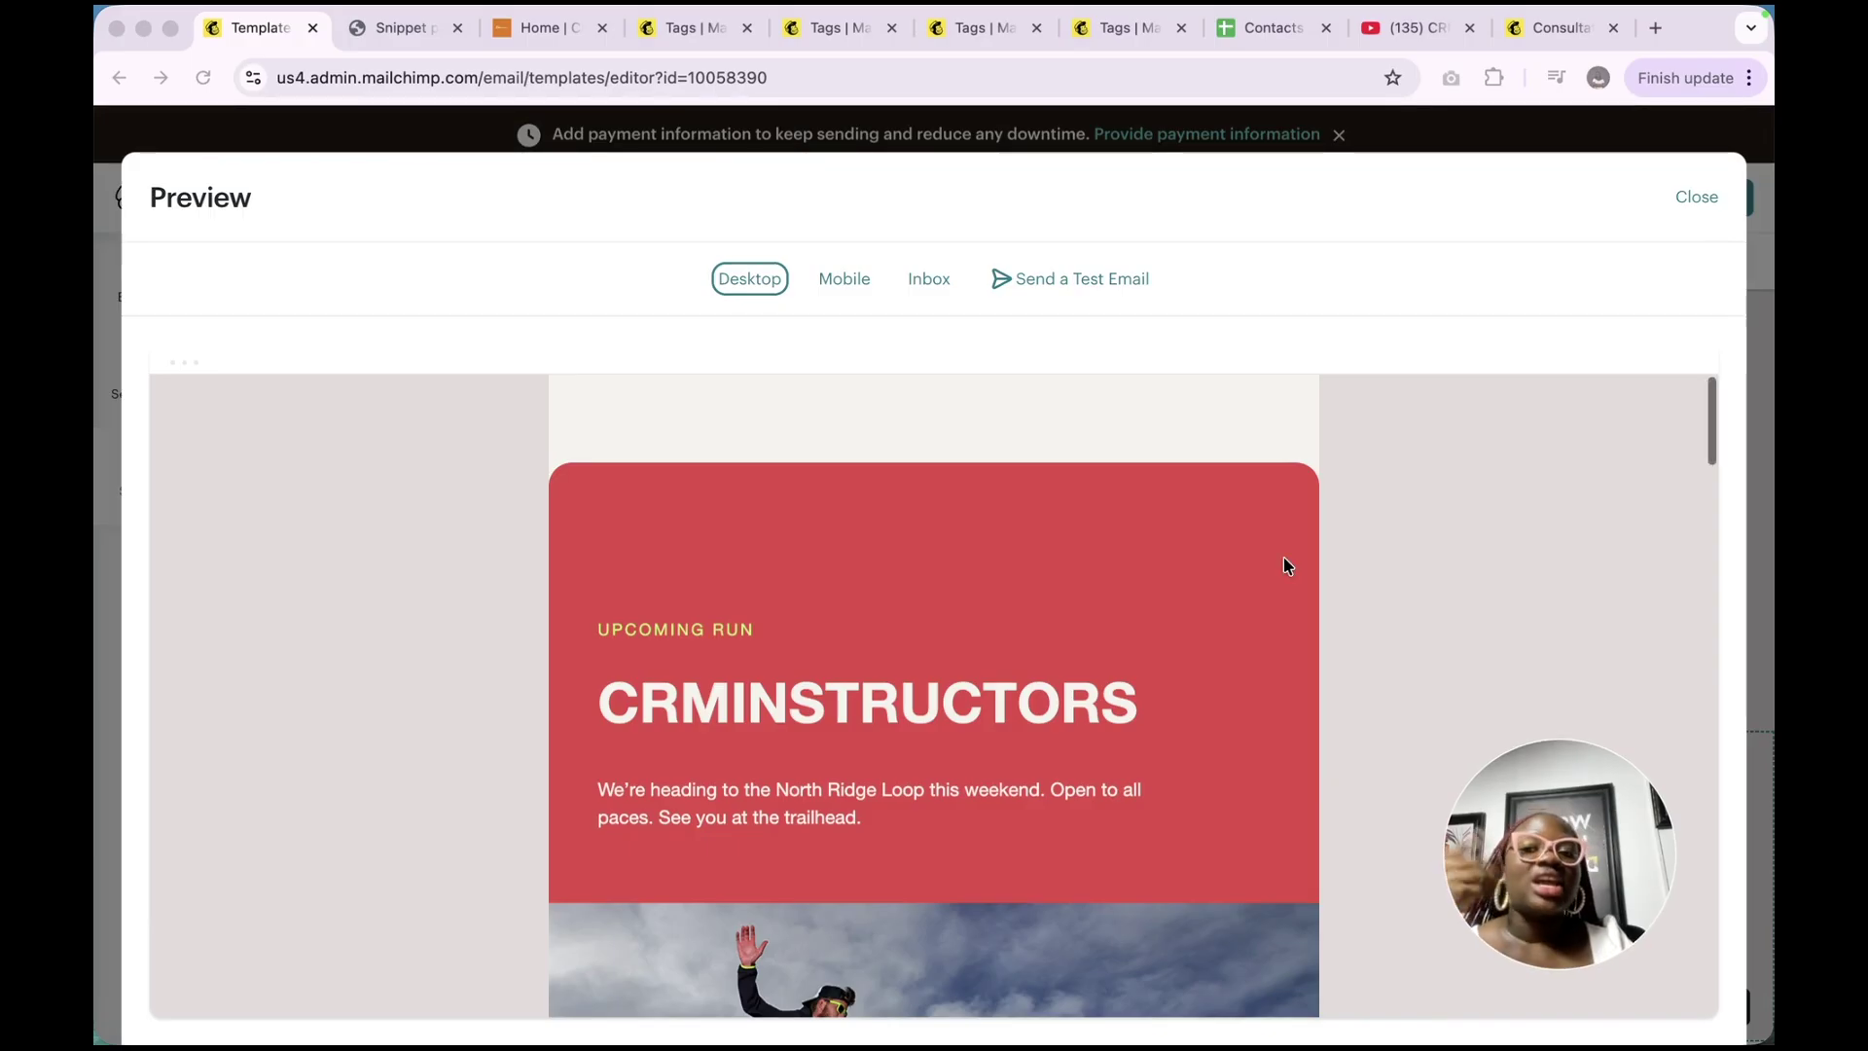
pyautogui.scroll(-6, 1147, 615)
pyautogui.scroll(7, 1148, 615)
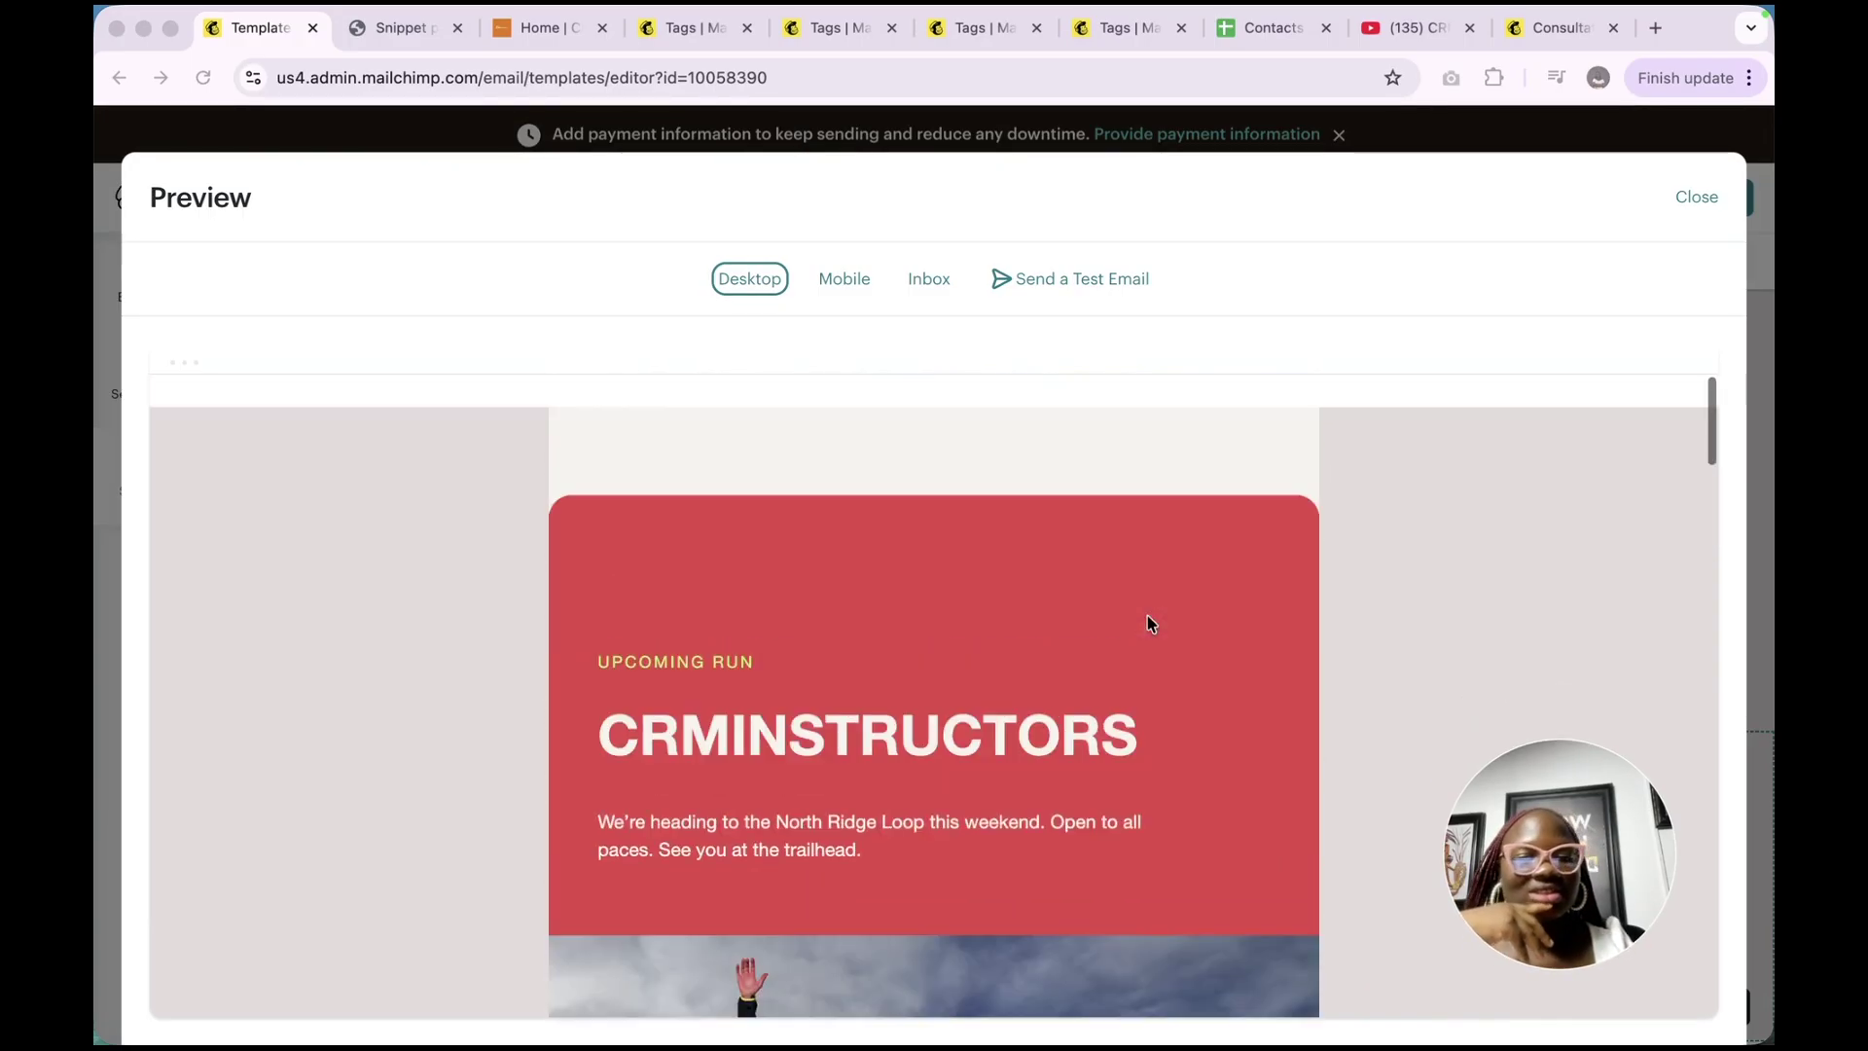
pyautogui.click(996, 393)
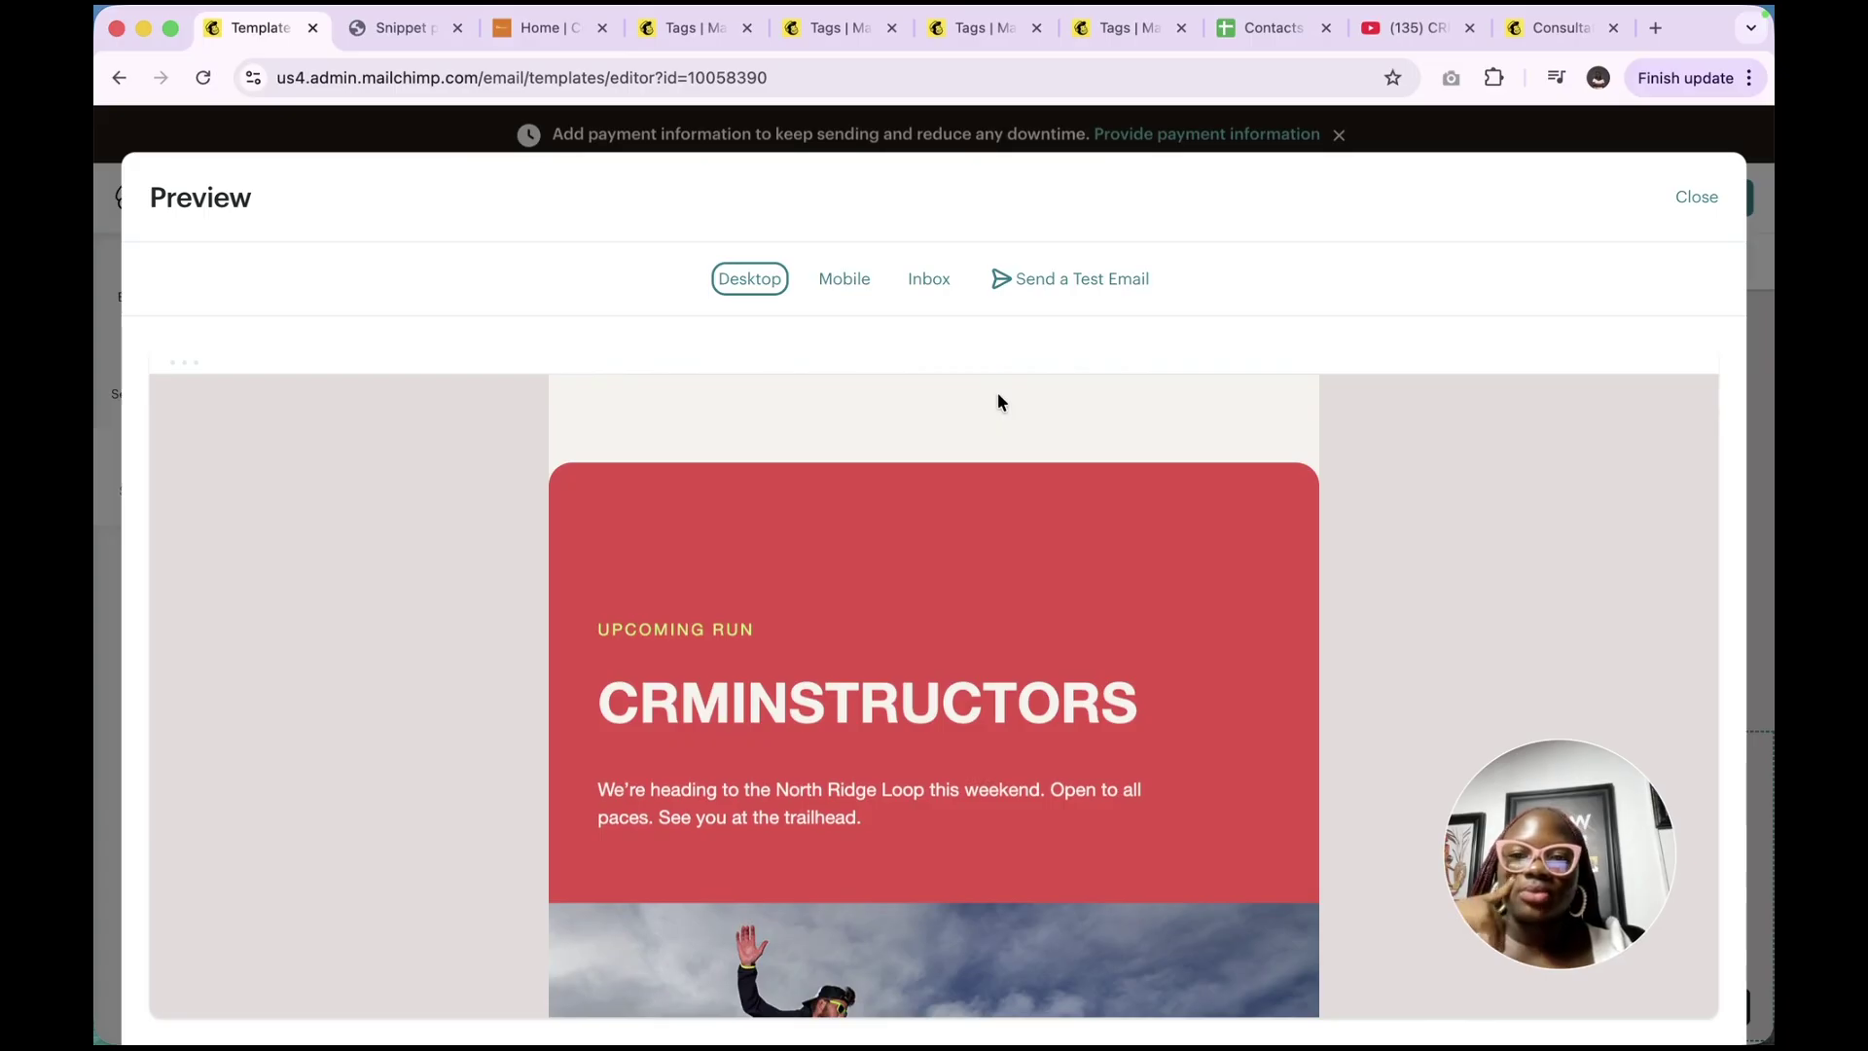
pyautogui.scroll(-10, 1020, 401)
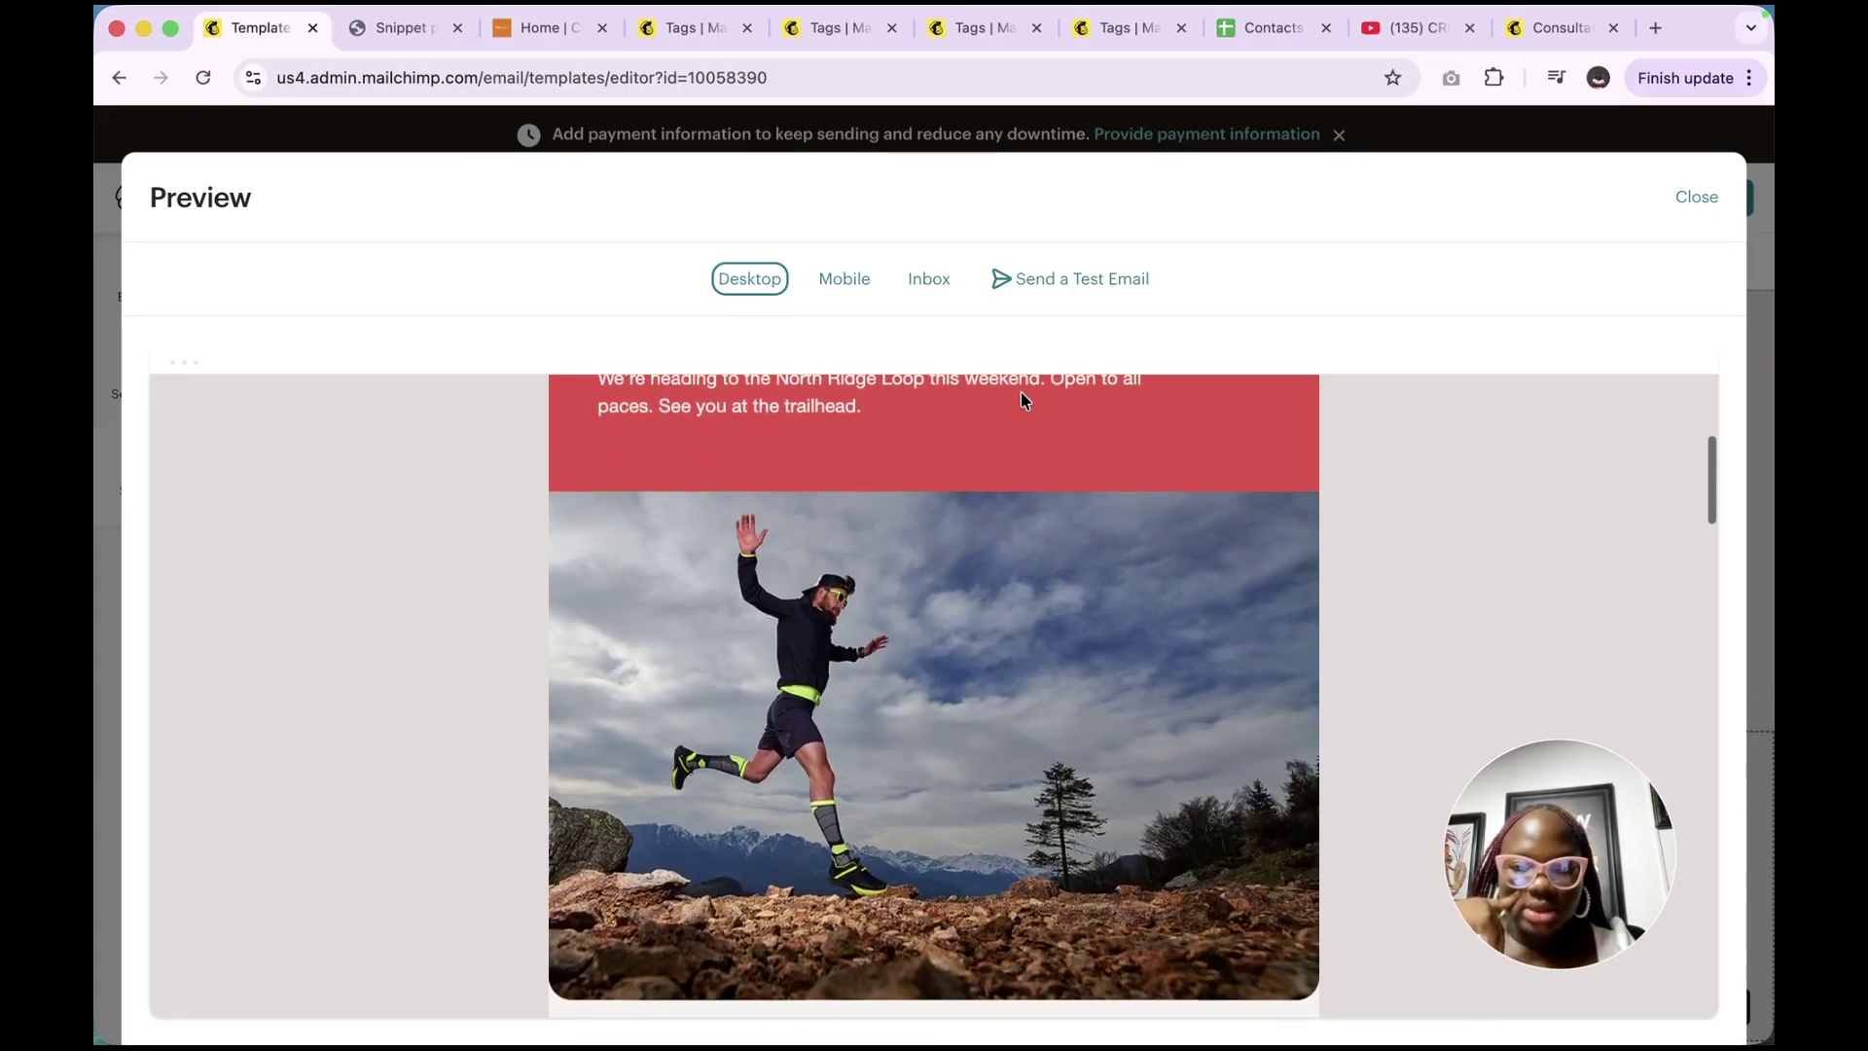
pyautogui.scroll(-8, 1037, 667)
pyautogui.scroll(18, 1037, 668)
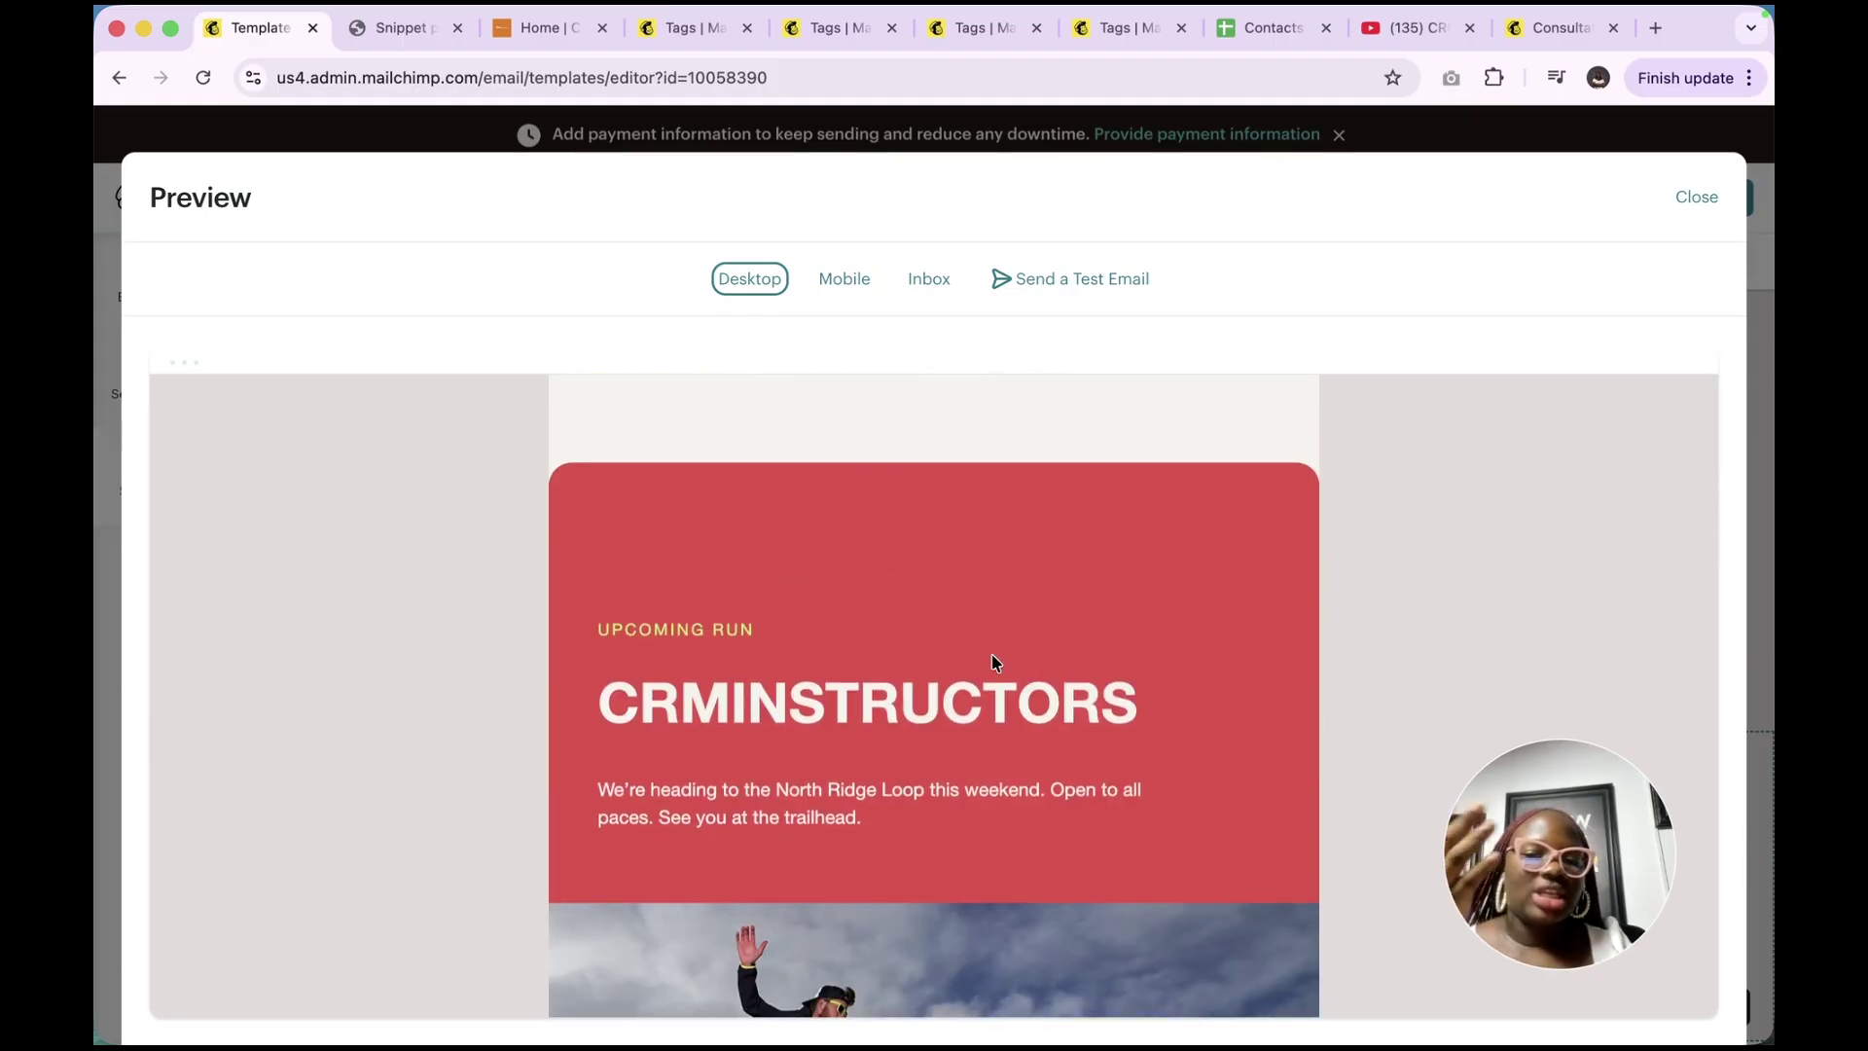
# Review the rest of the desktop preview down to the footer and check the template's layout in the mobile preview
pyautogui.scroll(-4, 990, 640)
pyautogui.scroll(-15, 990, 640)
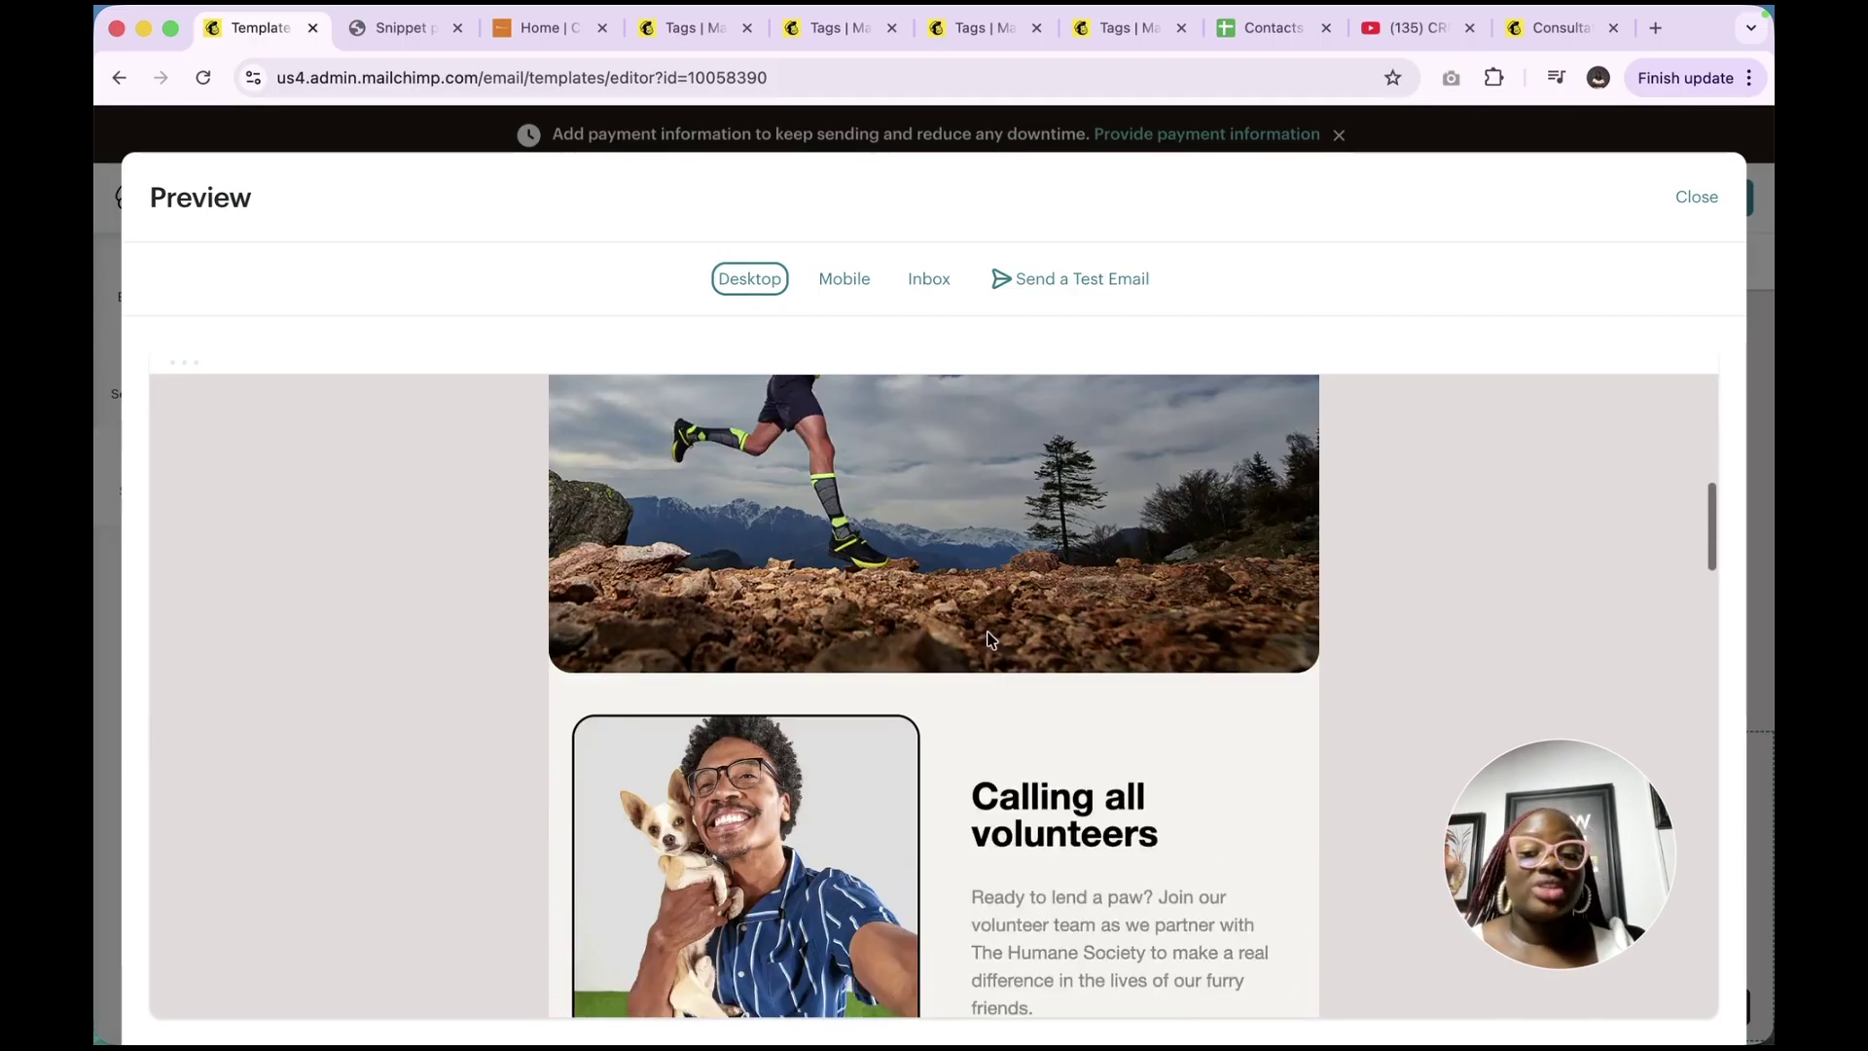
pyautogui.scroll(-15, 989, 639)
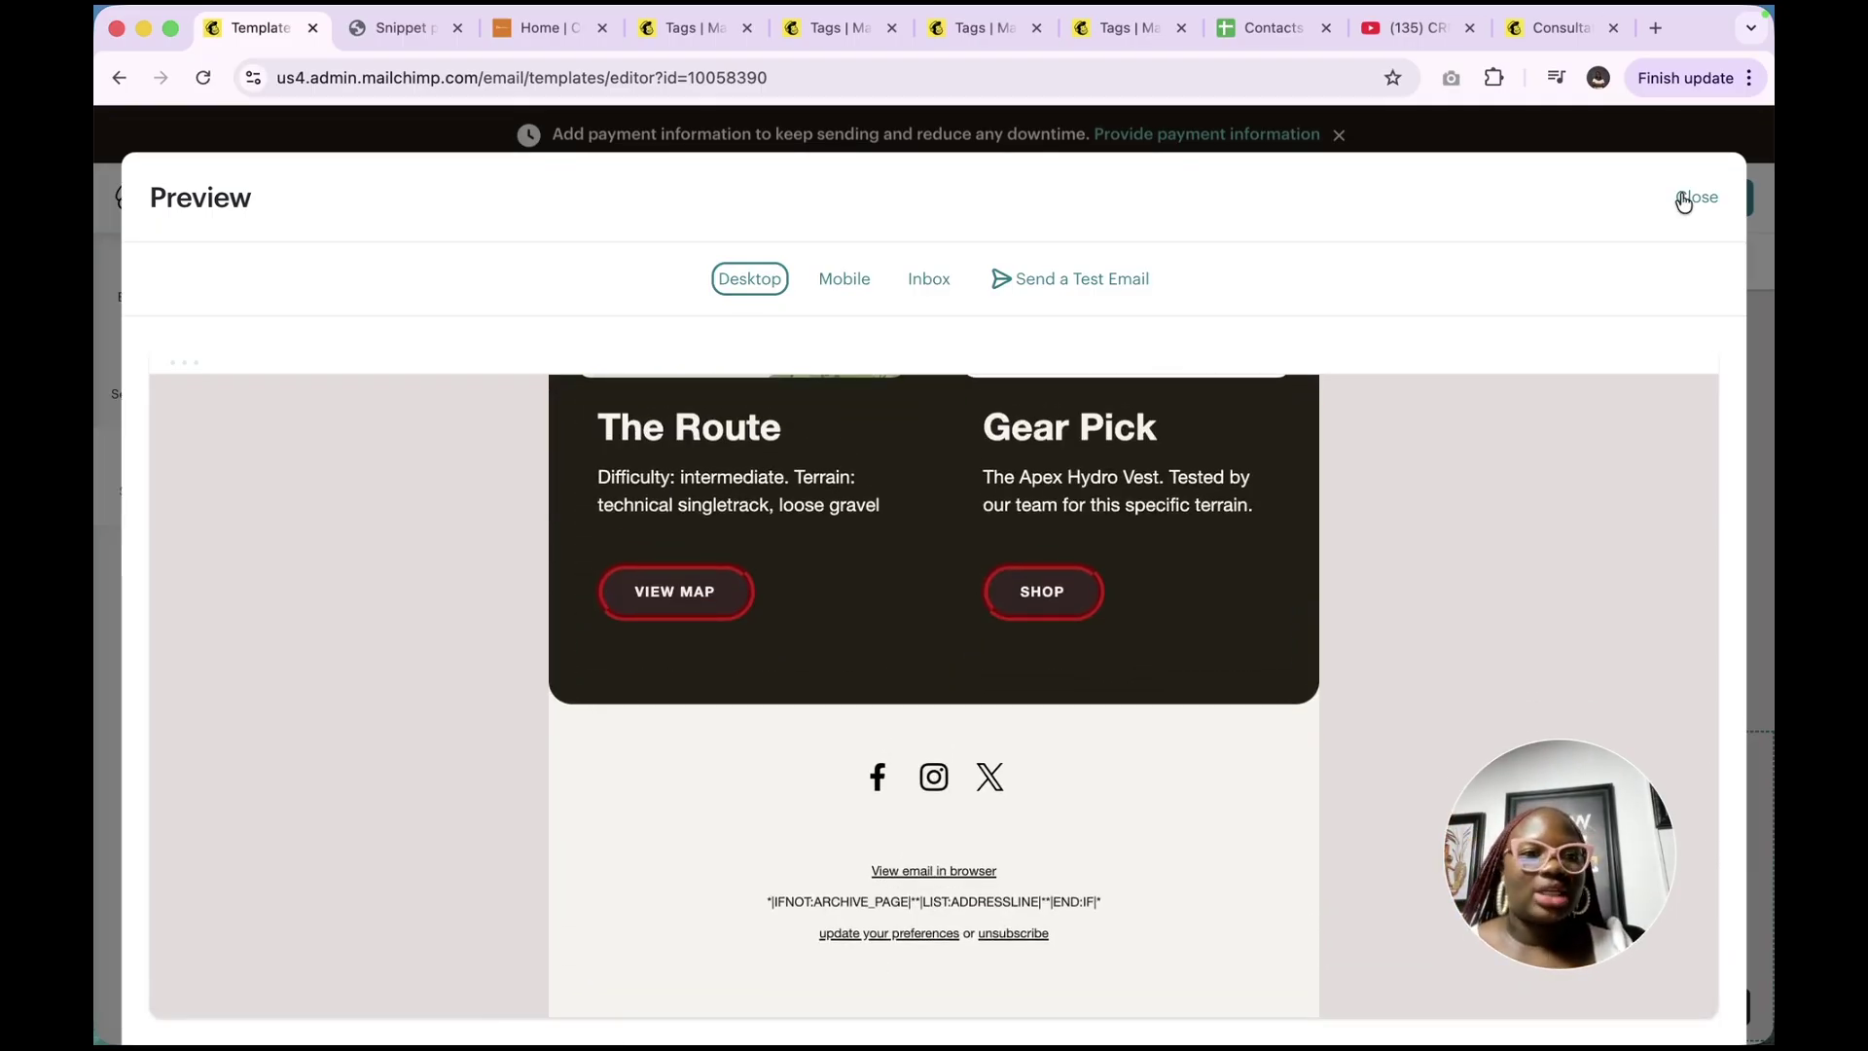
pyautogui.click(840, 279)
pyautogui.scroll(2, 953, 519)
pyautogui.scroll(10, 953, 518)
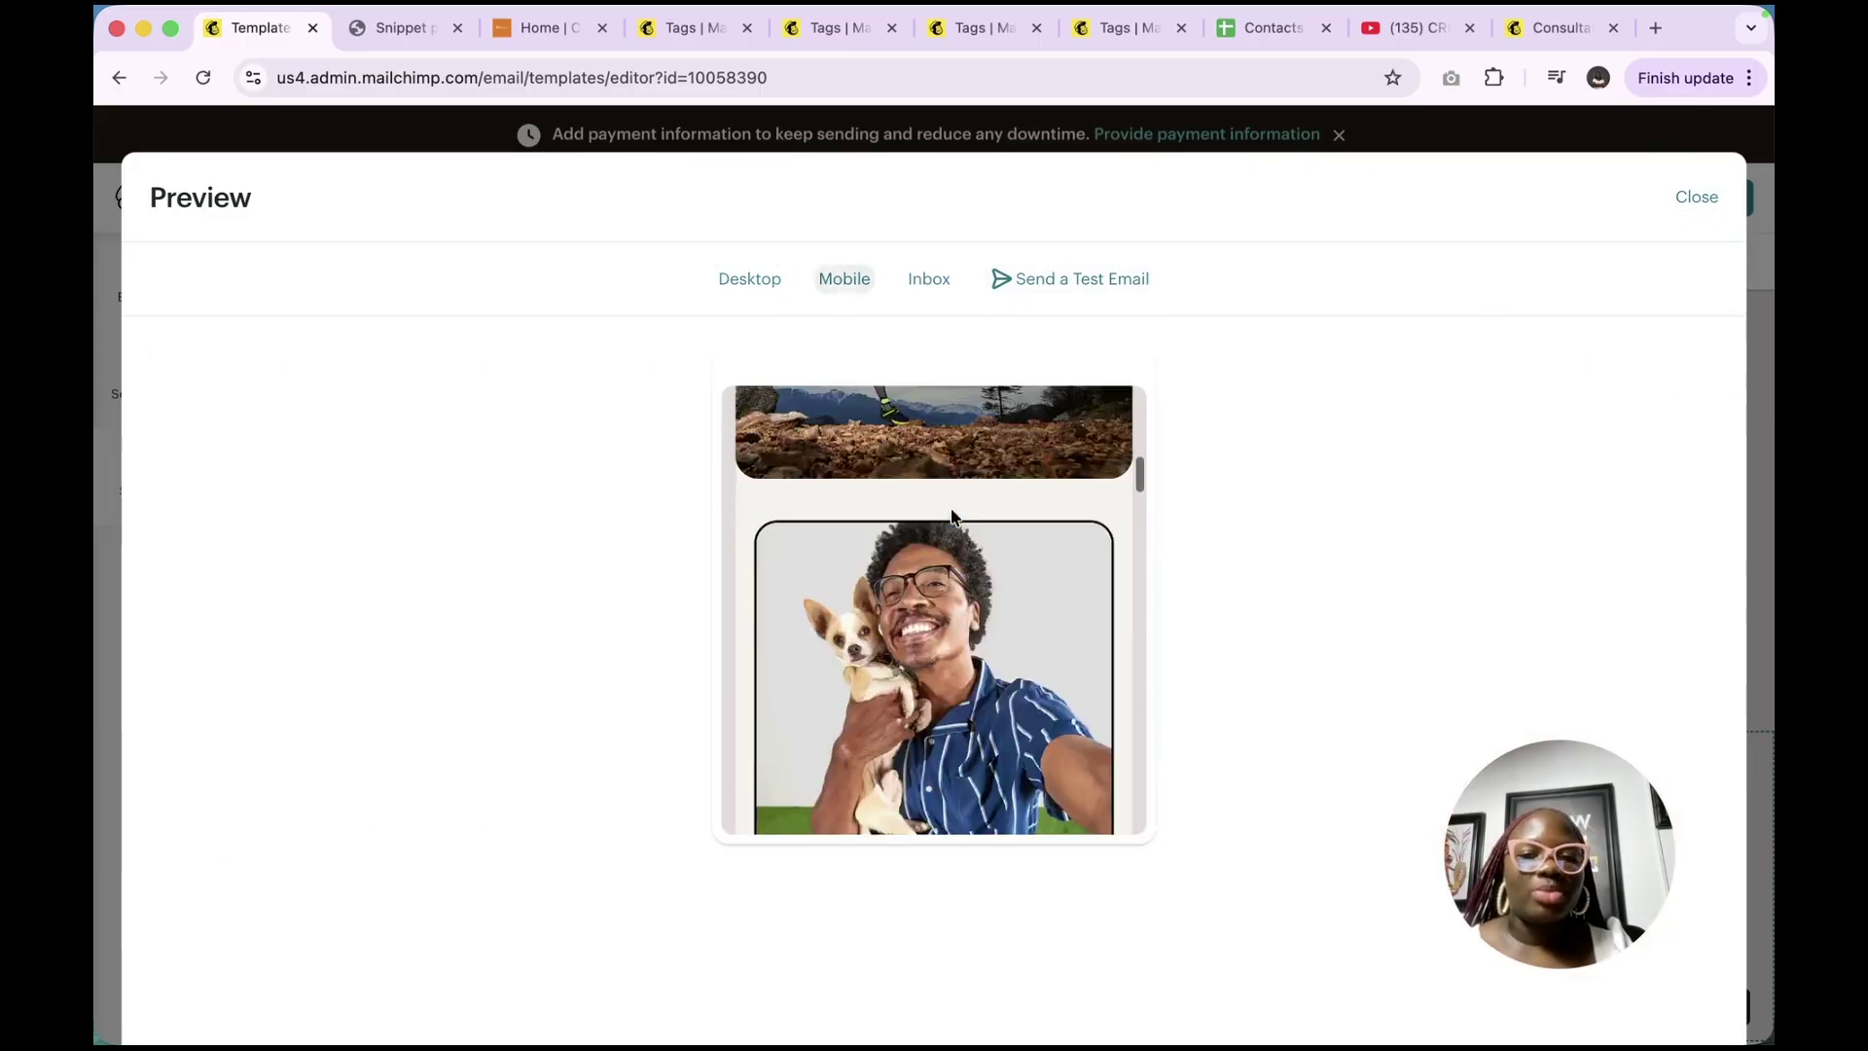
# Examine the inbox preview option for seeing the template in different email clients
pyautogui.click(915, 277)
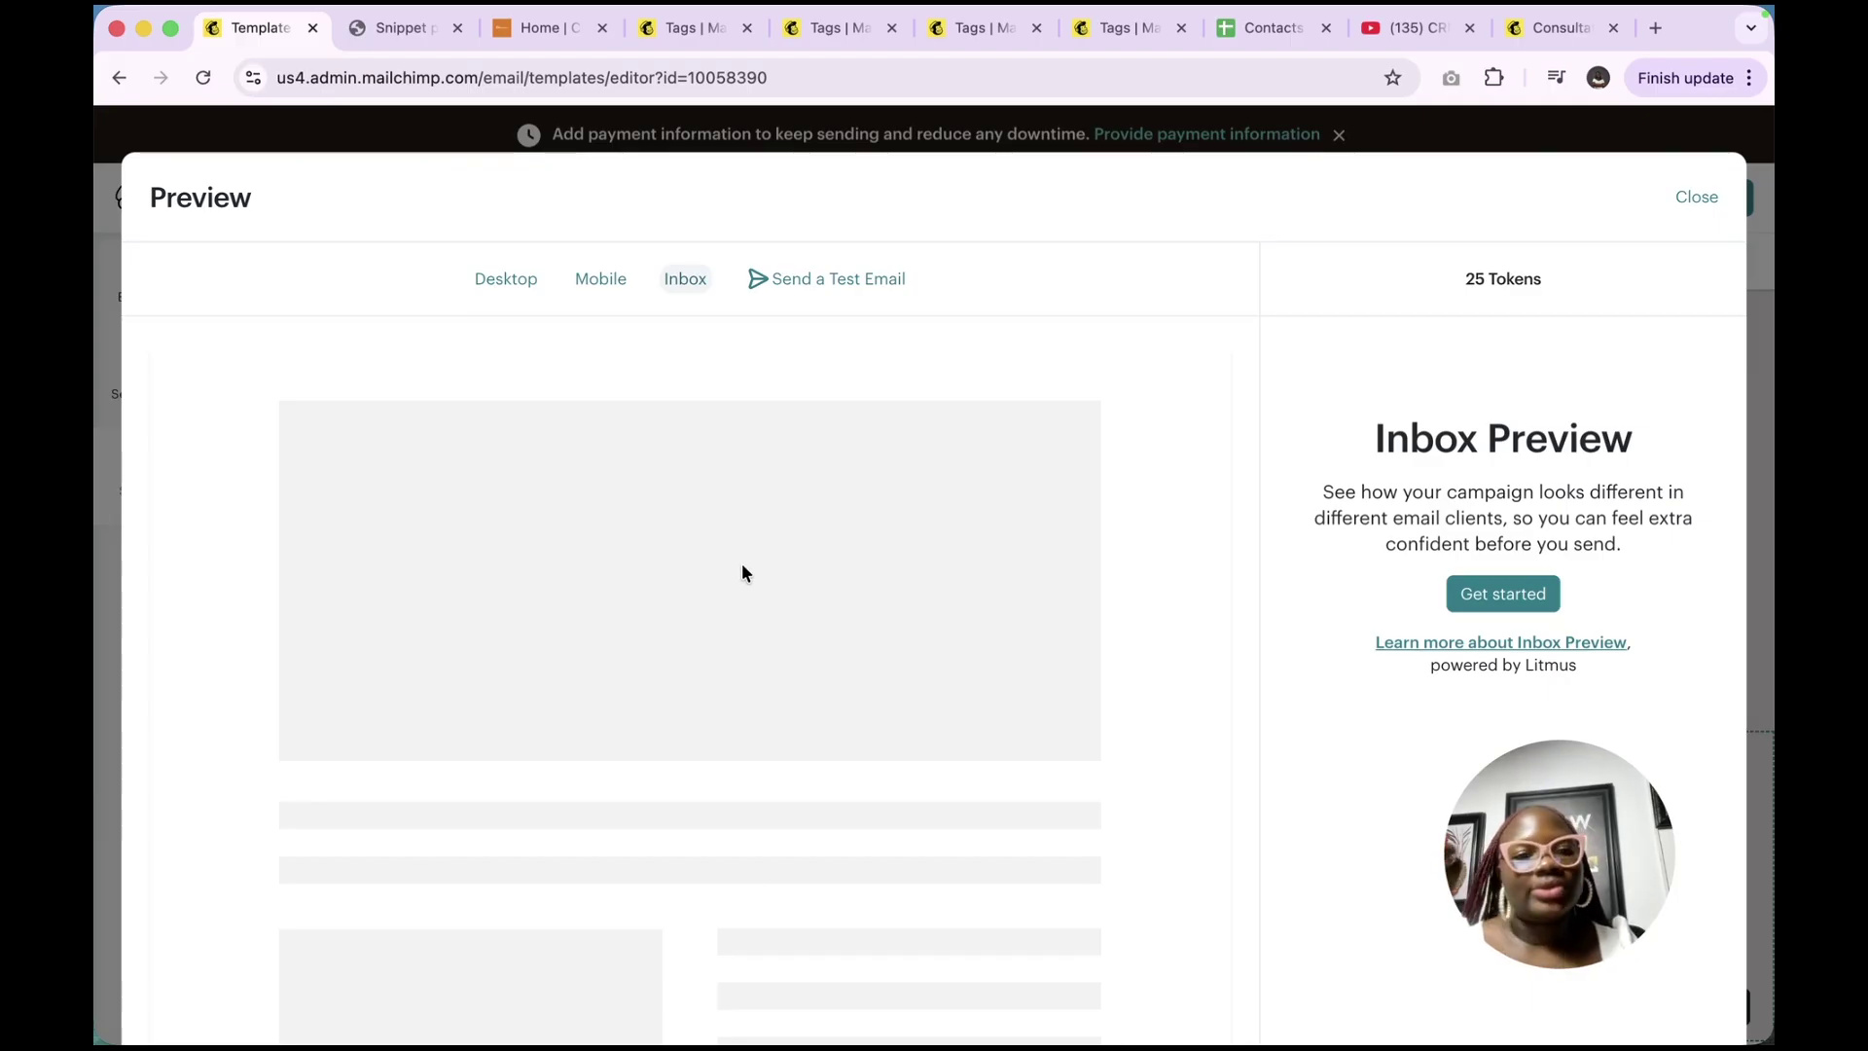
pyautogui.moveTo(1313, 13)
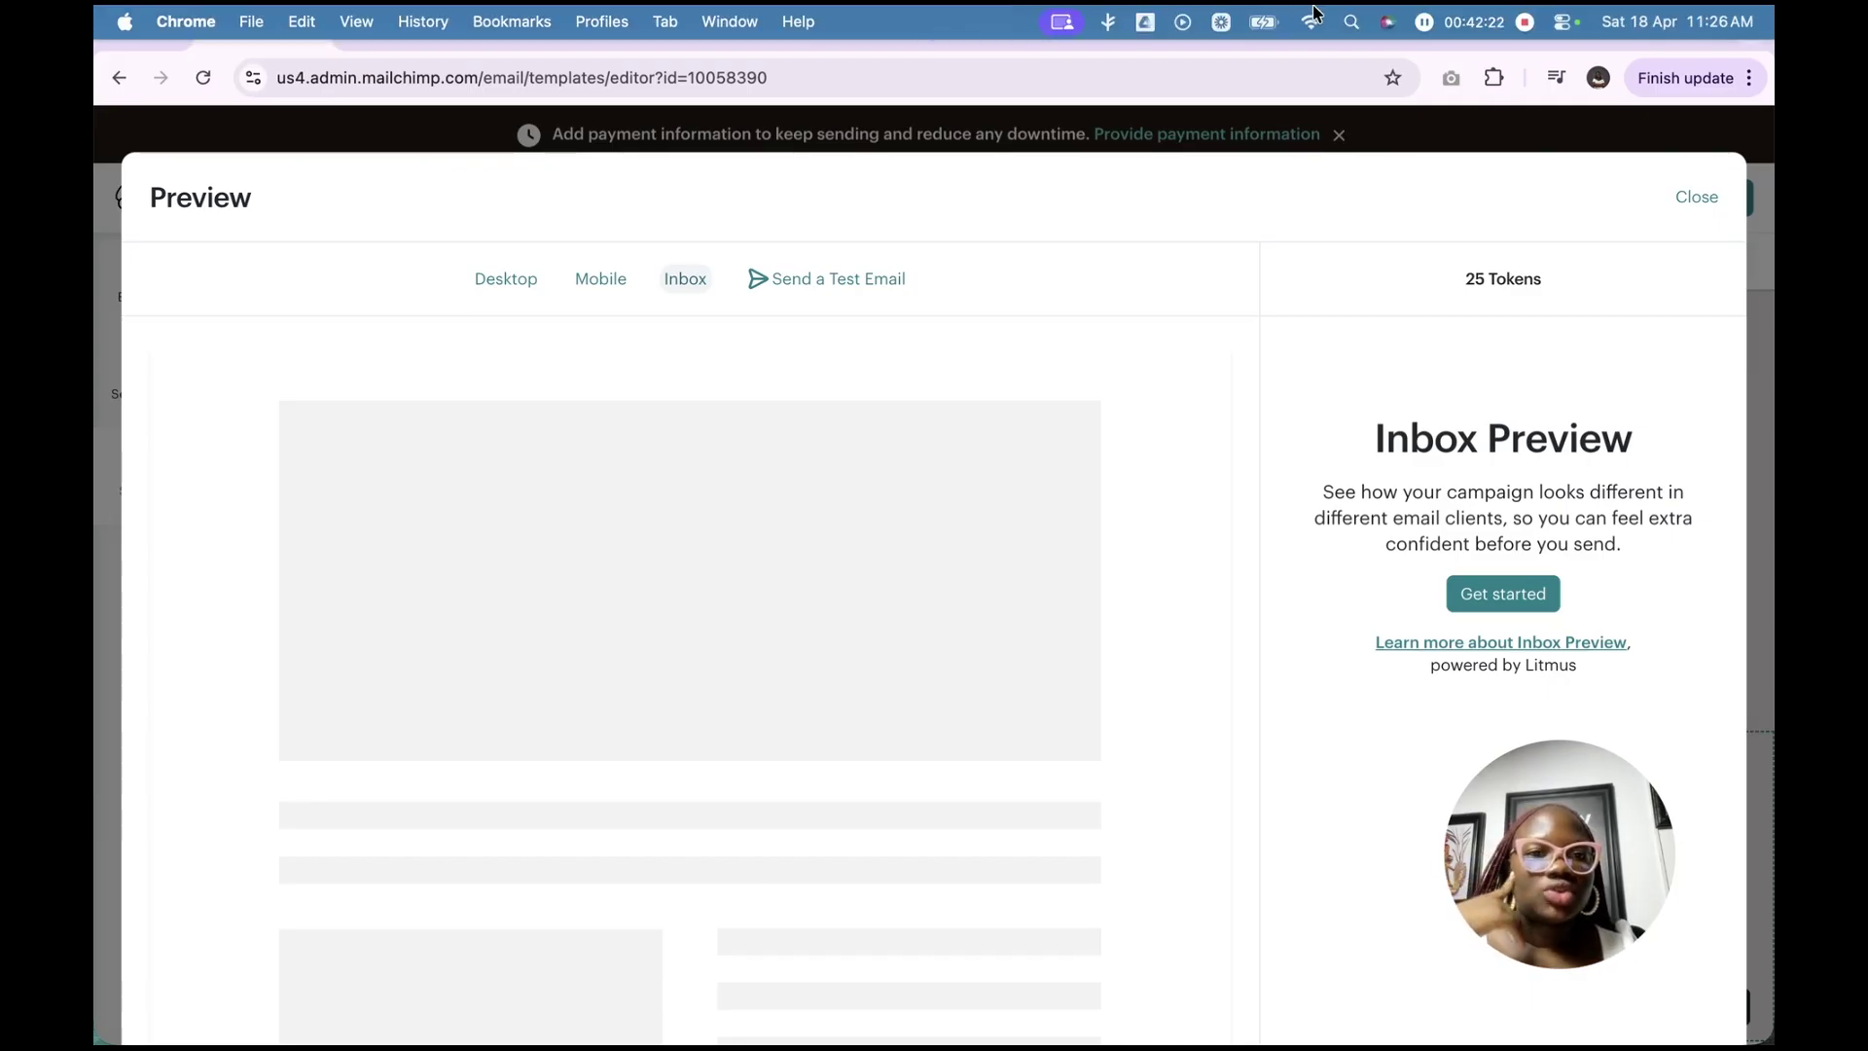
pyautogui.scroll(-1, 942, 569)
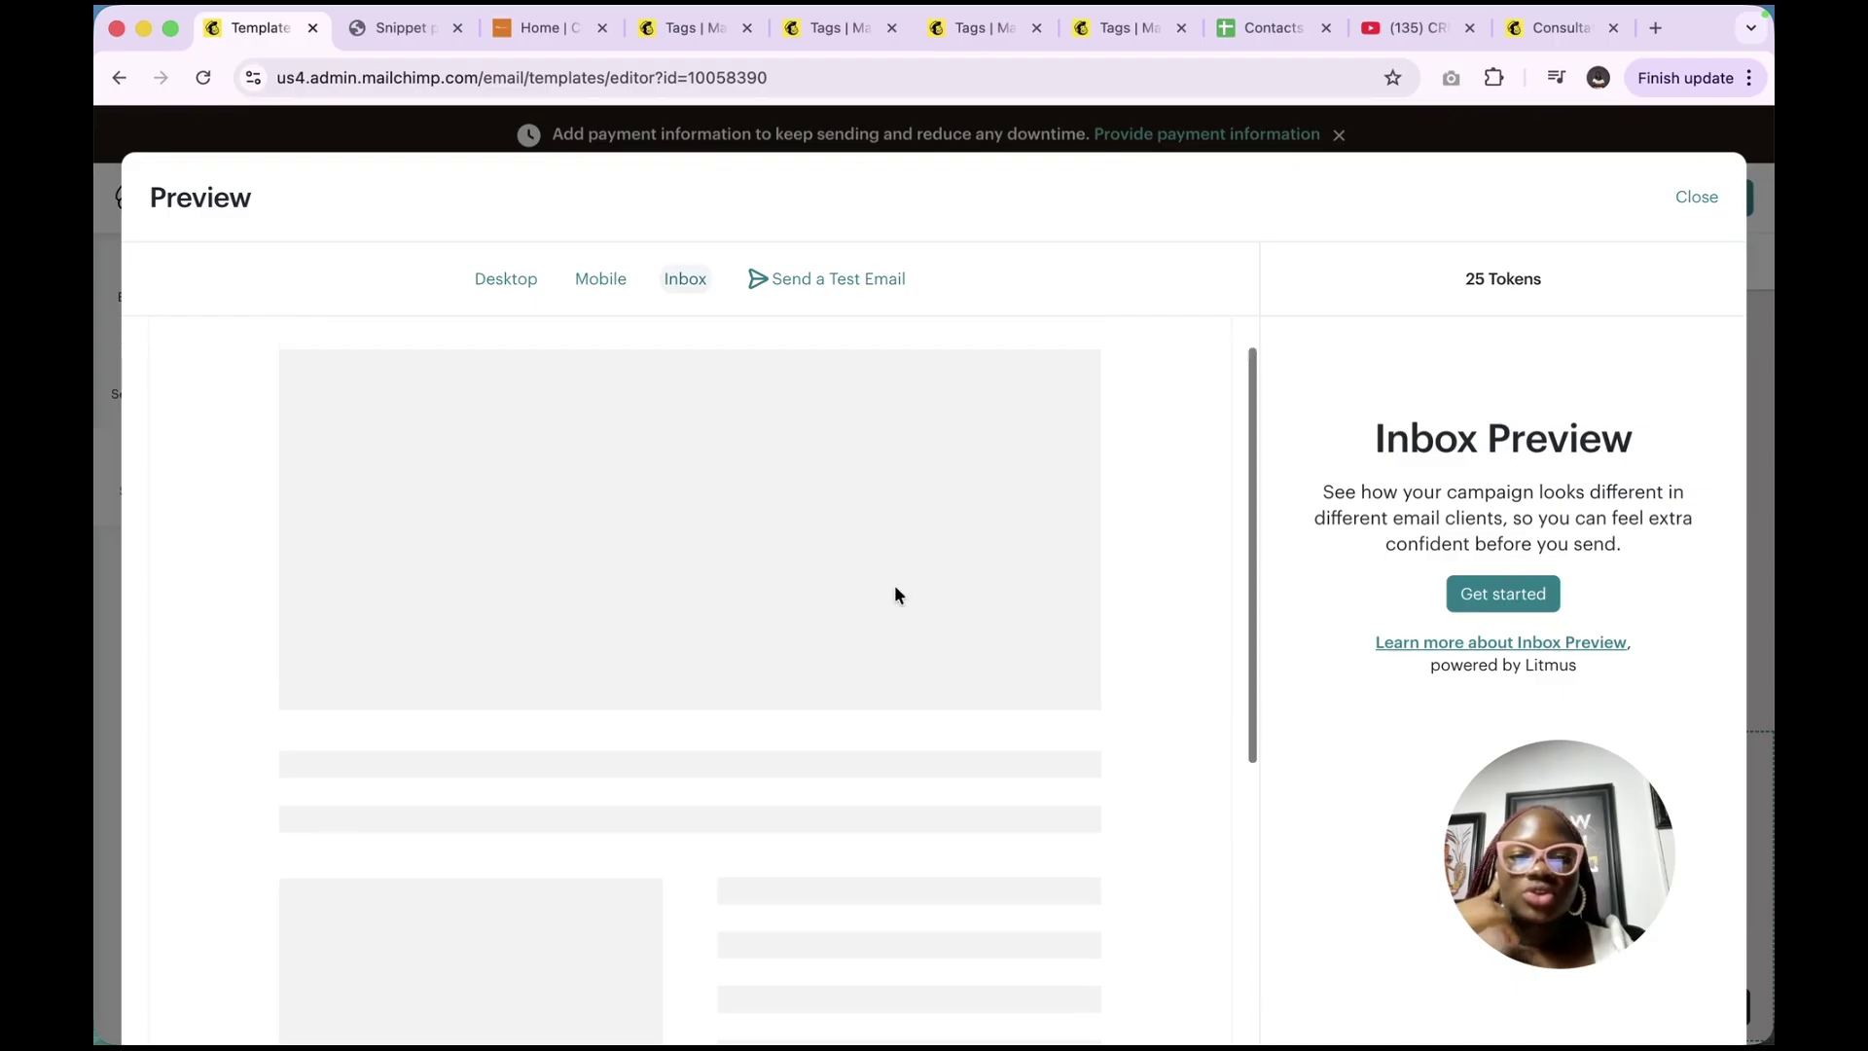
pyautogui.scroll(-5, 895, 593)
pyautogui.scroll(5, 895, 593)
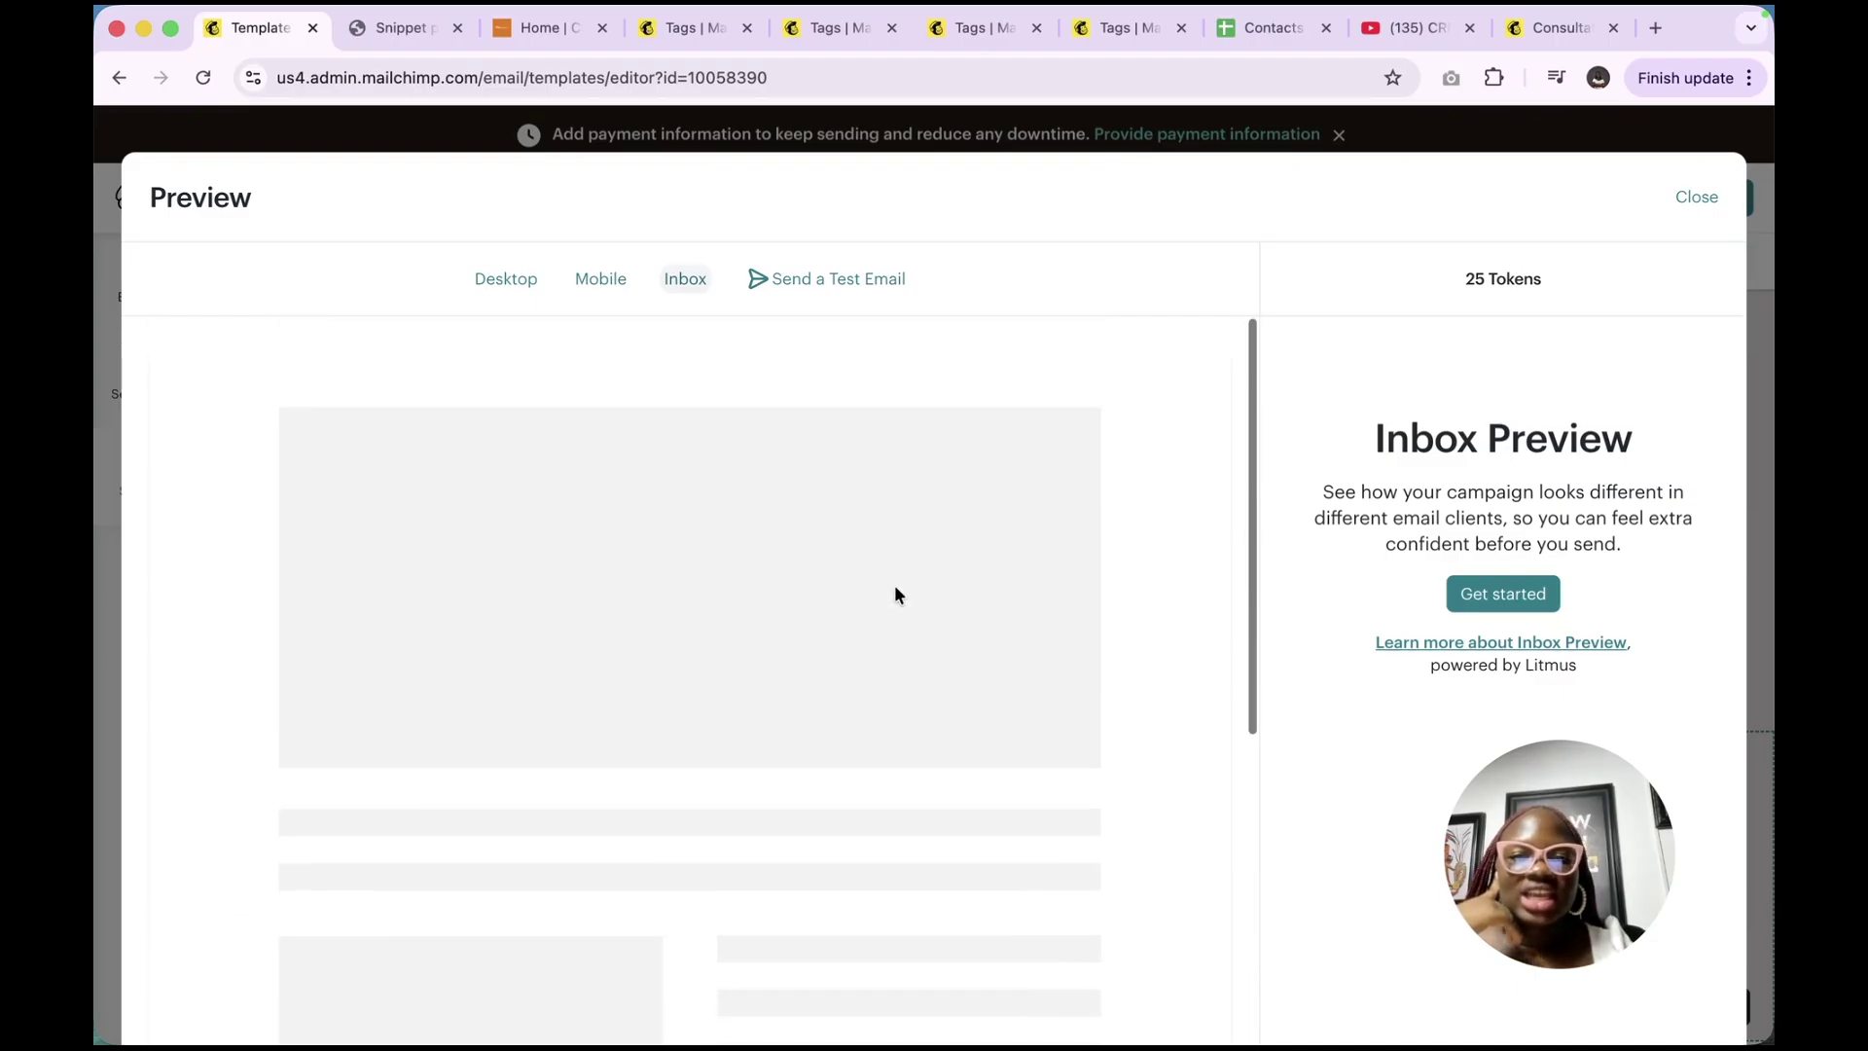
# Inspect the options for sending a test email and dismiss them without sending one
pyautogui.click(835, 282)
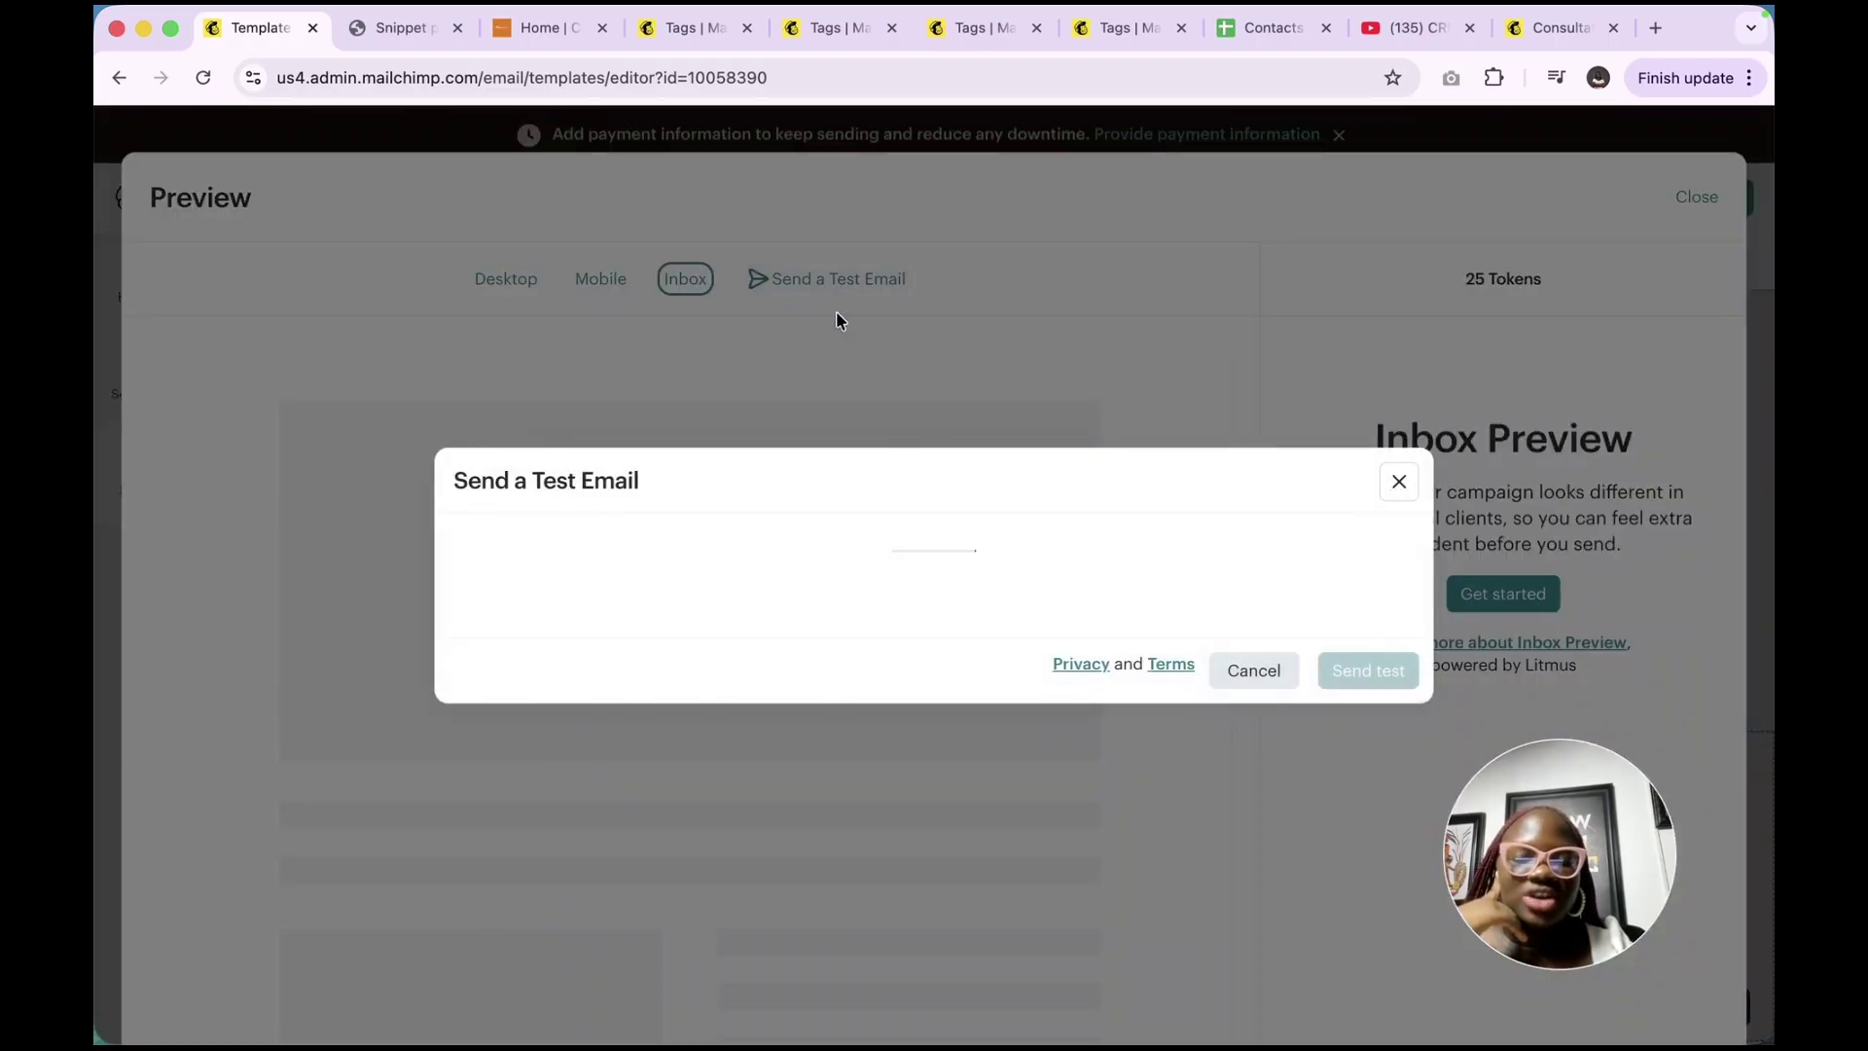
pyautogui.click(761, 519)
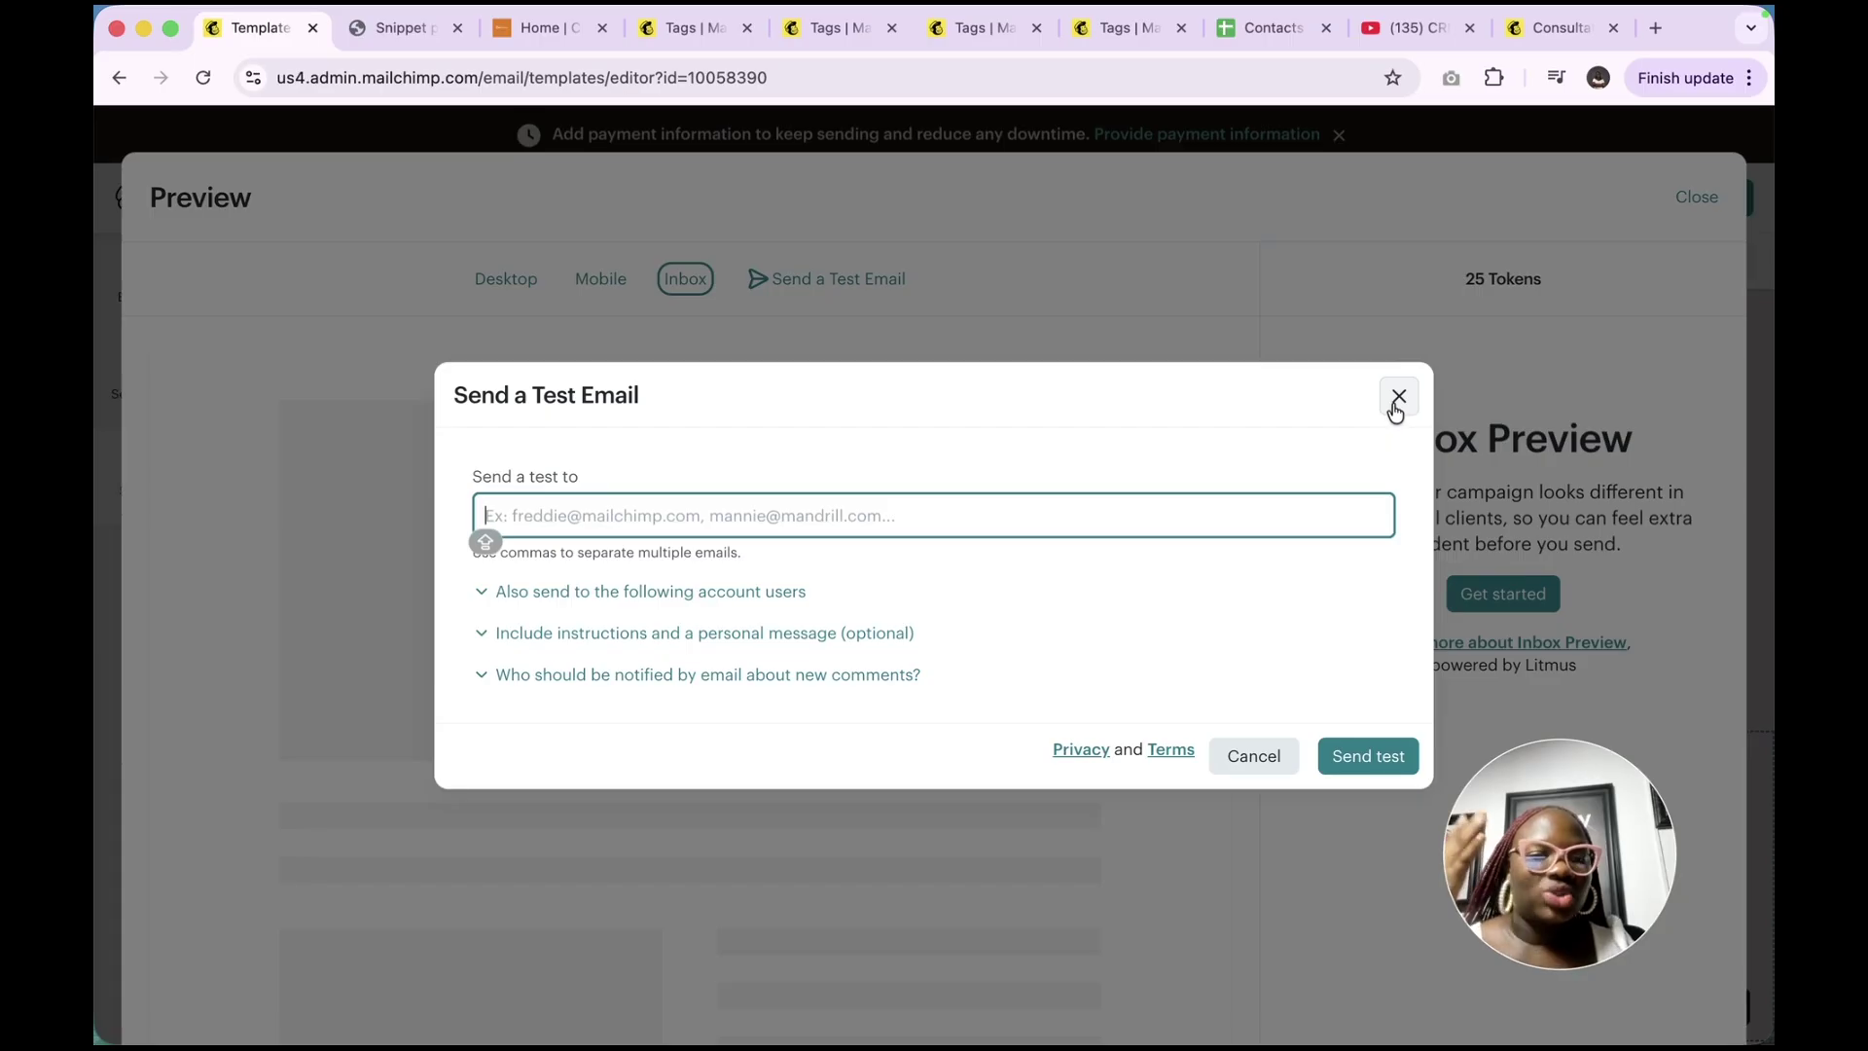
pyautogui.click(1398, 399)
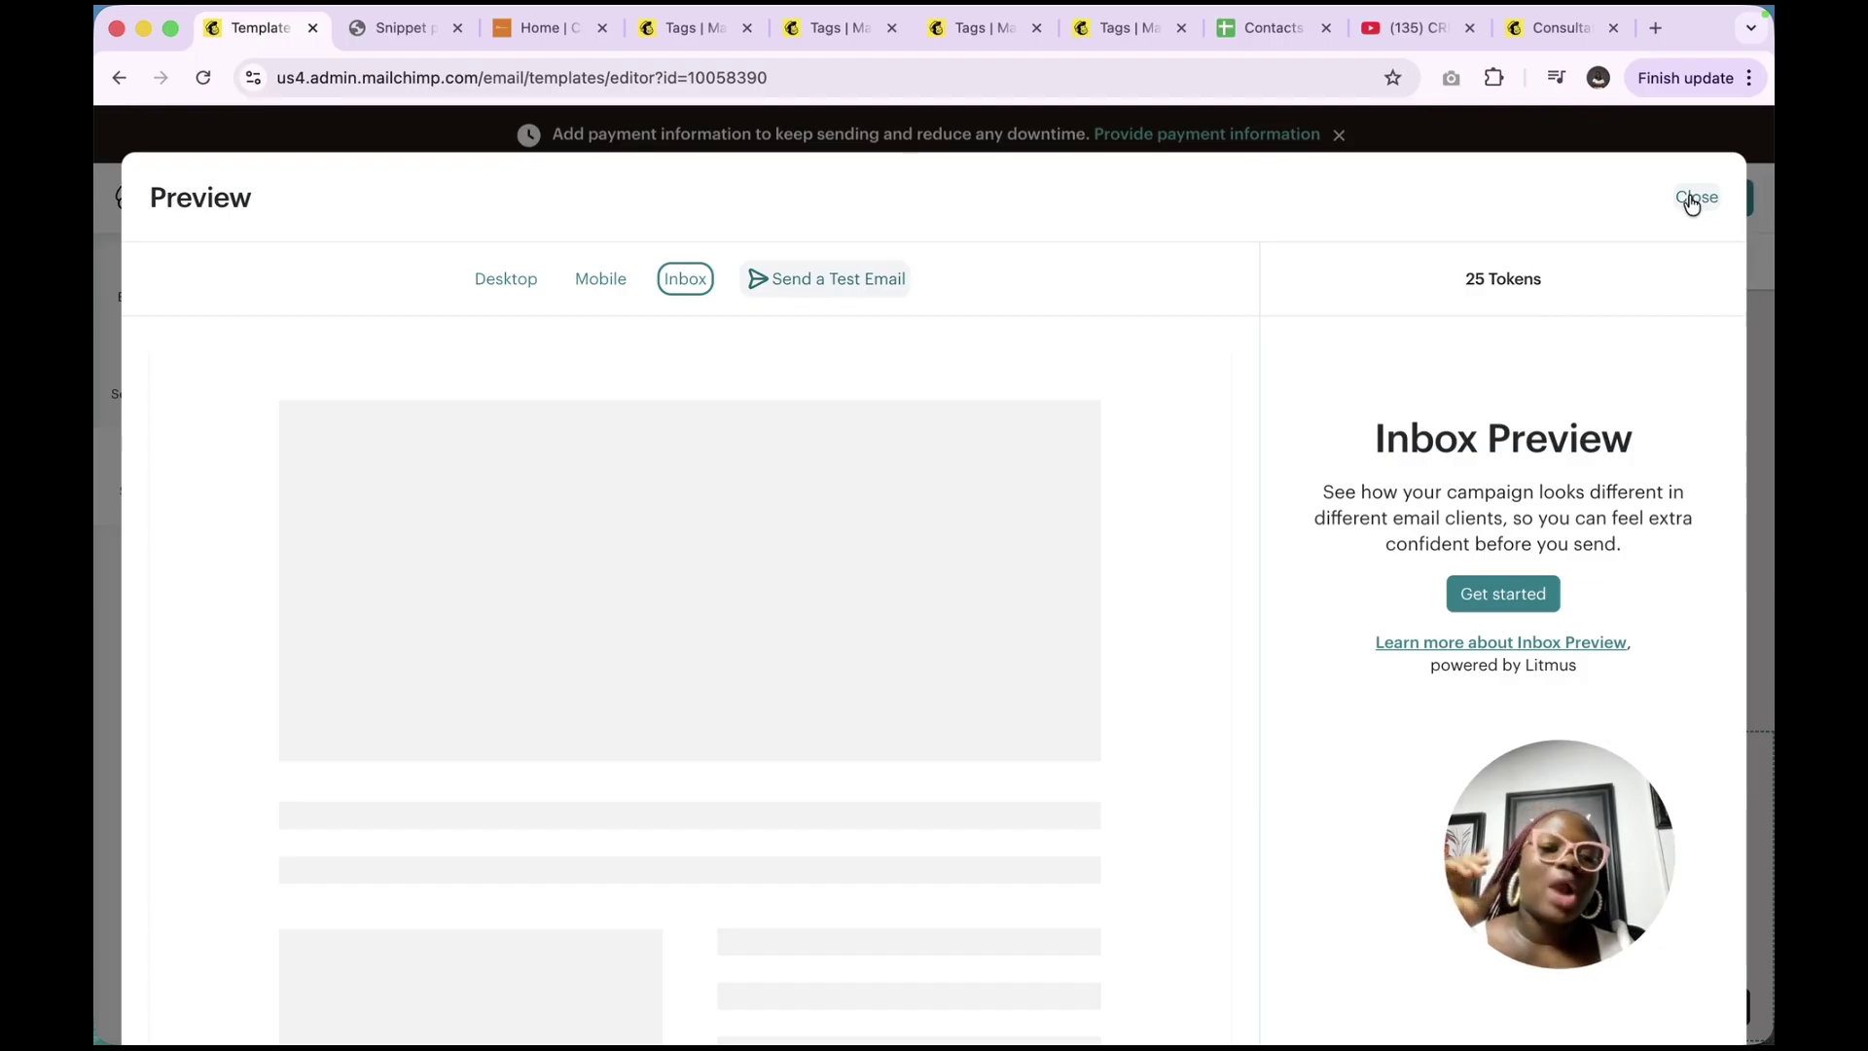
# Close the template preview, save the template and exit to the saved email templates
pyautogui.click(1693, 200)
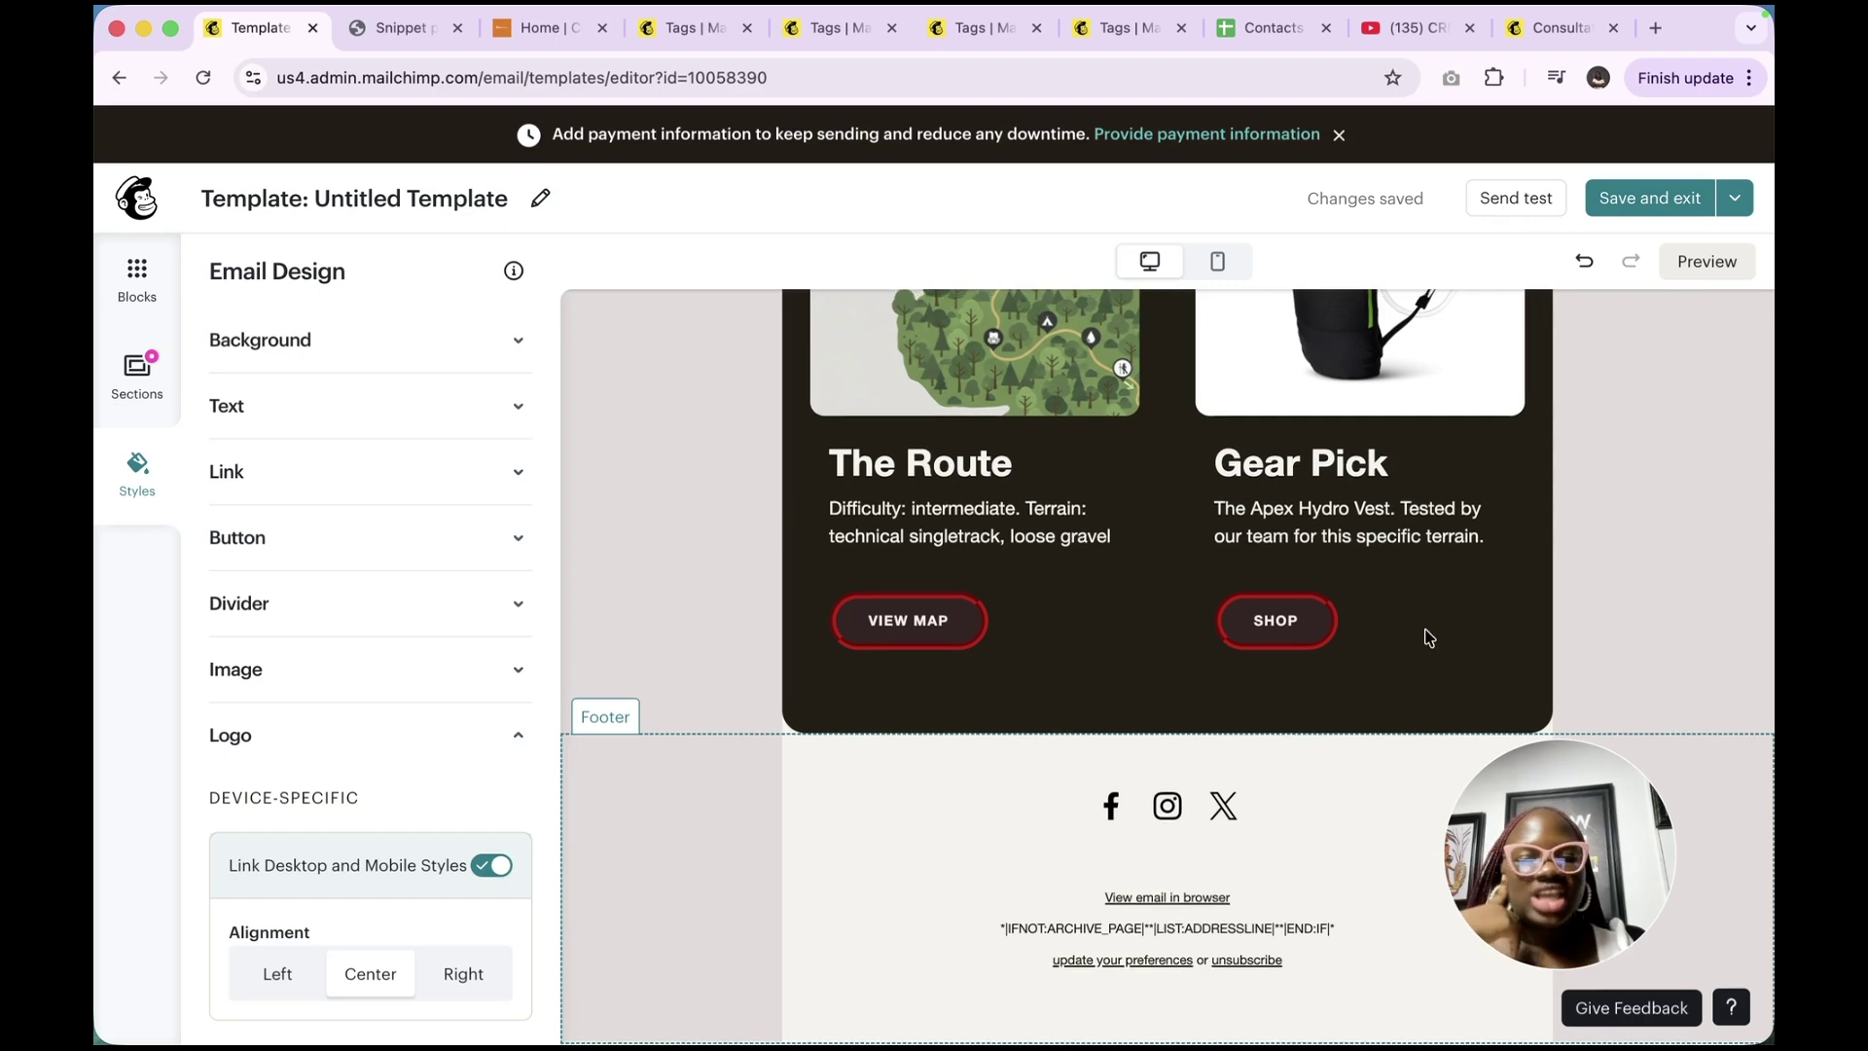
pyautogui.click(1624, 206)
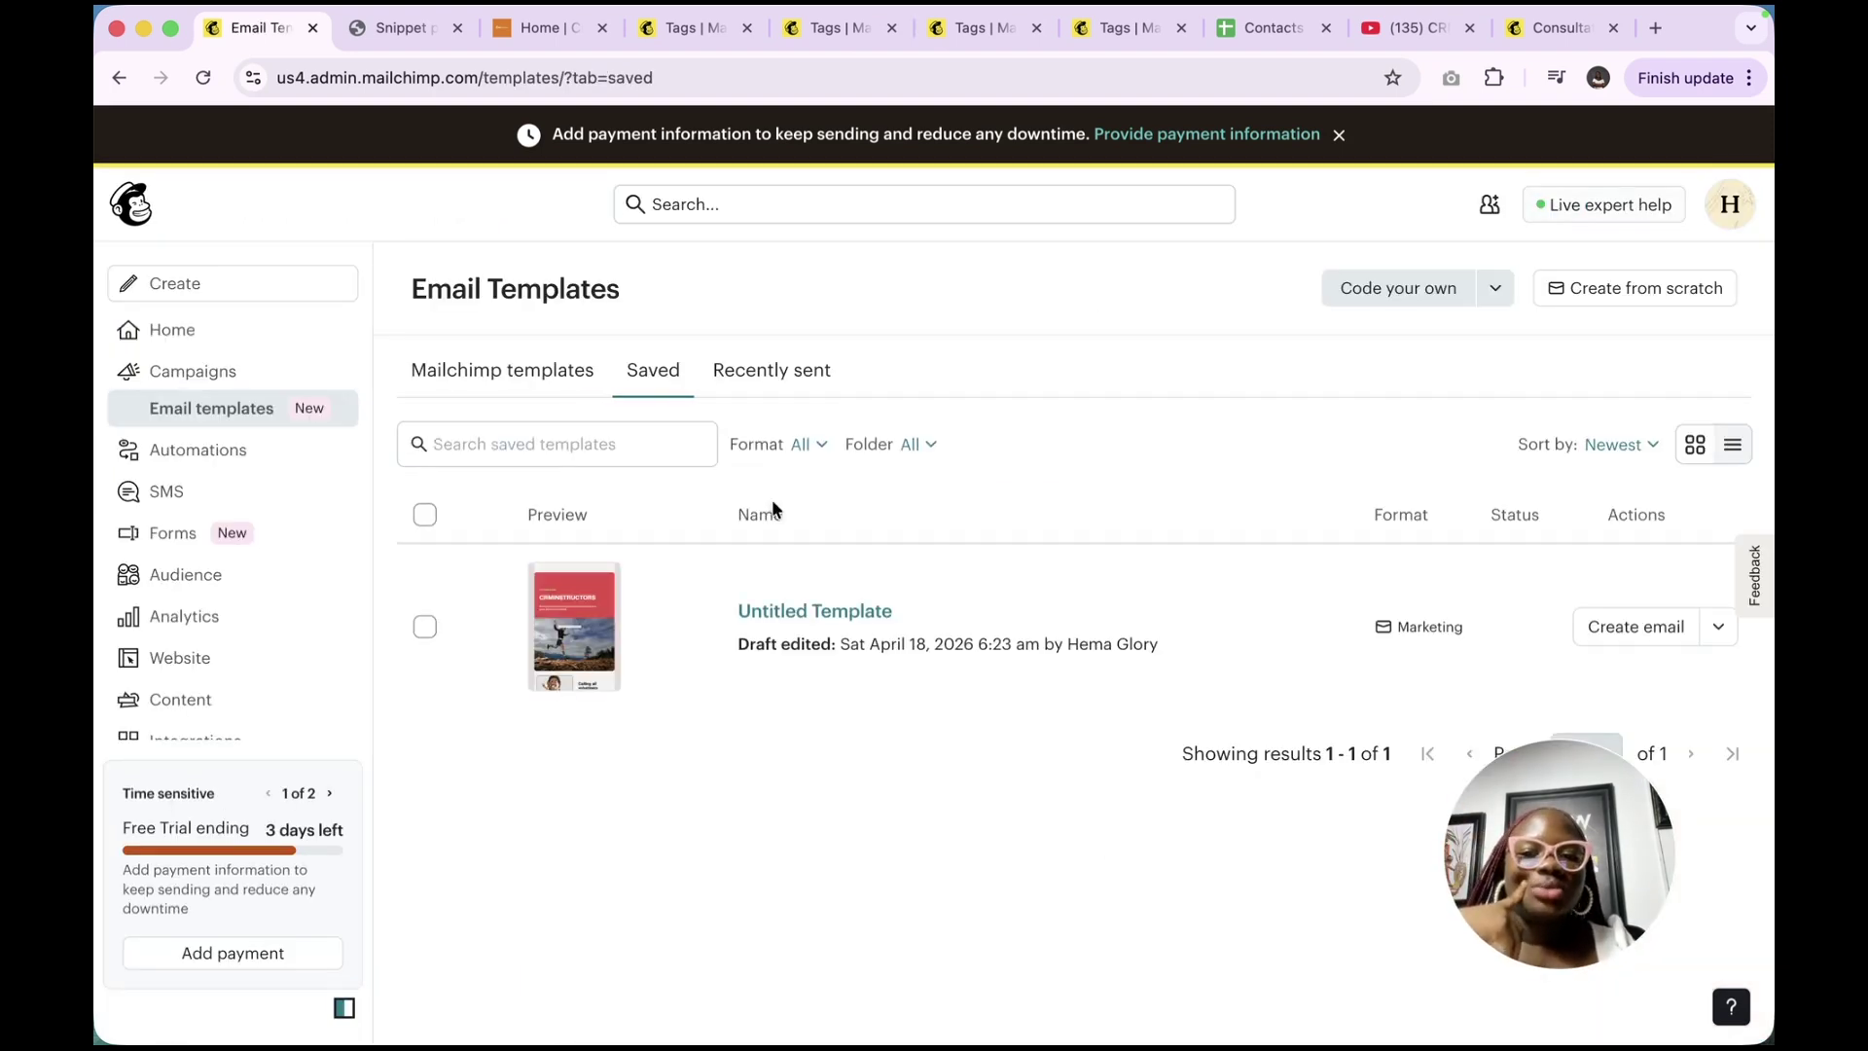
# Reopen the saved template, try to rename it EVENT CAMPAIGN, and exit the editor
pyautogui.click(863, 610)
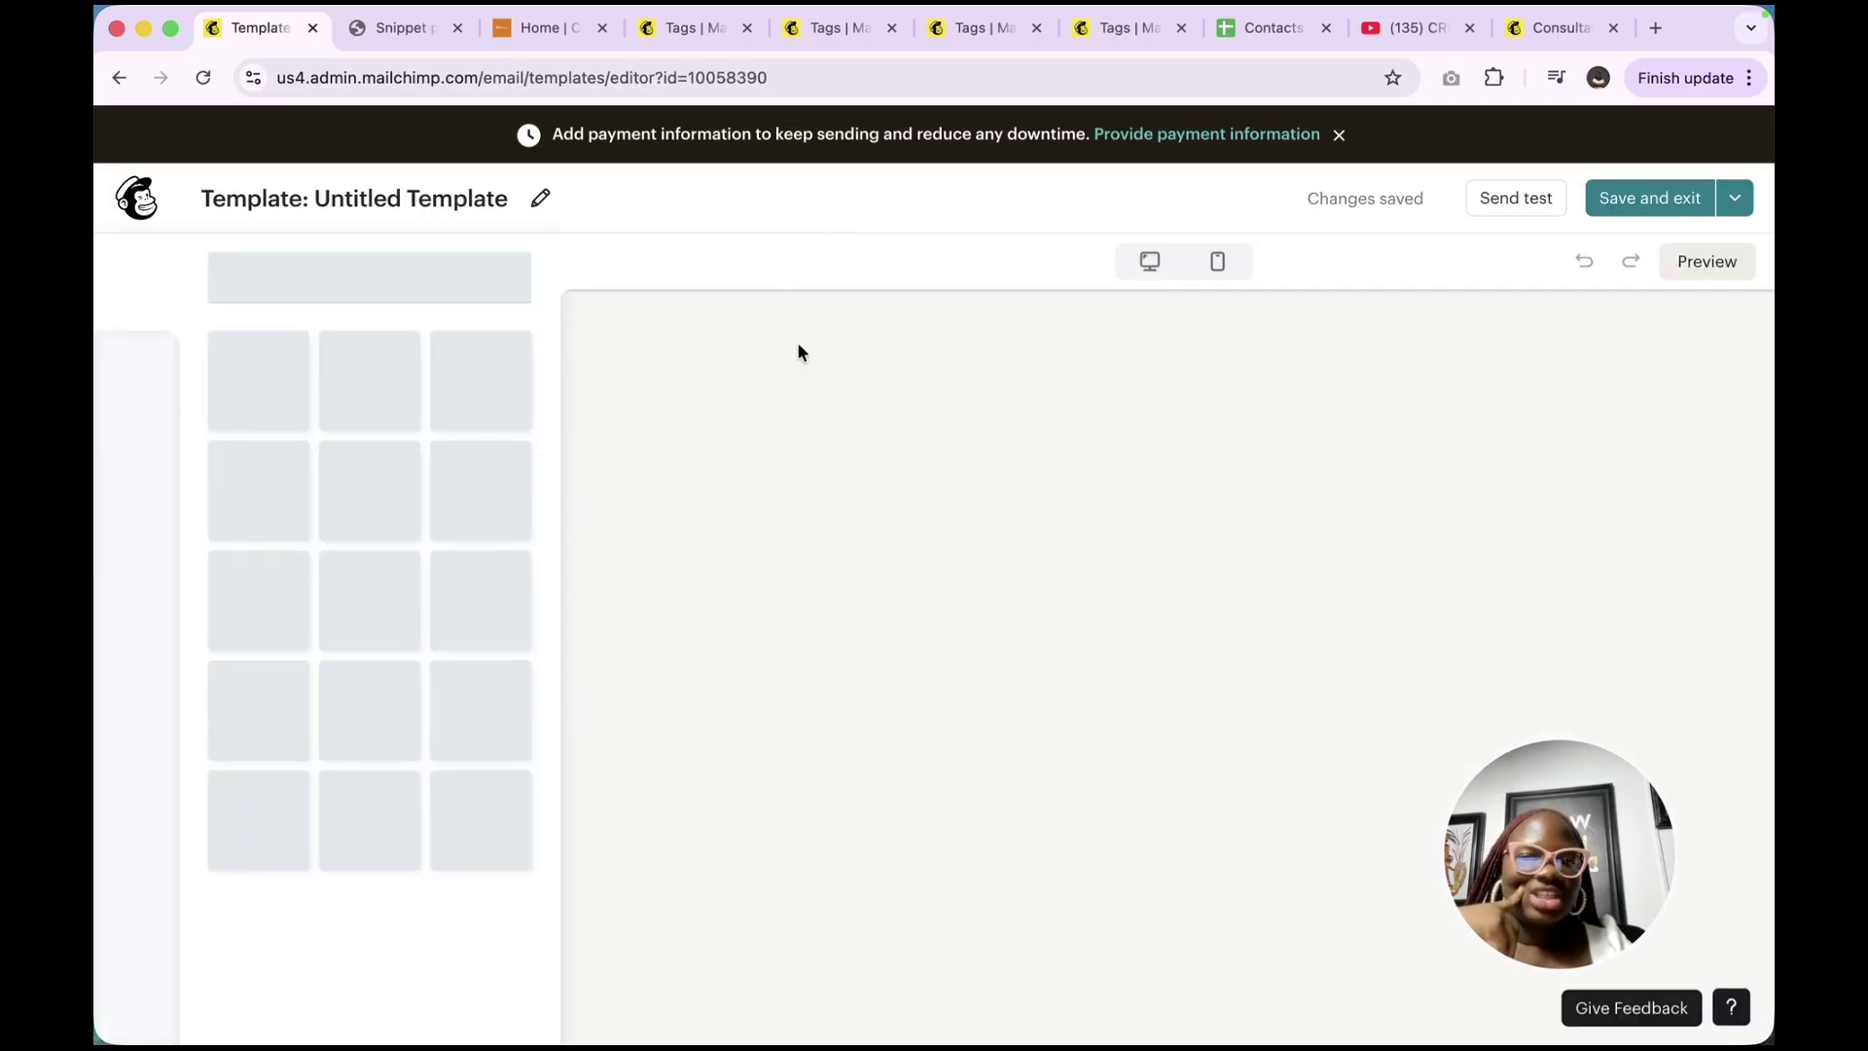
pyautogui.click(540, 197)
pyautogui.moveTo(350, 199); pyautogui.dragTo(213, 198)
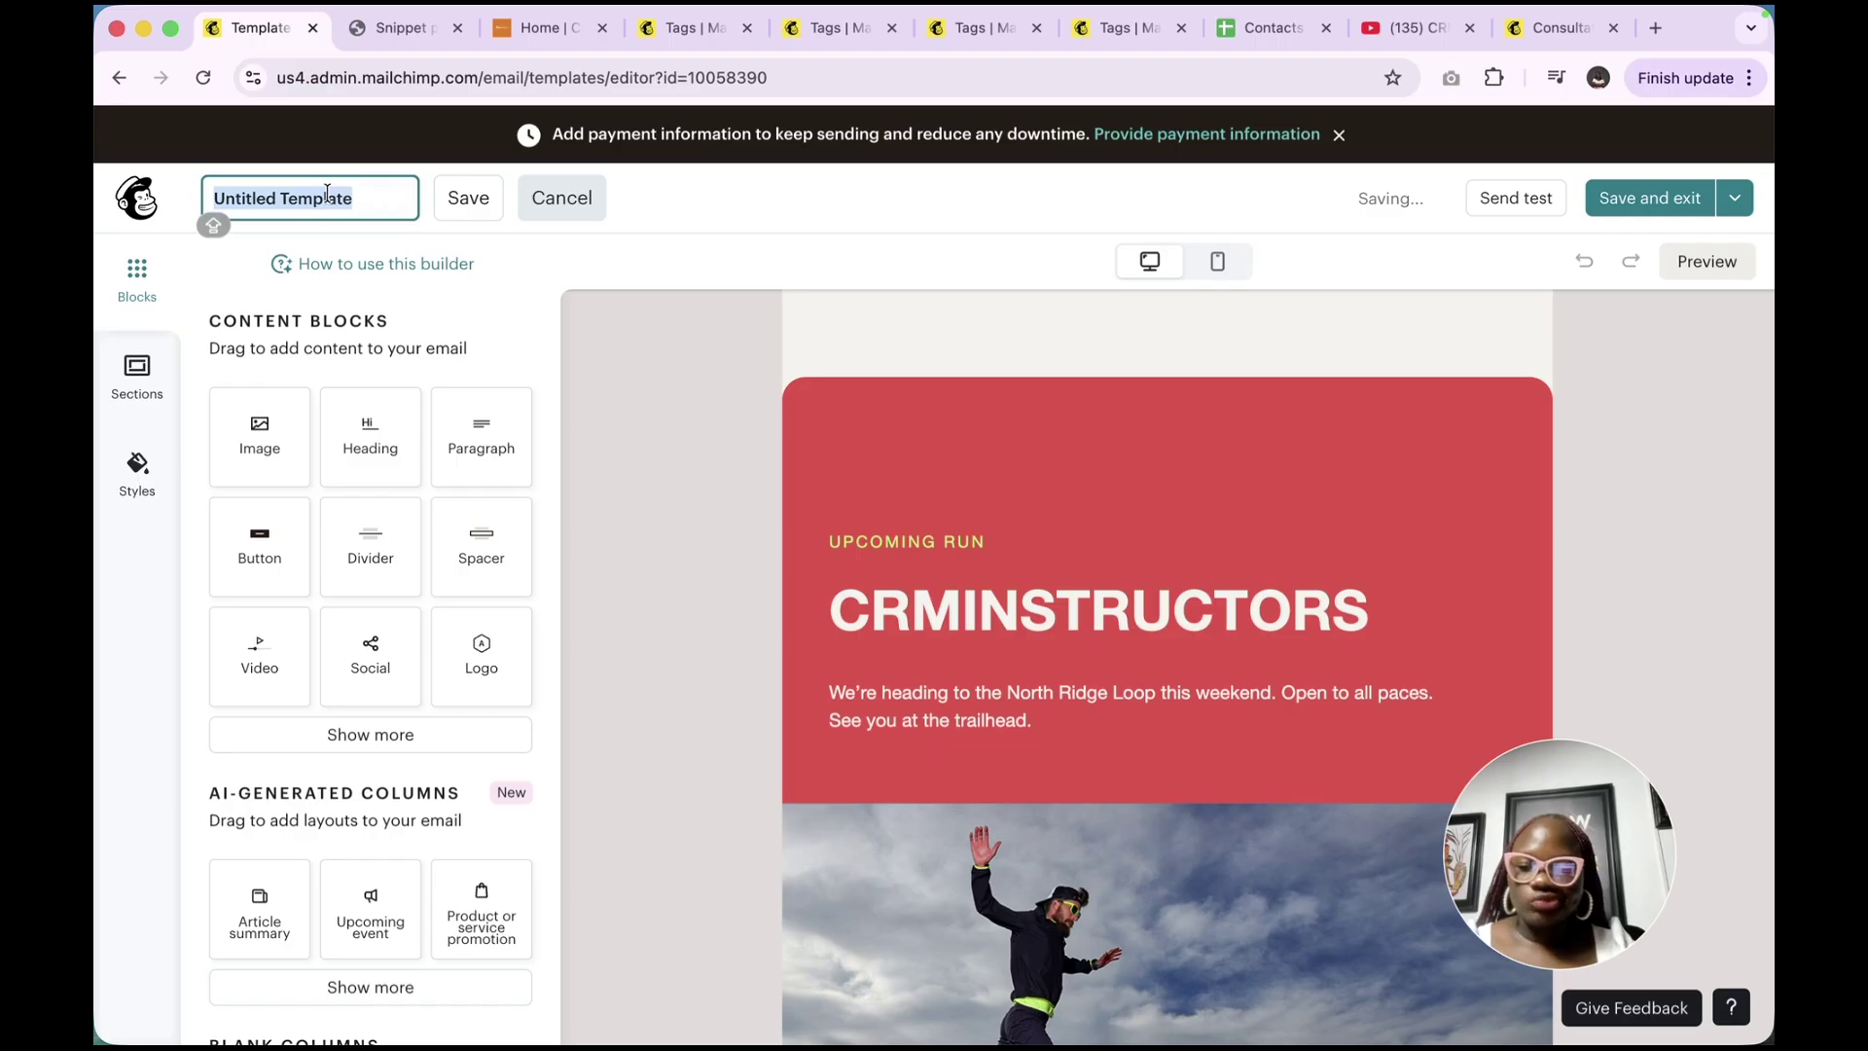
pyautogui.write('eVENT CAMPAIGN')
pyautogui.click(219, 199)
pyautogui.press('BackSpace')
pyautogui.write('E')
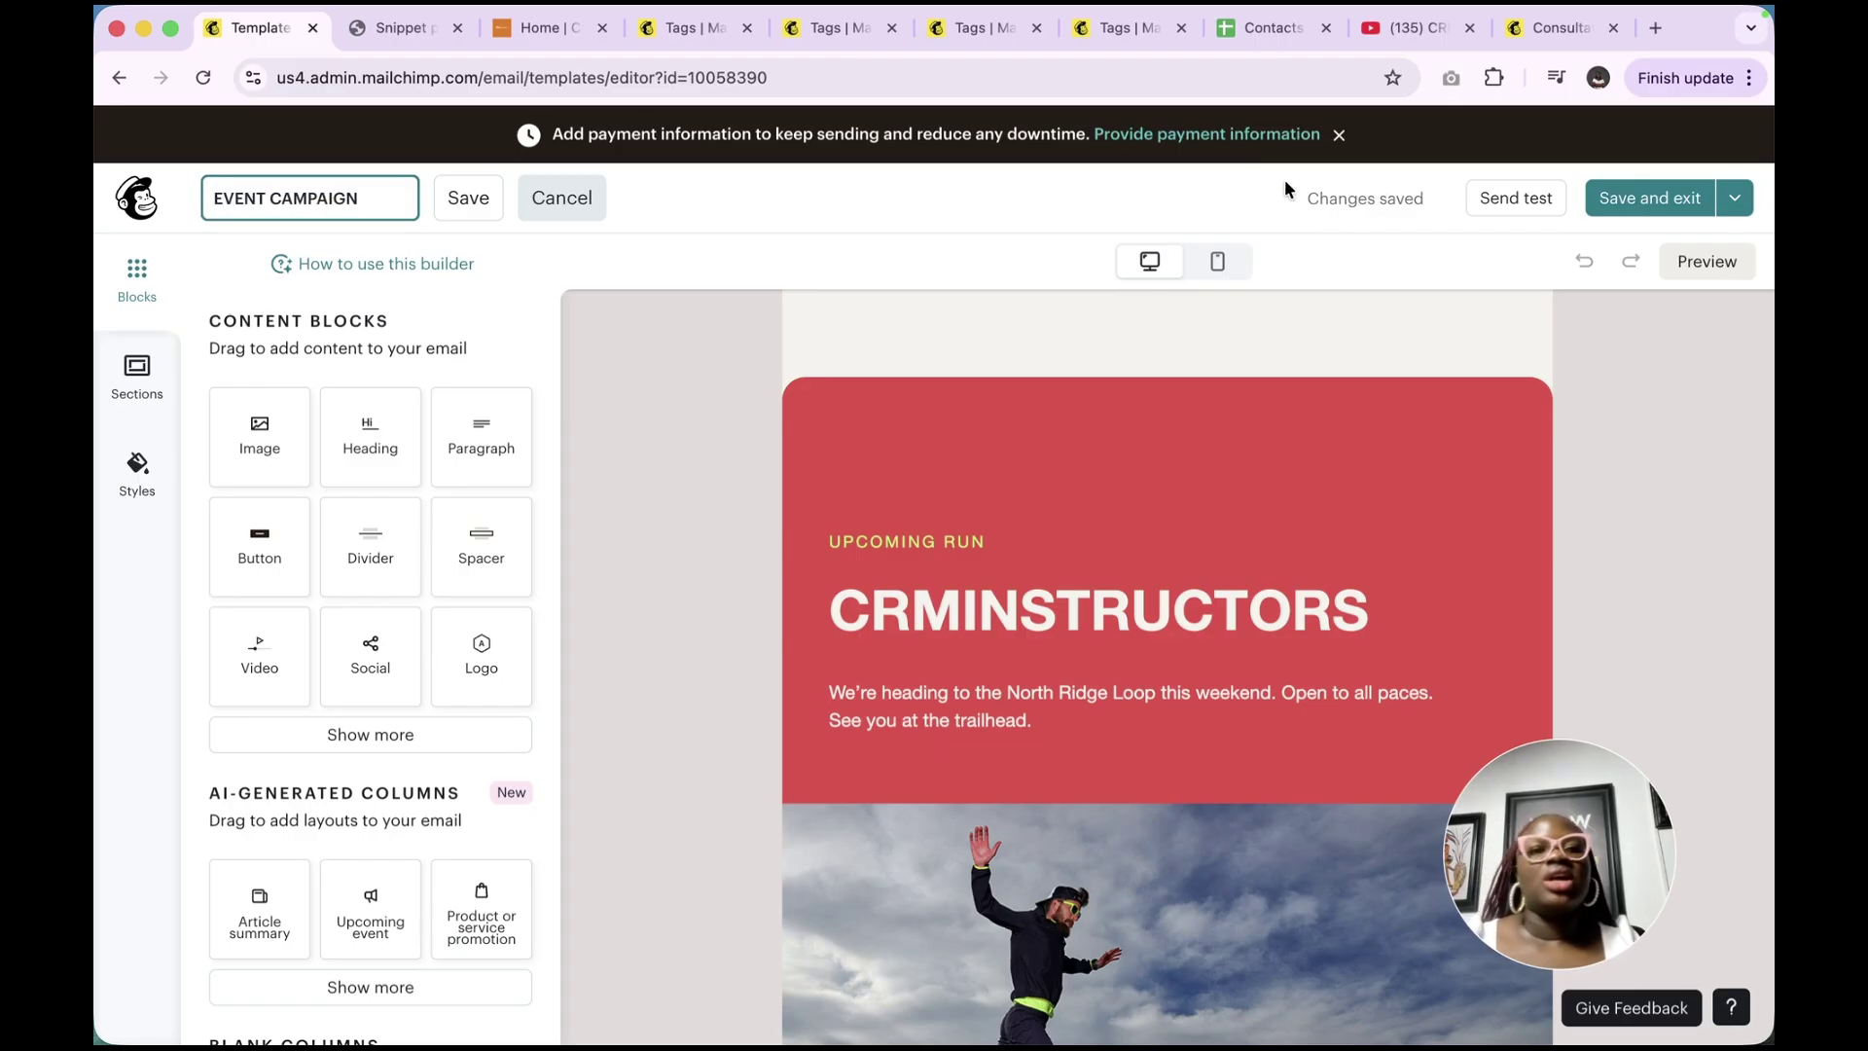
pyautogui.click(1603, 206)
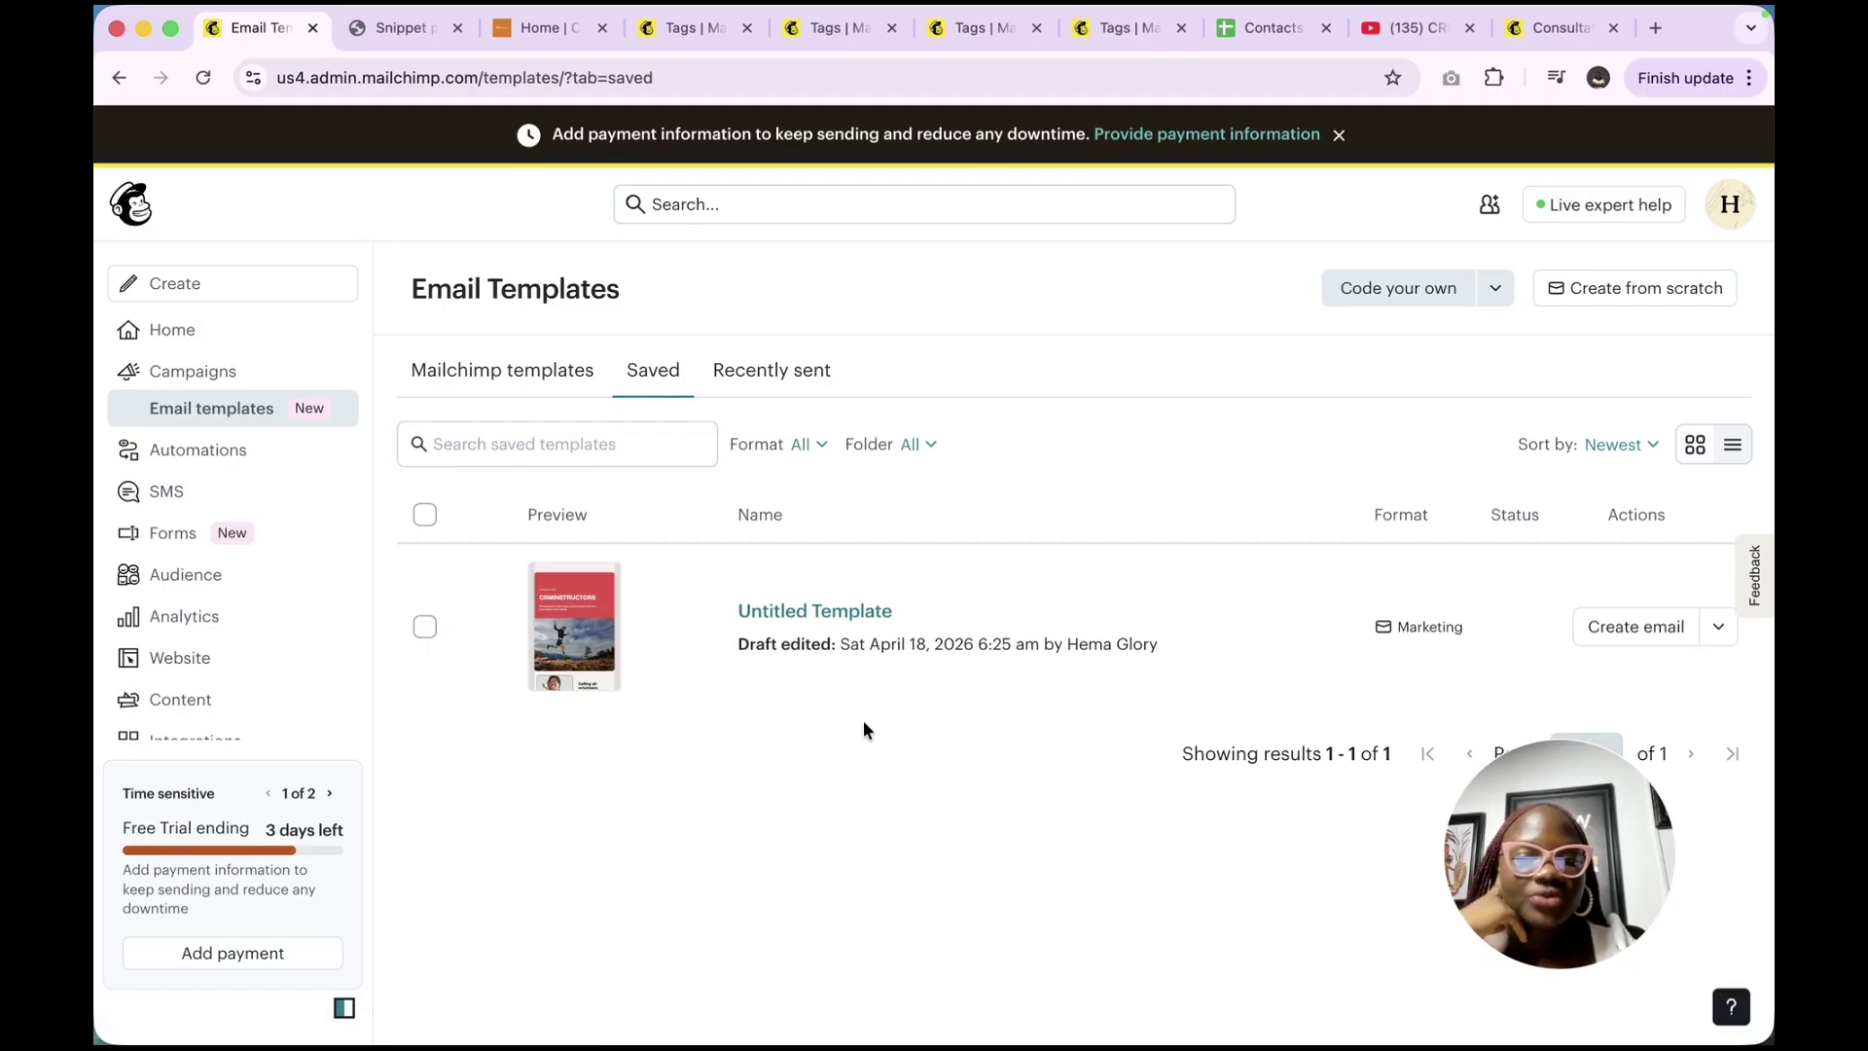
# Rename the saved Untitled Template as Event Campaigns, save the new name, and save and exit the template
pyautogui.click(821, 612)
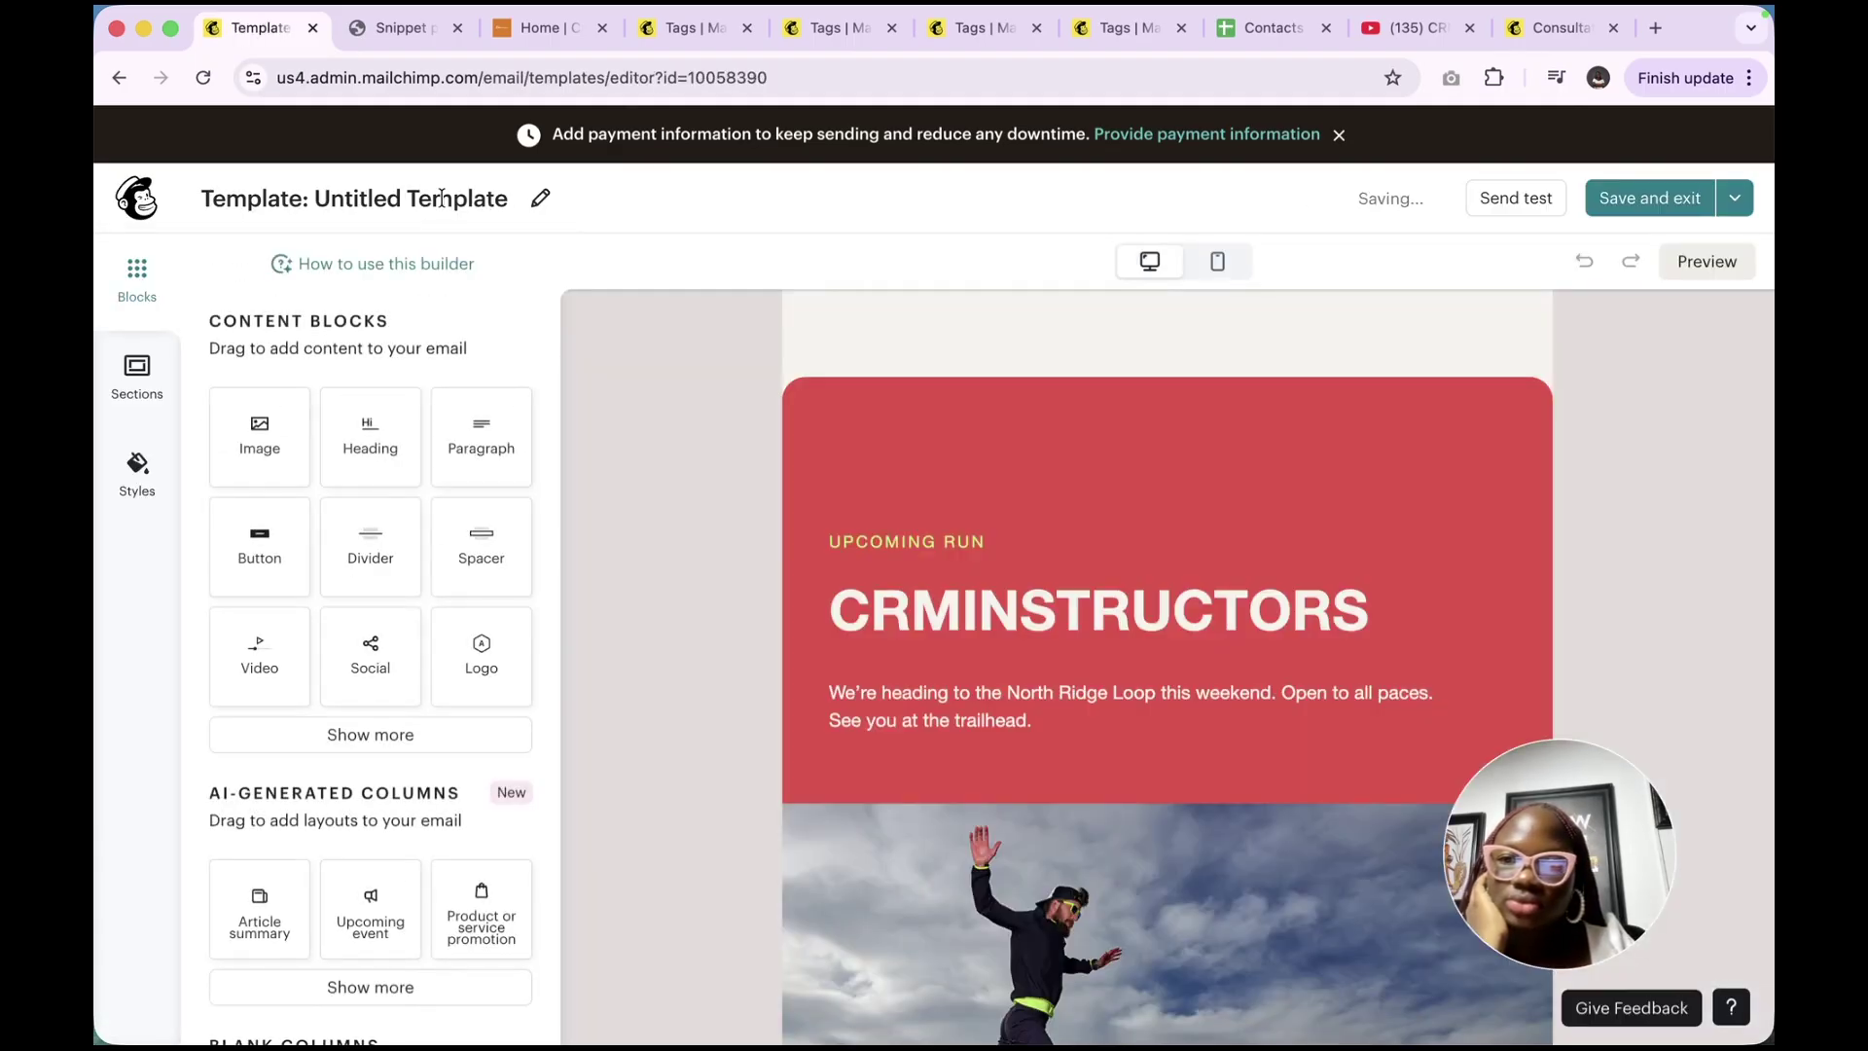
pyautogui.click(542, 201)
pyautogui.tripleClick(327, 200)
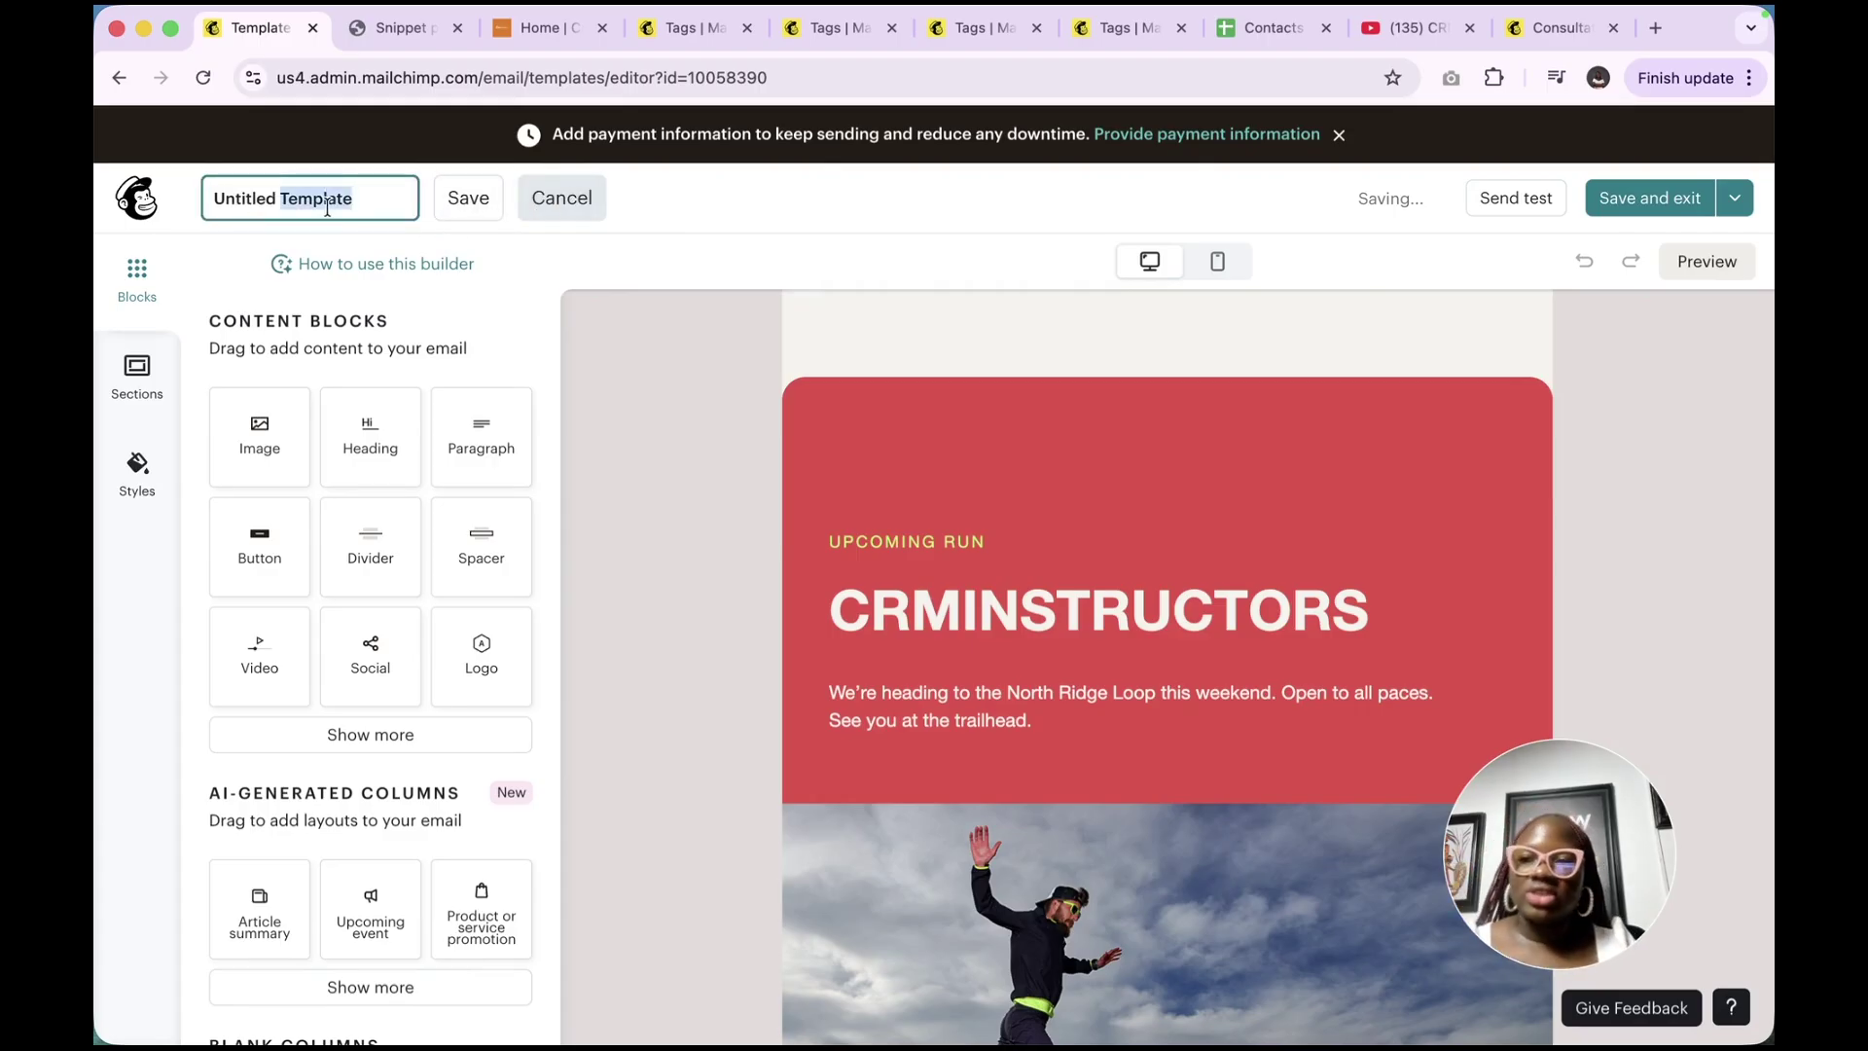
pyautogui.write('Event Campaigns')
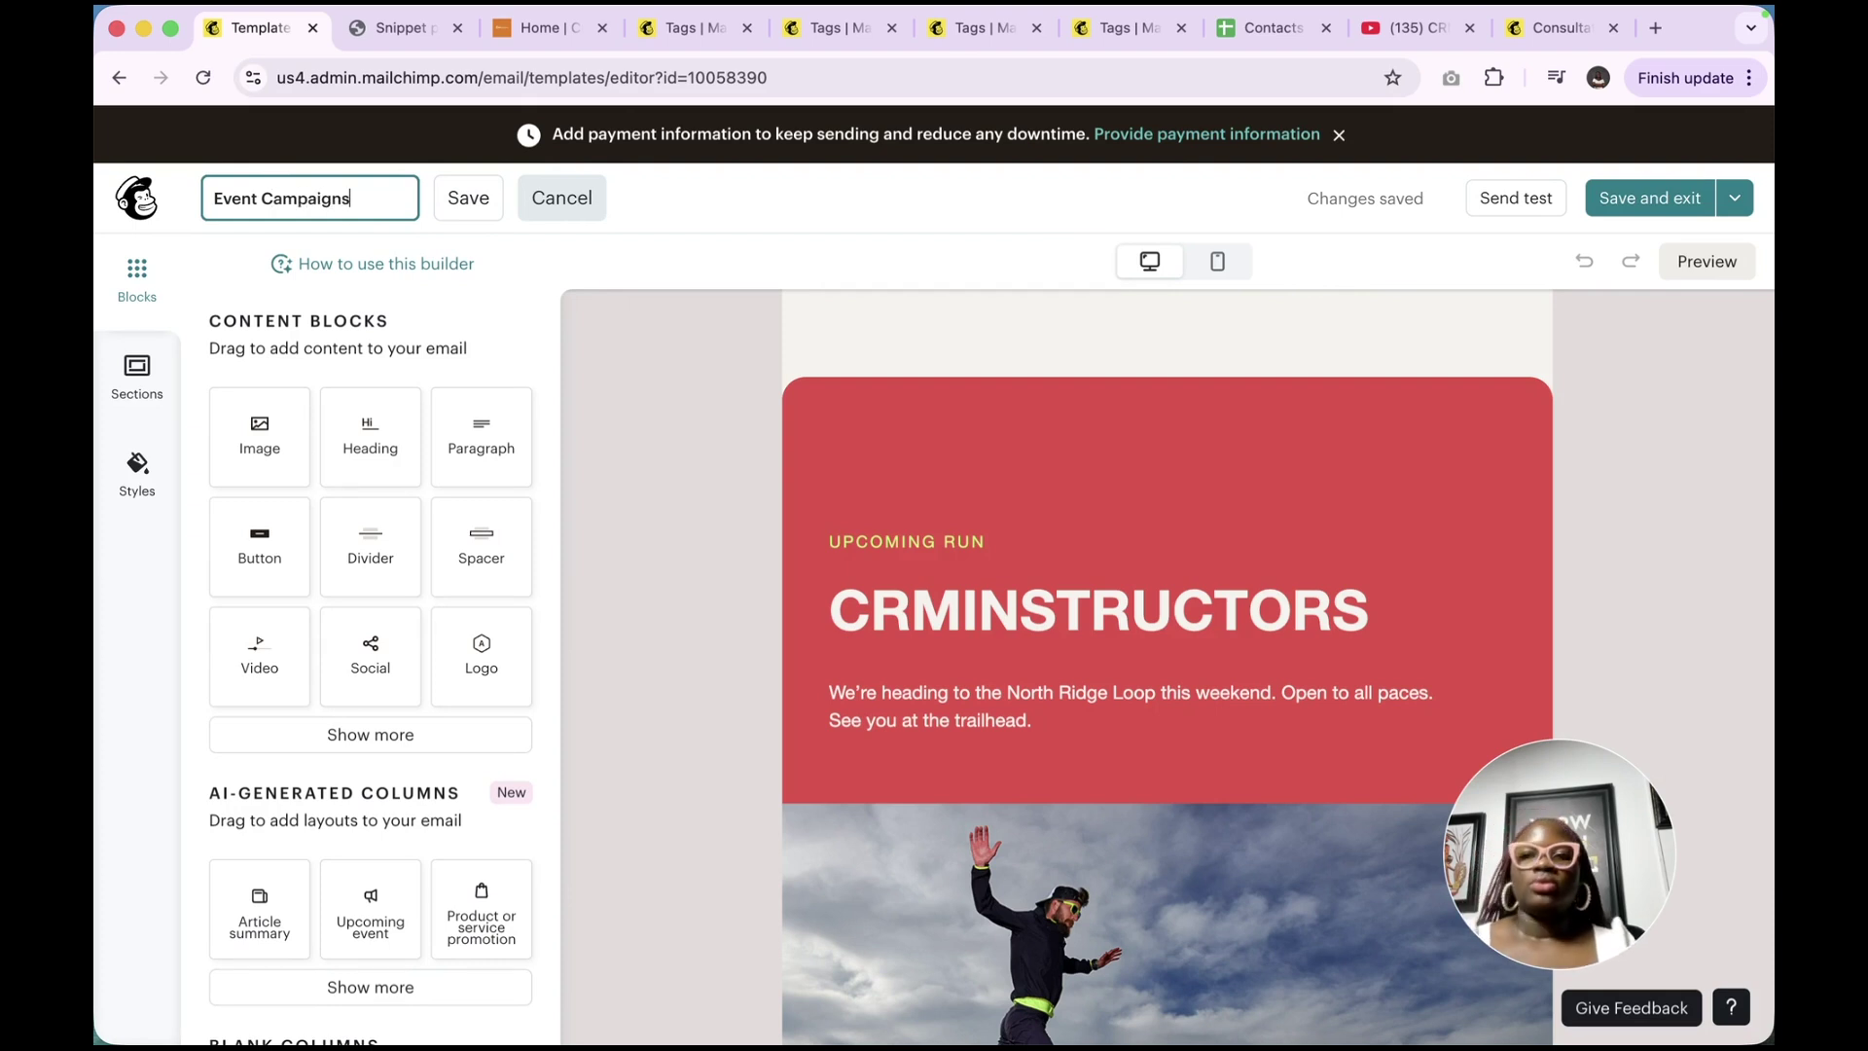
pyautogui.click(480, 207)
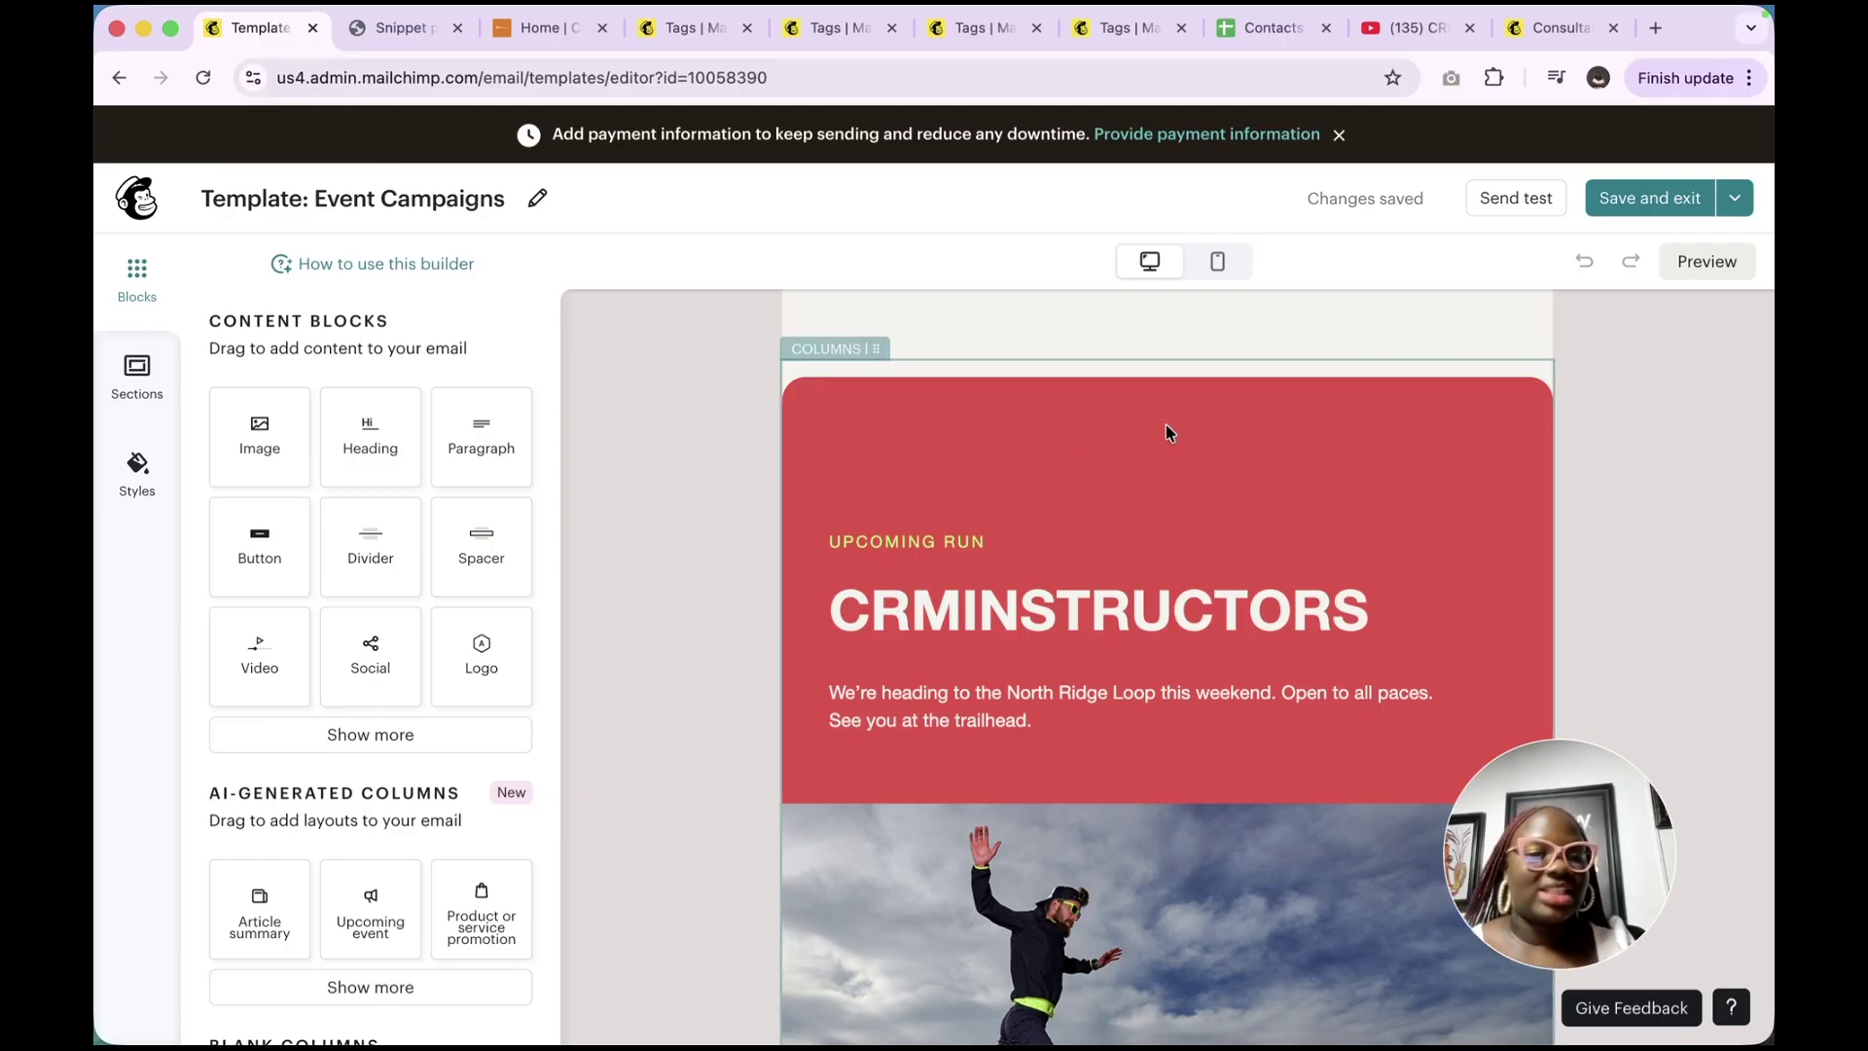
pyautogui.click(1651, 202)
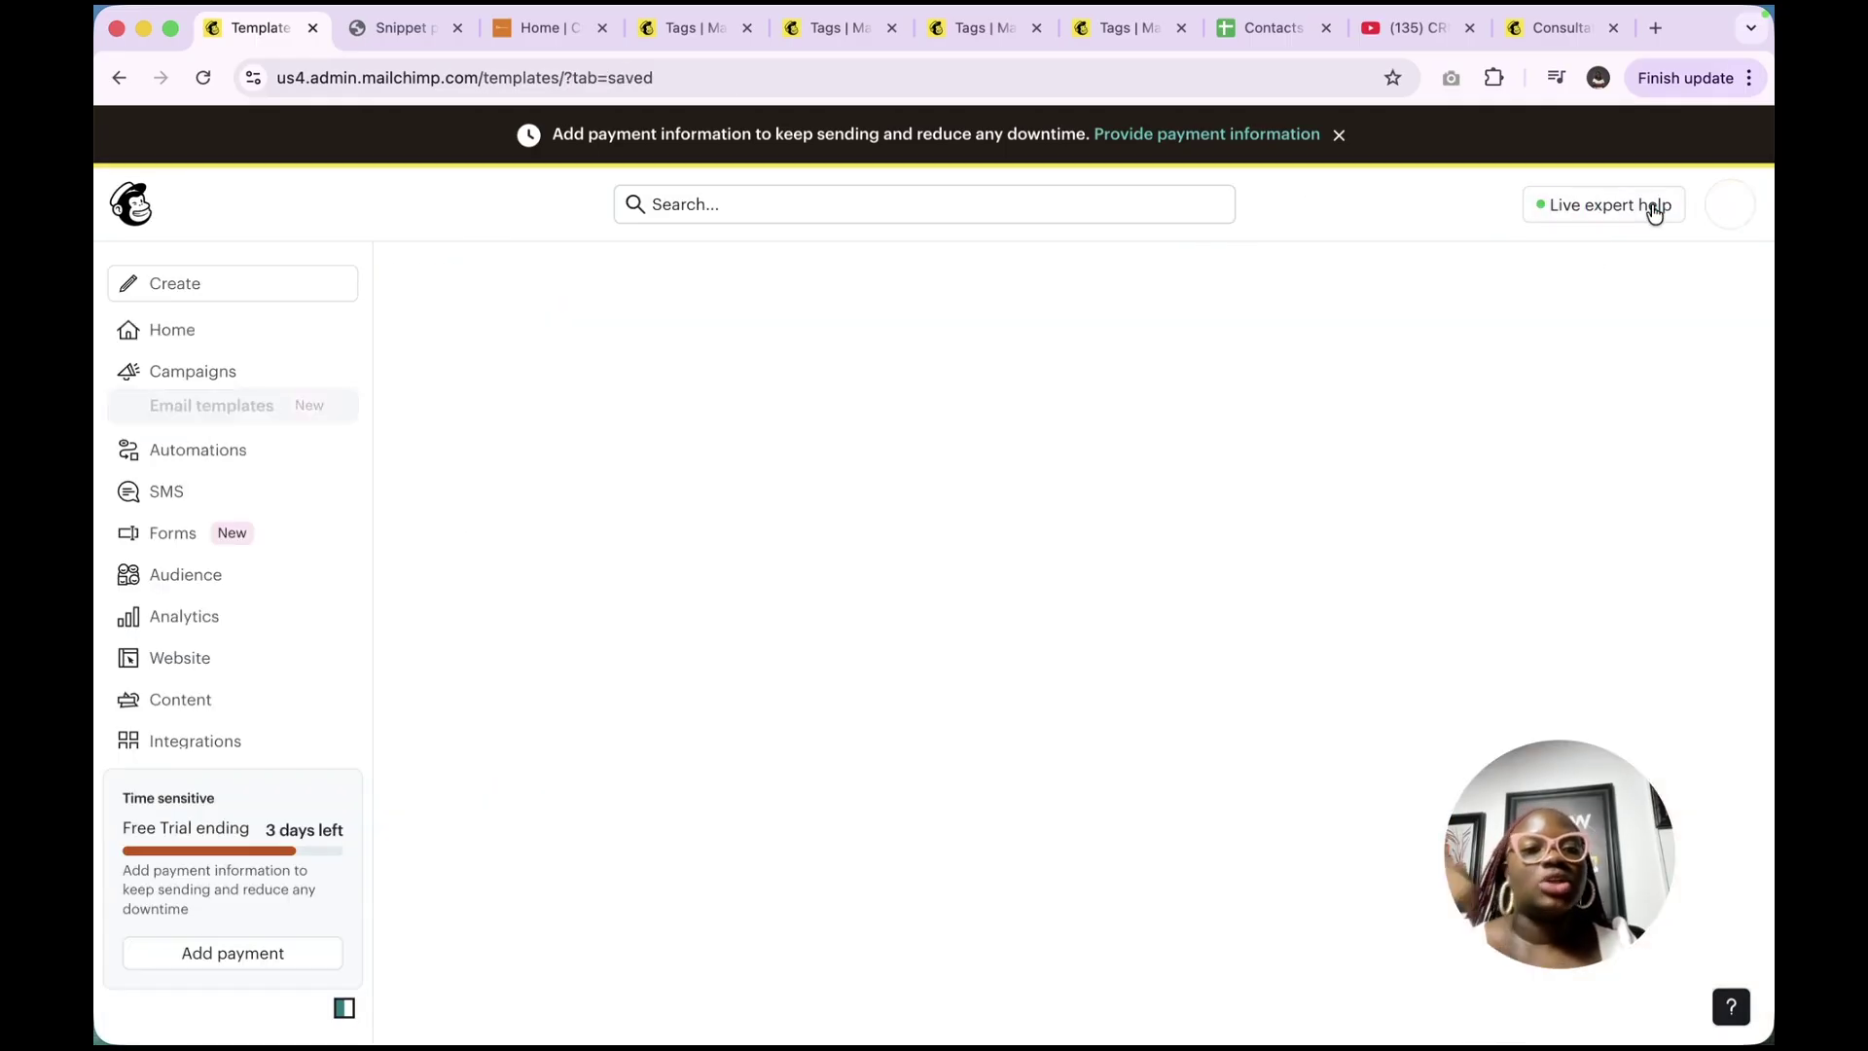